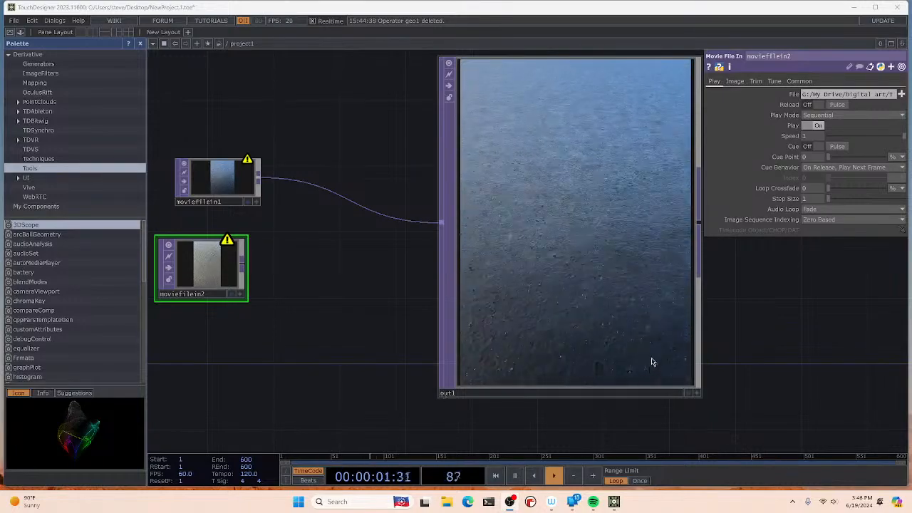
Step: Enlarge the out1 node and disconnect moviefilein1 from its input
click(441, 394)
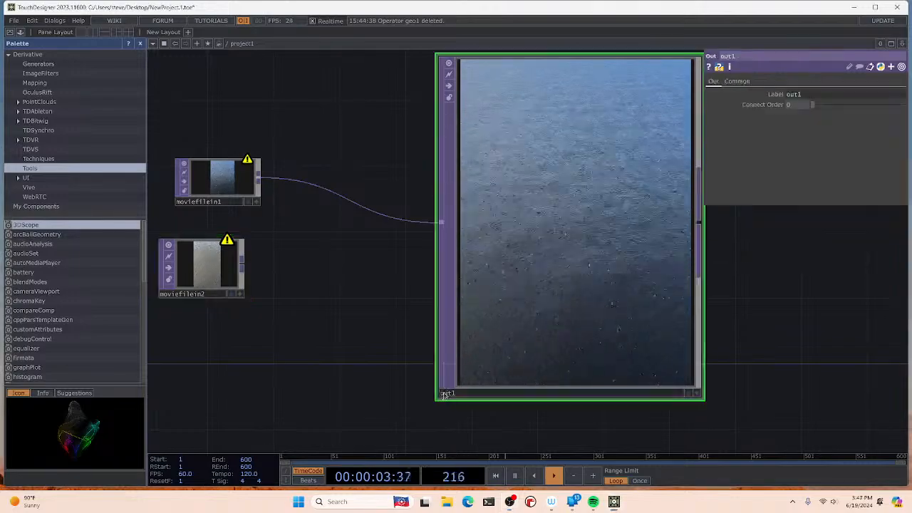
drag(438, 398, 410, 426)
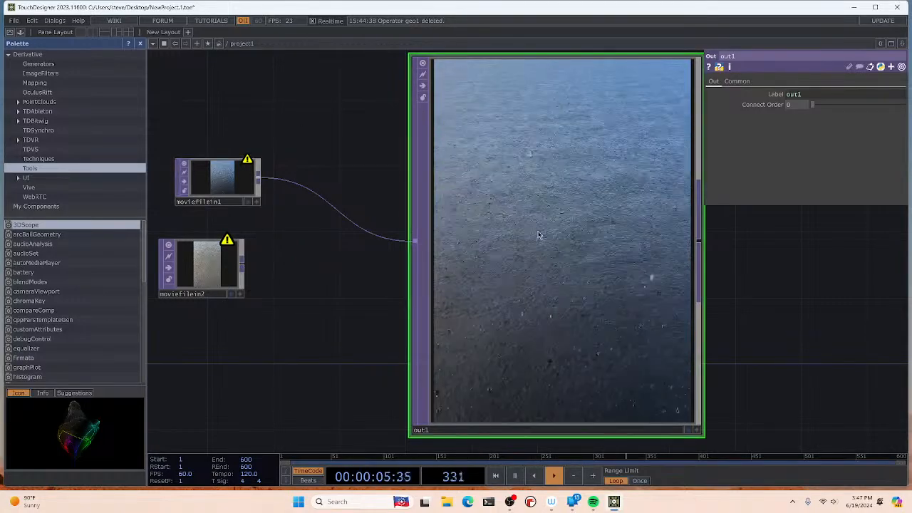
right_click(340, 212)
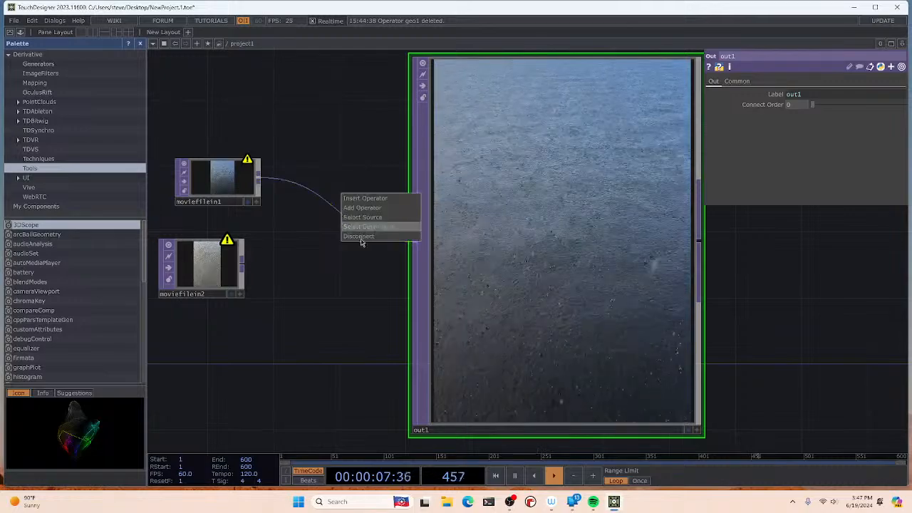
click(360, 238)
Step: Connect moviefilein2 to out1 to preview the clip, and disconnect it again
drag(242, 271, 415, 243)
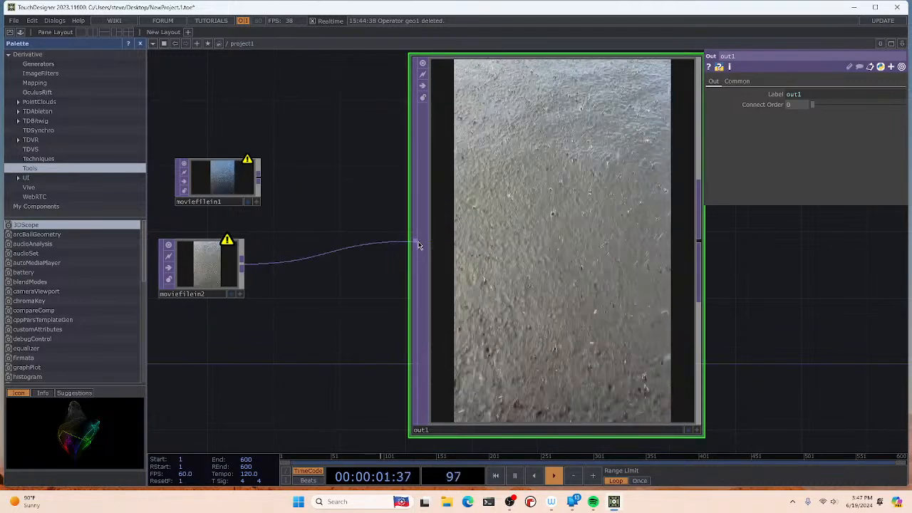
right_click(350, 249)
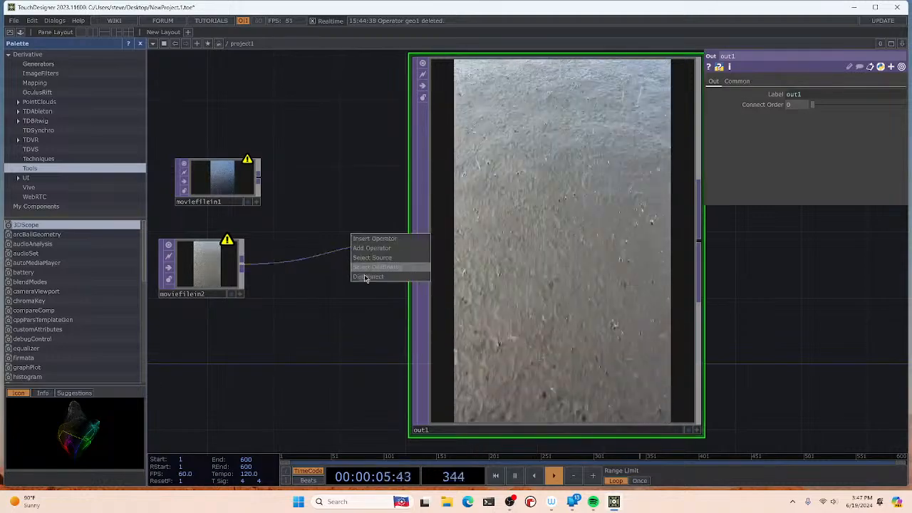
click(367, 278)
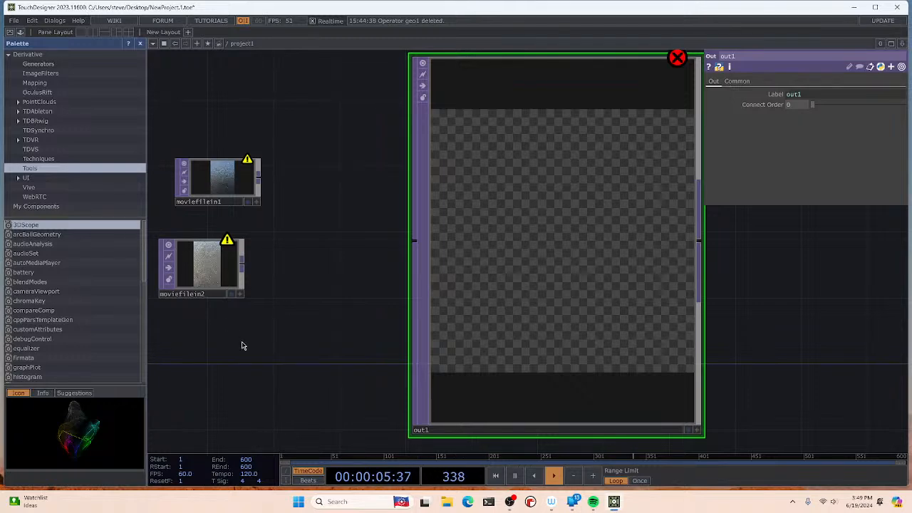
Step: Move moviefilein2 down so it lines up directly below moviefilein1
drag(201, 294, 218, 311)
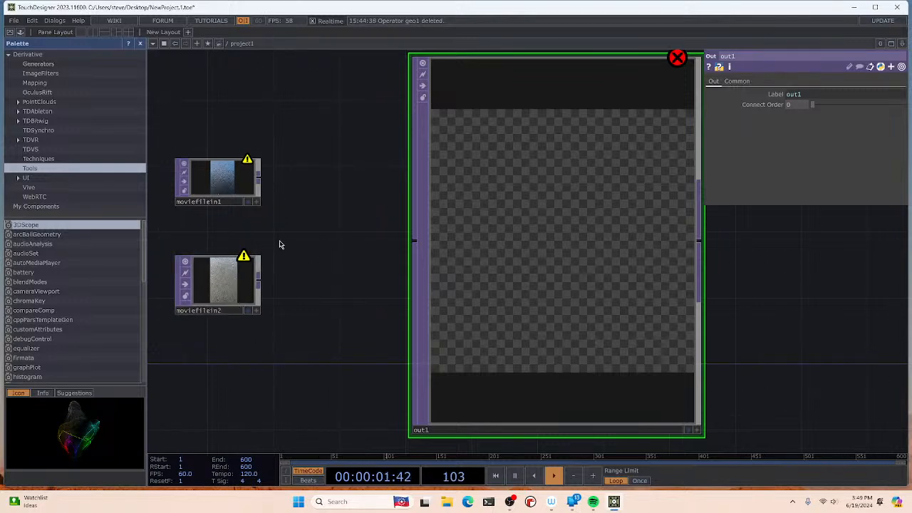
Step: Add a third Movie File In TOP below moviefilein2, and delete it without choosing a file
right_click(292, 142)
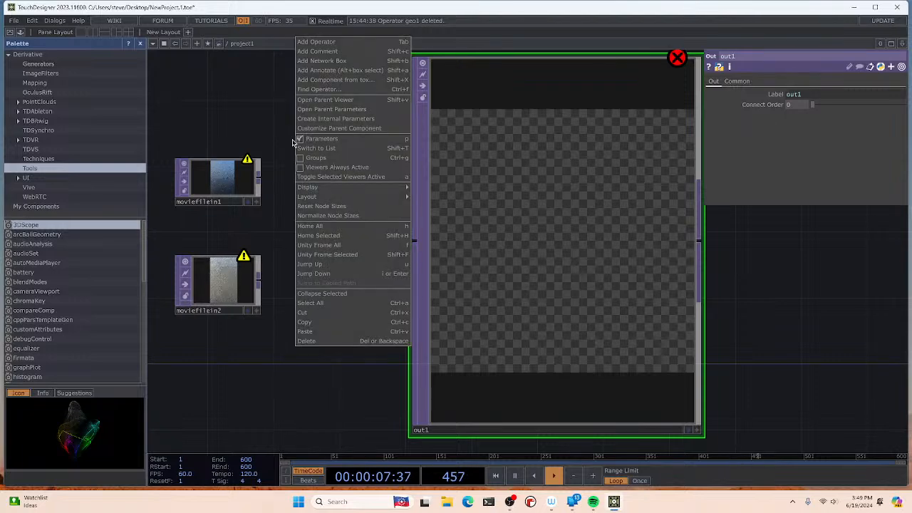
click(317, 42)
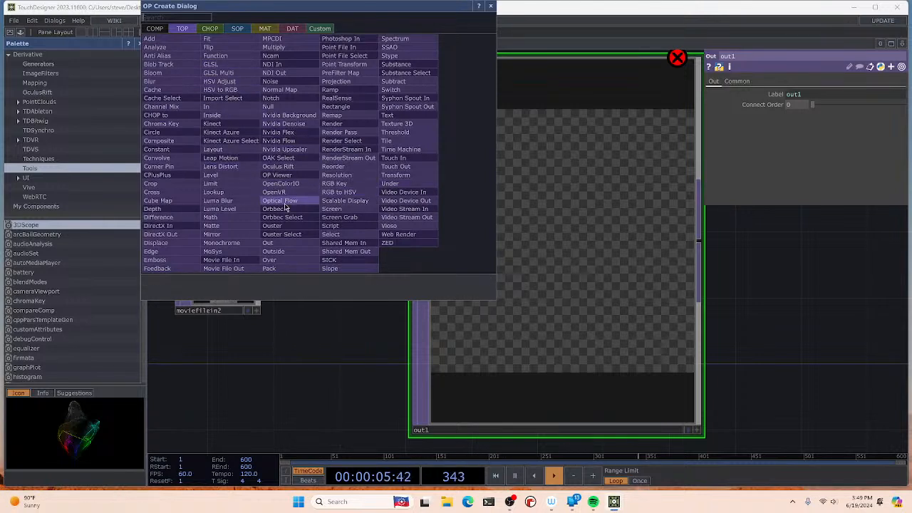
click(243, 262)
click(227, 367)
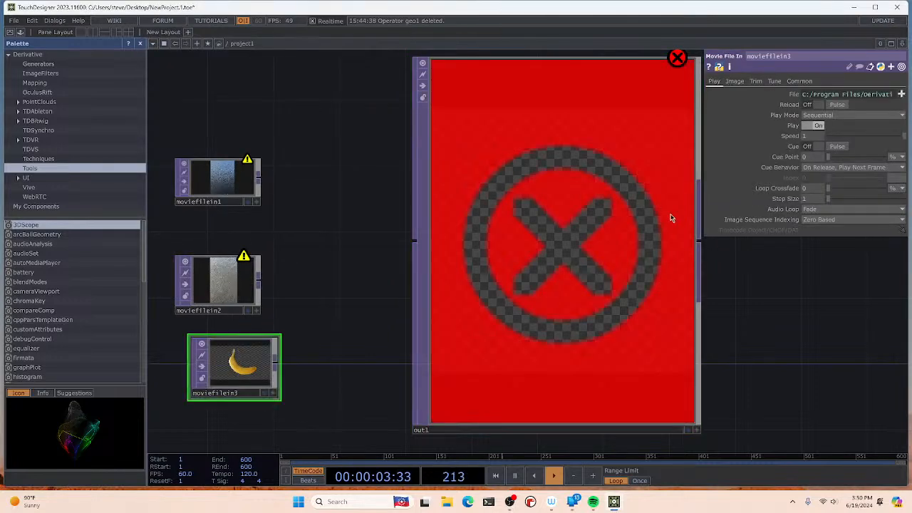
click(901, 95)
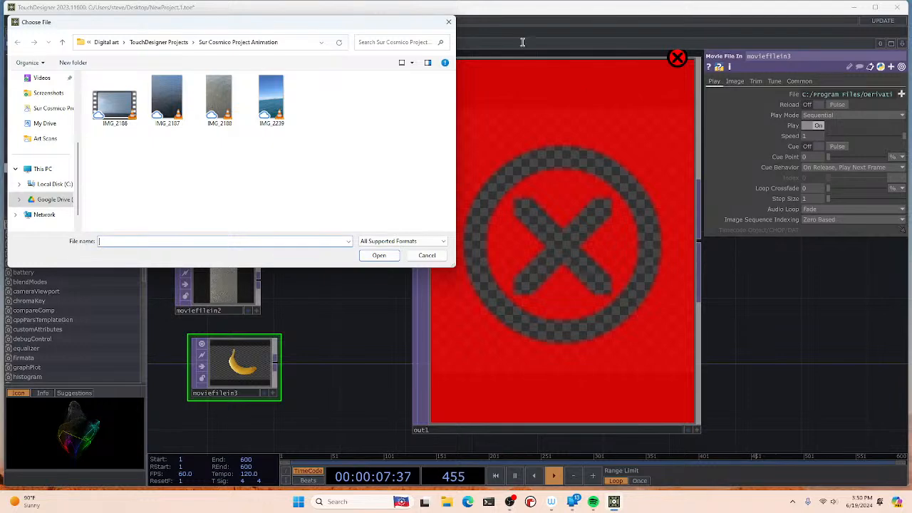
click(449, 24)
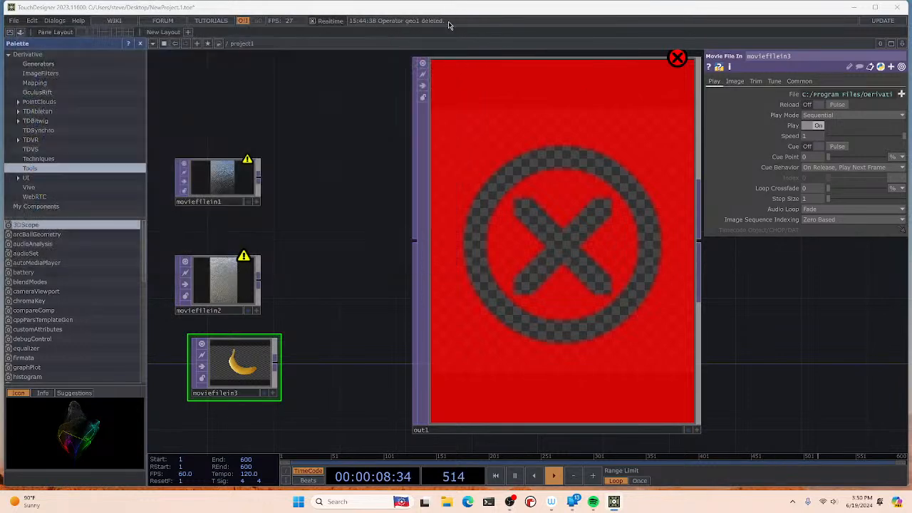
right_click(270, 363)
click(282, 464)
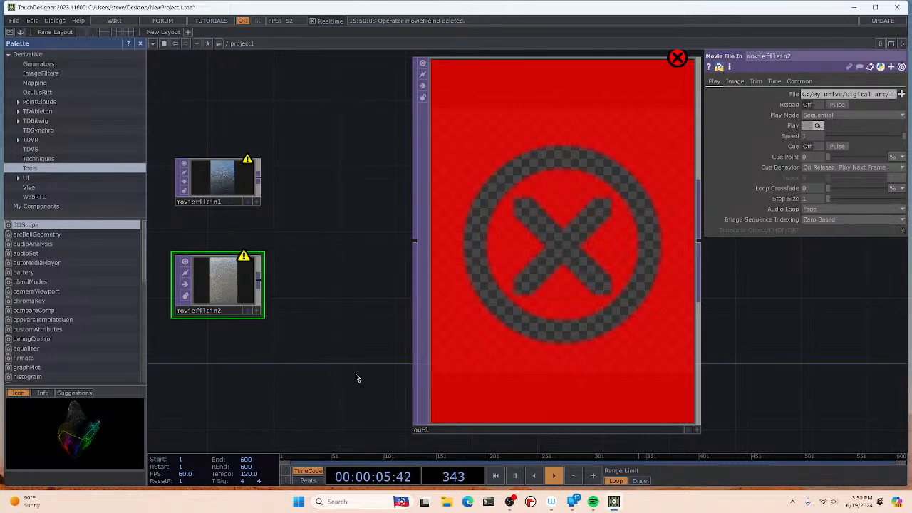
Step: Connect moviefilein1 to out1 to preview it, and remove that connection again
drag(259, 178, 404, 246)
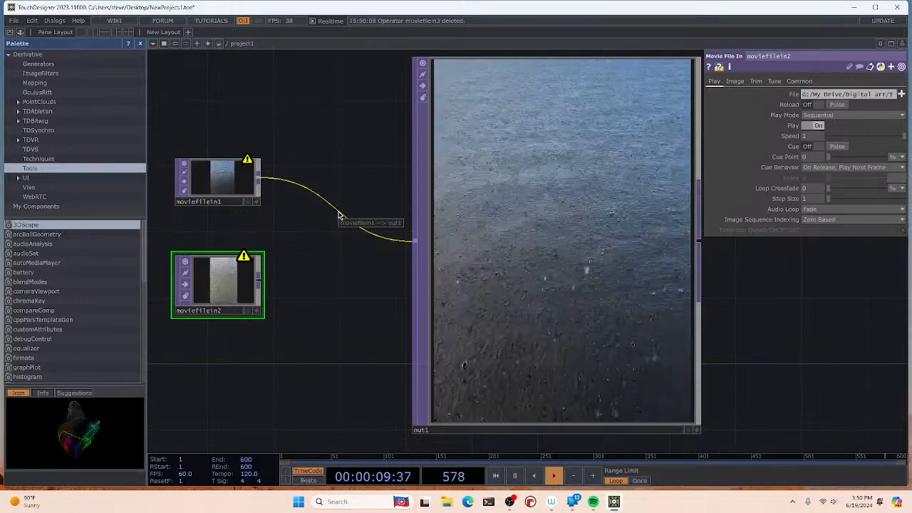
right_click(339, 215)
click(350, 240)
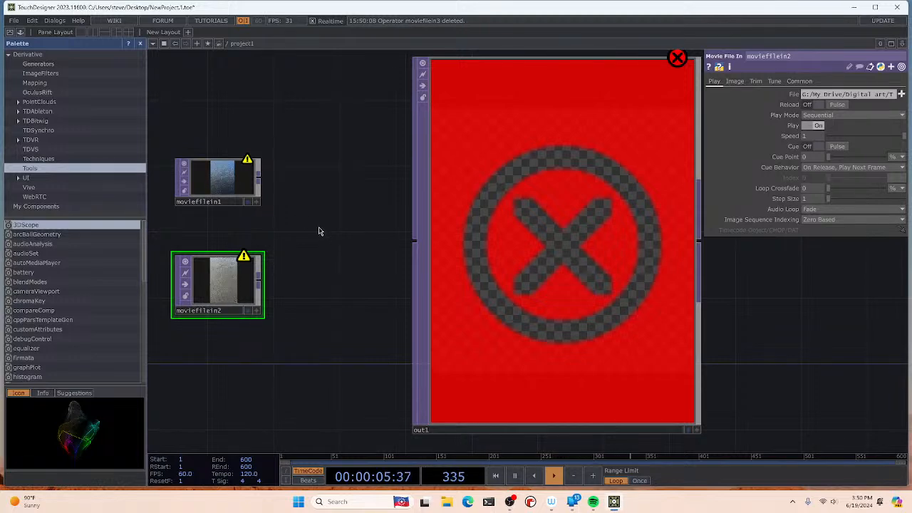
right_click(319, 231)
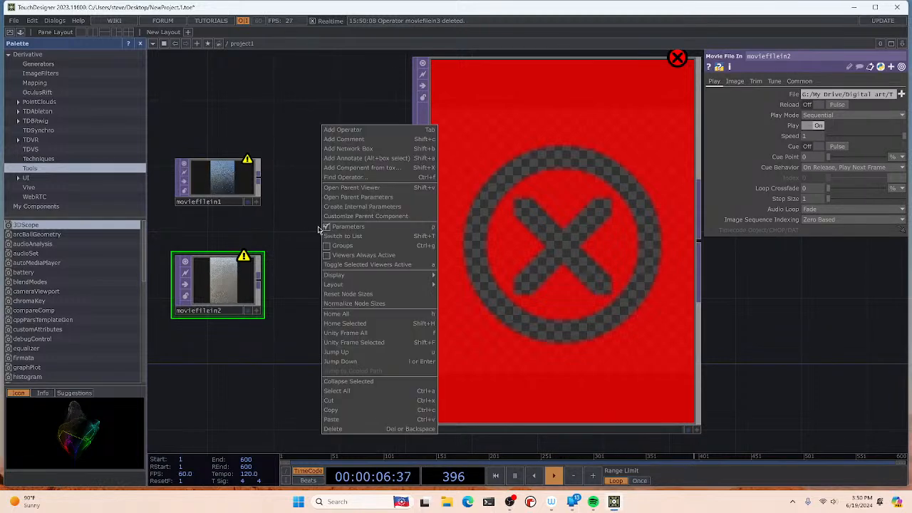
click(343, 130)
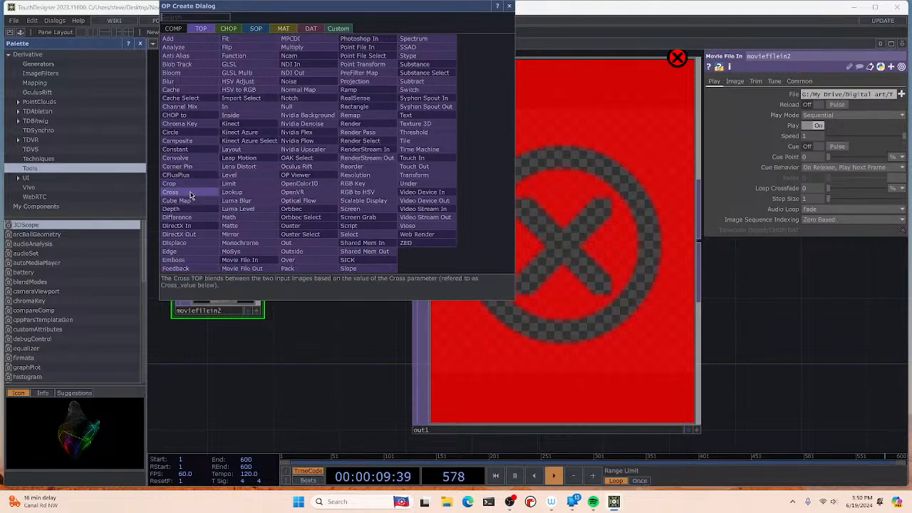
key(super)
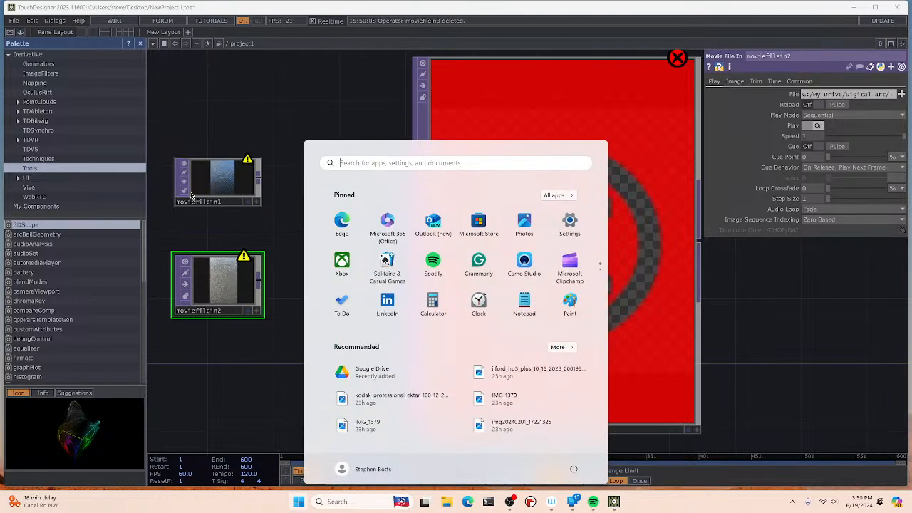
Step: Add a Cross TOP between the two Movie File In nodes and out1
right_click(273, 133)
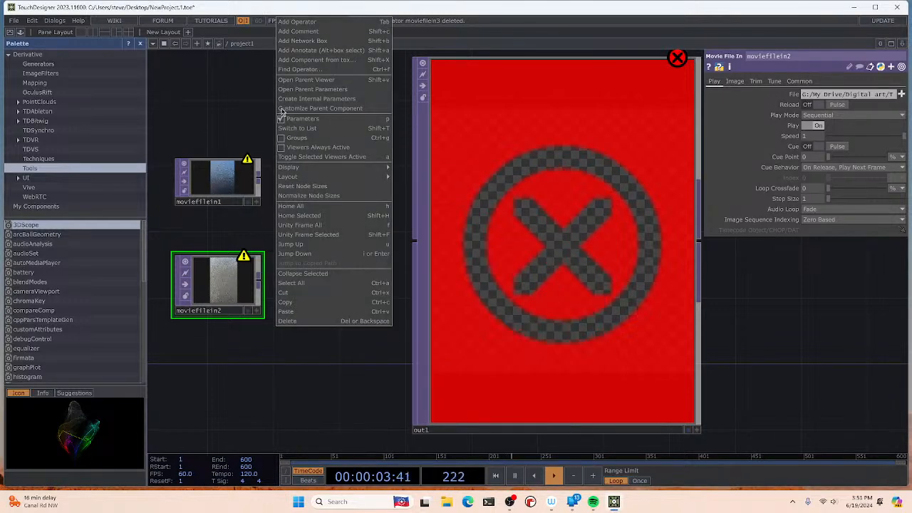
click(297, 23)
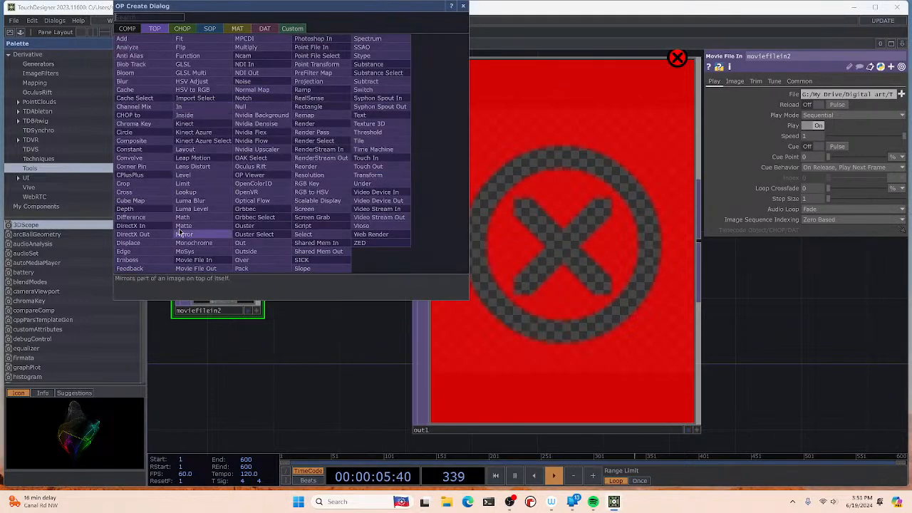
click(138, 195)
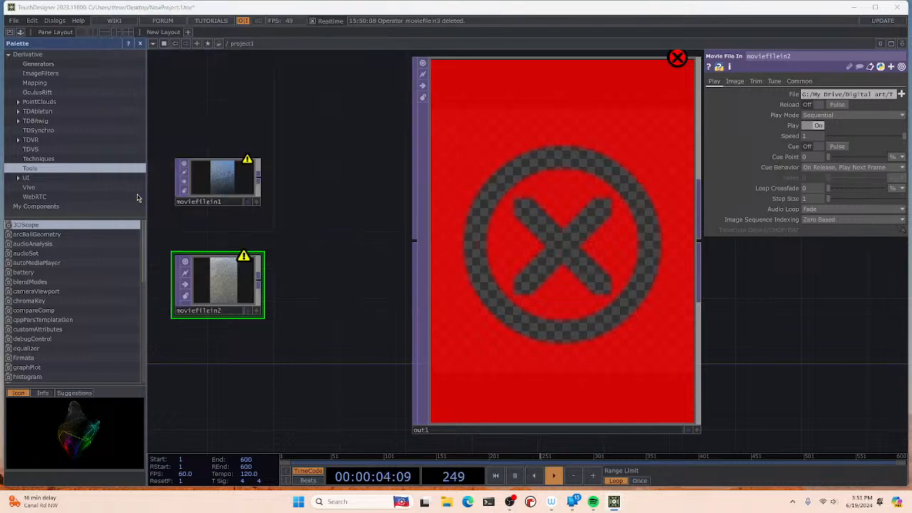
click(330, 233)
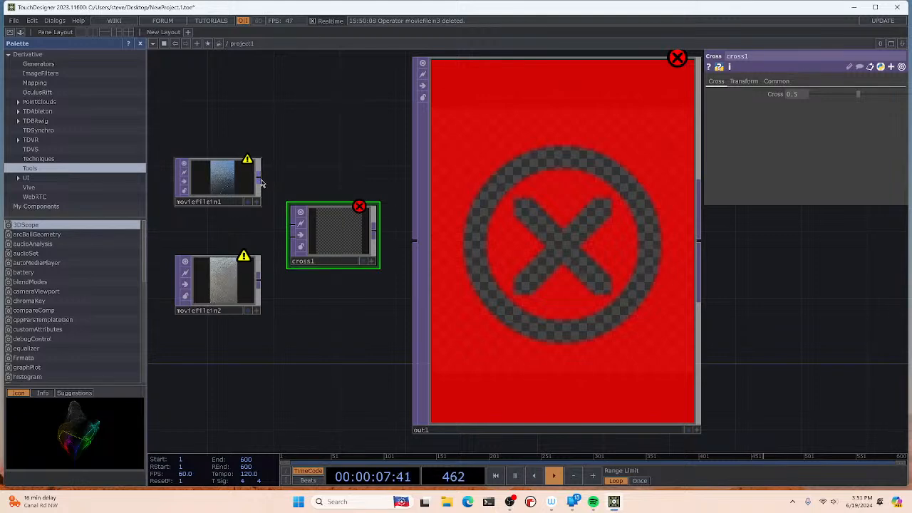
Step: Wire moviefilein1 and moviefilein2 into cross1's two inputs and connect cross1's output to out1
drag(281, 227, 285, 229)
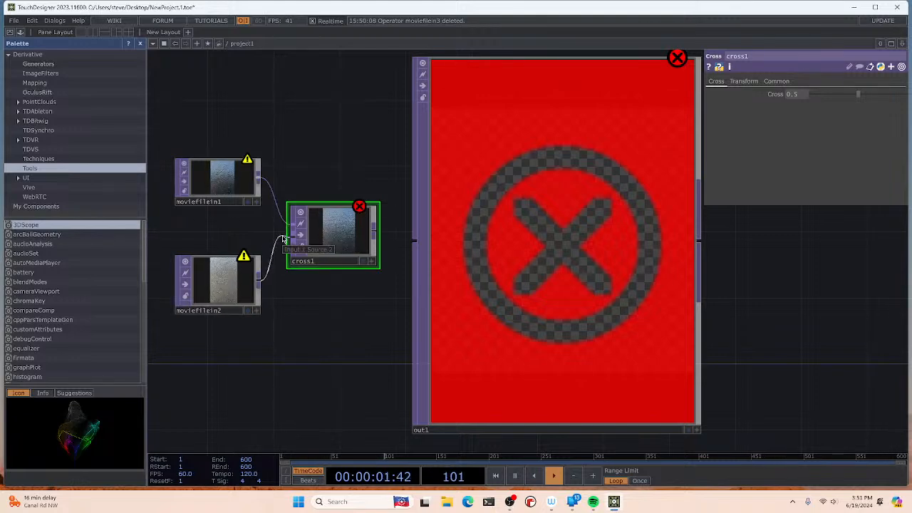
drag(283, 239, 283, 239)
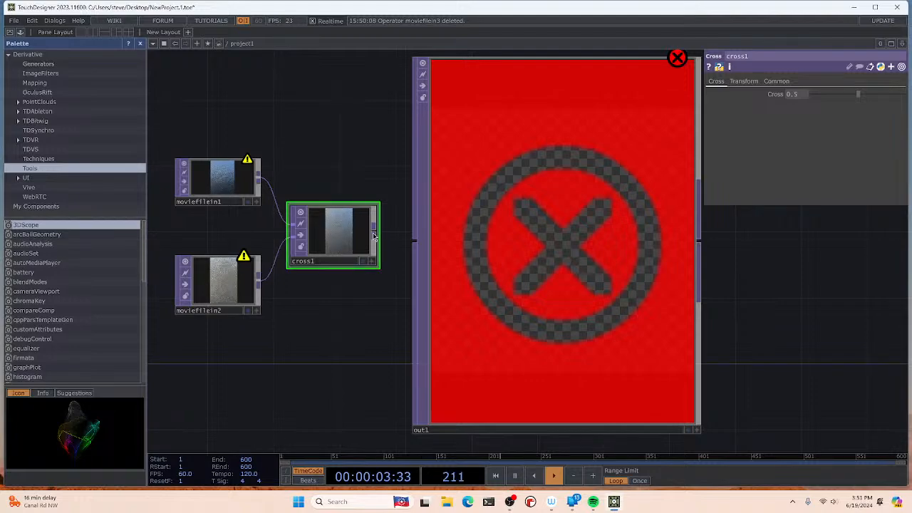
drag(377, 239, 416, 240)
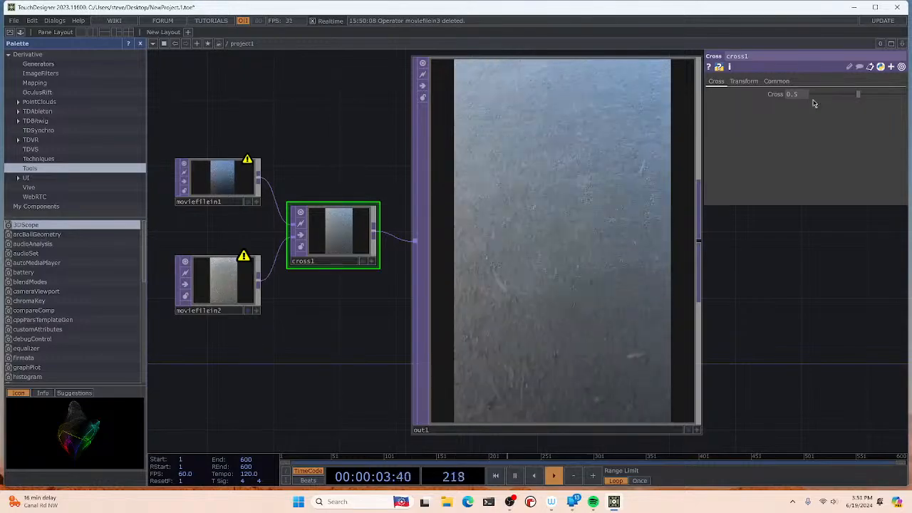
Step: Try a higher Cross blend value on cross1 and return it to 0.5
mouse_move(860, 93)
mouse_down()
mouse_move(801, 98)
mouse_move(907, 96)
mouse_move(874, 98)
mouse_up()
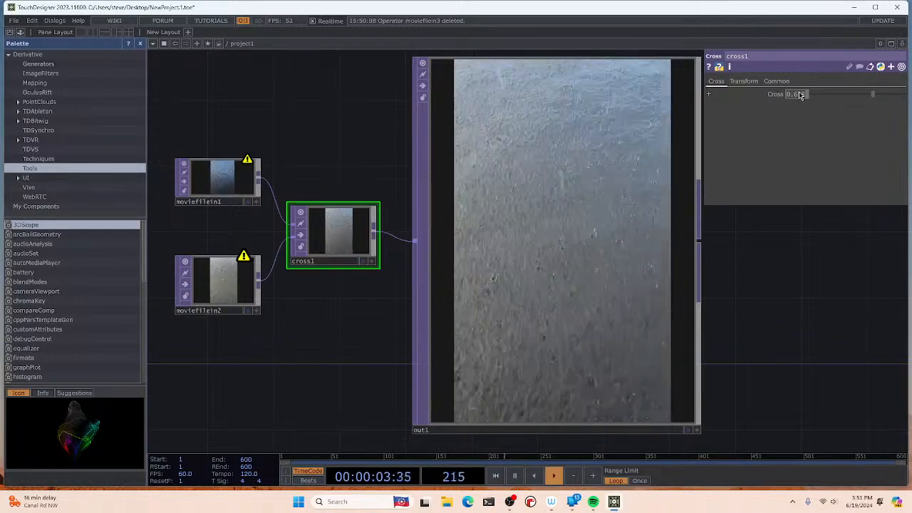
key(Return)
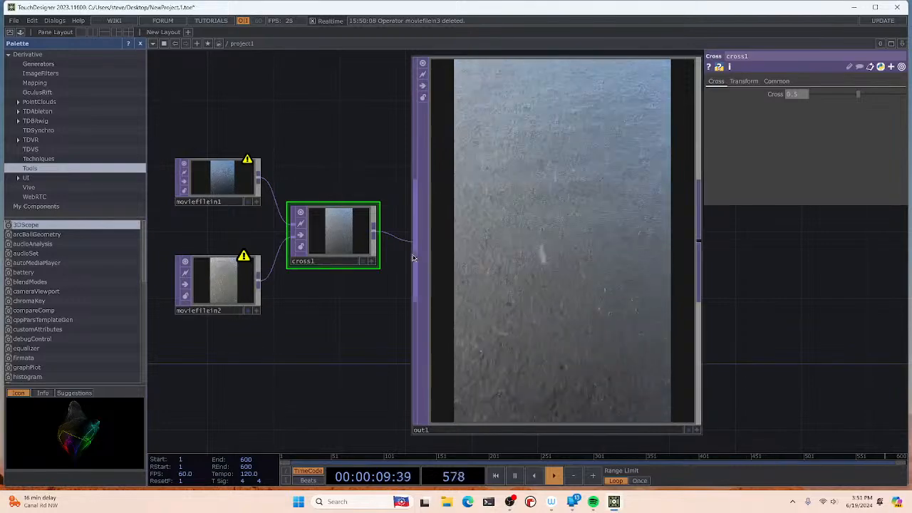
Step: Enlarge the out1 node further and move it away from cross1 to leave room for more operators between them
scroll(315, 320, down, 3)
scroll(314, 320, down, 2)
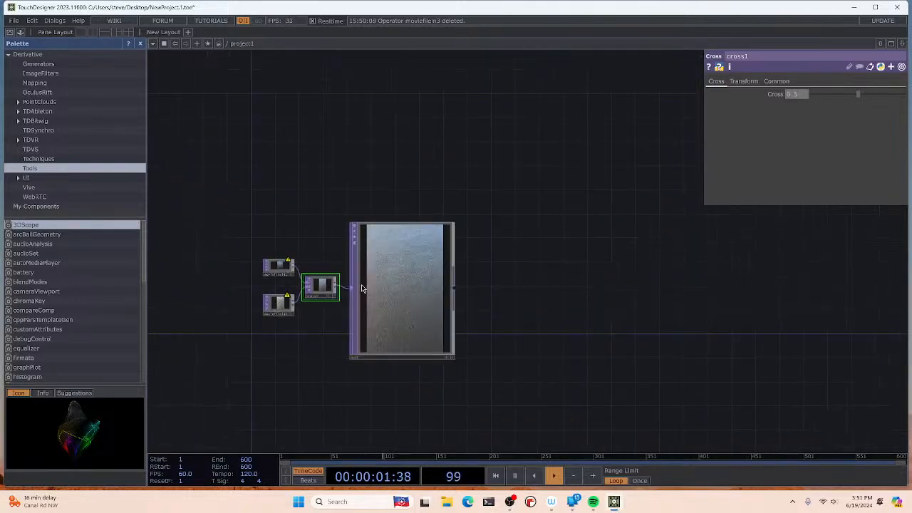
drag(452, 227, 578, 100)
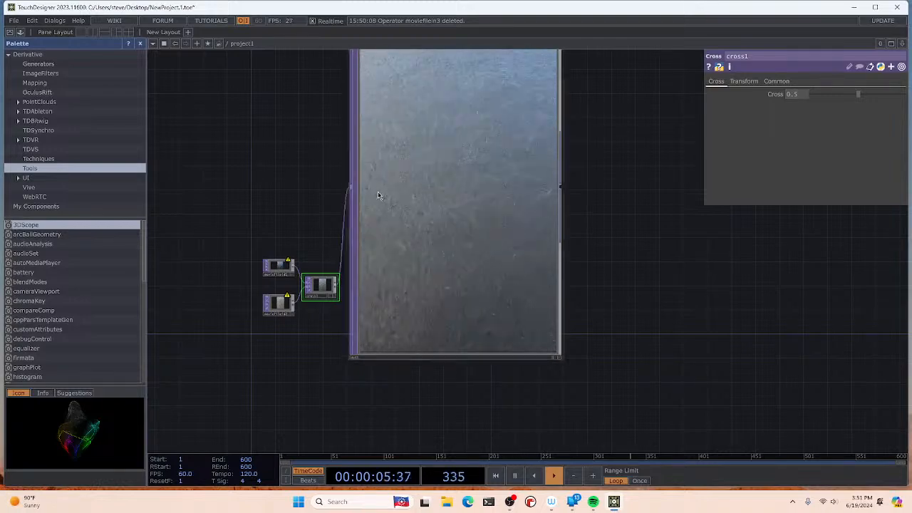
drag(353, 211, 472, 265)
scroll(349, 306, up, 5)
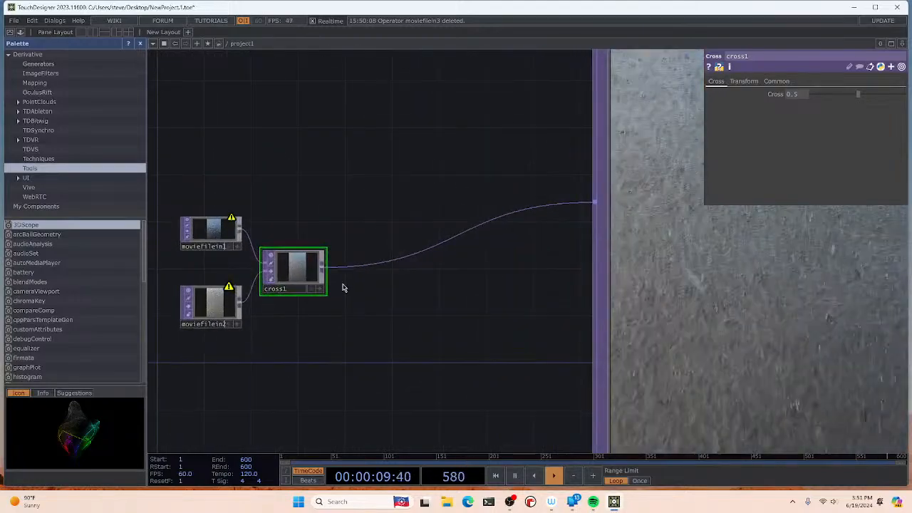
scroll(343, 286, down, 7)
scroll(339, 296, up, 4)
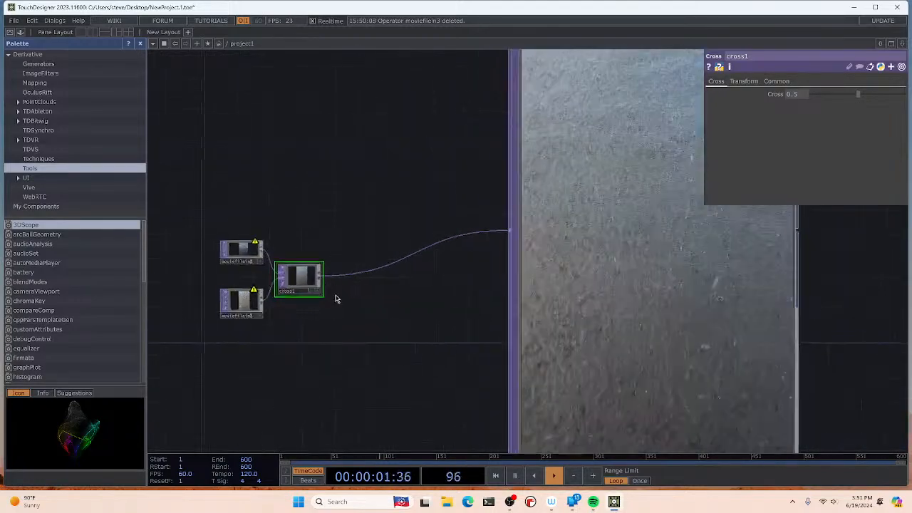
scroll(339, 299, down, 2)
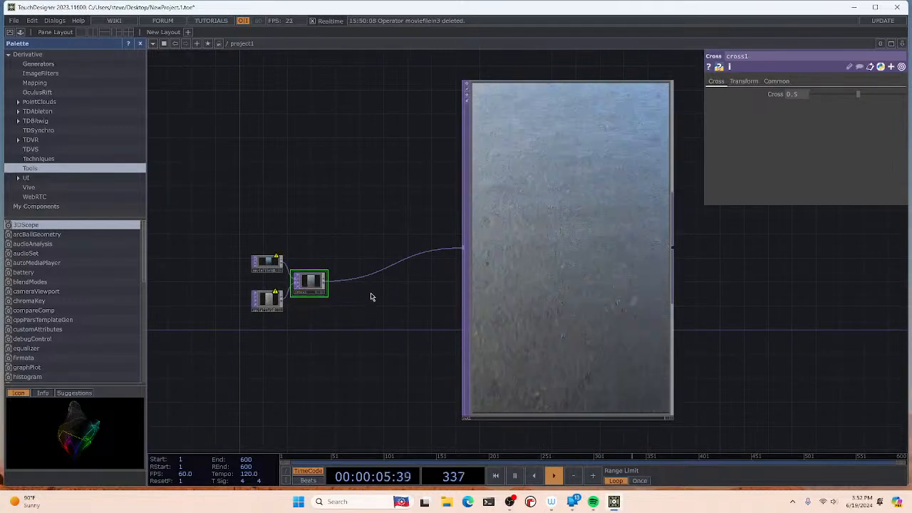
Step: Add a Mirror TOP in the gap between cross1 and out1
right_click(371, 296)
click(388, 182)
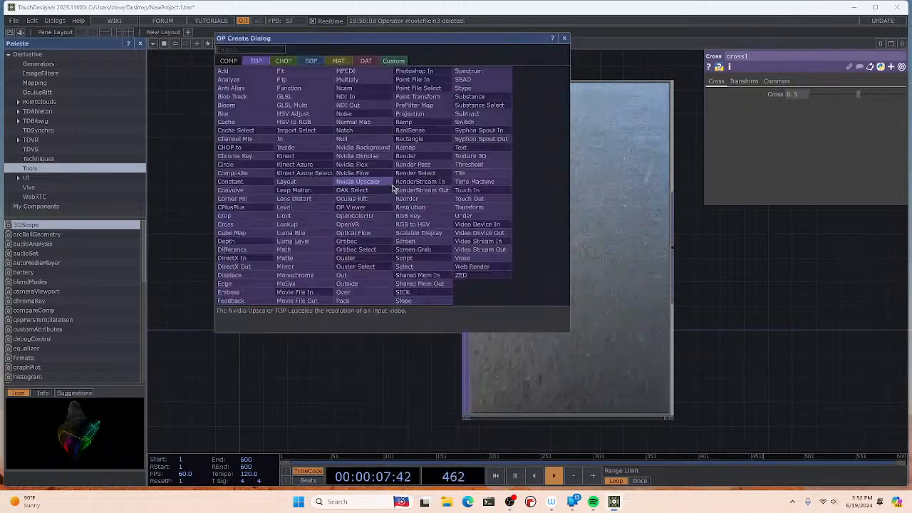
click(308, 268)
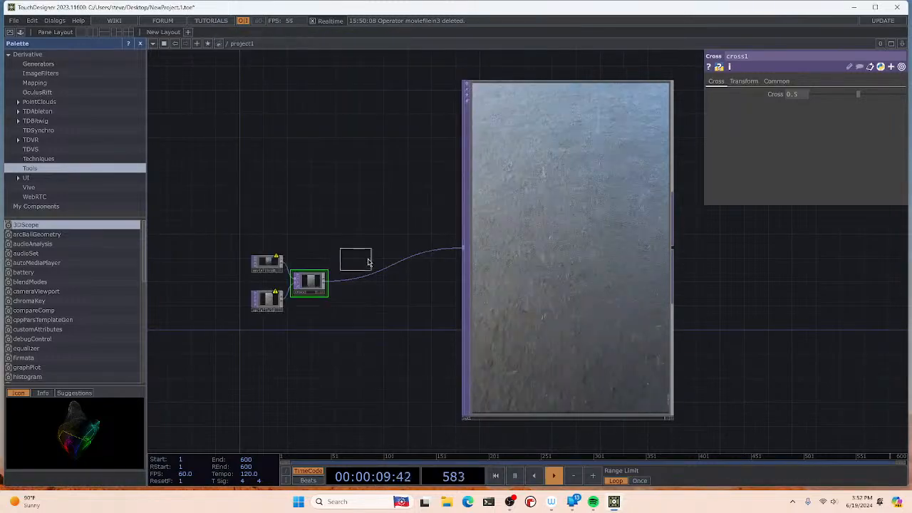
click(375, 279)
scroll(380, 312, up, 4)
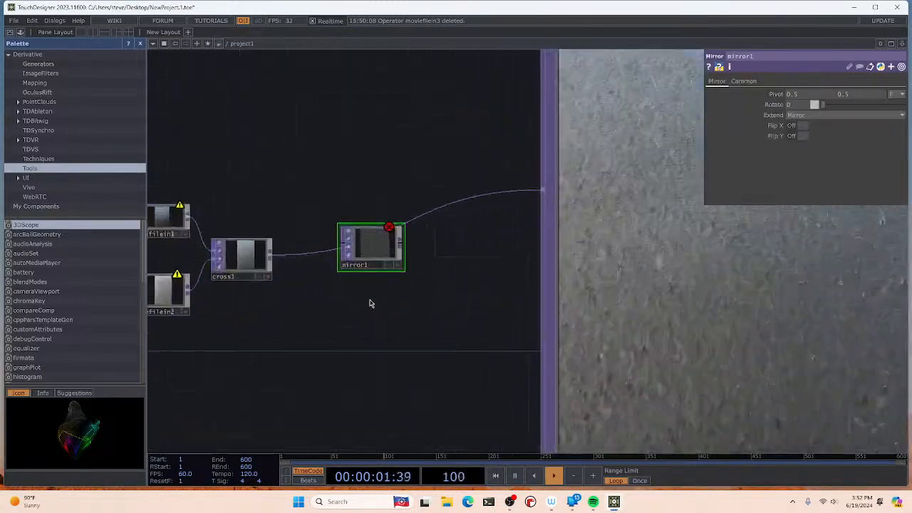
Step: Wire cross1's output into mirror1, remove the old link to out1, and connect mirror1's output to out1
drag(271, 257, 341, 244)
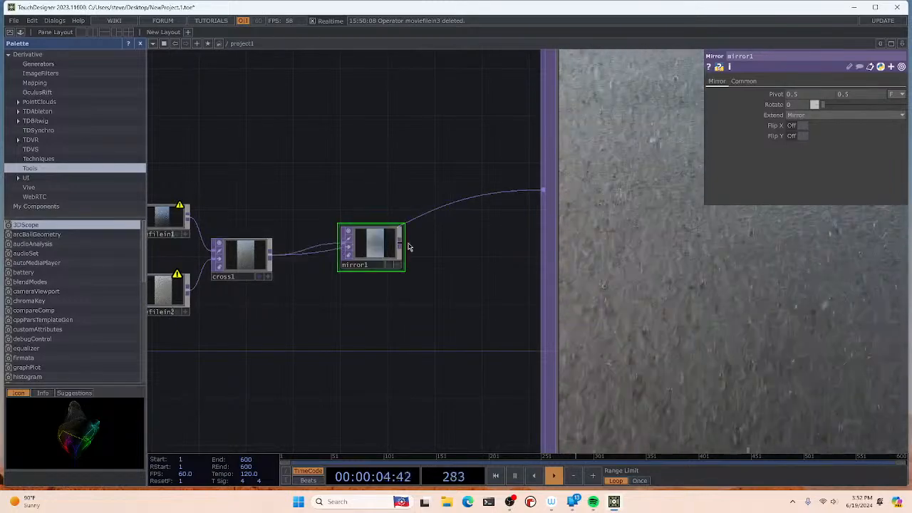
right_click(441, 211)
click(457, 237)
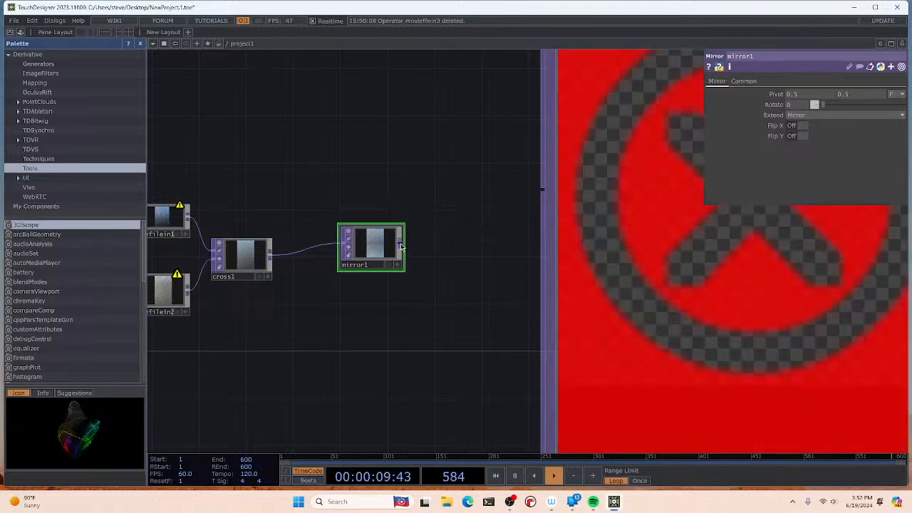
drag(538, 193, 545, 193)
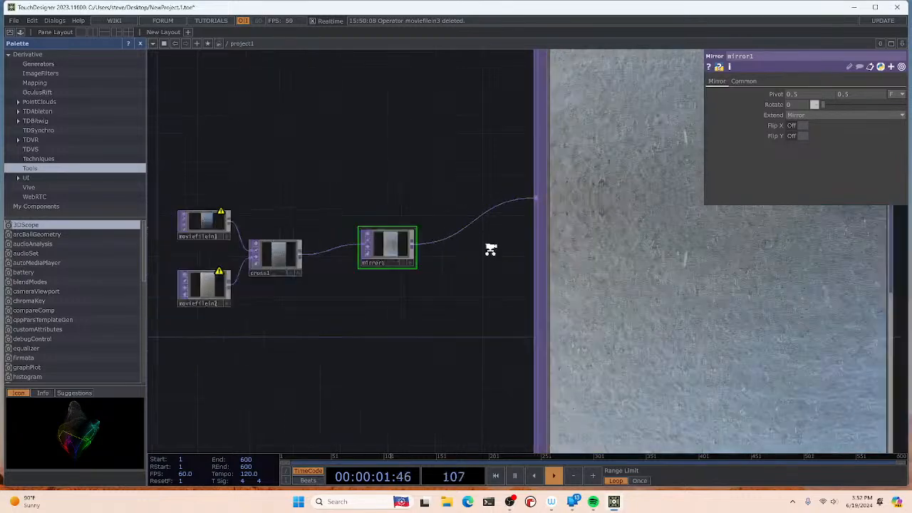
scroll(546, 254, down, 5)
scroll(717, 224, up, 3)
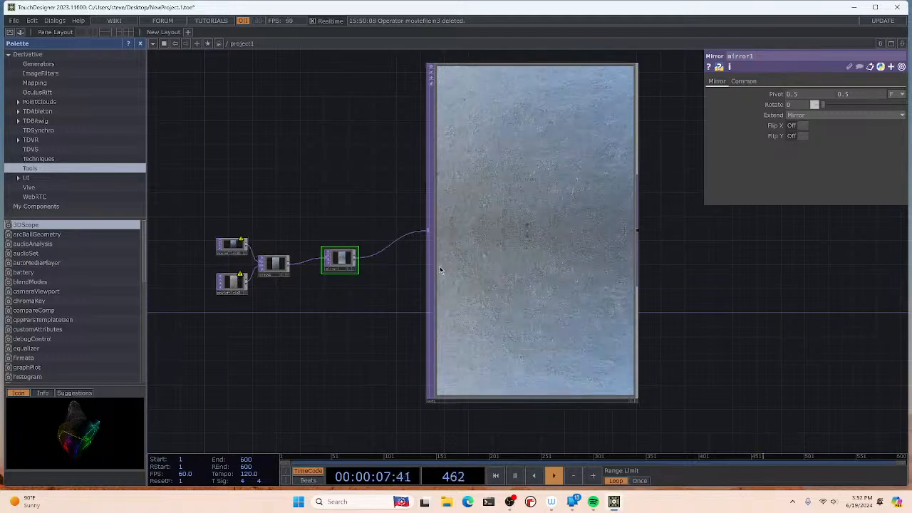
Step: Lower cross1's Cross blend value to 0.383
click(275, 266)
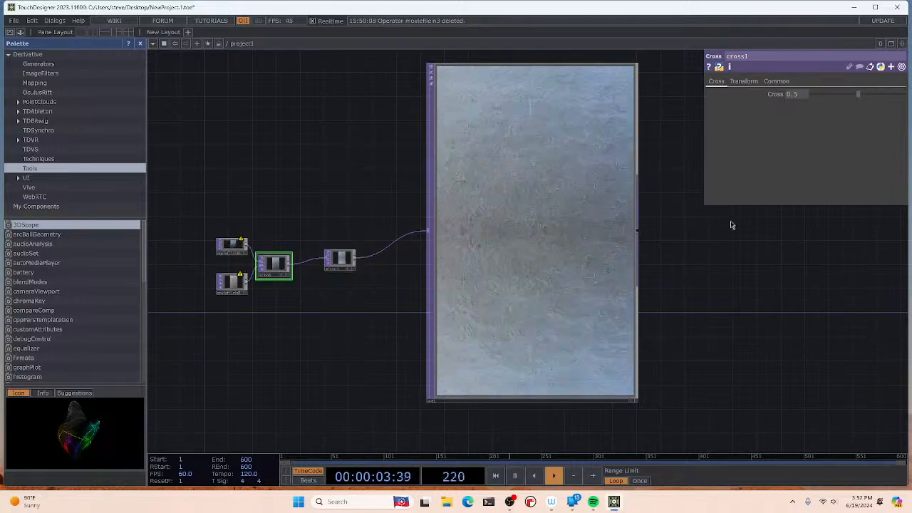
mouse_move(857, 94)
mouse_down()
mouse_move(811, 95)
mouse_move(911, 102)
mouse_move(810, 97)
mouse_move(887, 97)
mouse_move(844, 98)
mouse_up()
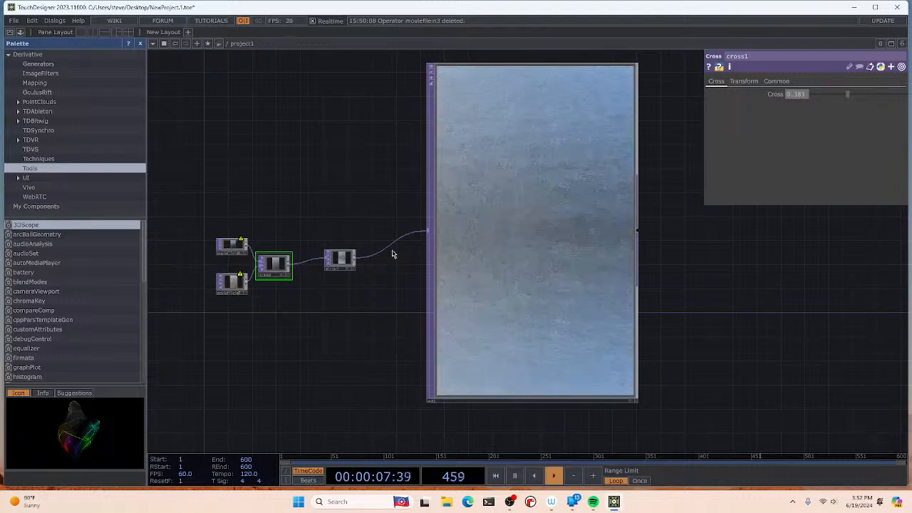
scroll(402, 251, up, 2)
scroll(407, 250, down, 2)
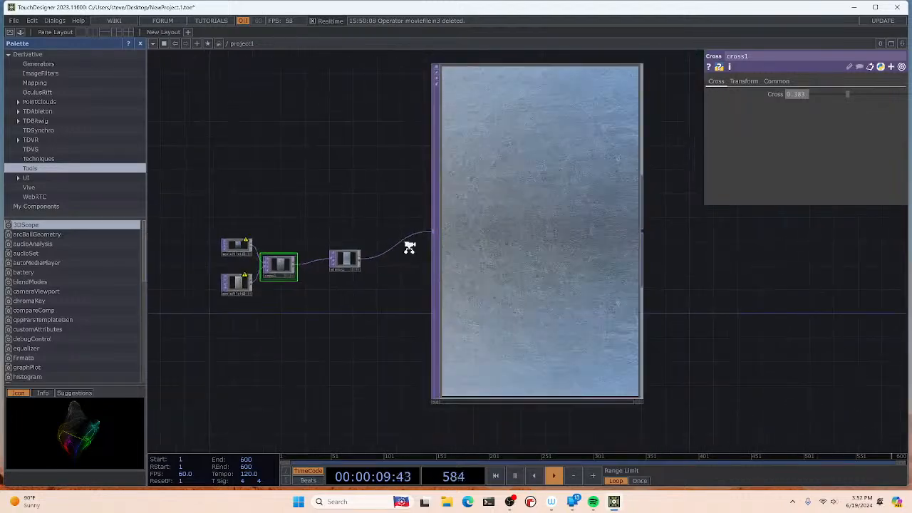
scroll(410, 248, up, 3)
scroll(410, 248, down, 2)
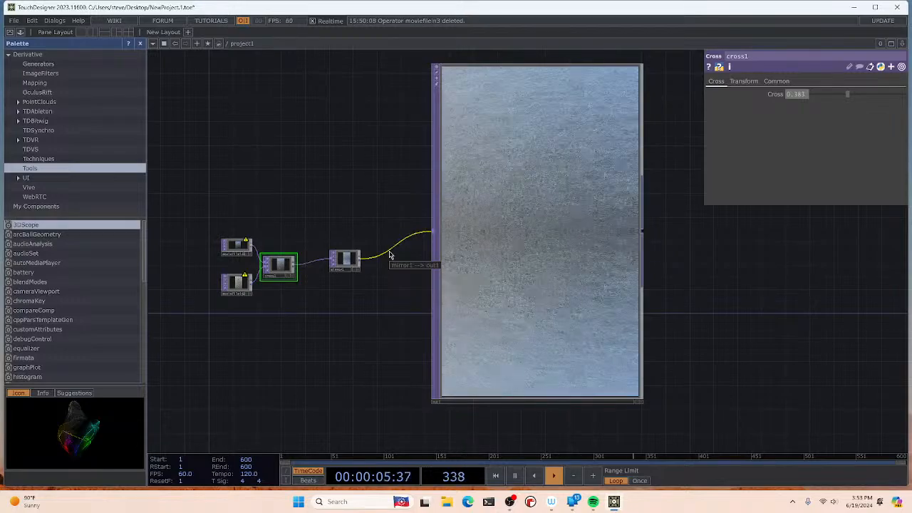
Step: Add a Noise TOP after mirror1 and wire it between mirror1 and out1
right_click(391, 290)
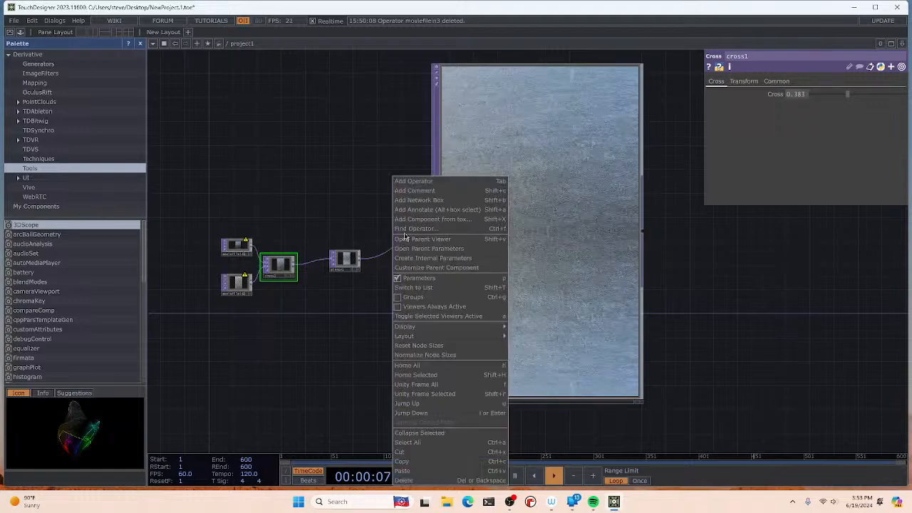
click(406, 183)
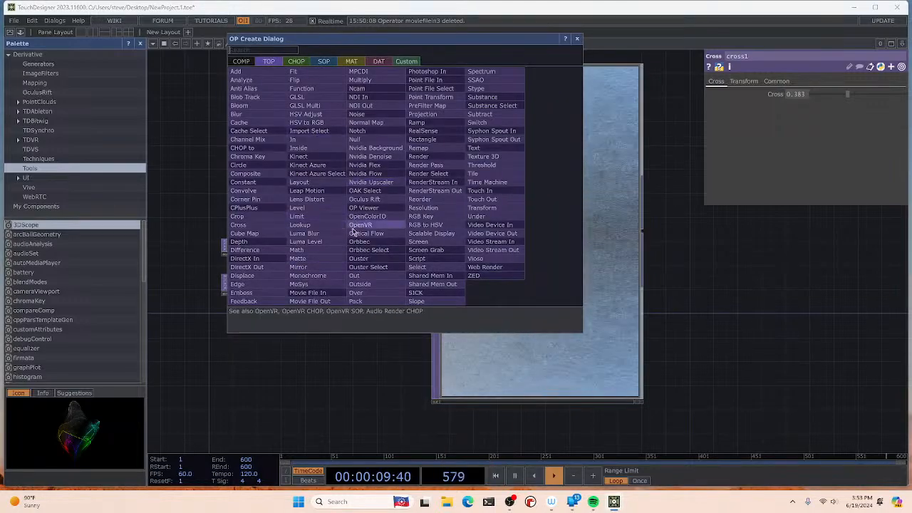
key(Escape)
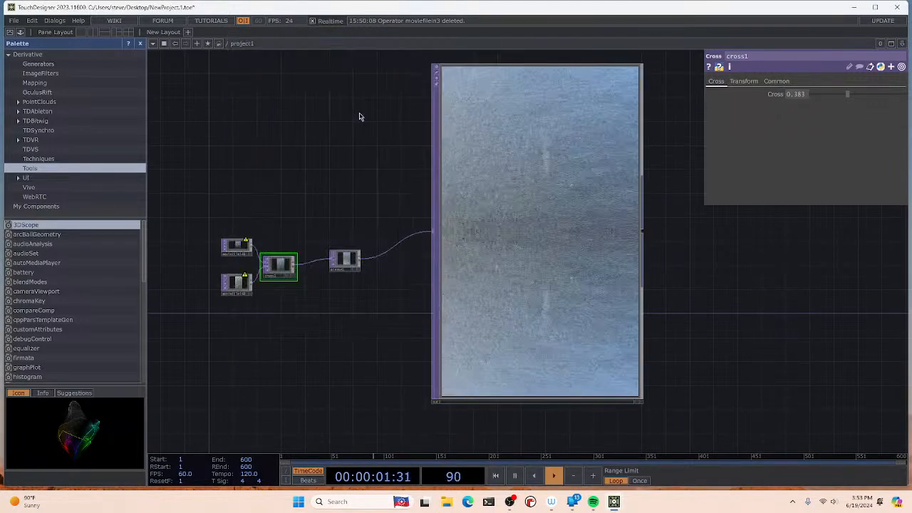
click(398, 264)
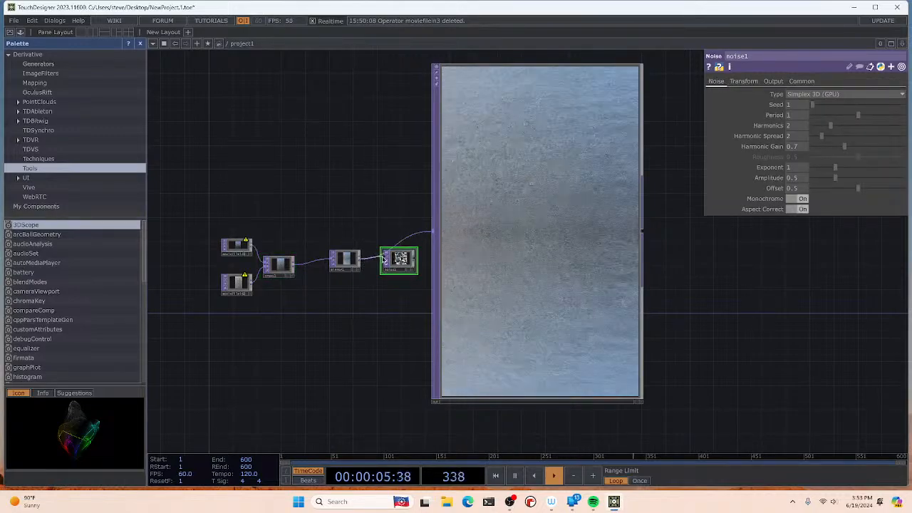
drag(432, 233, 432, 232)
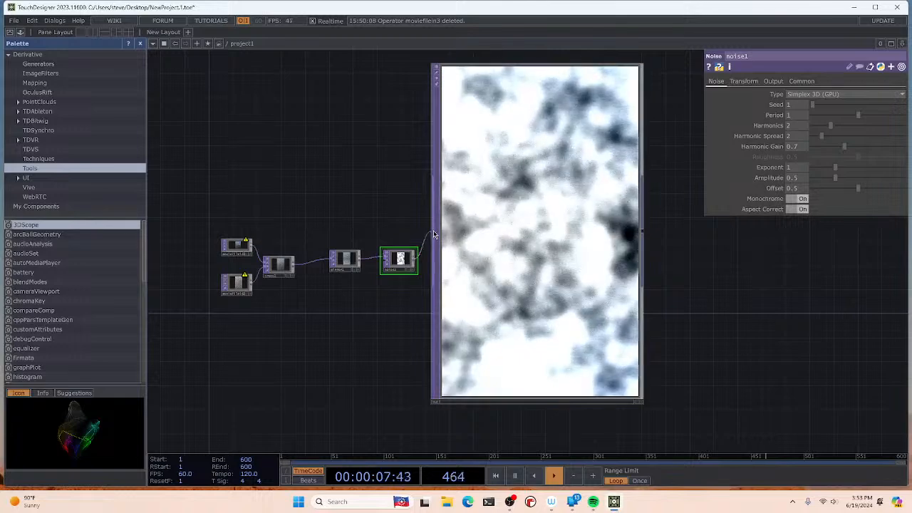
Step: Try Simplex 2D on noise1, set its type to Perlin 3D (GPU), and set period 0.22, harmonics 6 and harmonic spread 3.7
click(829, 95)
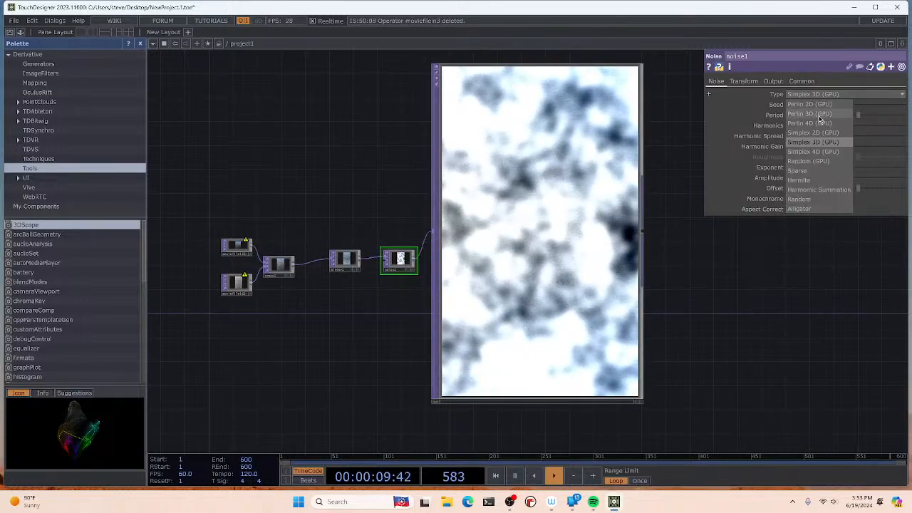
click(809, 113)
click(819, 96)
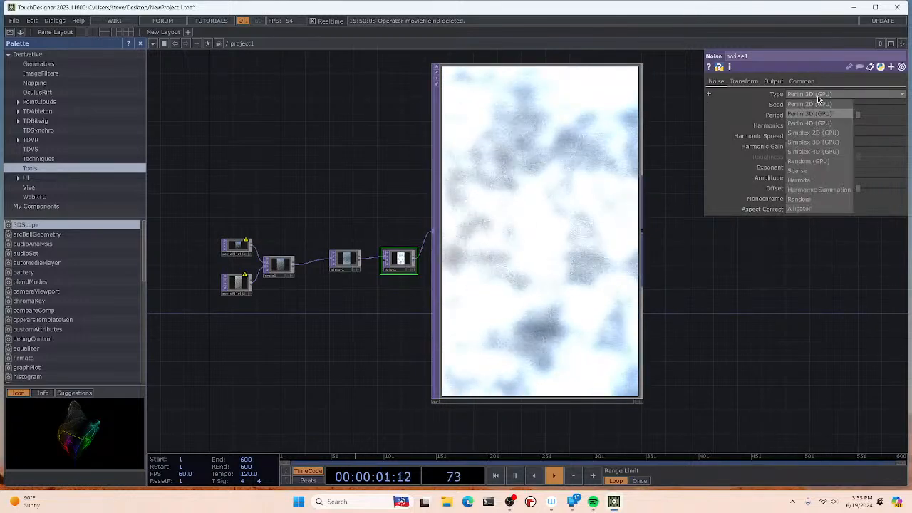
click(809, 133)
click(812, 95)
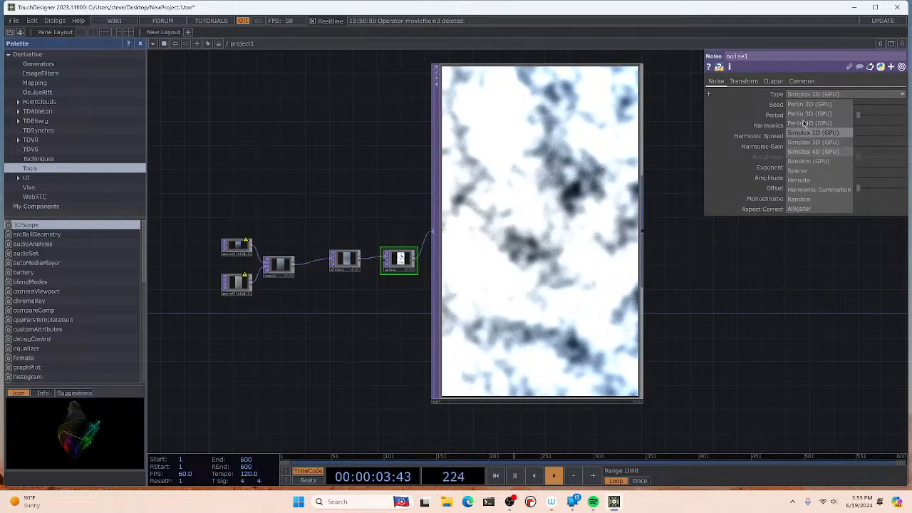
click(805, 115)
drag(805, 119, 818, 116)
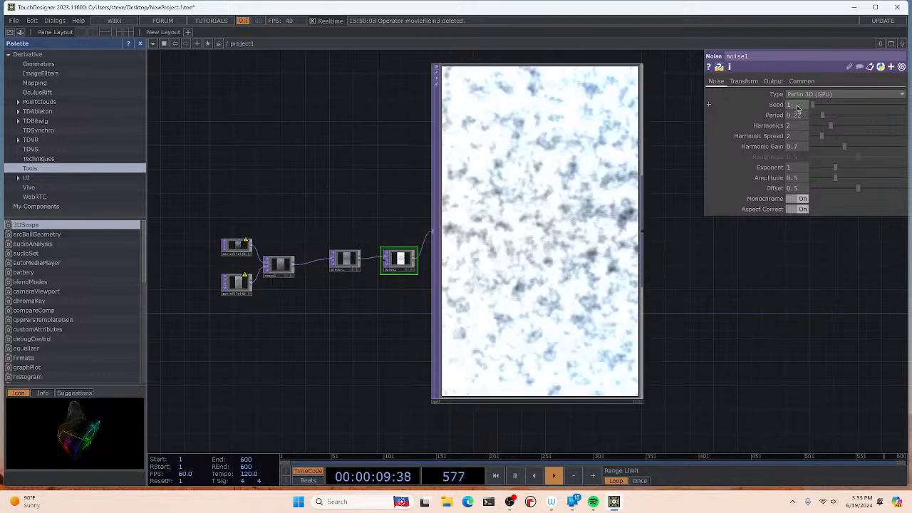
mouse_move(831, 124)
mouse_down()
mouse_move(823, 126)
mouse_move(869, 123)
mouse_move(829, 137)
mouse_up()
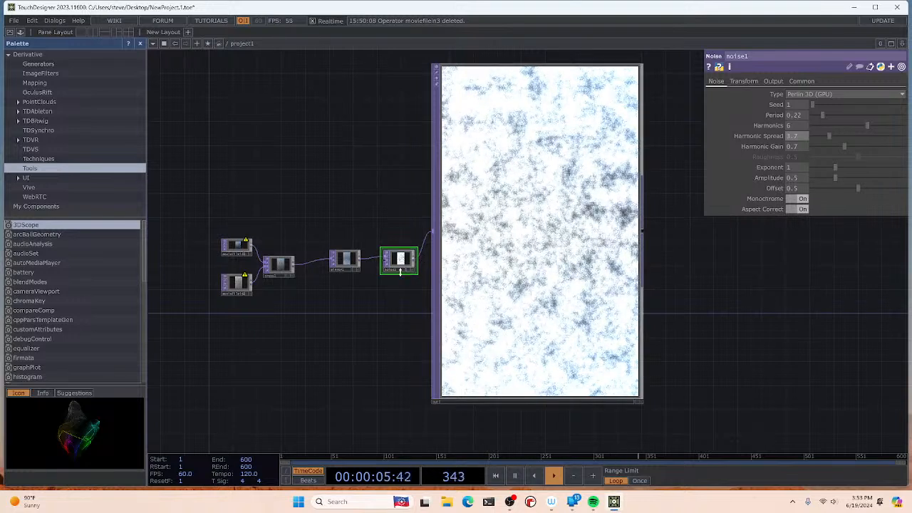
Step: Delete the Noise TOP between mirror1 and out1
right_click(401, 264)
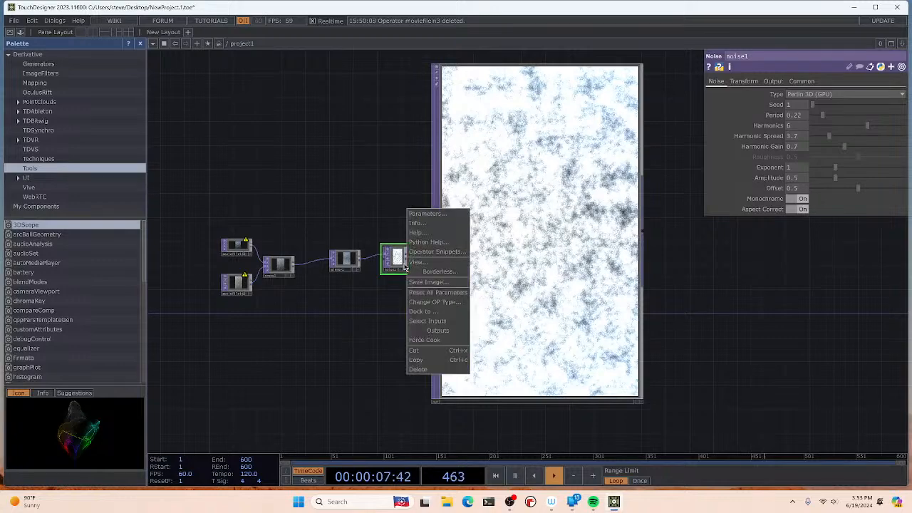
click(419, 369)
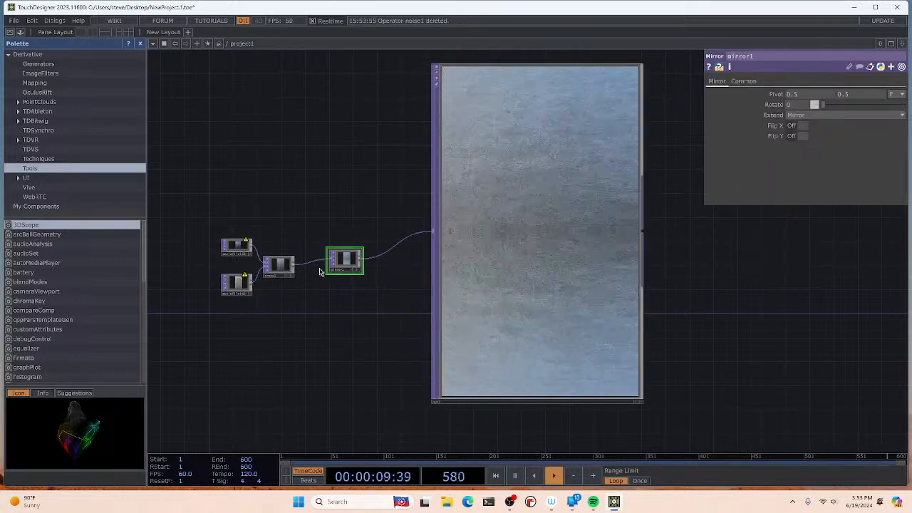
Step: Move mirror1 closer to out1 and insert a Noise TOP between cross1 and mirror1
drag(339, 267, 362, 267)
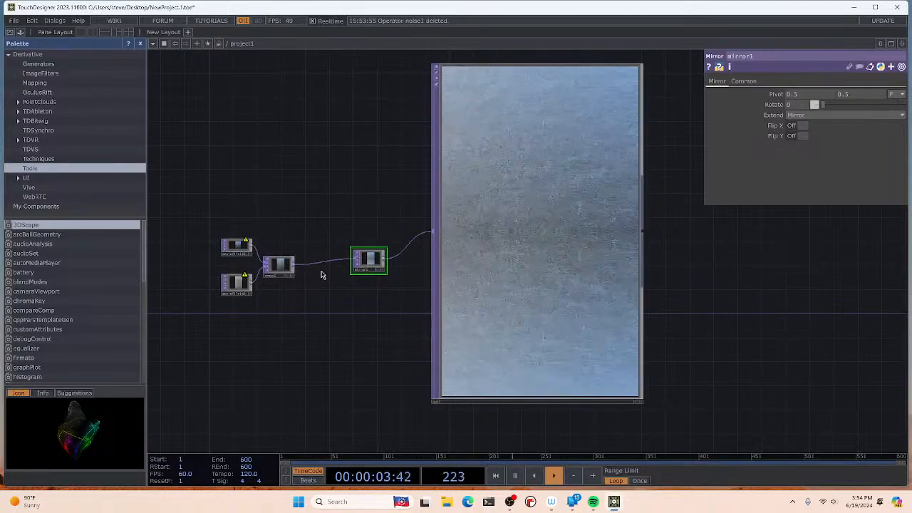
right_click(322, 273)
click(360, 181)
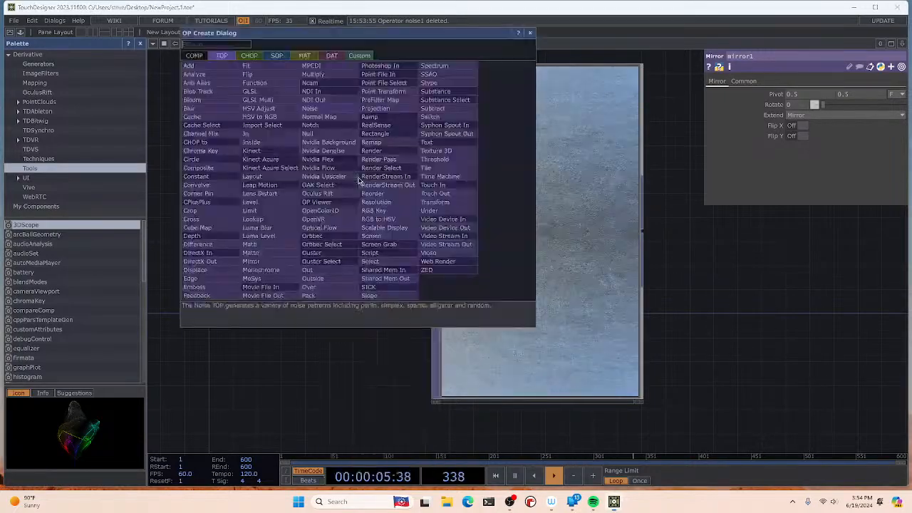
click(319, 109)
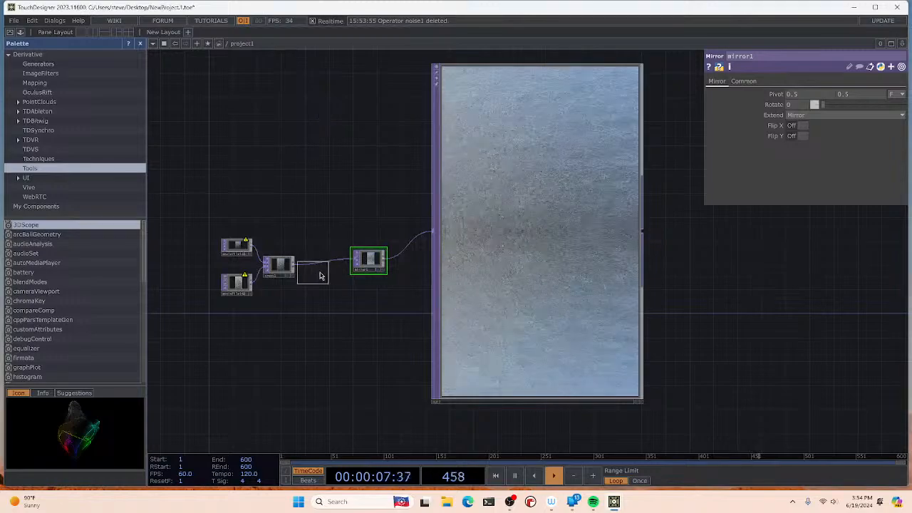
click(326, 263)
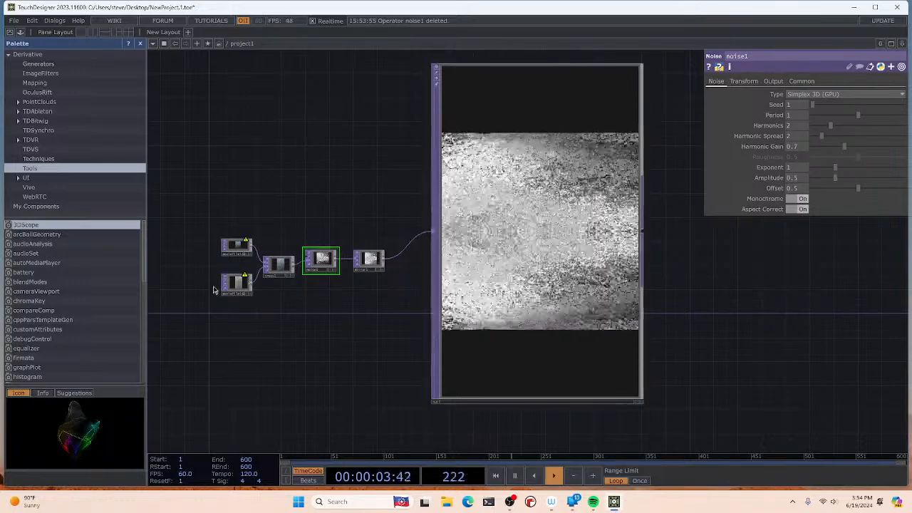
Step: Try cross1's Cross blend at 0, 1 and about 0.66, and set it to 0.5
click(285, 268)
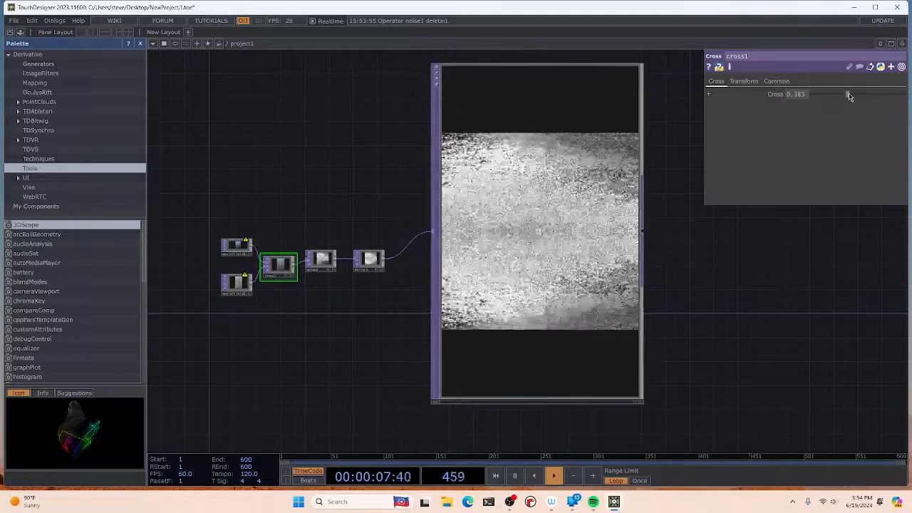
drag(851, 96, 805, 97)
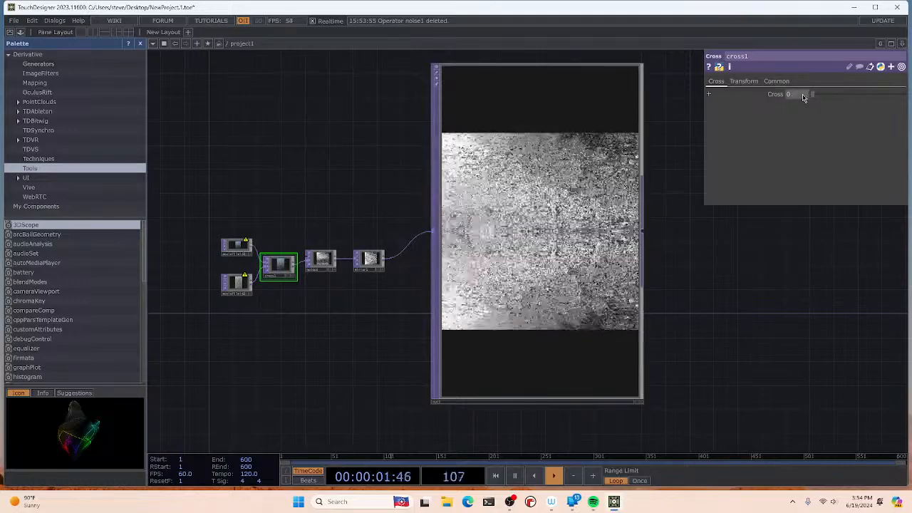
drag(804, 97, 907, 96)
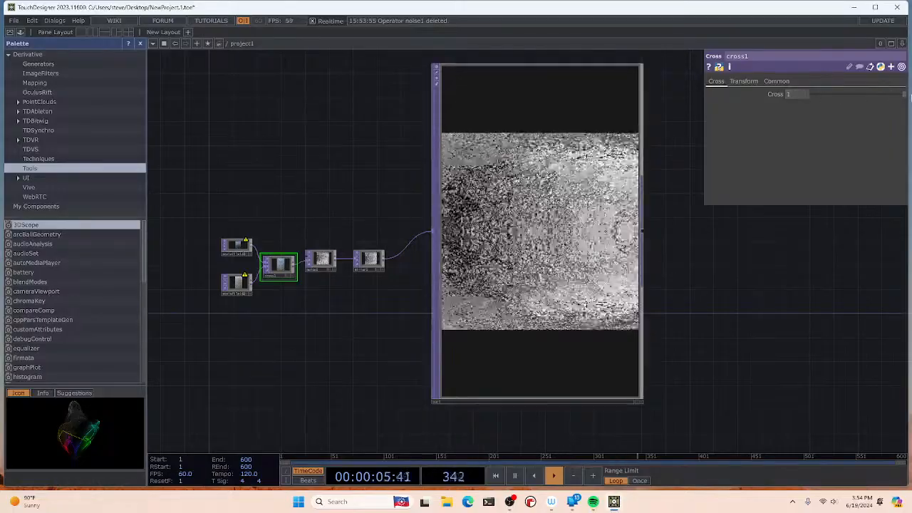
drag(911, 98, 876, 97)
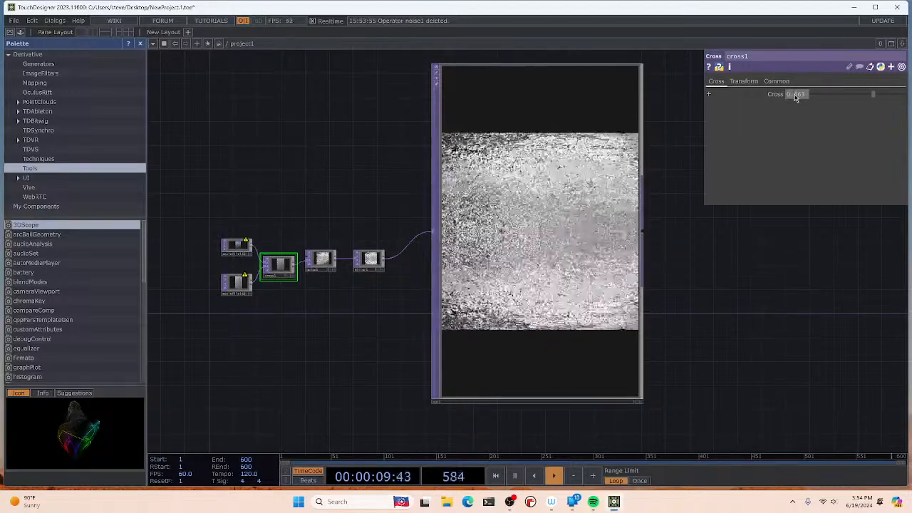
text(0.68)
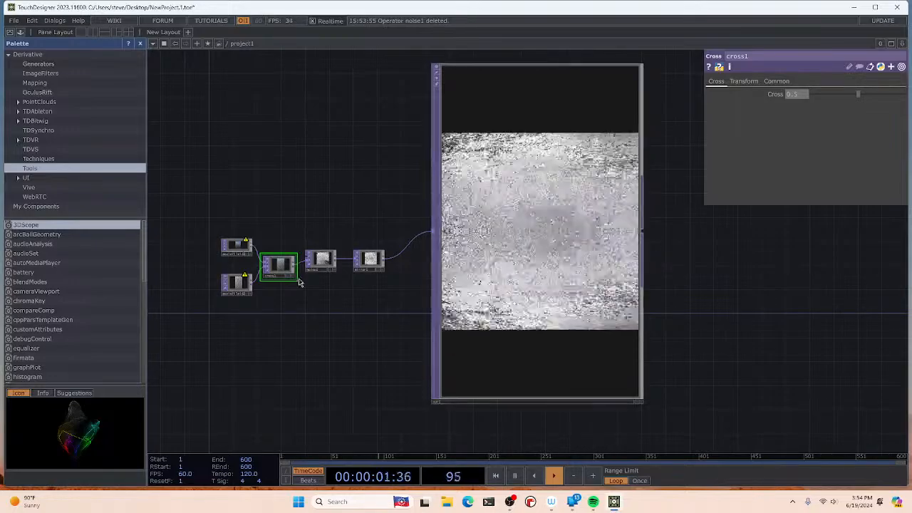
Step: Set the Noise TOP's period to 0 and its harmonics to 6
click(321, 265)
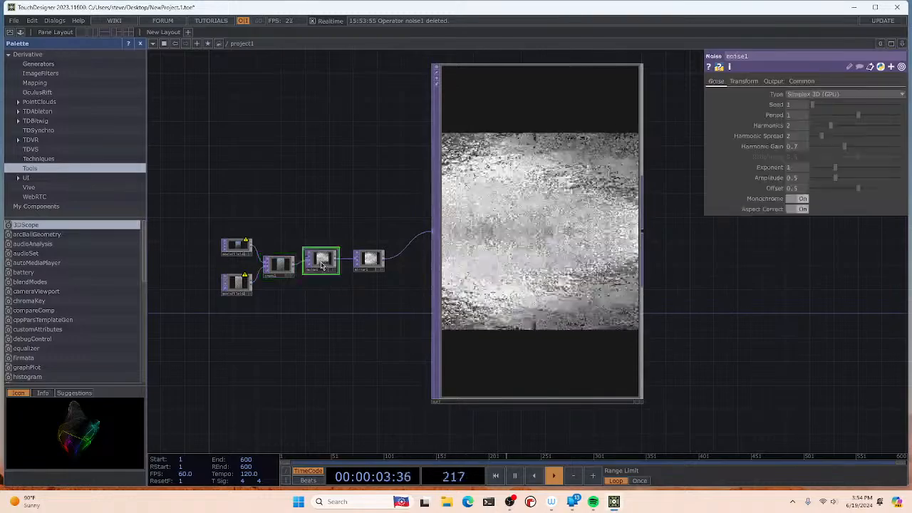
click(842, 96)
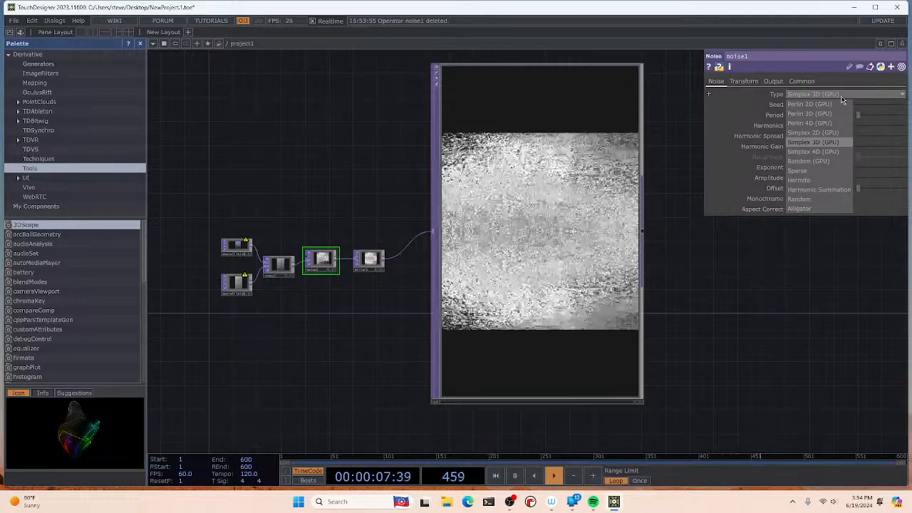
click(843, 99)
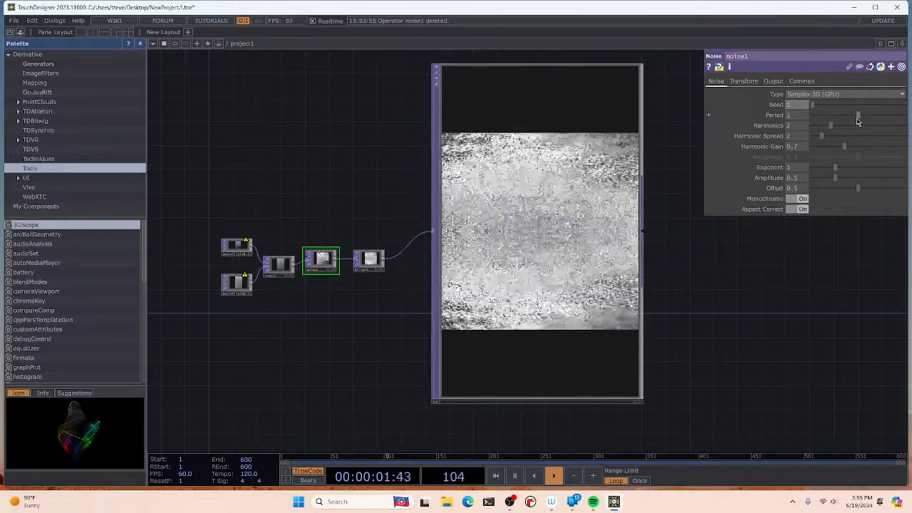
drag(857, 116, 802, 118)
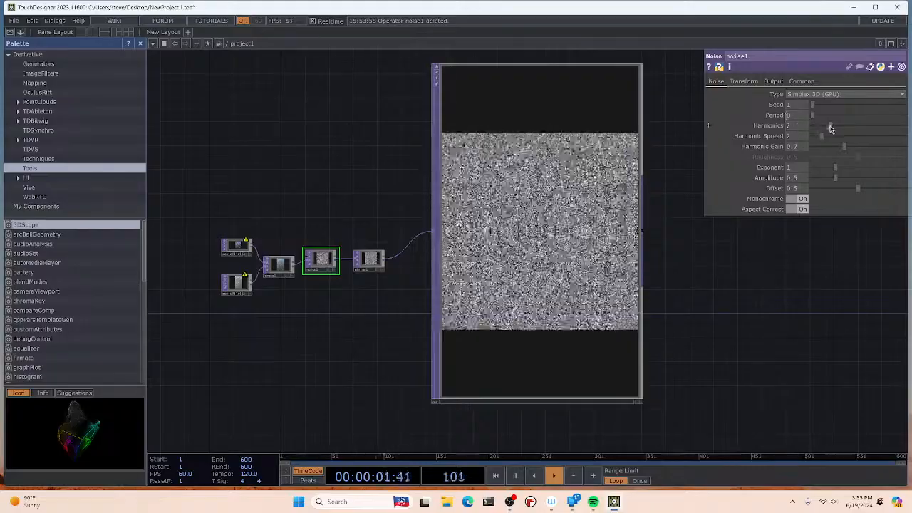
drag(831, 128, 863, 128)
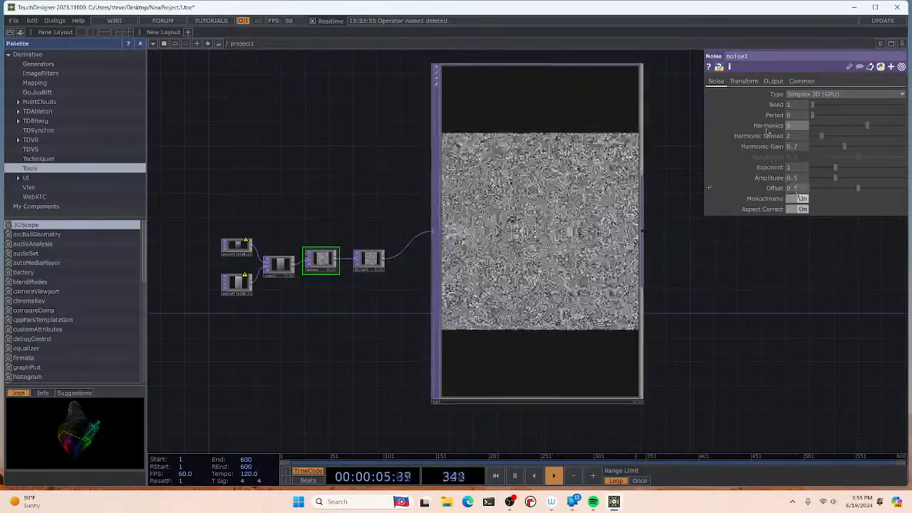
Step: Reset all parameters of the Noise TOP to their defaults
right_click(330, 266)
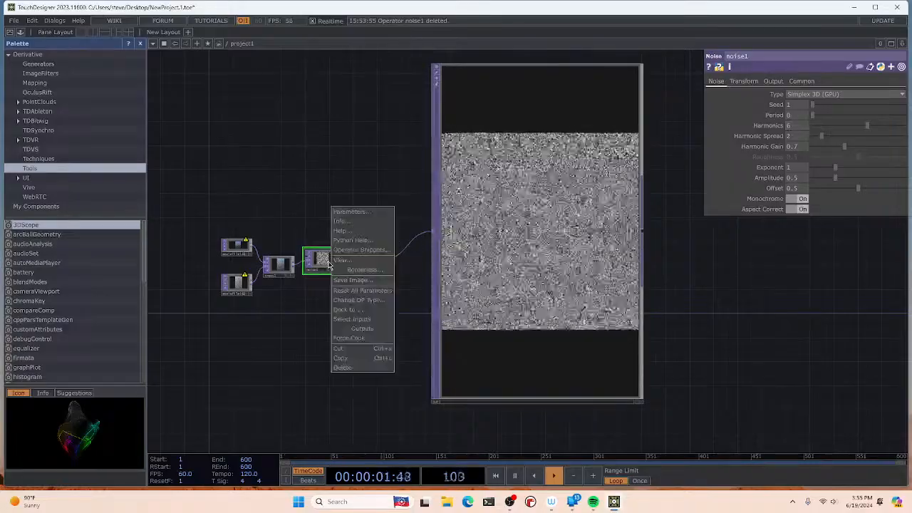
click(348, 293)
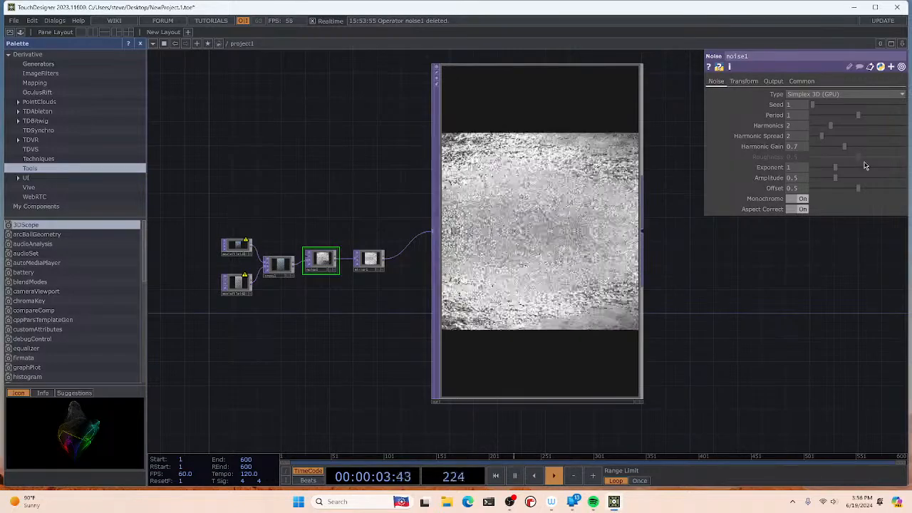
Step: Try mirror1's Flip X and Flip Y options one after the other, and leave both off
click(368, 264)
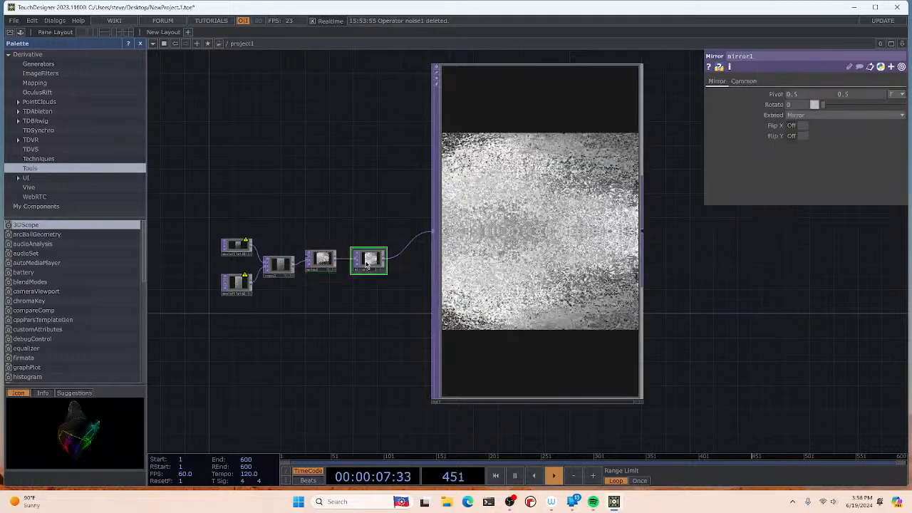
click(805, 126)
click(806, 126)
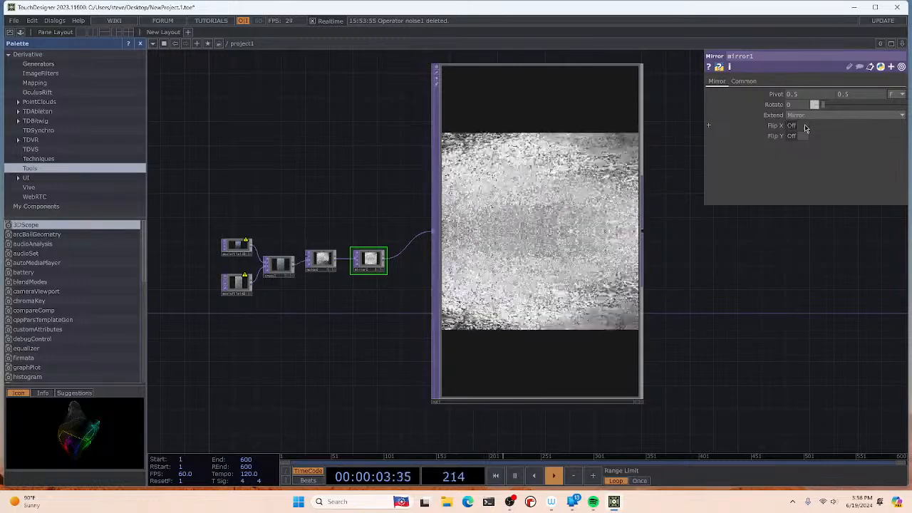
click(805, 127)
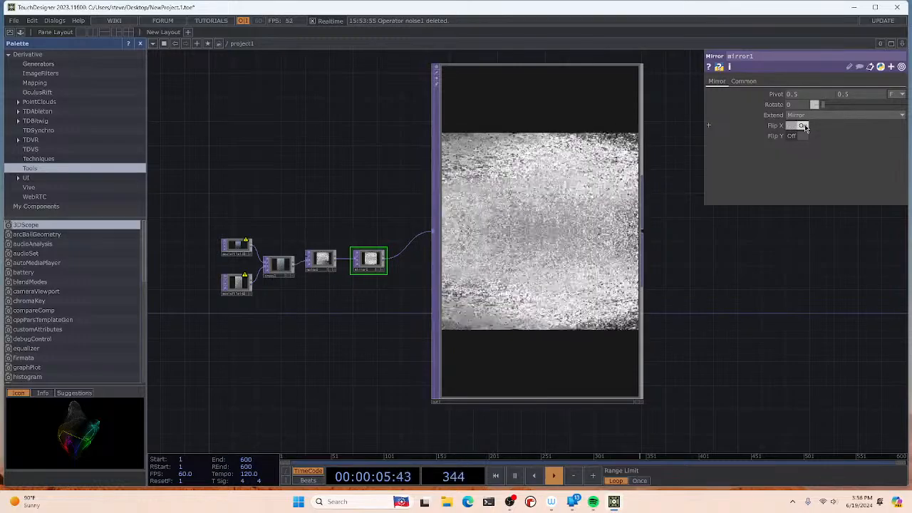
click(806, 126)
click(805, 137)
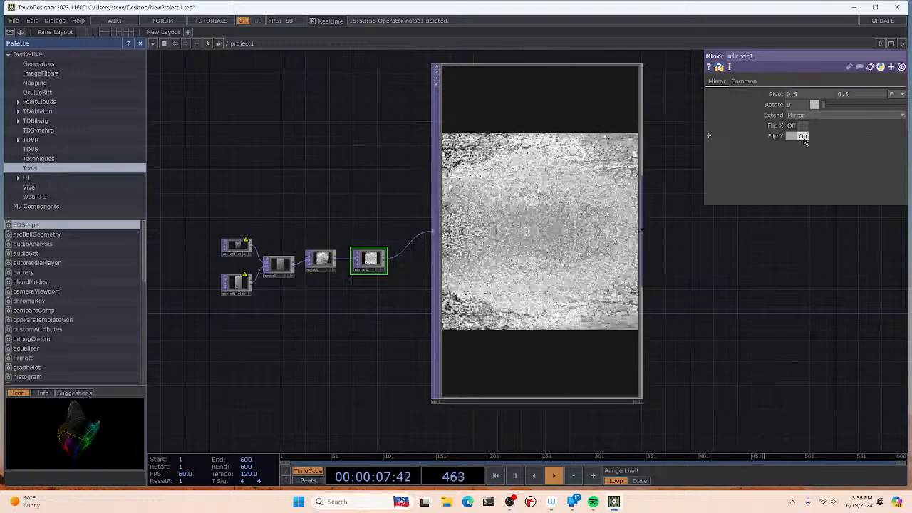
click(804, 136)
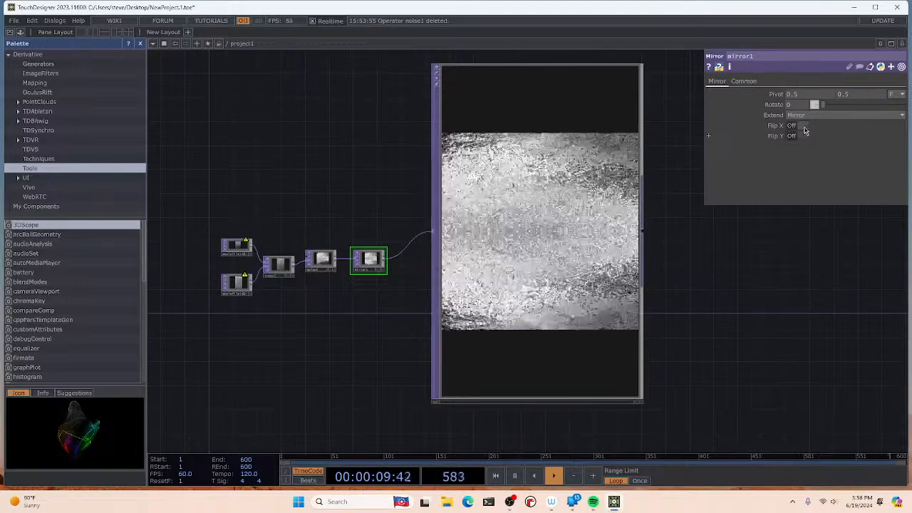
Step: Delete the Noise TOP and connect cross1's output directly to mirror1's input
click(323, 268)
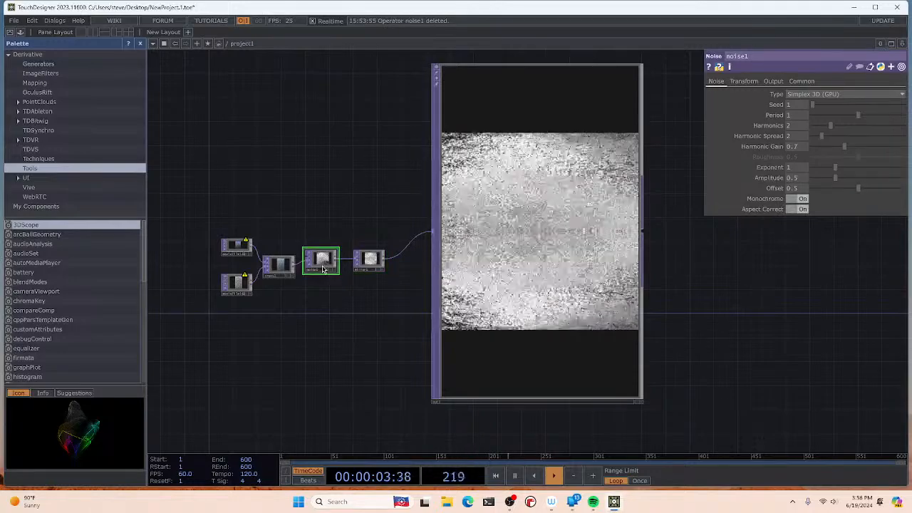
right_click(323, 269)
click(335, 375)
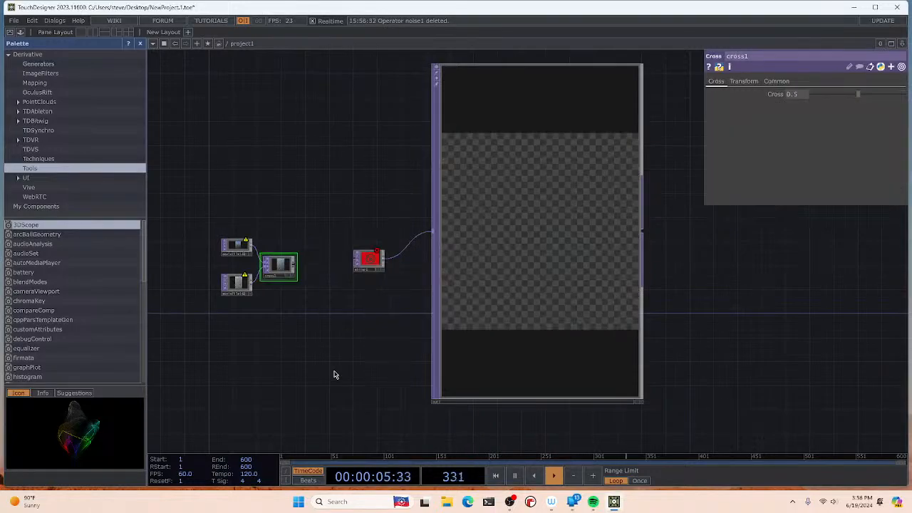
drag(296, 269, 356, 262)
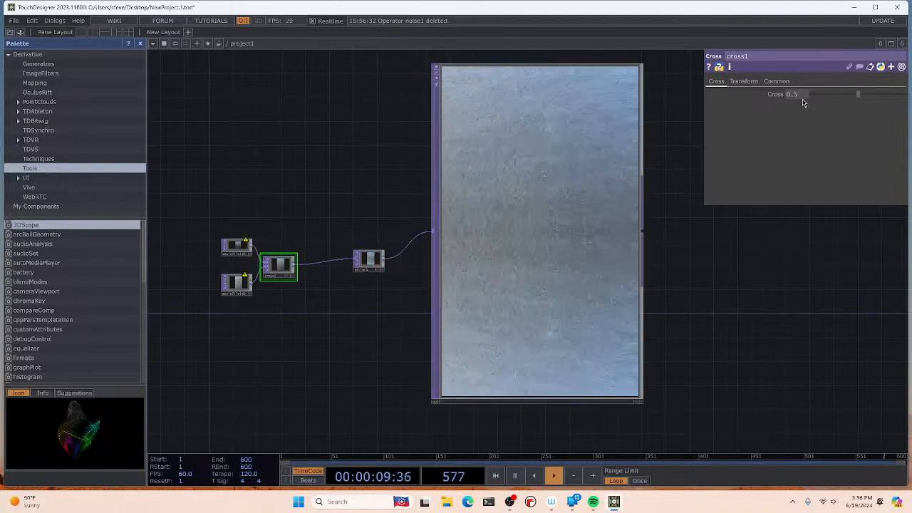
Step: Try the Hold, Zero and Repeat extend modes on mirror1, and set Extend back to Mirror
click(371, 262)
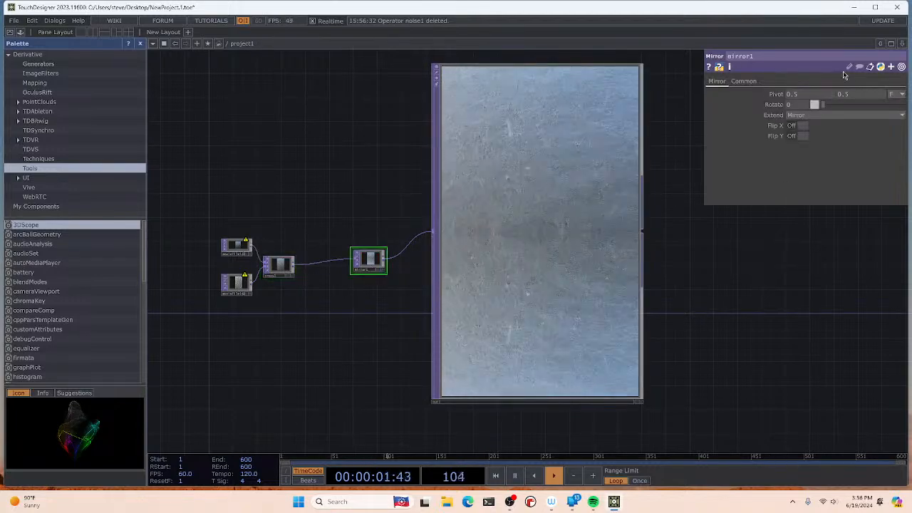
drag(823, 104, 799, 115)
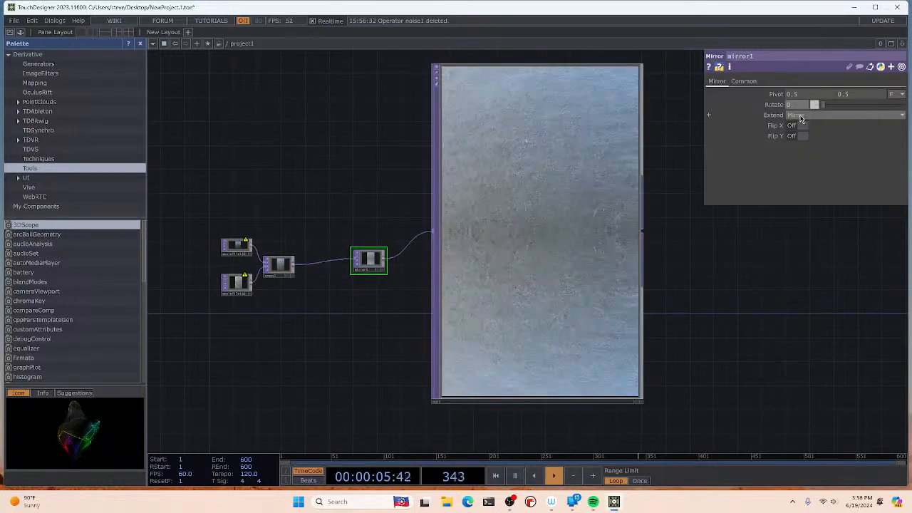
click(799, 115)
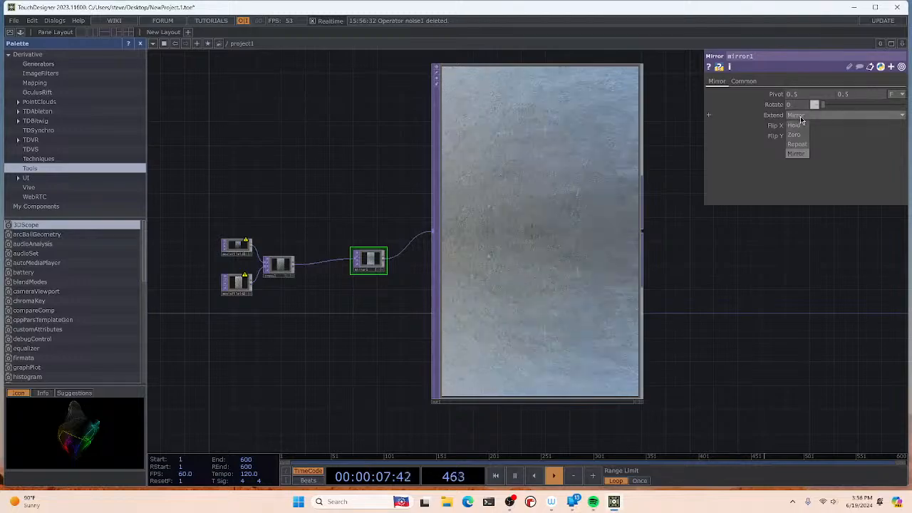
click(800, 126)
click(801, 117)
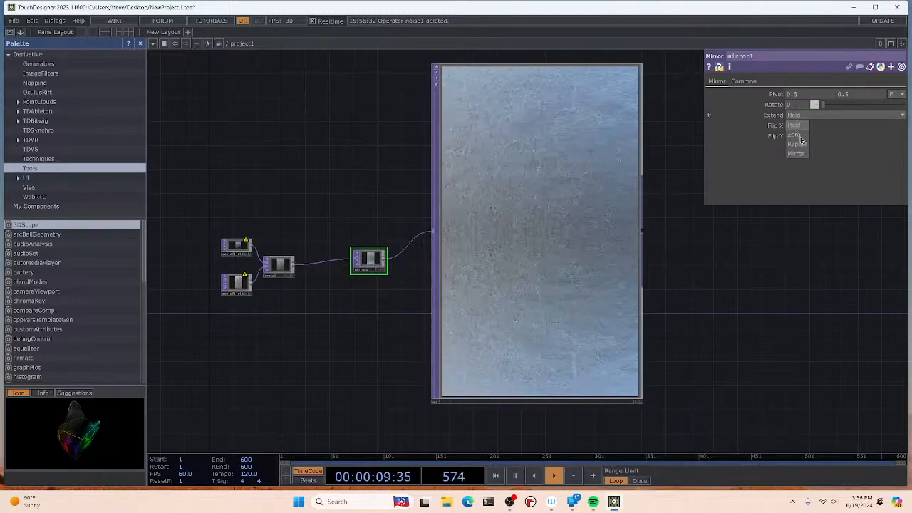
click(799, 135)
click(800, 115)
click(799, 145)
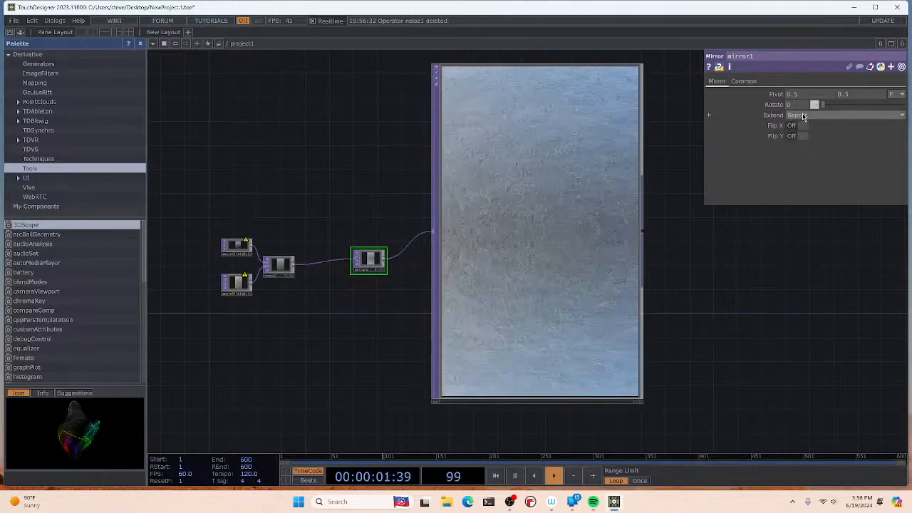
click(799, 115)
click(799, 154)
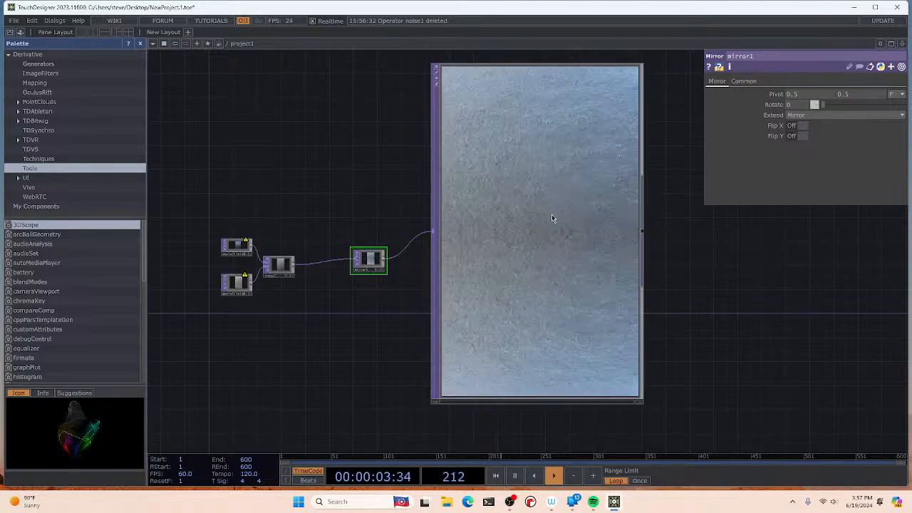
Step: Delete mirror1 and move cross1 slightly closer to out1
right_click(371, 268)
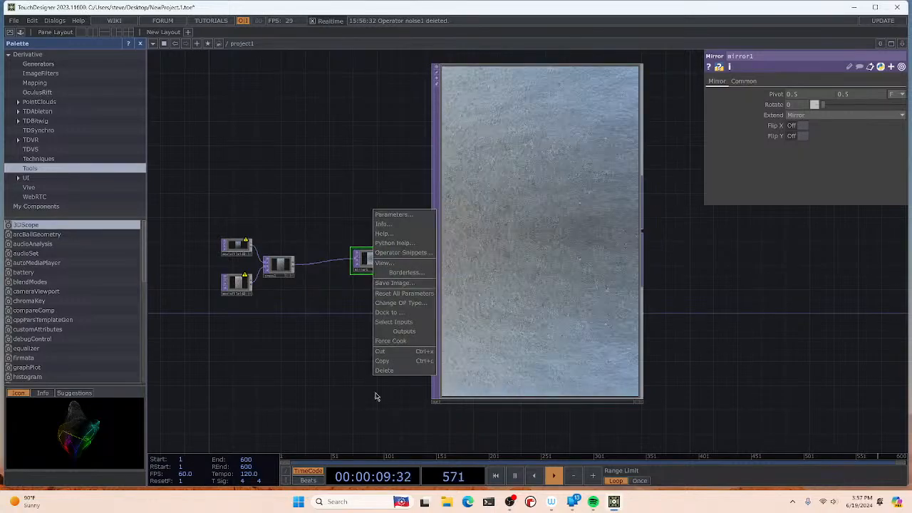
click(378, 371)
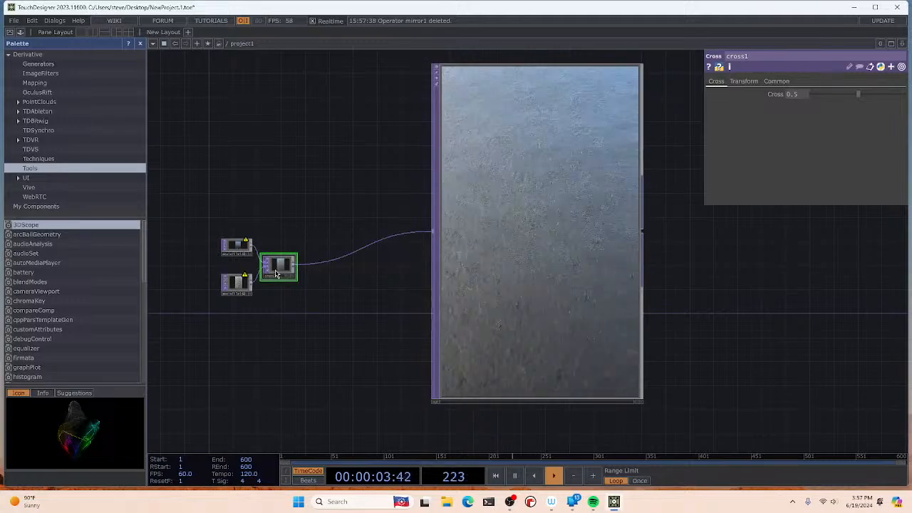
drag(280, 265, 291, 258)
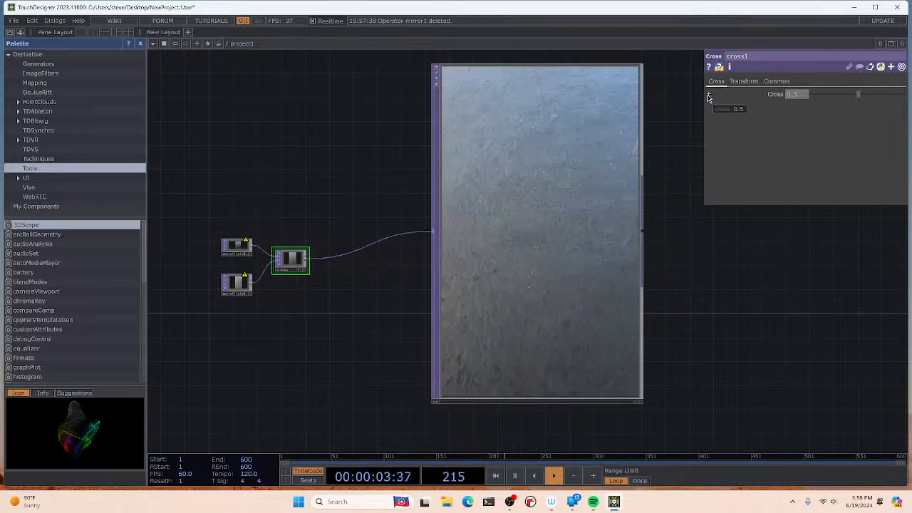
Step: Expand cross1's Cross parameter, try its expression and bind modes, return it to expression mode at 0.5, and collapse it
click(710, 96)
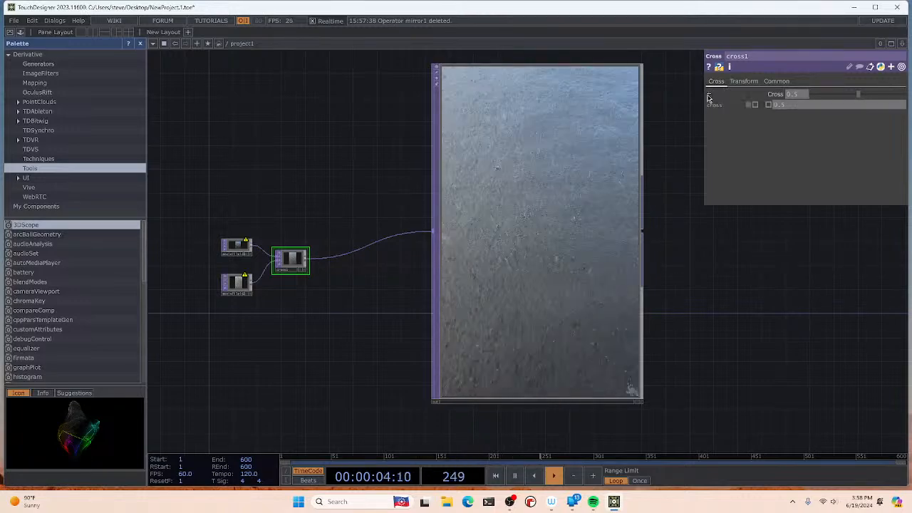
click(757, 105)
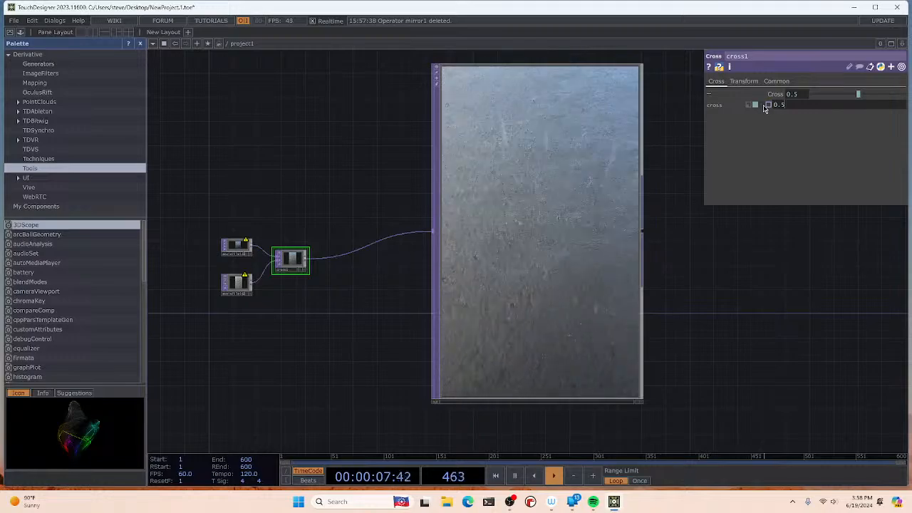
click(768, 106)
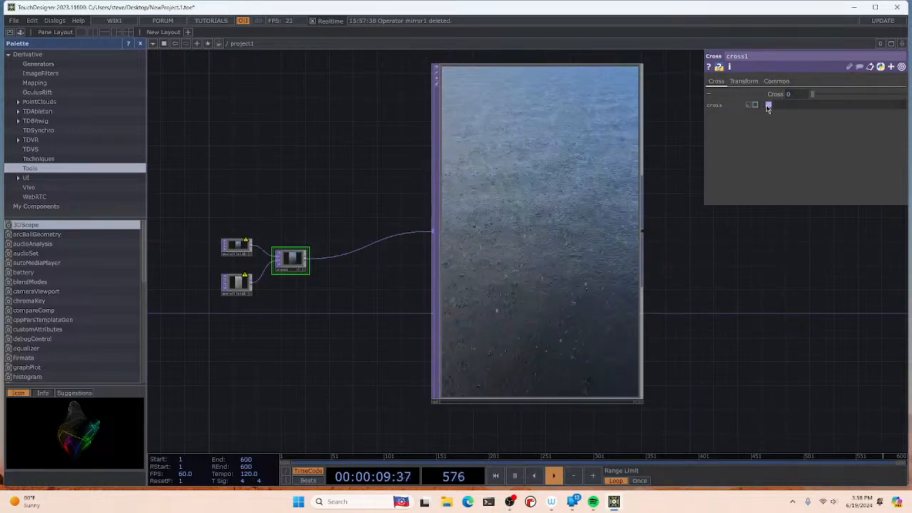
click(756, 106)
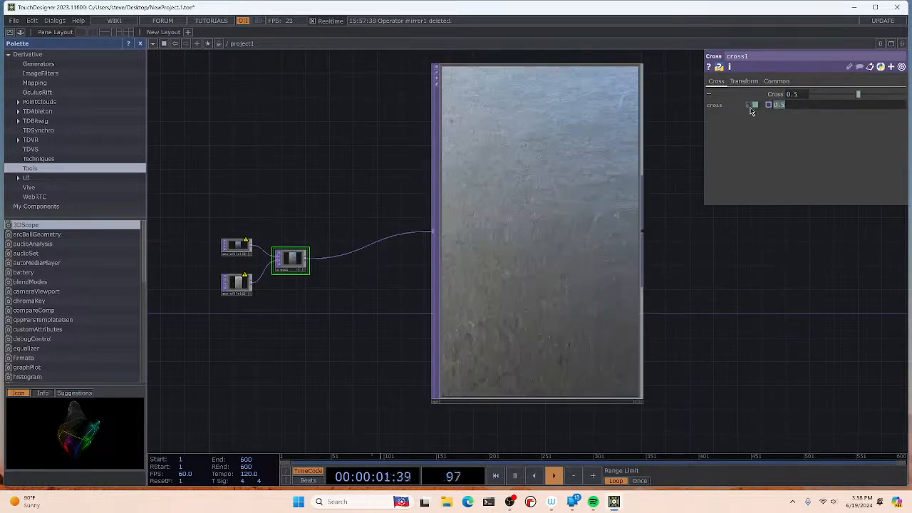
click(709, 95)
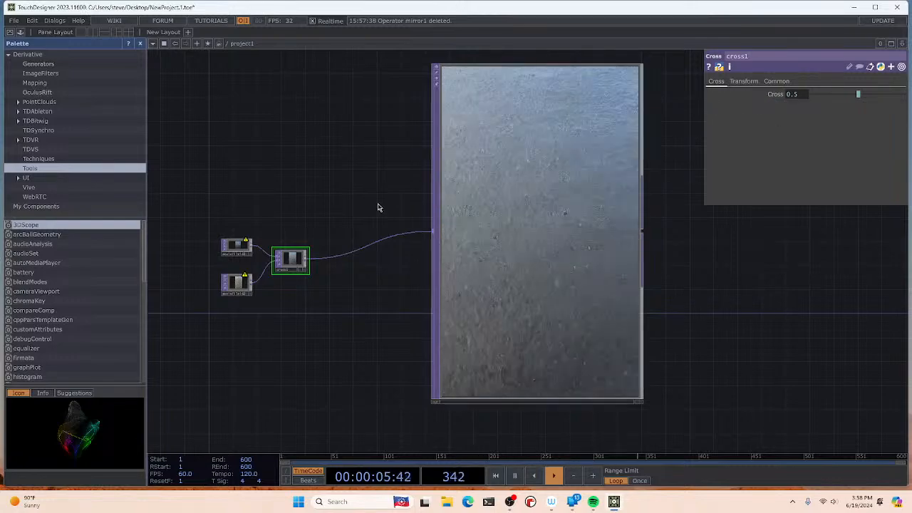
Step: Delete cross1 and place a Circle TOP in the network between moviefilein1 and out1
right_click(288, 260)
click(305, 364)
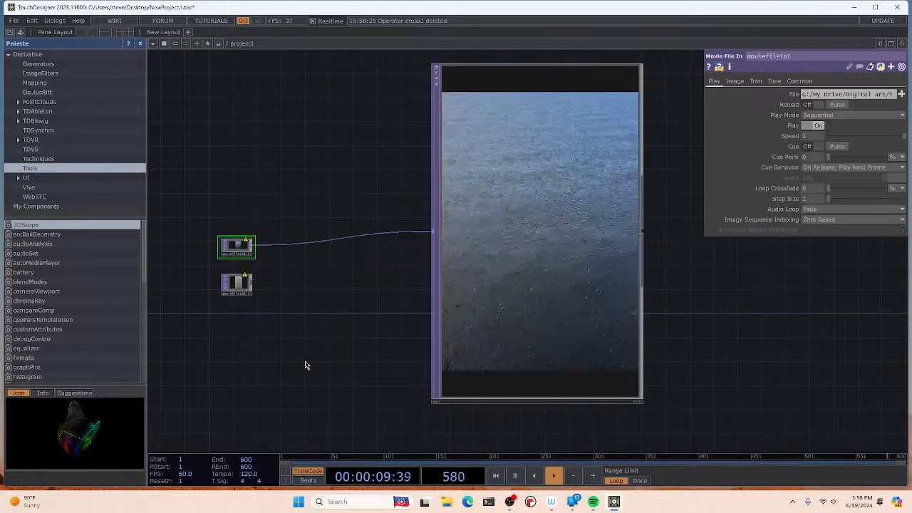
right_click(304, 281)
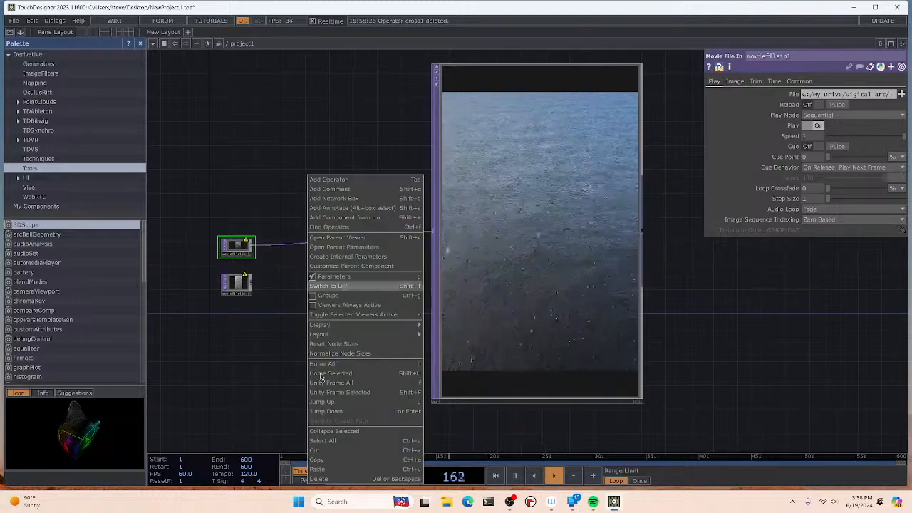
click(344, 179)
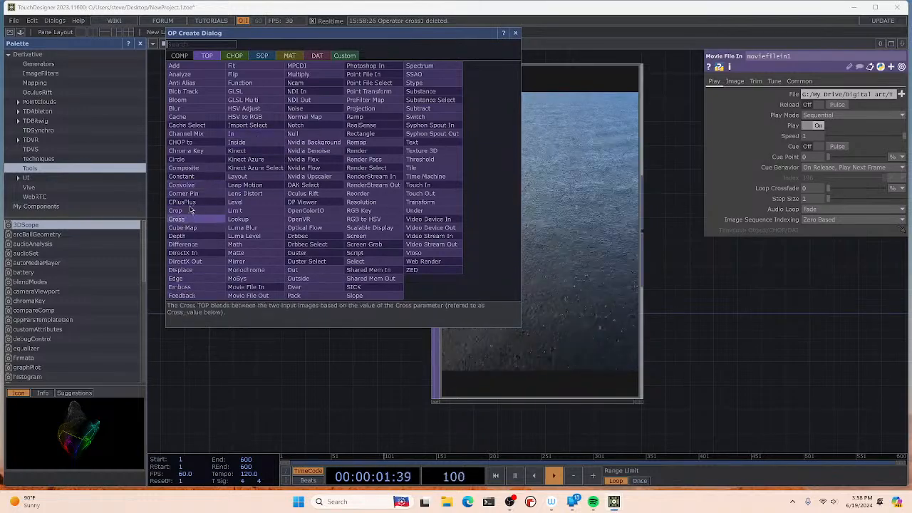
click(191, 169)
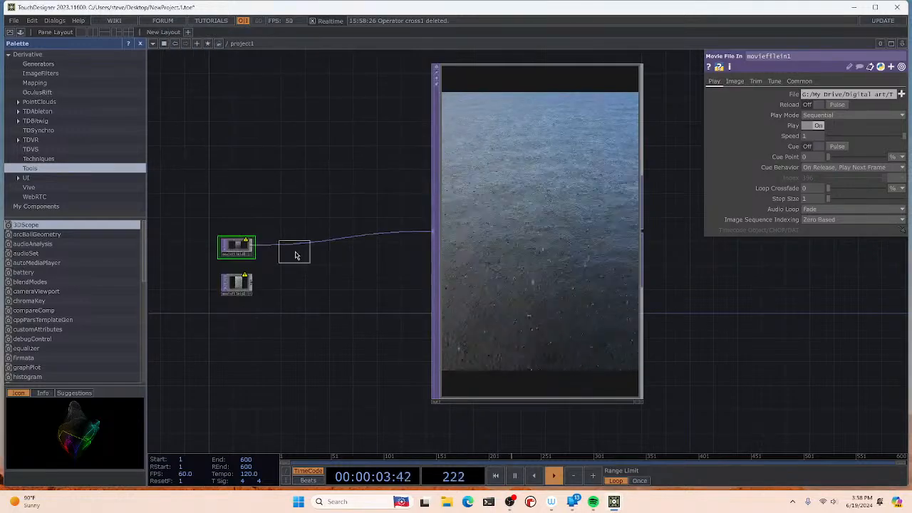
click(296, 265)
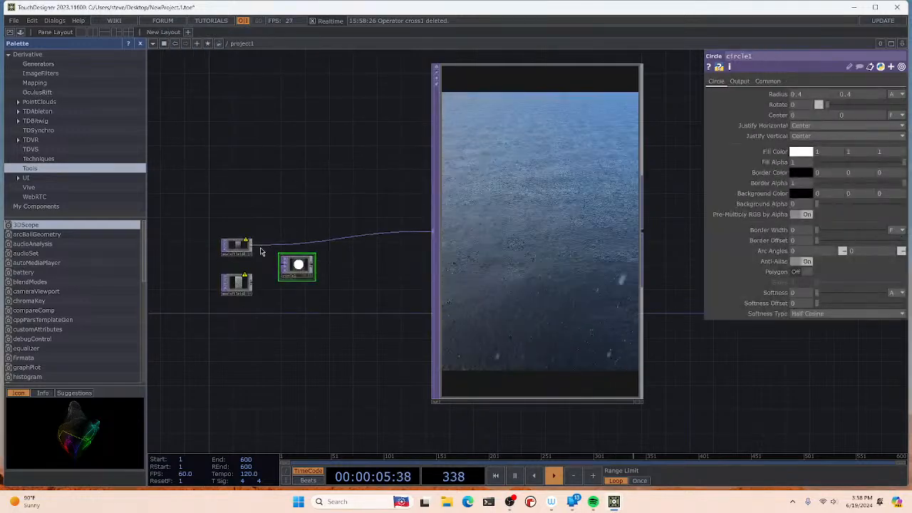
drag(299, 271, 348, 252)
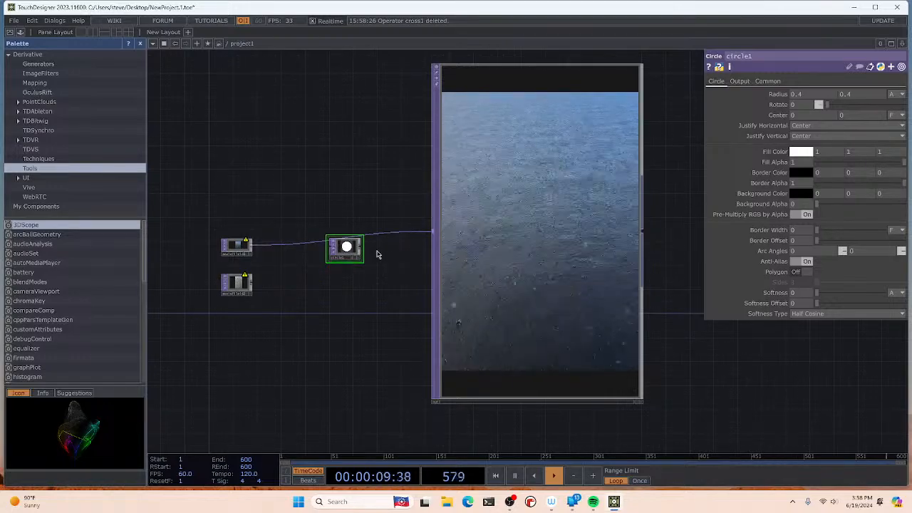
Step: Add a Cross TOP between the two movie inputs and the Circle TOP
right_click(268, 166)
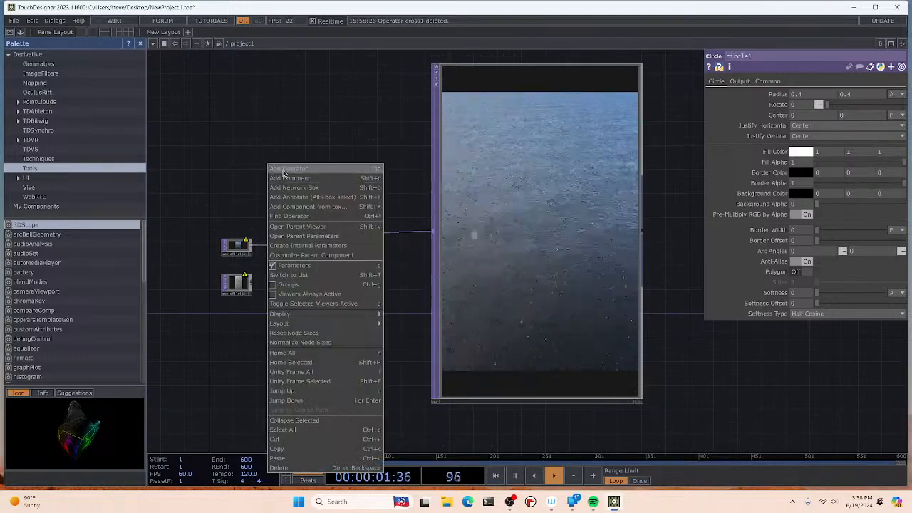
click(283, 173)
click(135, 206)
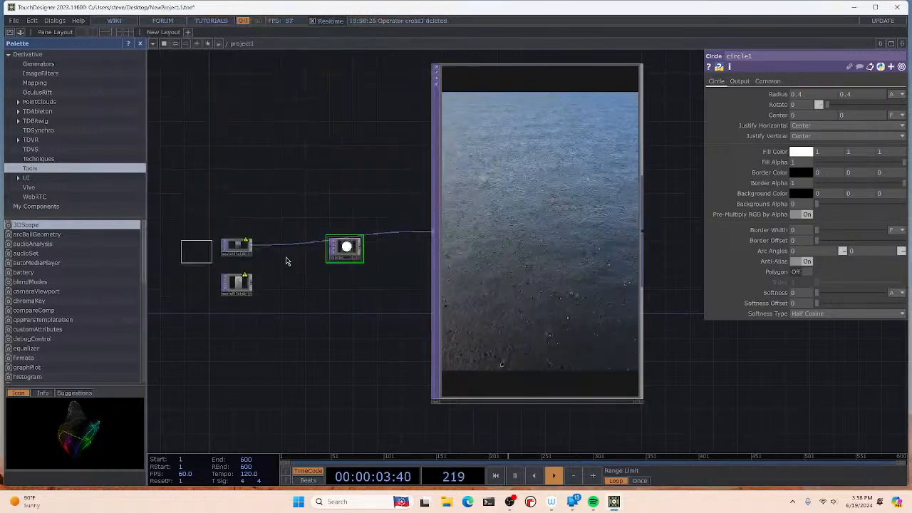
click(285, 265)
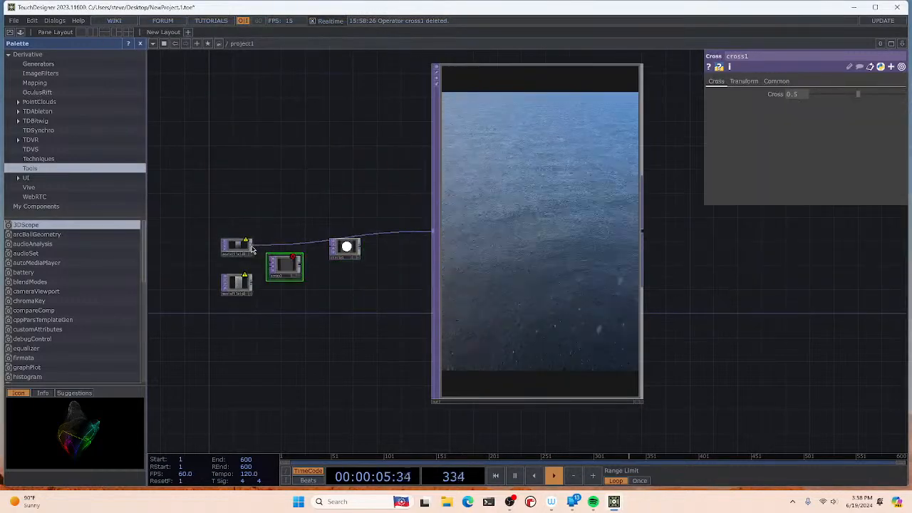
Step: Disconnect moviefilein1 from out1 and wire both movie inputs into cross1, cross1 into the Circle TOP, and the circle into out1
right_click(259, 246)
click(282, 273)
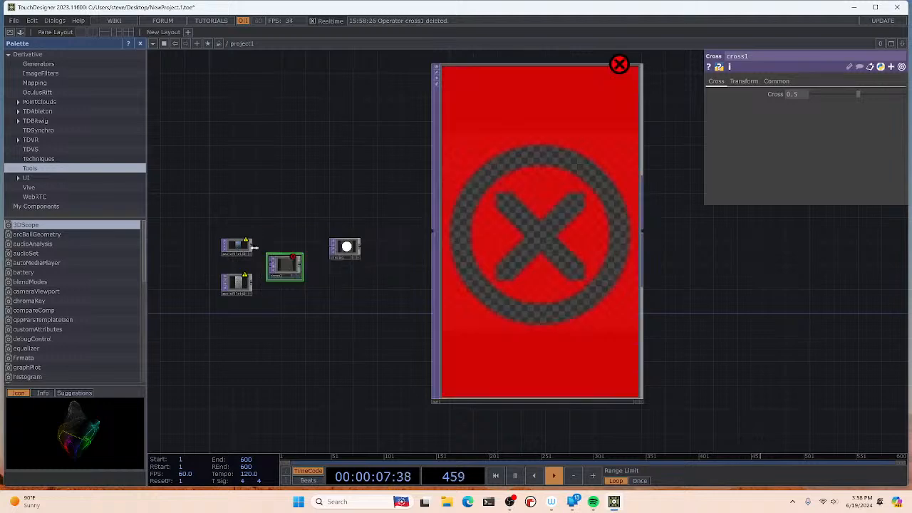
mouse_move(254, 247)
mouse_down()
mouse_move(269, 270)
mouse_move(324, 251)
mouse_move(440, 244)
mouse_up()
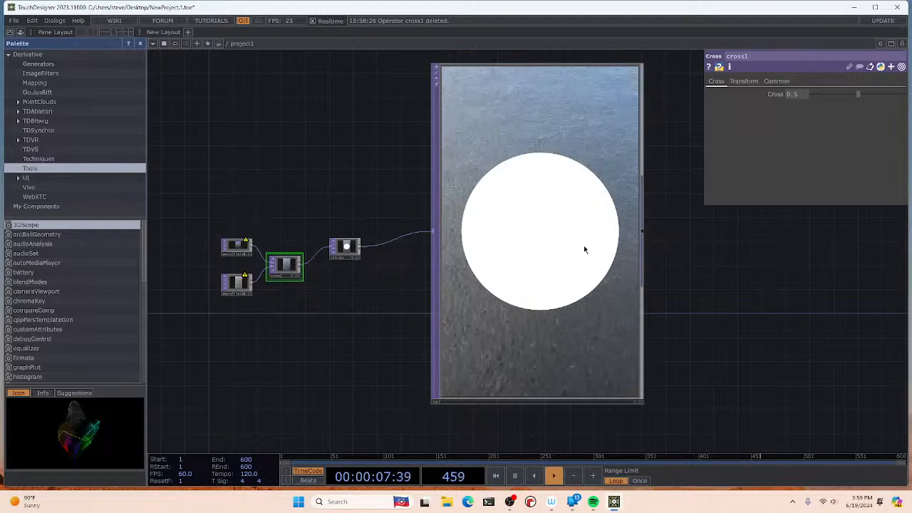
Step: Review the Circle TOP's Output and Common parameters, then return to its shape parameters
click(355, 255)
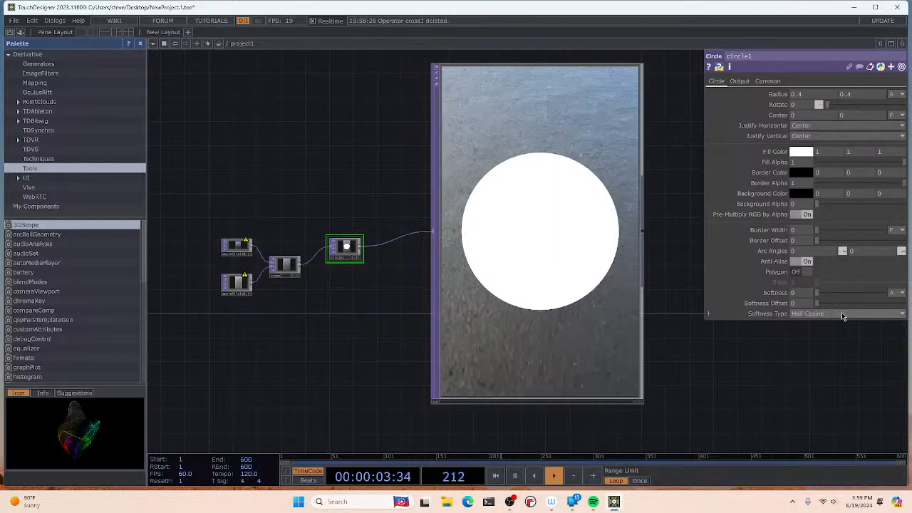
click(740, 81)
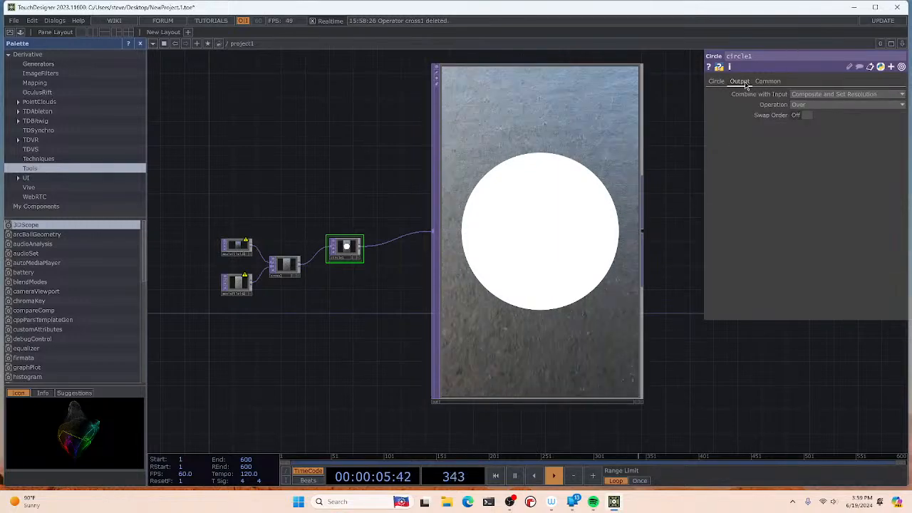
click(764, 83)
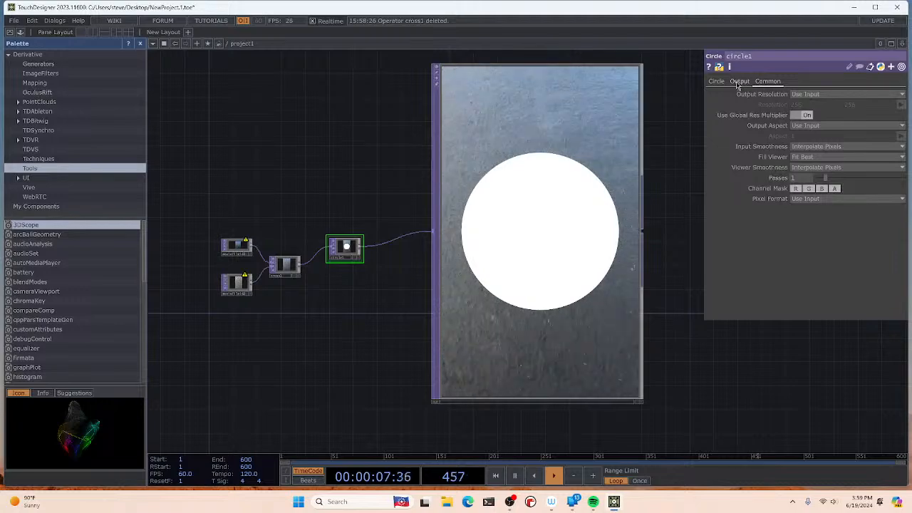
click(739, 81)
click(716, 81)
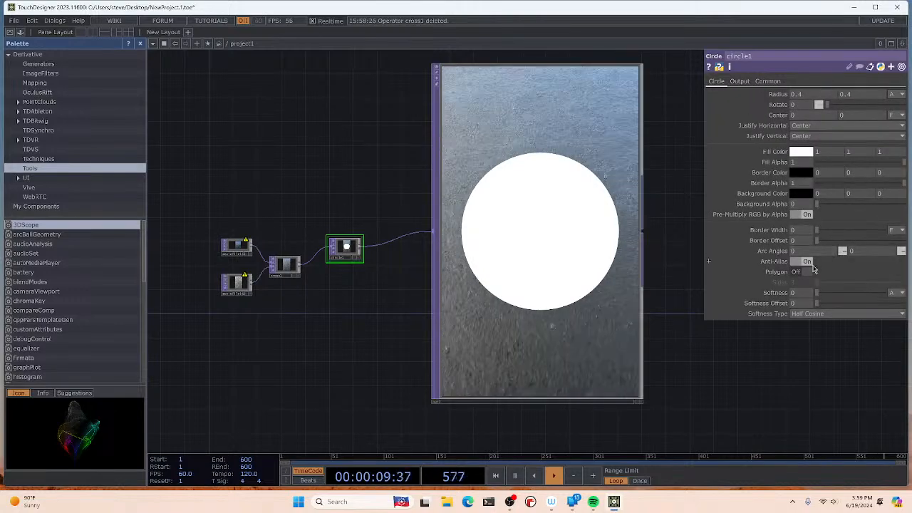
Step: Try the Hybrid Cubic softness type on the Circle TOP and restore Half Cosine
click(817, 320)
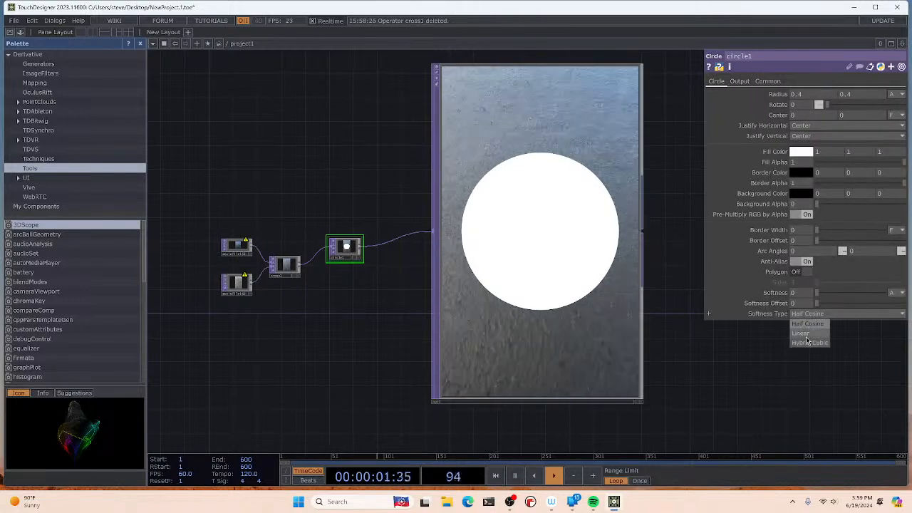
click(814, 318)
click(813, 318)
click(812, 335)
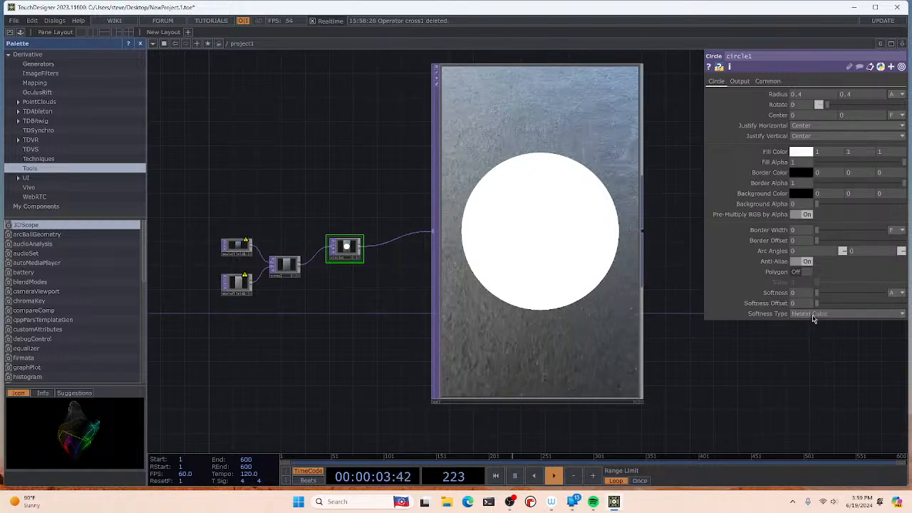
click(815, 316)
click(809, 331)
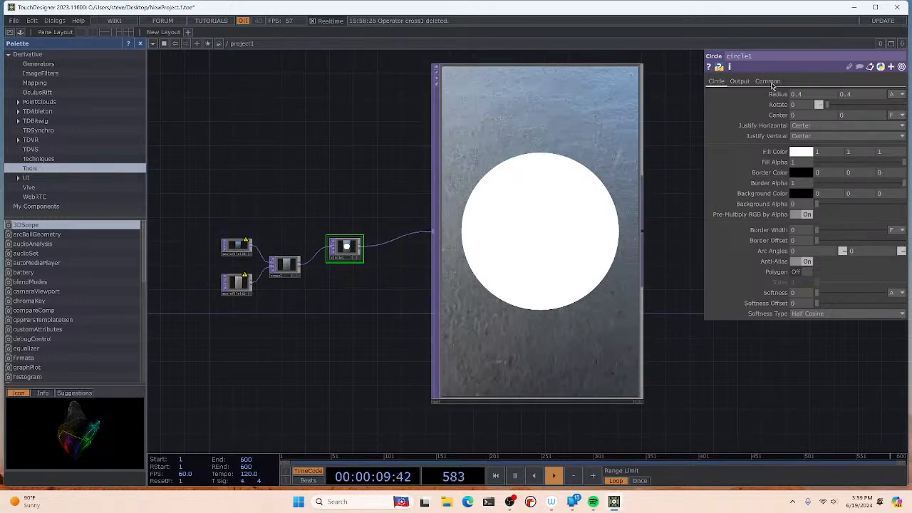
Step: Try the Subtract, Outside Luminance, Divide and Subtractive compositing operations on the Circle TOP
click(740, 81)
click(844, 105)
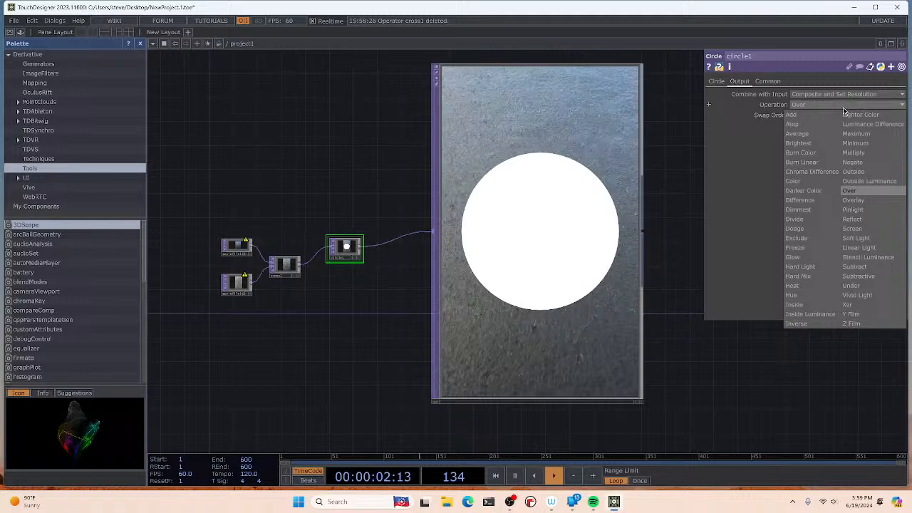
click(856, 266)
click(845, 105)
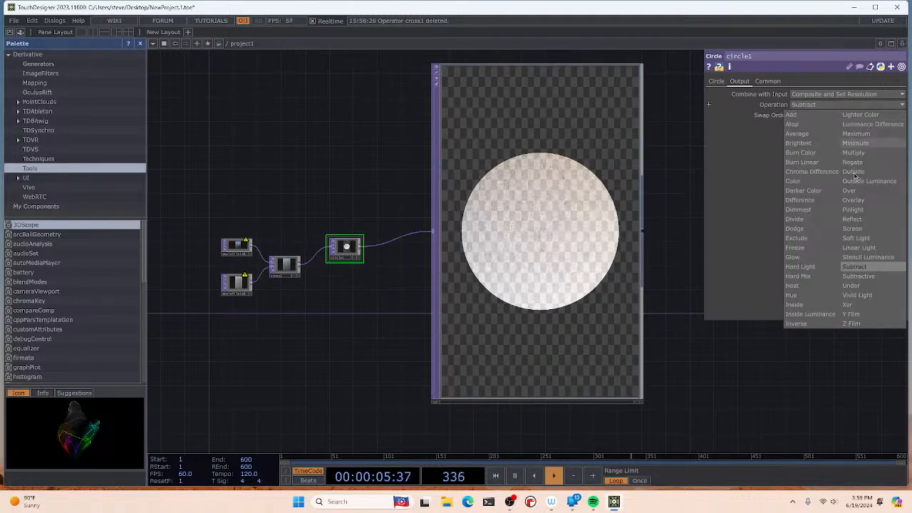
click(860, 189)
click(845, 105)
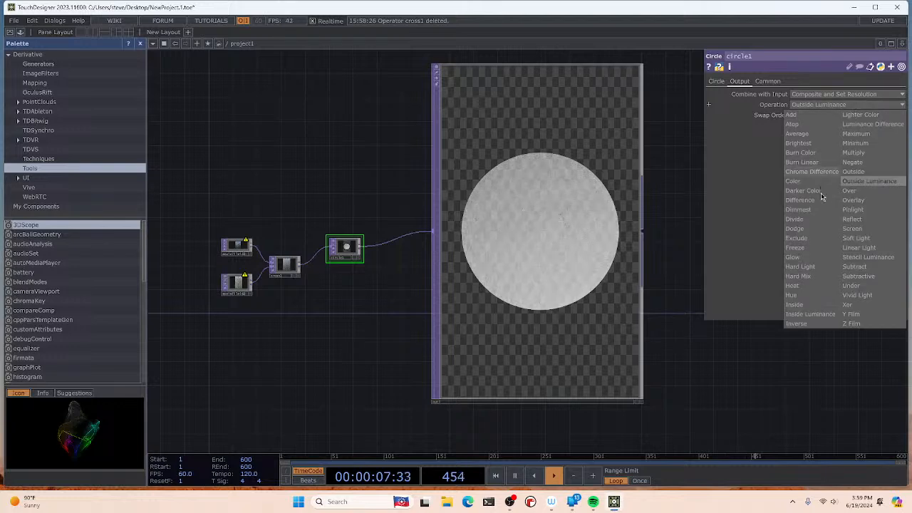
click(797, 219)
click(844, 105)
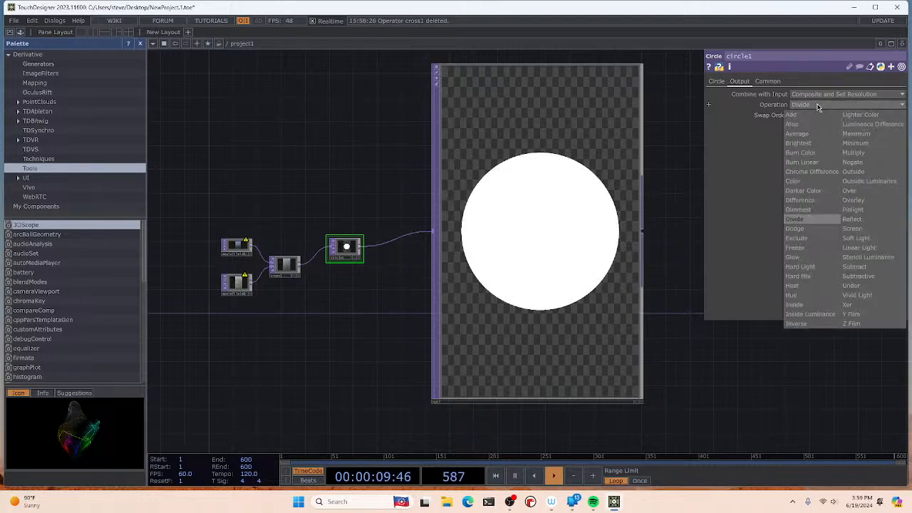
click(859, 277)
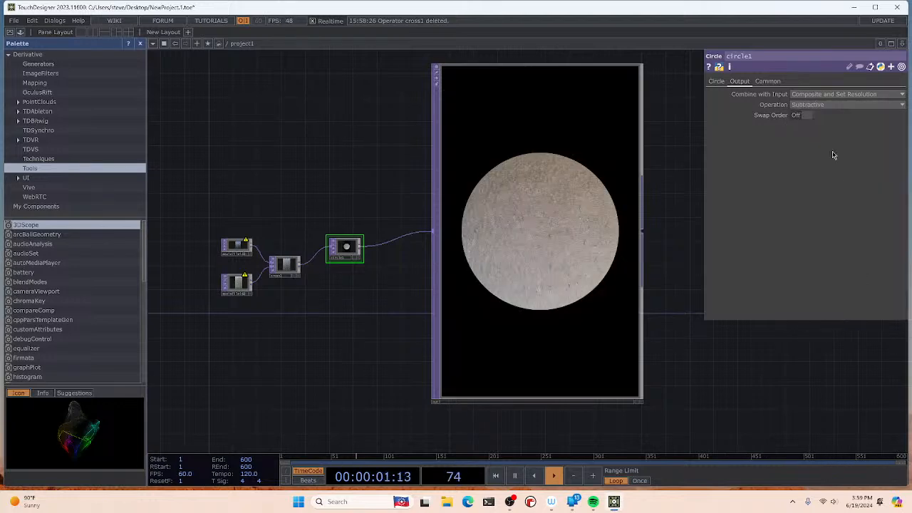
Step: Try the Stencil Luminance, Outside Luminance, Outside and Negate operations on the Circle TOP and inspect the output image
click(833, 107)
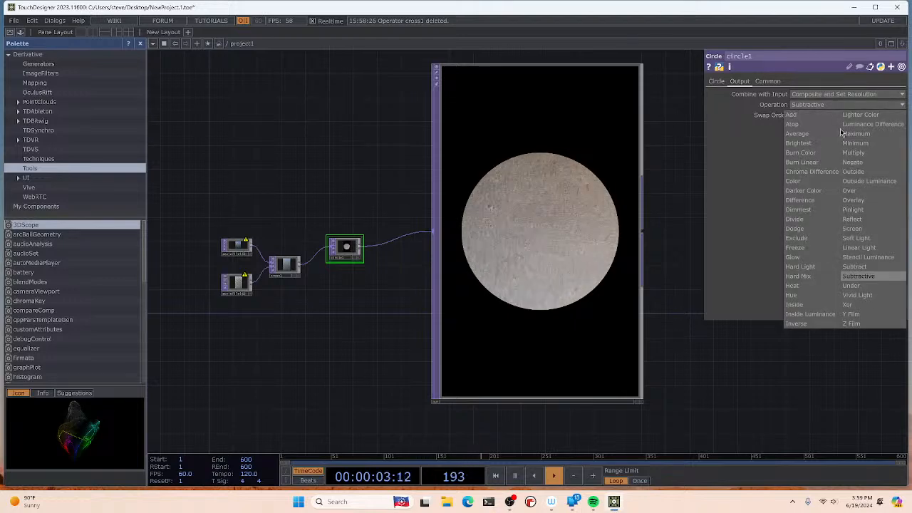
click(861, 257)
click(855, 107)
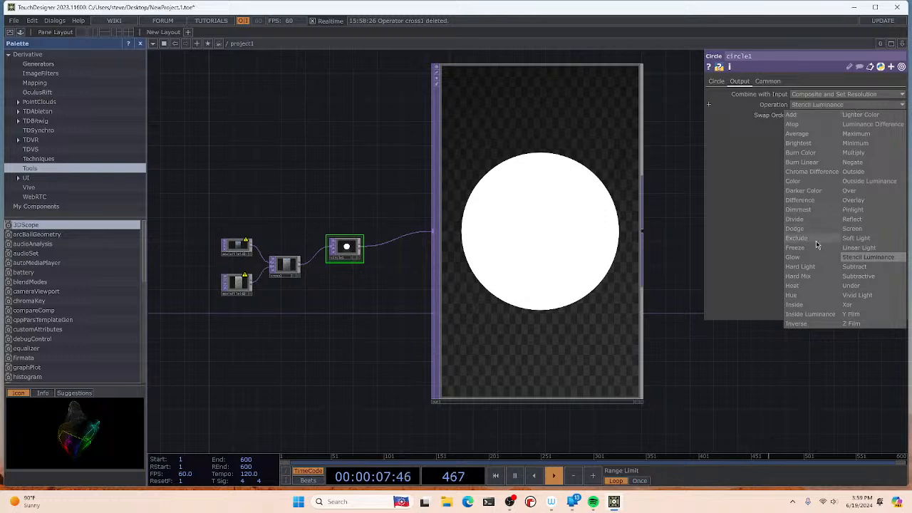
click(868, 181)
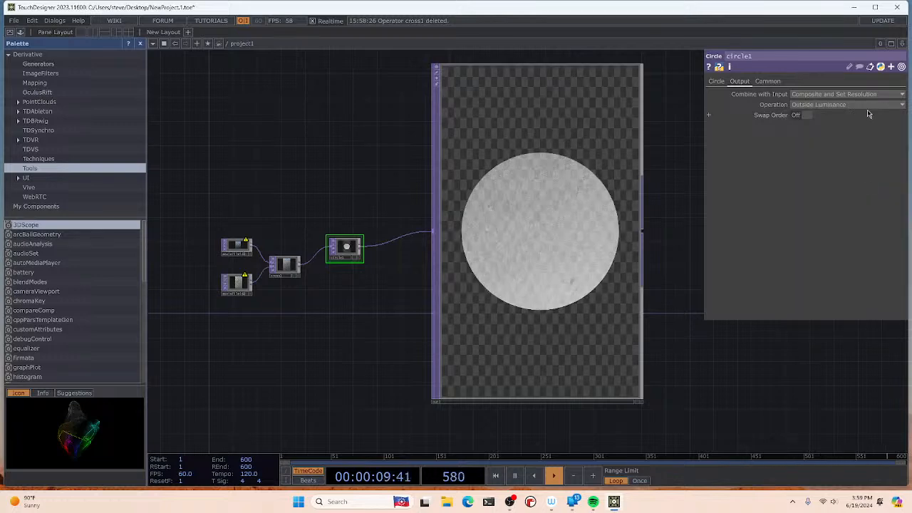
click(867, 105)
click(862, 173)
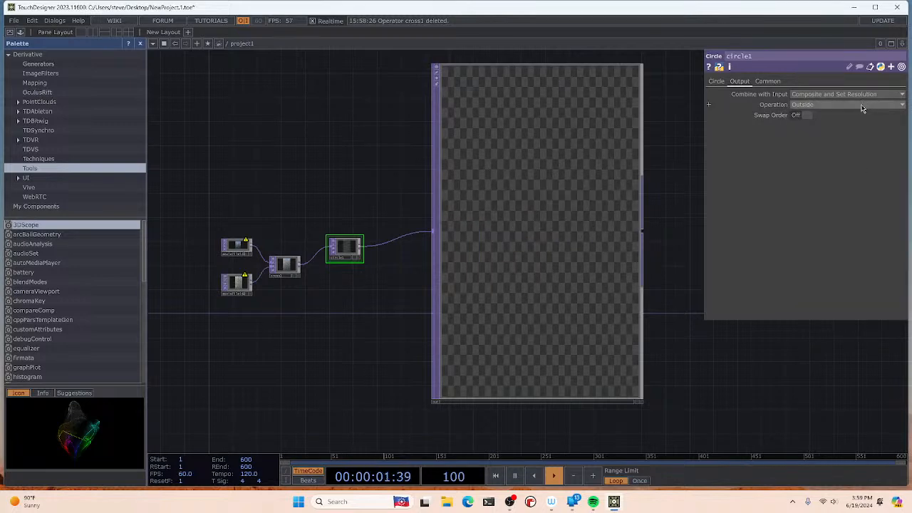
click(862, 106)
click(863, 163)
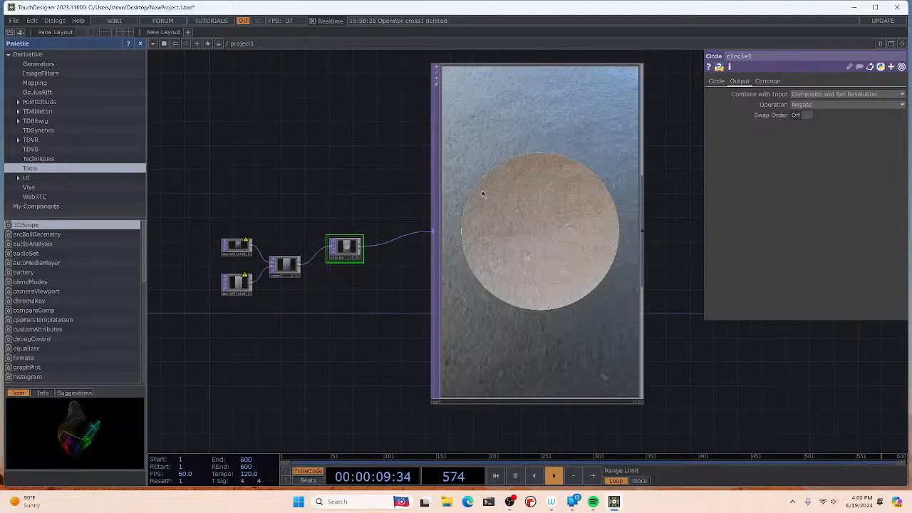
scroll(482, 193, up, 3)
scroll(482, 193, down, 3)
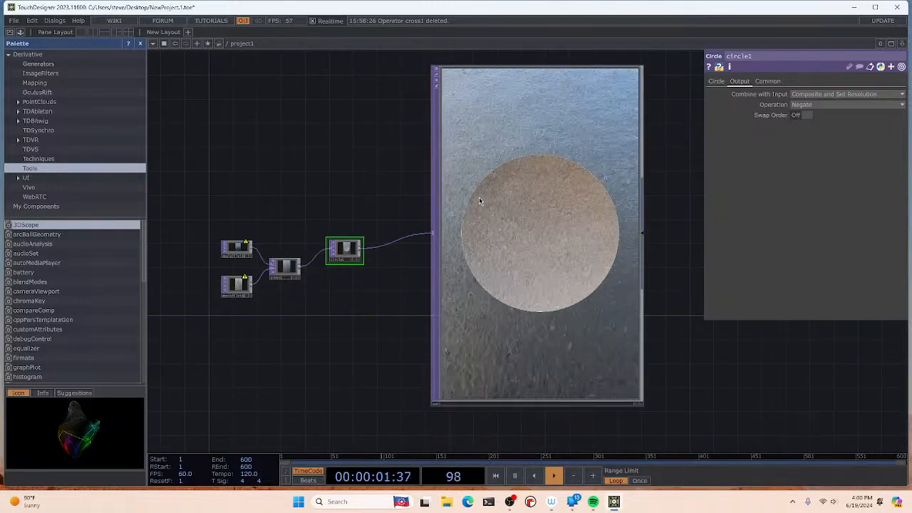
Step: Delete the Circle TOP and cross1 from the network
right_click(354, 252)
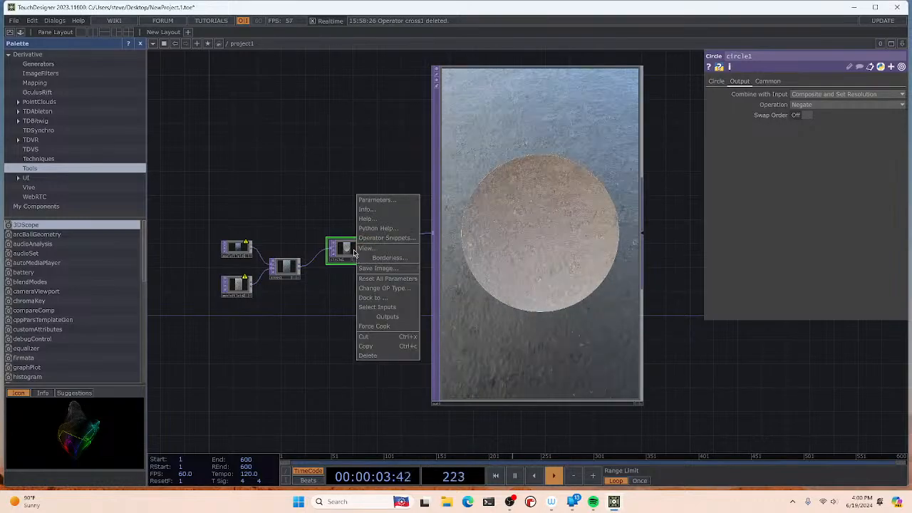
click(365, 355)
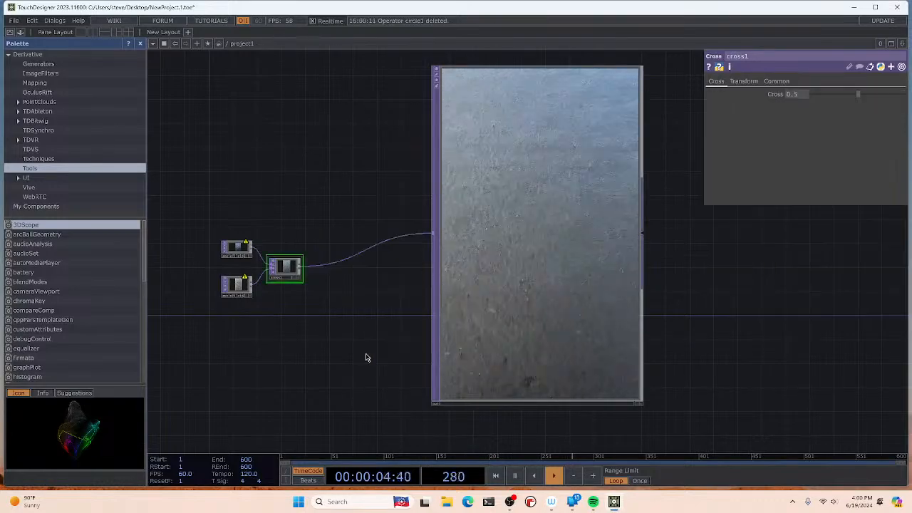
right_click(337, 278)
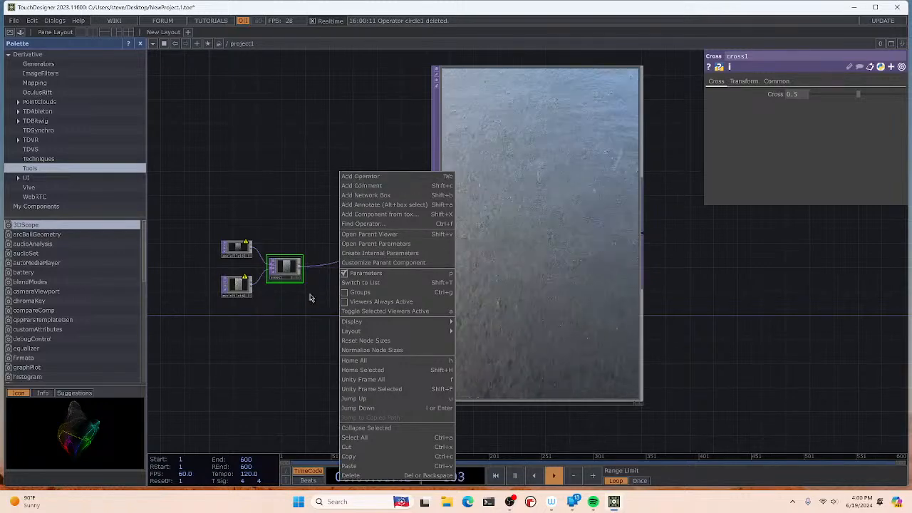
click(292, 281)
right_click(291, 286)
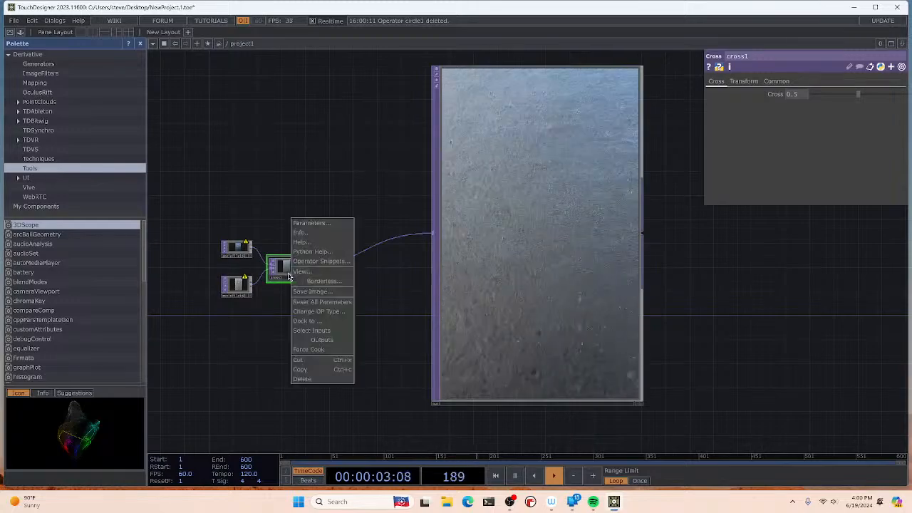
click(302, 378)
Step: Insert a Flip TOP between moviefilein1 and the output
right_click(295, 277)
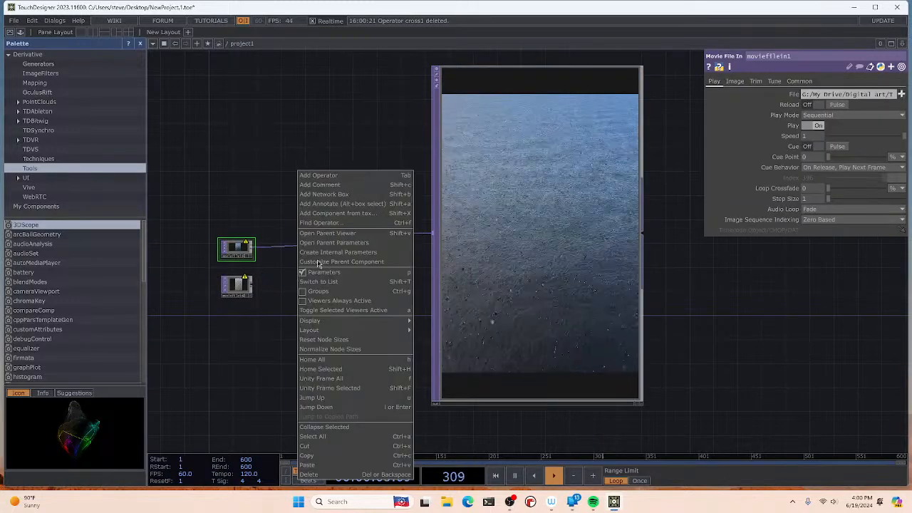
click(322, 177)
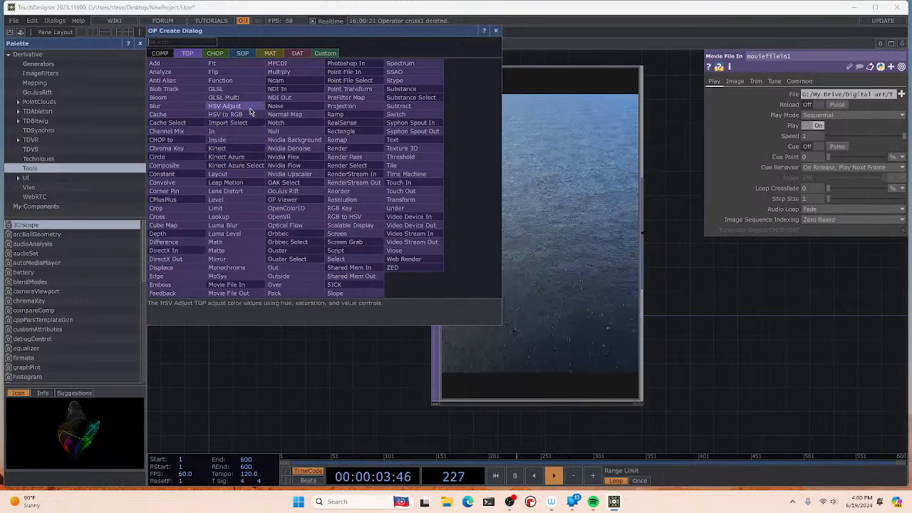
click(229, 73)
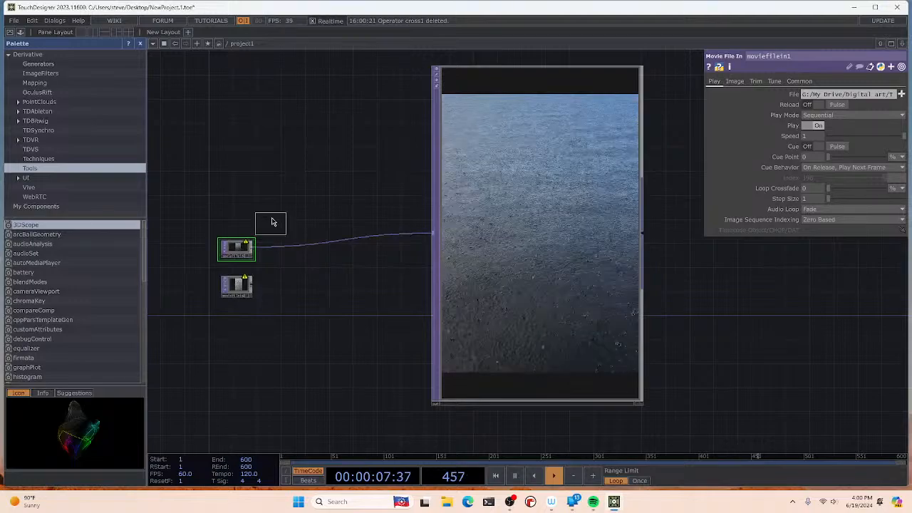
click(301, 249)
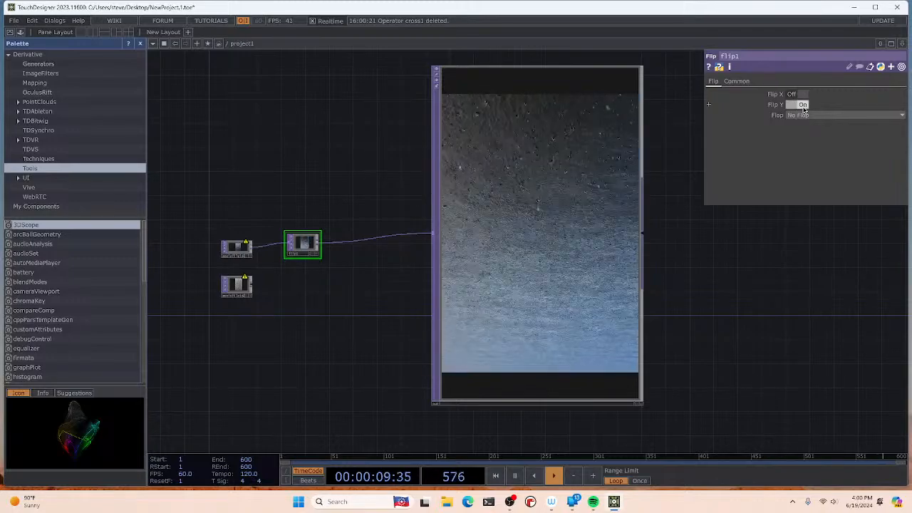
Step: Duplicate the Flip TOP and position the copy beside the second movie input, below the original
right_click(310, 250)
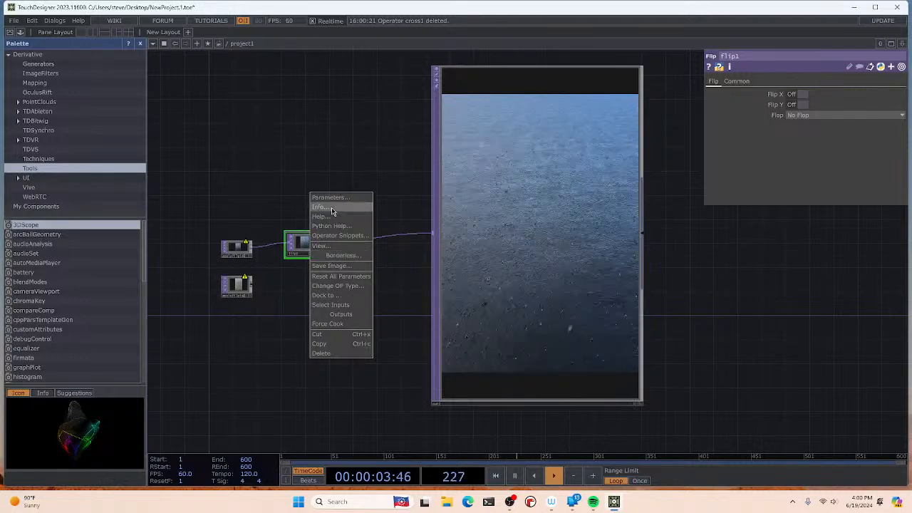
click(324, 346)
right_click(299, 284)
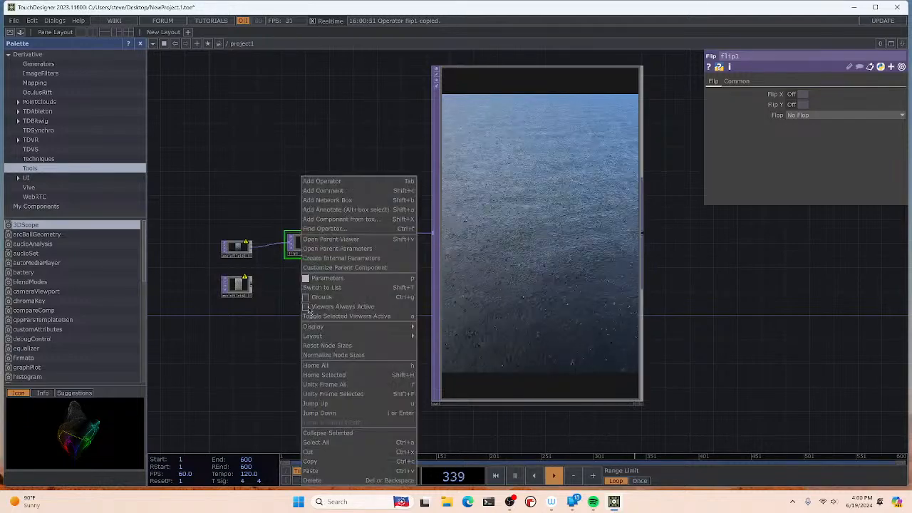
click(314, 472)
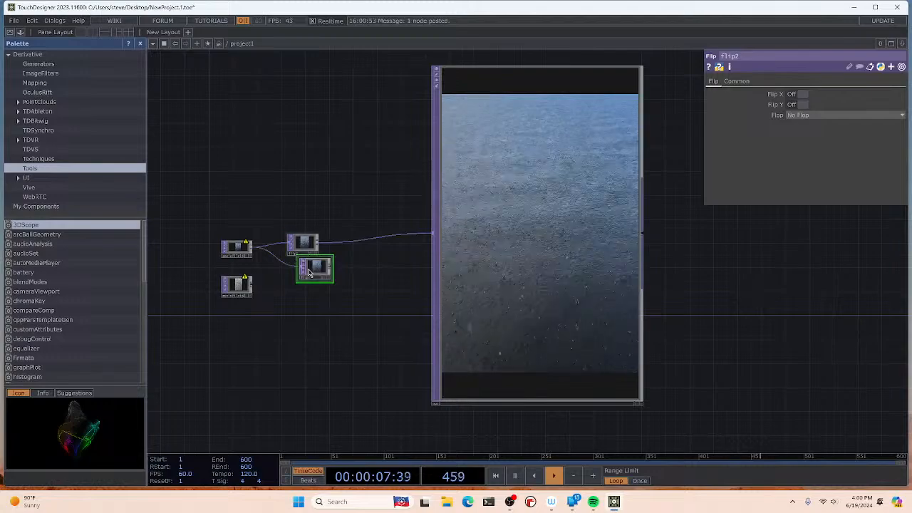
drag(310, 273, 292, 291)
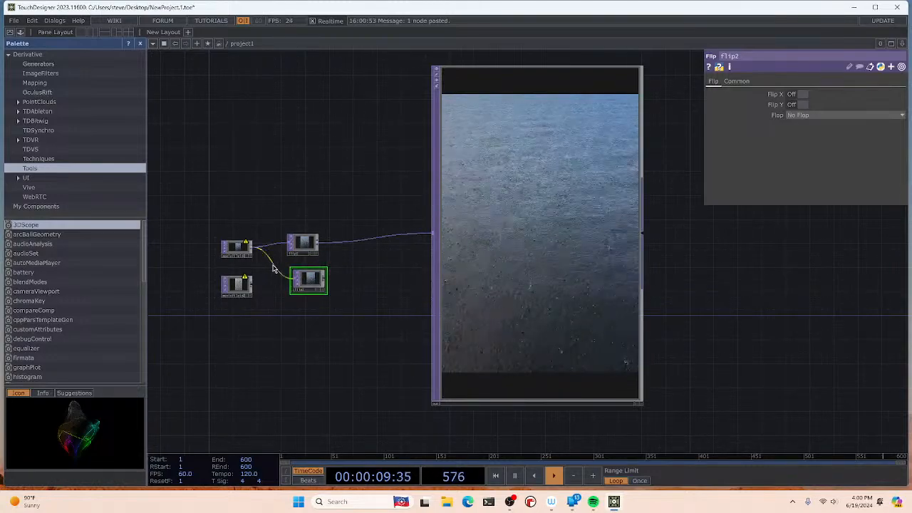
Step: Disconnect flip2 from moviefilein1 and wire the second movie input into it
right_click(274, 272)
click(288, 292)
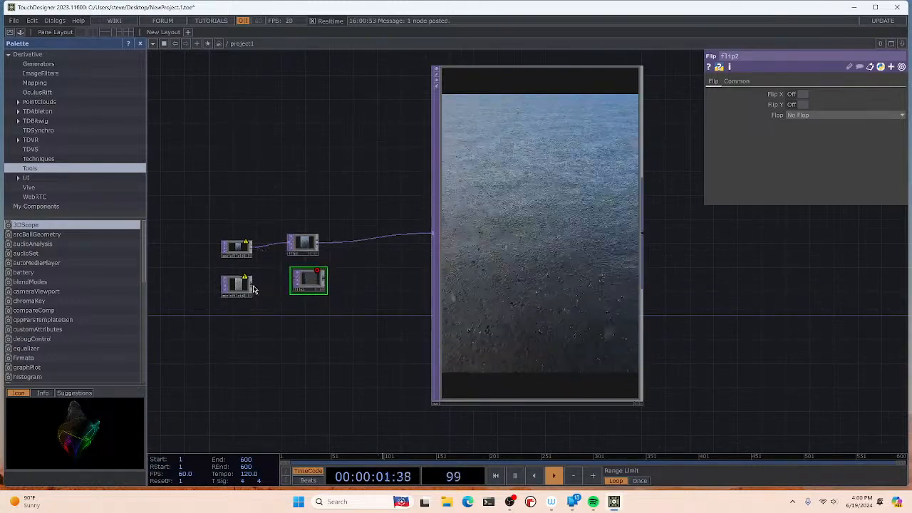
drag(253, 285, 292, 284)
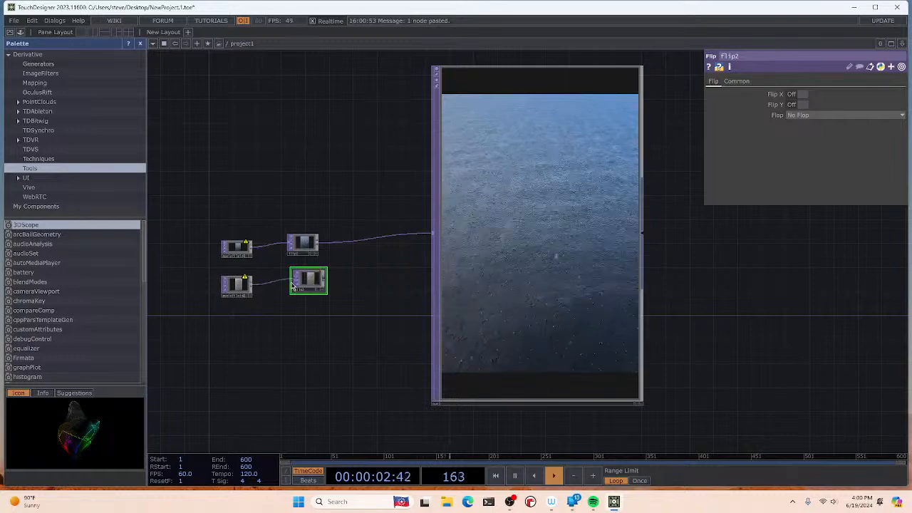
Step: Disconnect flip1 from the output and add a Cross TOP fed by both Flip TOPs
right_click(325, 245)
click(347, 269)
right_click(349, 267)
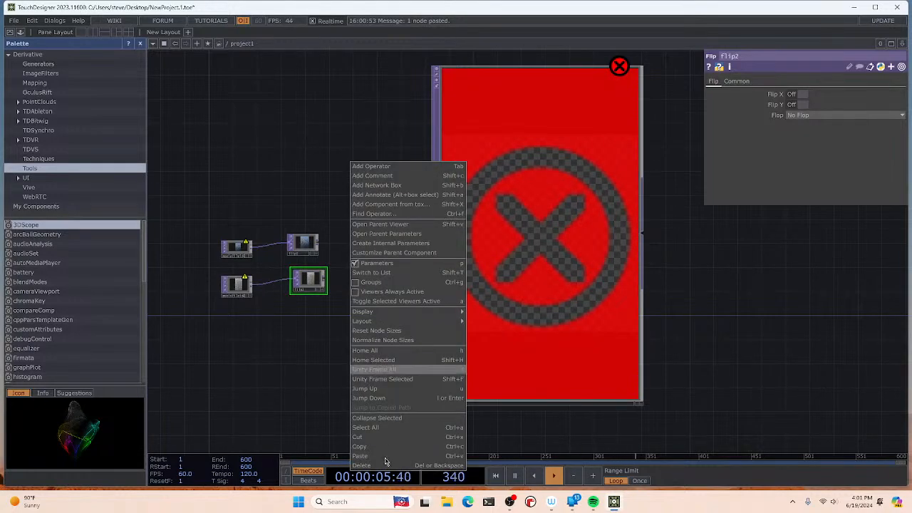
click(370, 171)
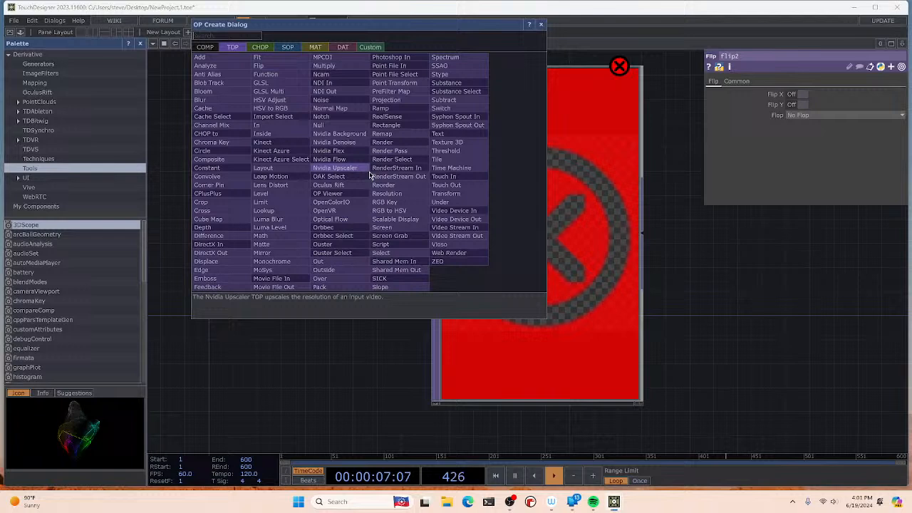
click(206, 216)
click(362, 261)
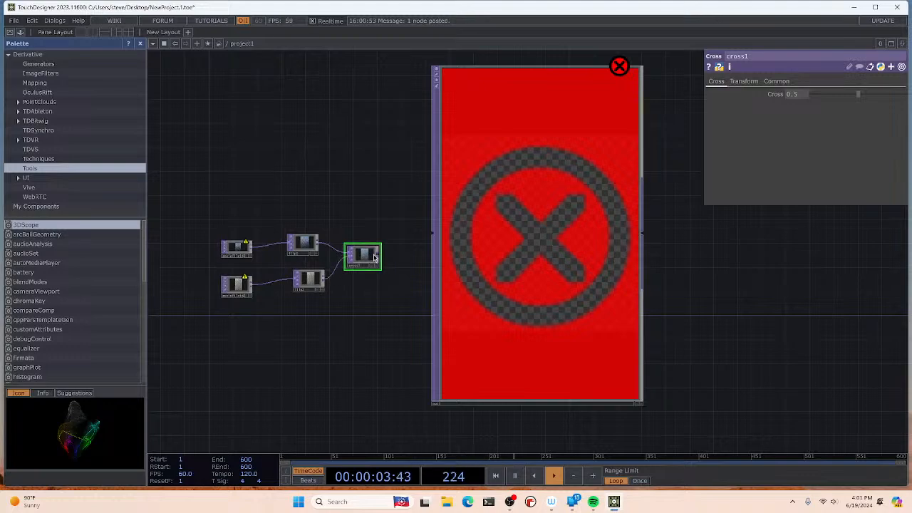
Step: Wire the Cross TOP into the output and turn on Flip Y for flip1
drag(381, 258, 432, 233)
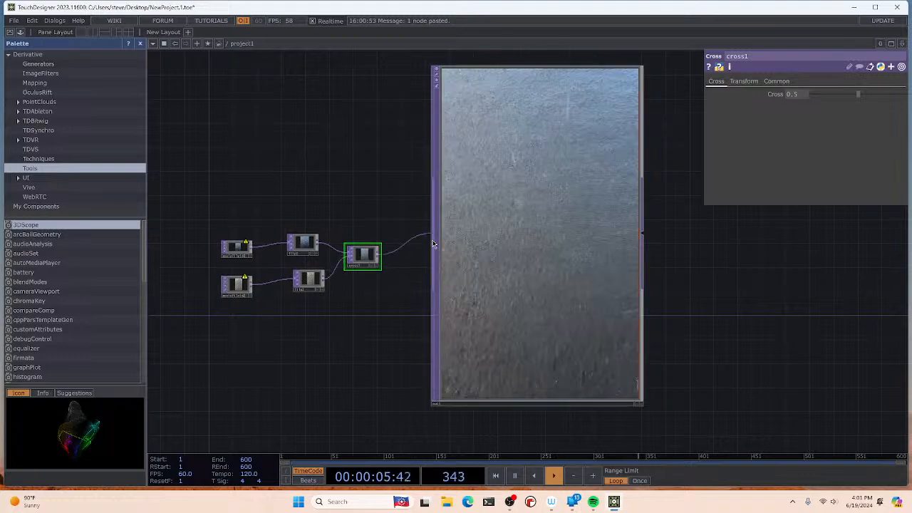
click(306, 245)
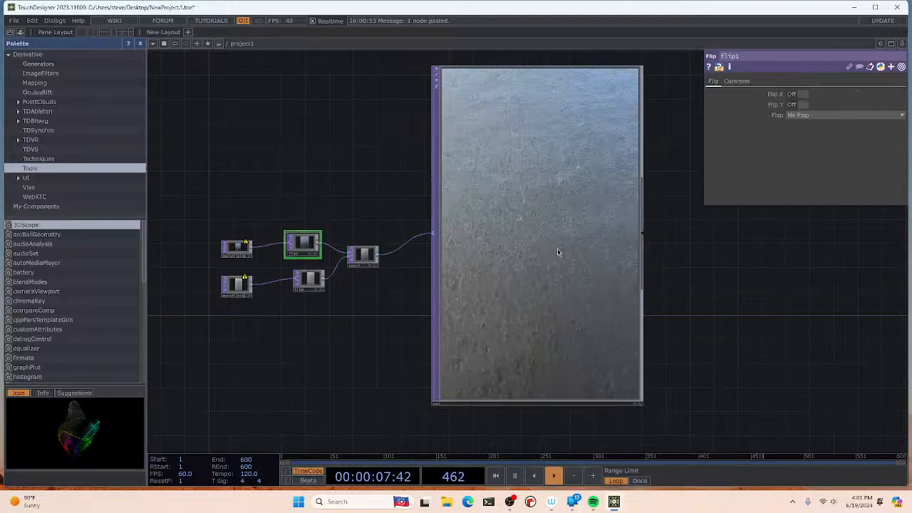
click(803, 105)
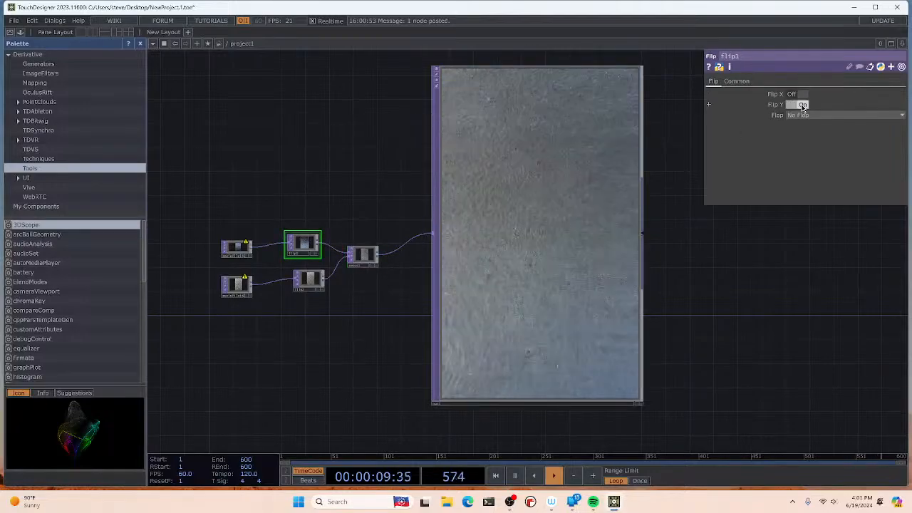
Step: Try Flip Y on flip2, then switch it to Flip X only
click(308, 280)
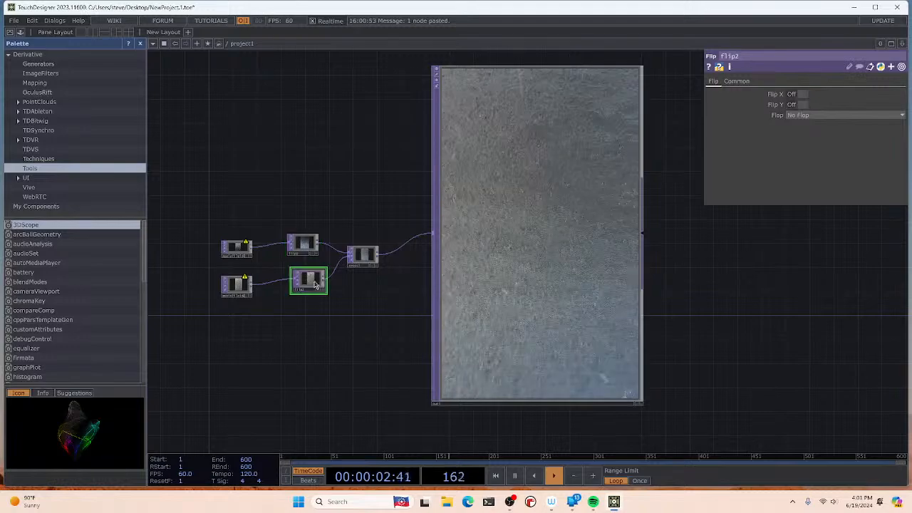
click(803, 105)
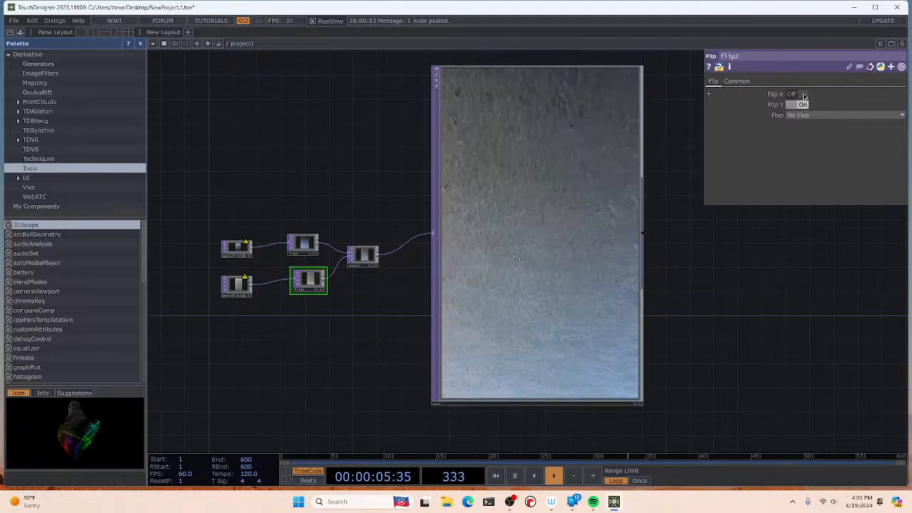
click(802, 94)
click(802, 105)
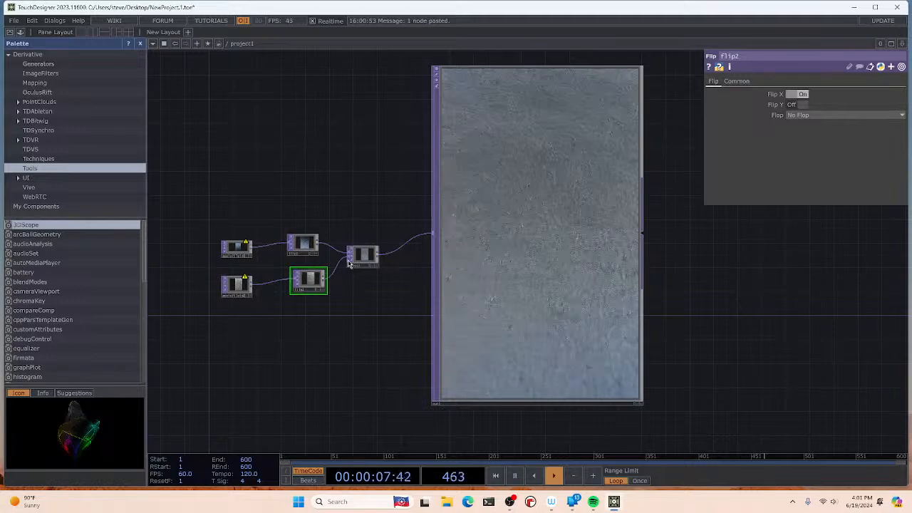
Step: Turn on Flip X for flip1, toggling it off and on to compare the blended output
click(305, 243)
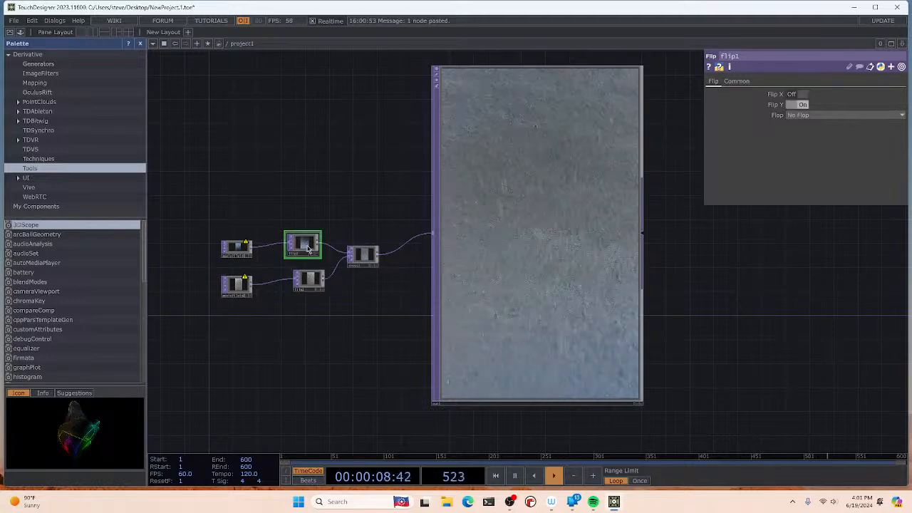
click(799, 94)
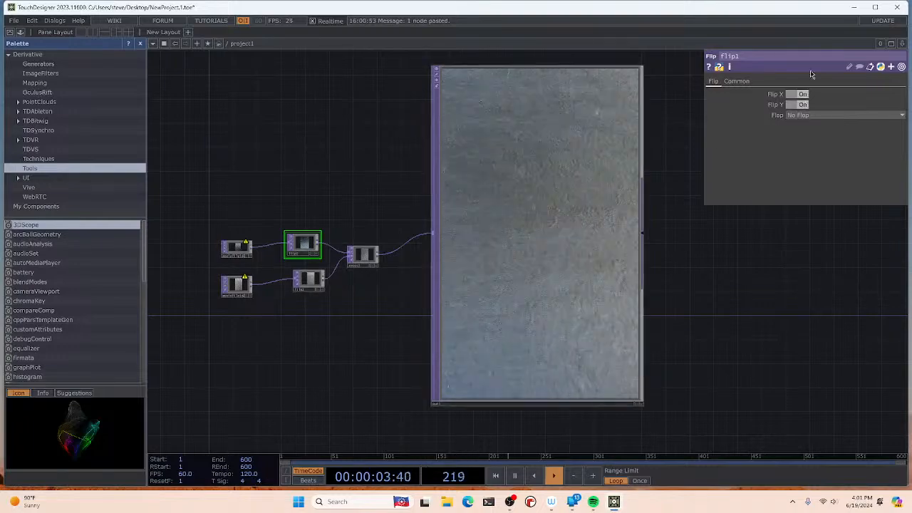
click(799, 94)
click(798, 94)
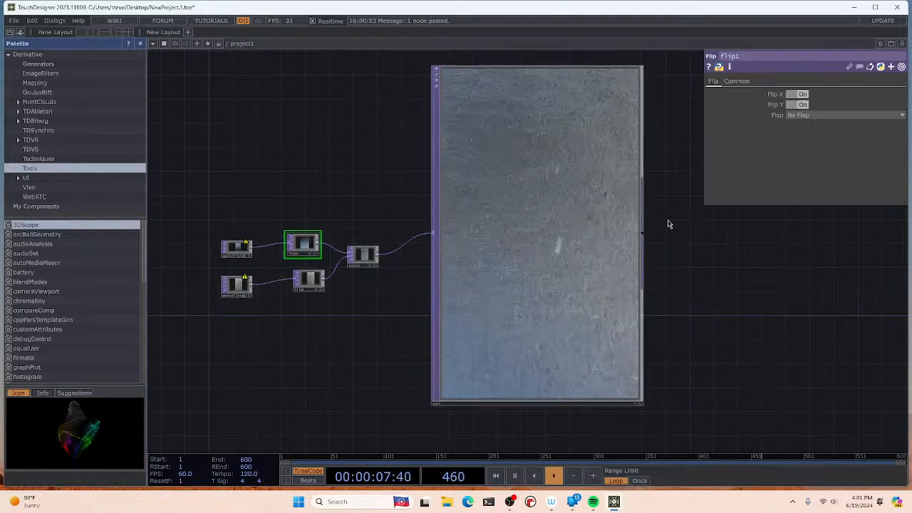
click(819, 116)
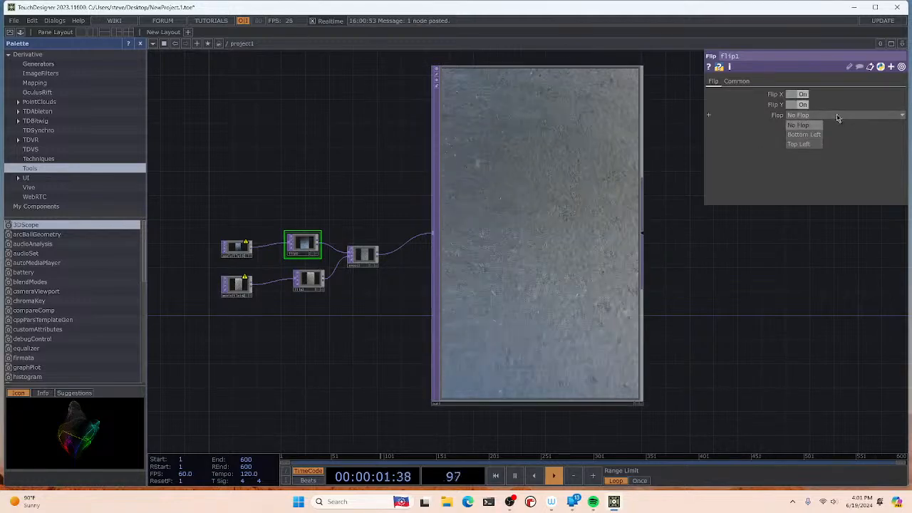
Step: Delete the Cross TOP and the flip2 node from the network
click(362, 265)
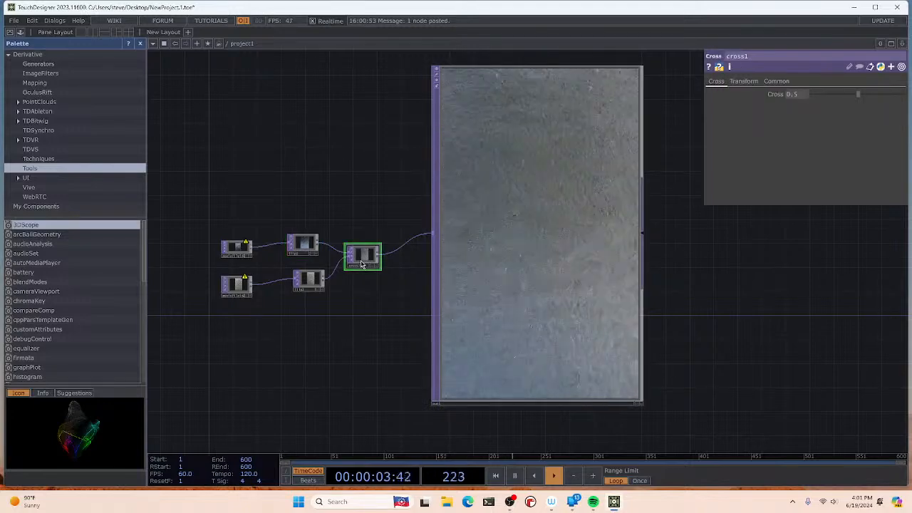
right_click(361, 264)
click(372, 357)
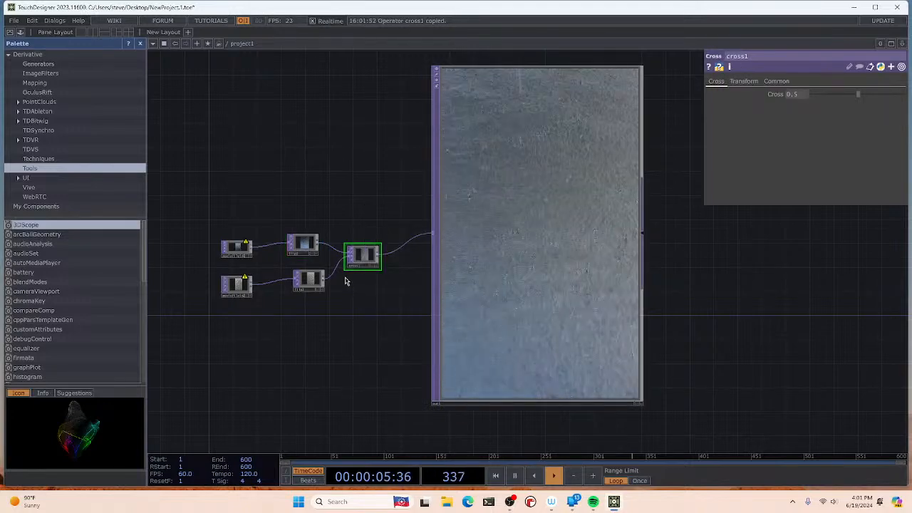
right_click(369, 257)
click(379, 360)
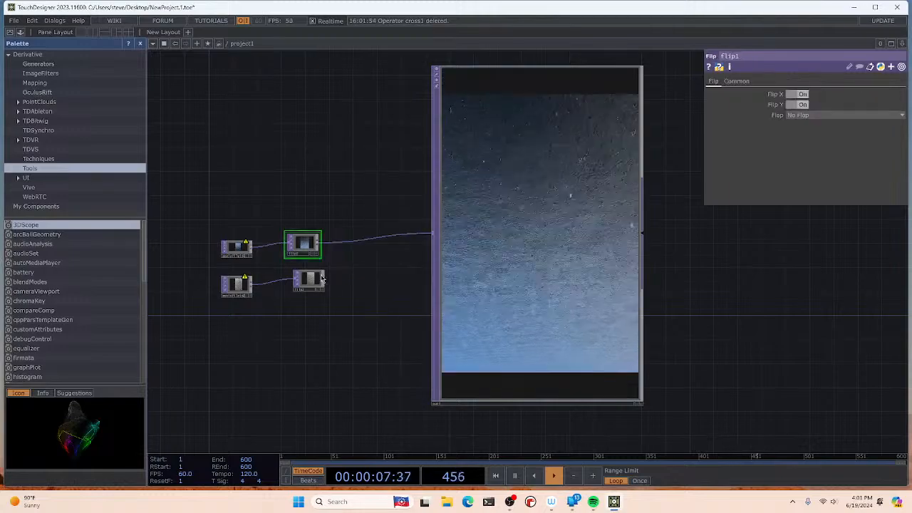
right_click(311, 278)
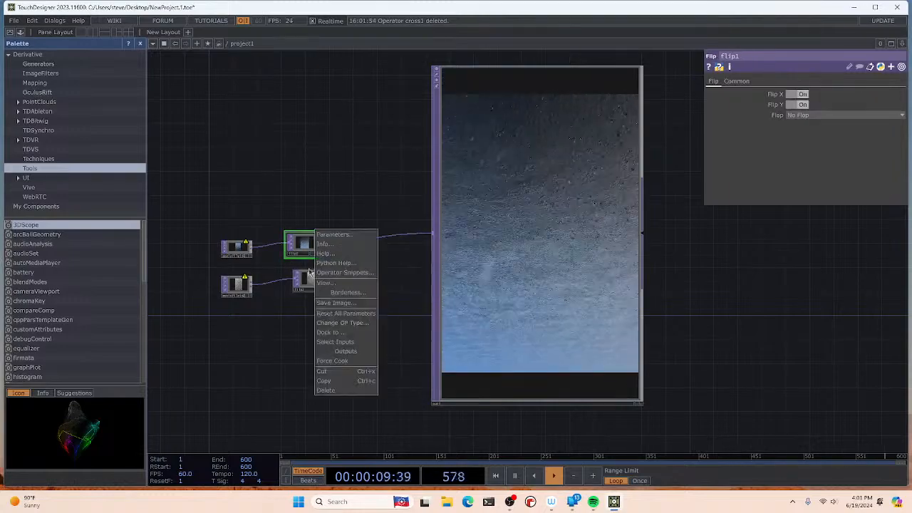
click(330, 393)
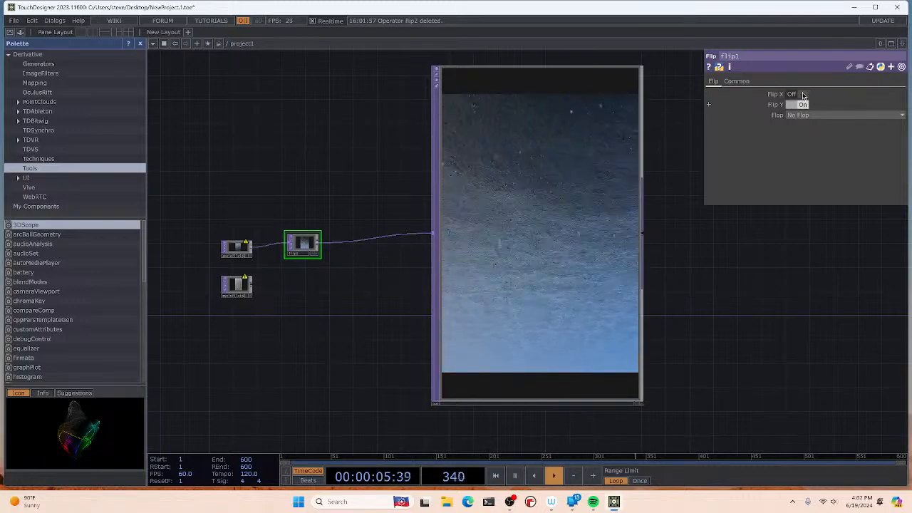
Step: Turn off both flips on flip1, try the Bottom Left and Top Left flop options, and return to No Flop
click(799, 105)
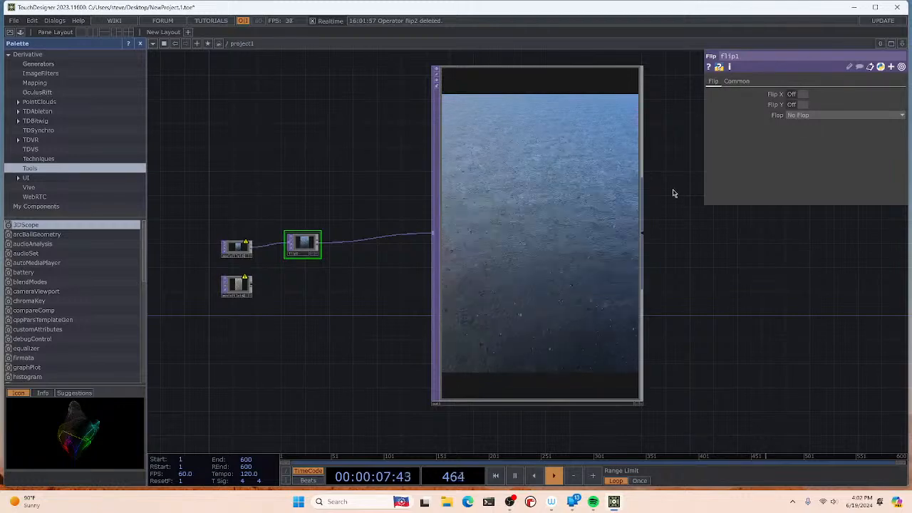
click(866, 115)
click(805, 135)
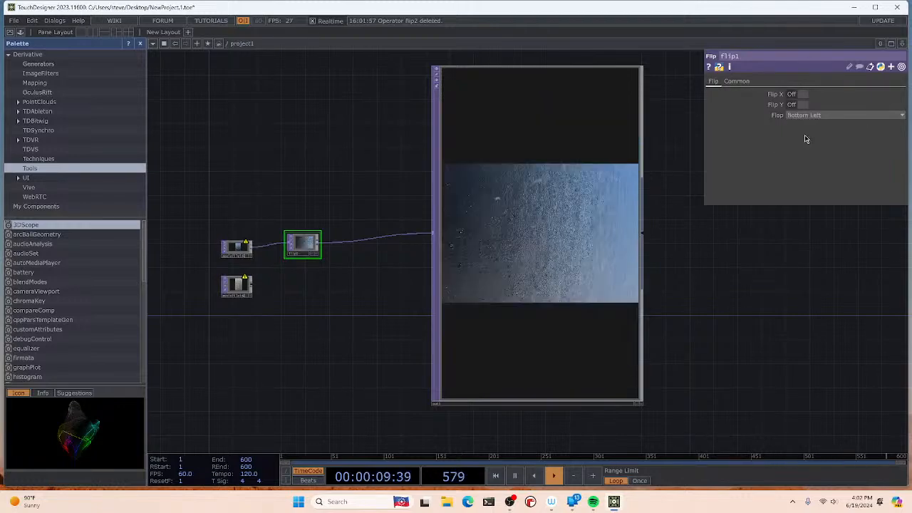
click(818, 117)
click(813, 145)
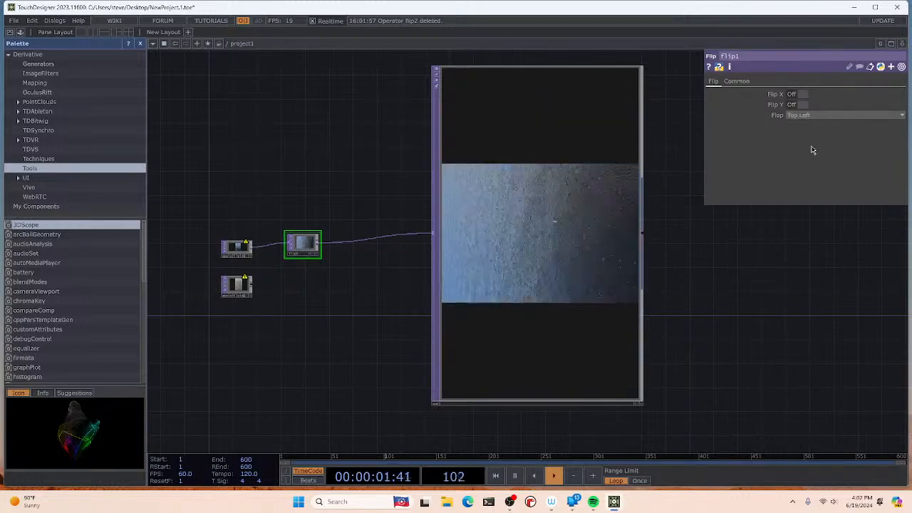
click(820, 114)
click(810, 124)
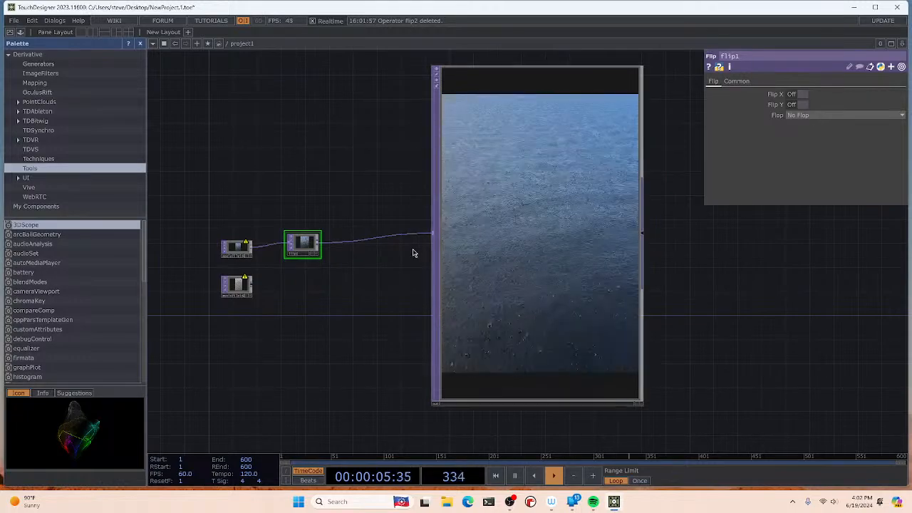
Step: Delete flip1 and add a Math TOP above the two movie inputs
right_click(298, 248)
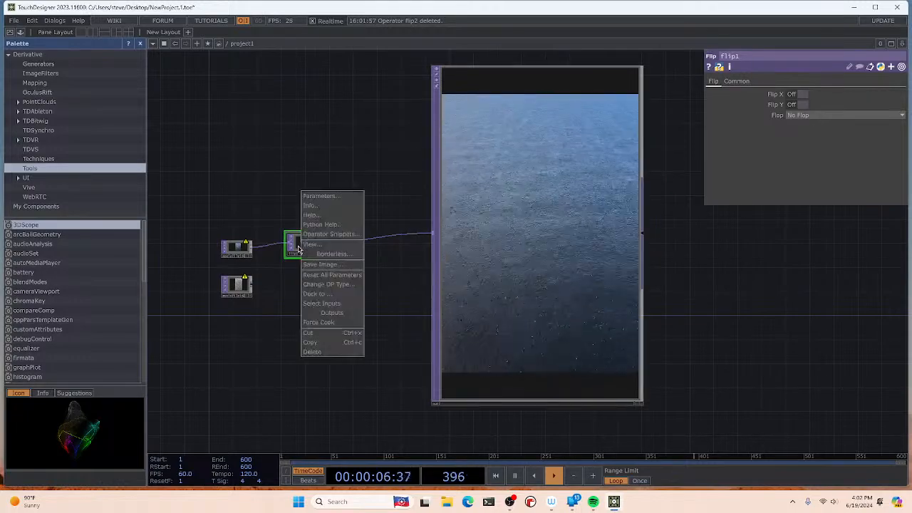
click(313, 352)
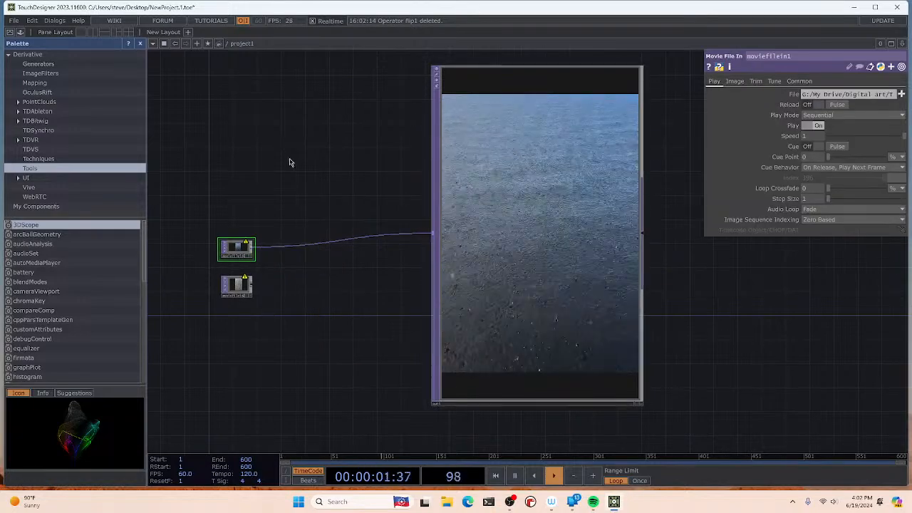
right_click(328, 203)
click(349, 111)
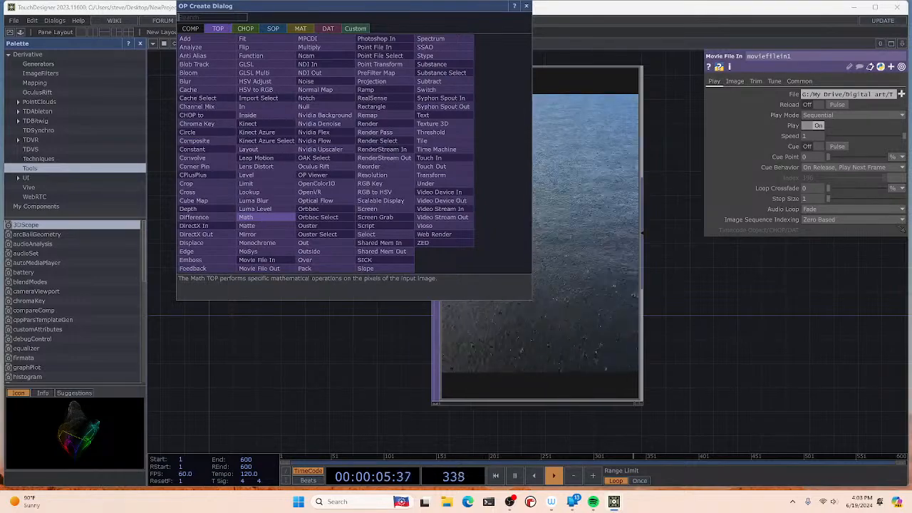
click(246, 216)
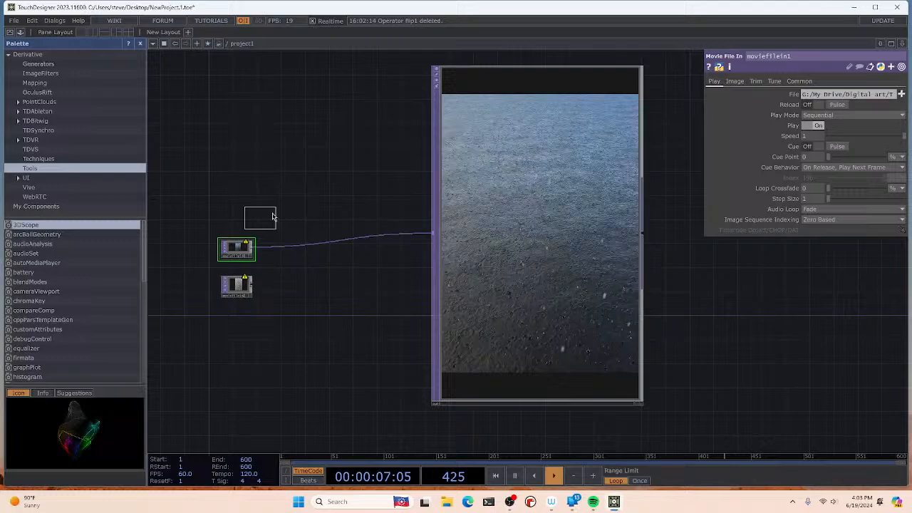
click(334, 191)
right_click(333, 194)
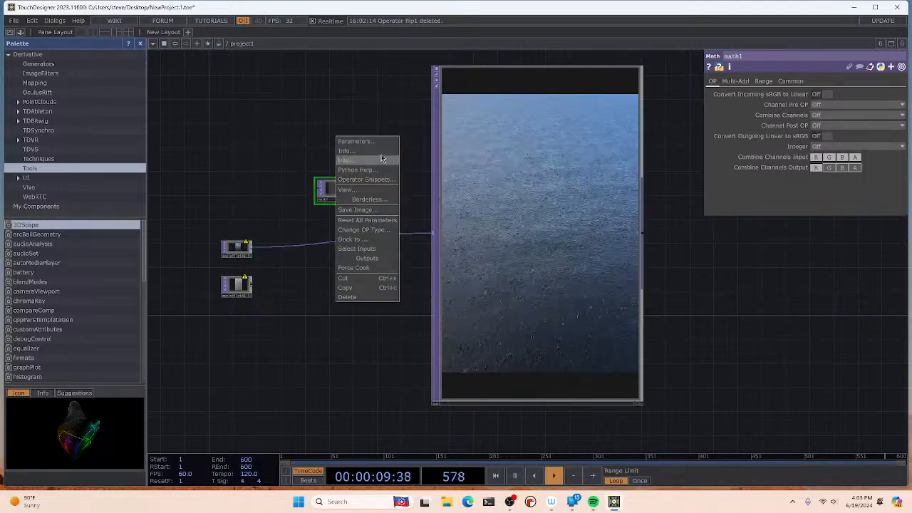
click(784, 206)
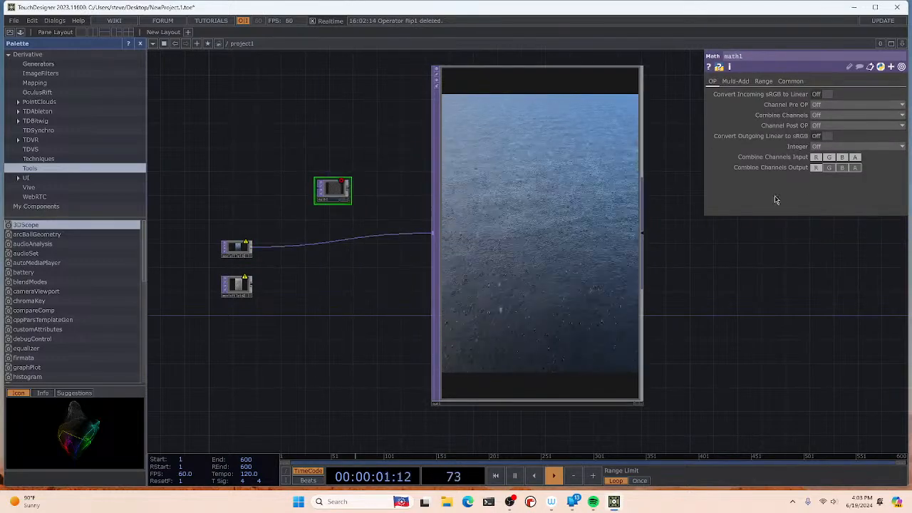
click(734, 83)
click(714, 82)
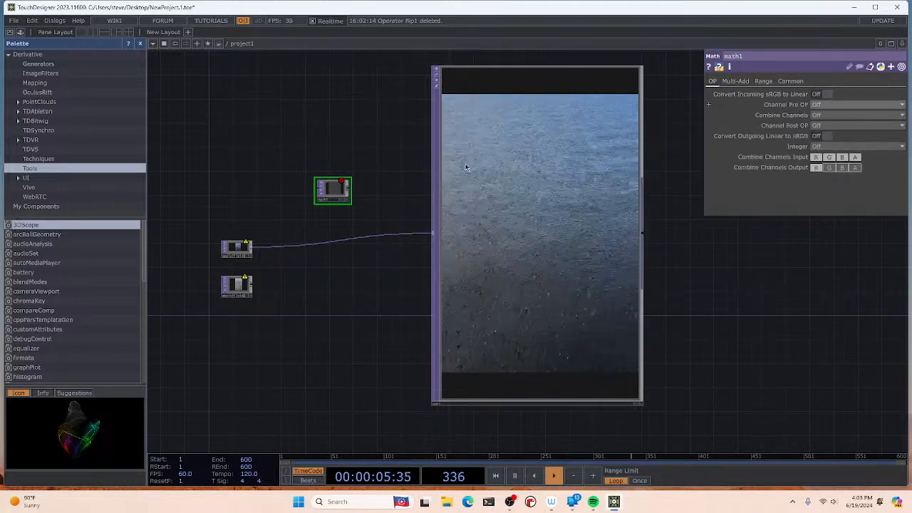
Step: Disconnect moviefilein1 from the output and route it through the Math TOP instead
right_click(273, 249)
click(291, 275)
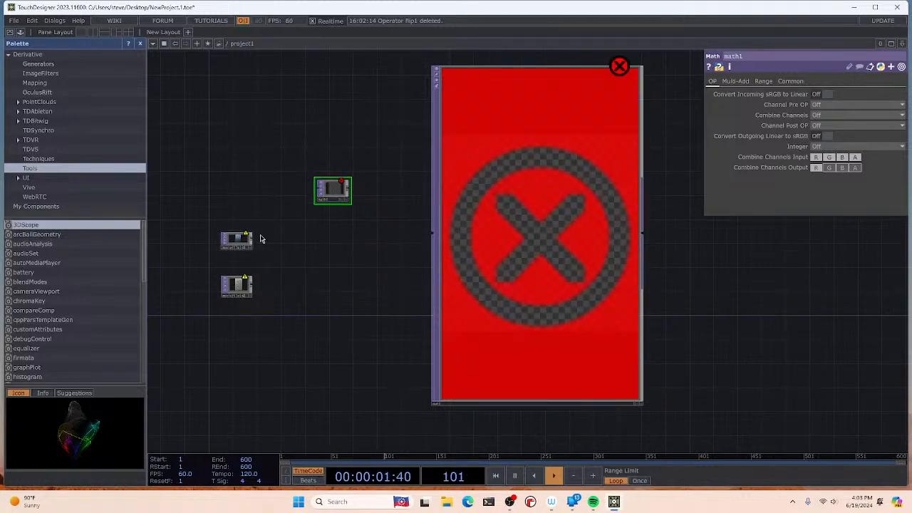
scroll(241, 243, up, 2)
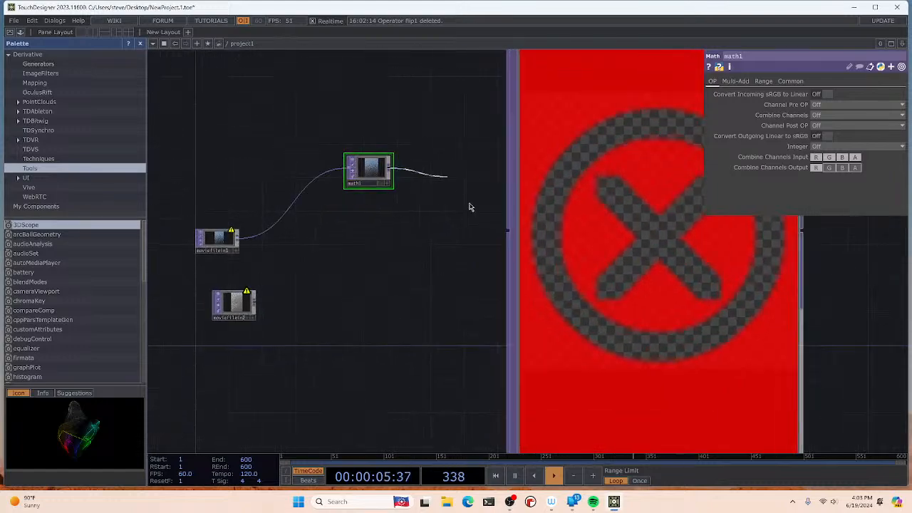
drag(509, 235, 509, 231)
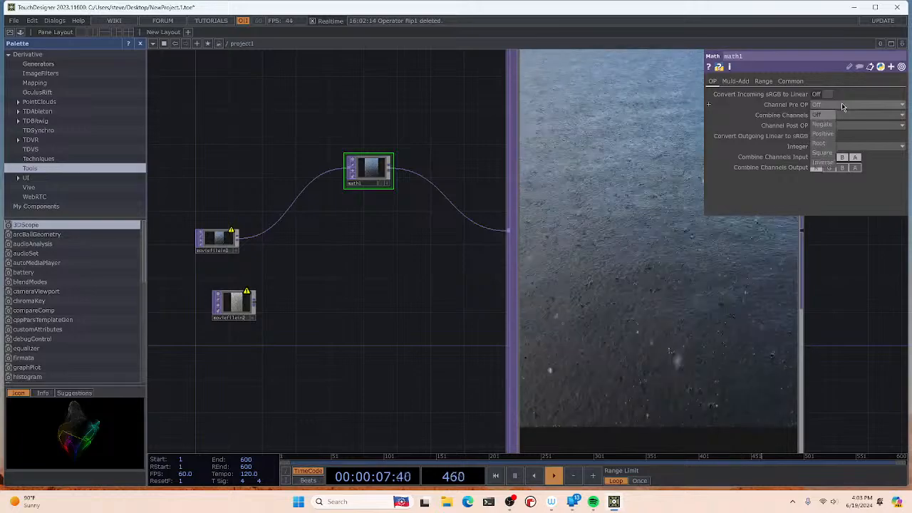
Step: Try Negate, Positive, Root, Square and Inverse as the Math TOP's Channel Pre OP, then set it back to Off
click(823, 124)
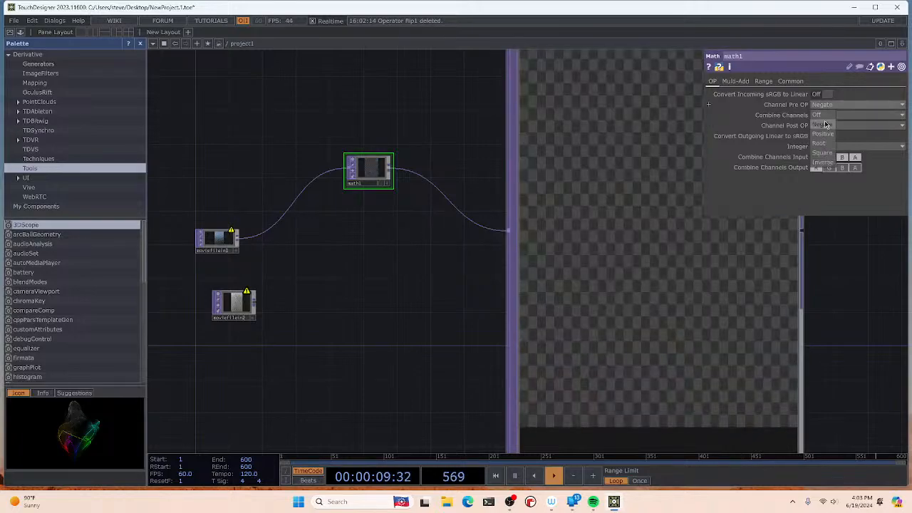
click(824, 134)
click(825, 145)
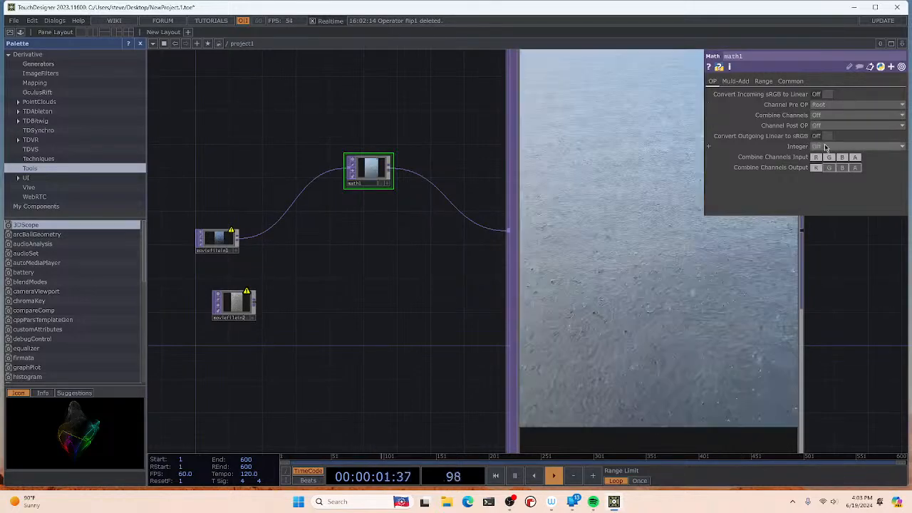
click(825, 154)
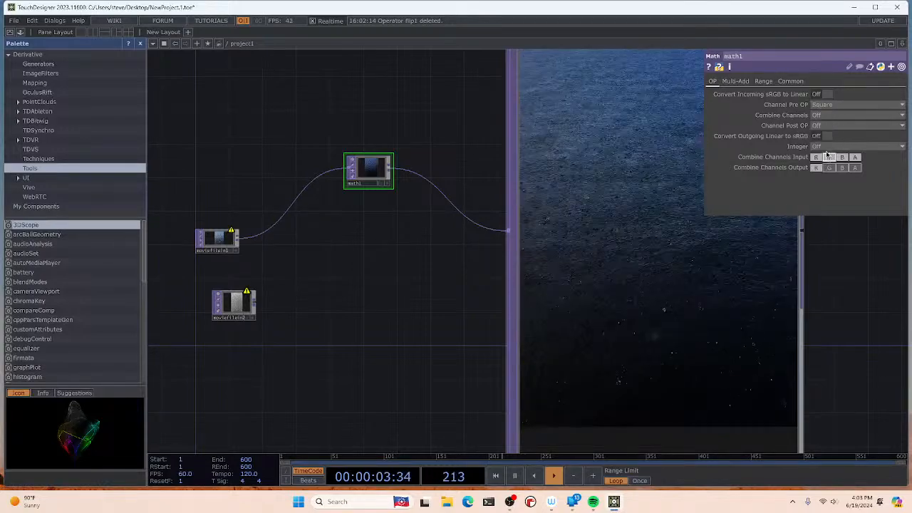
click(824, 163)
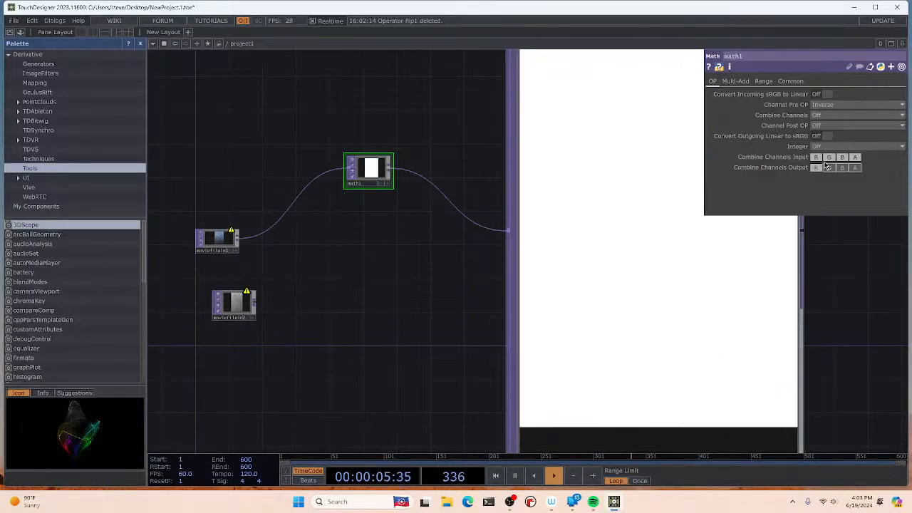
click(830, 115)
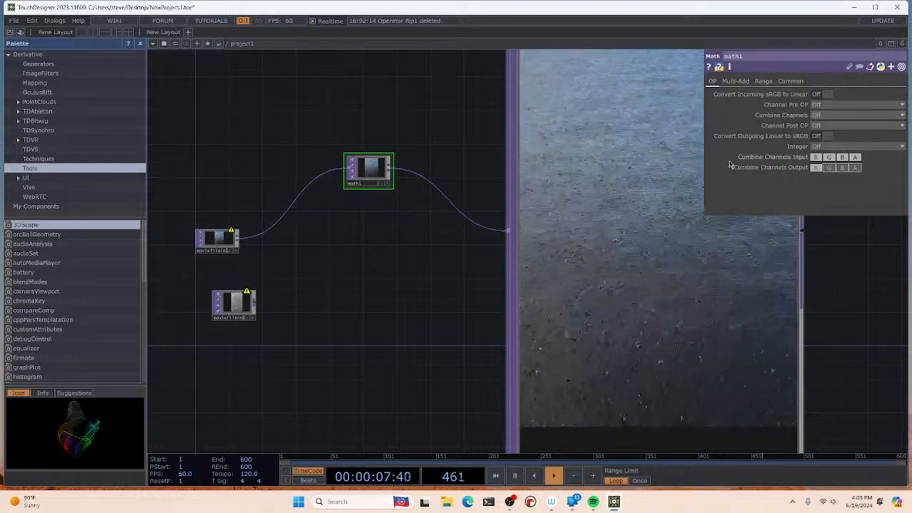
scroll(477, 199, down, 3)
scroll(472, 200, up, 1)
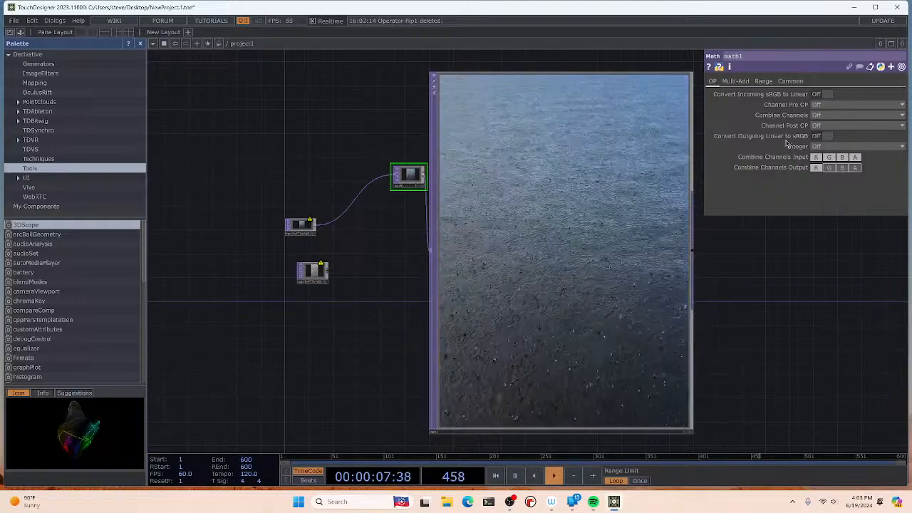
Step: Check the Common settings of math1, turn off all its Combine Channels Input and Output channels, and delete the Math TOP
click(790, 82)
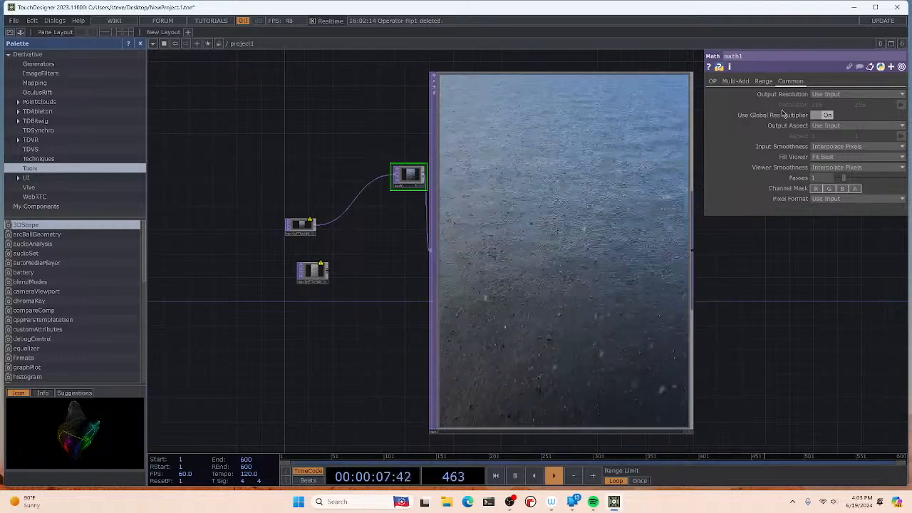
click(715, 82)
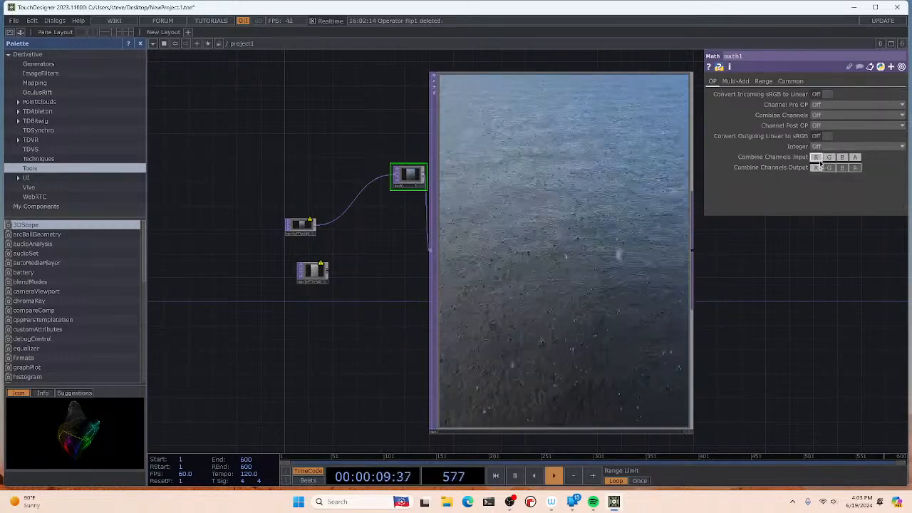
click(841, 161)
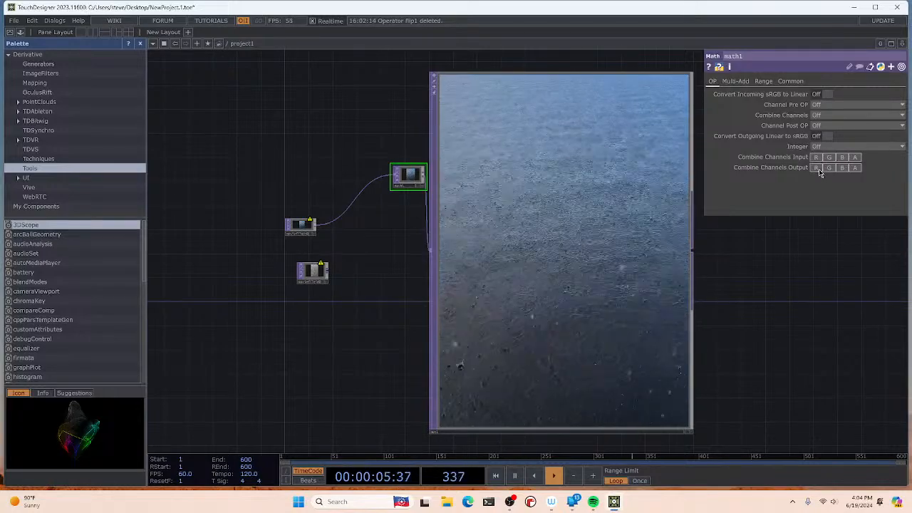
right_click(402, 178)
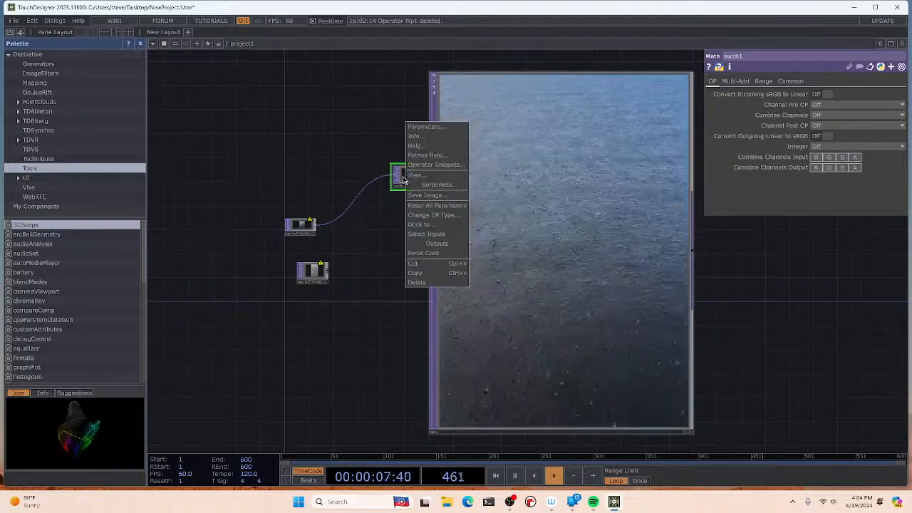
click(417, 283)
Step: Add a Function TOP fed by both movie inputs and route it to the output in place of moviefilein1's direct connection
right_click(377, 232)
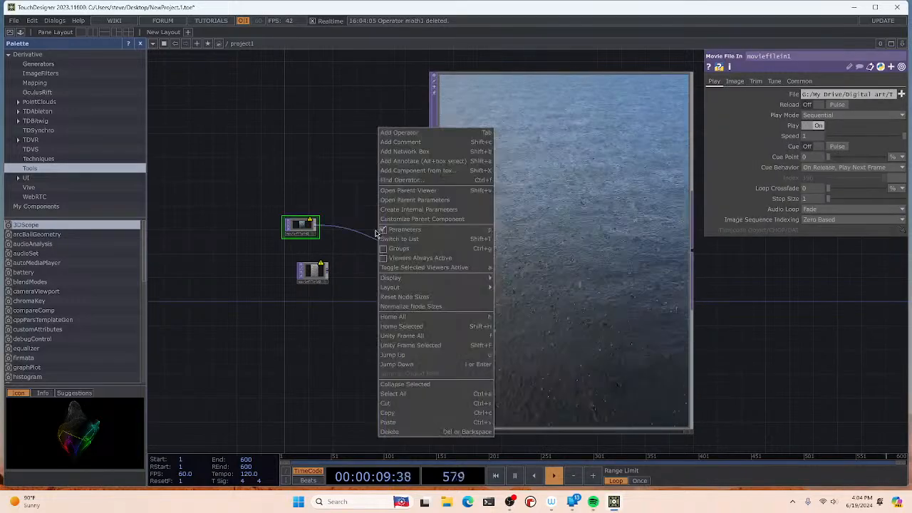
click(399, 132)
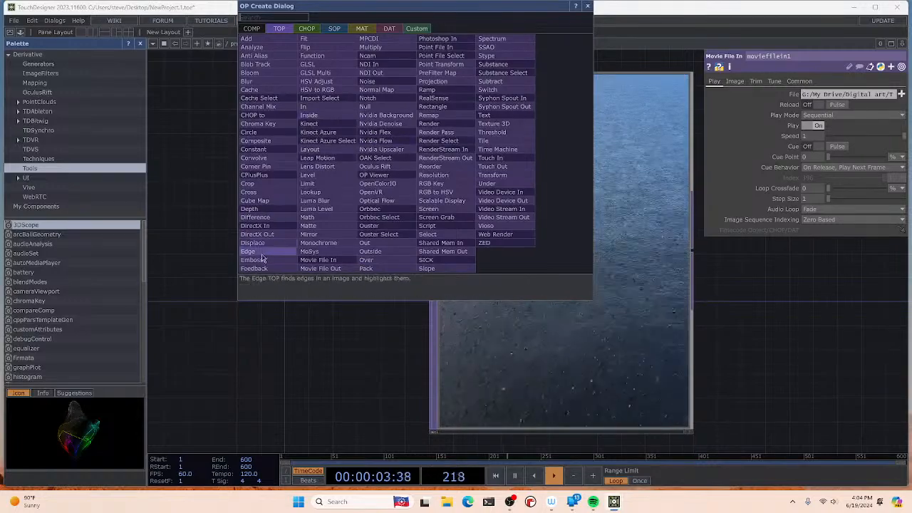
click(311, 55)
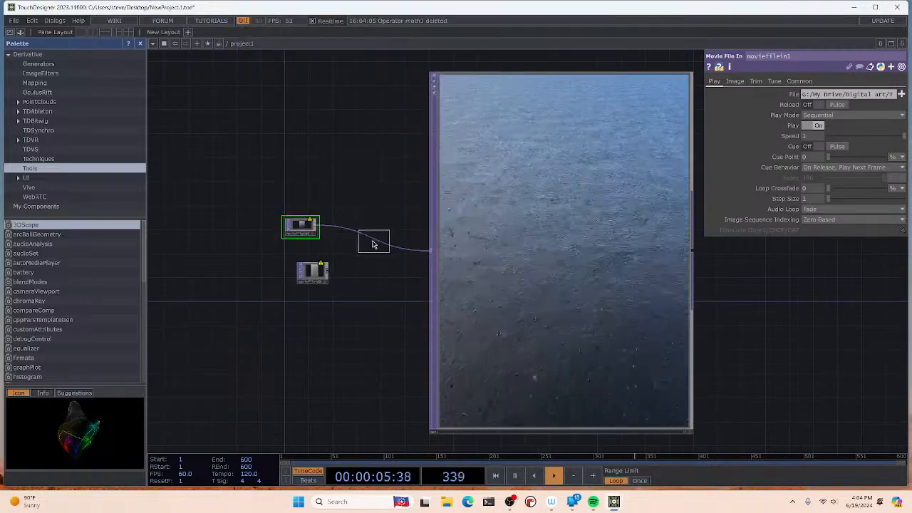
click(357, 234)
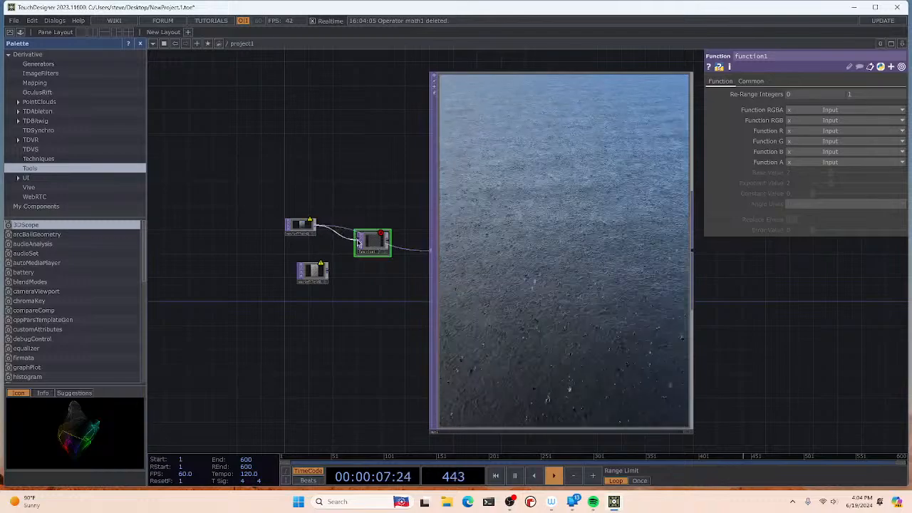
drag(329, 279, 360, 243)
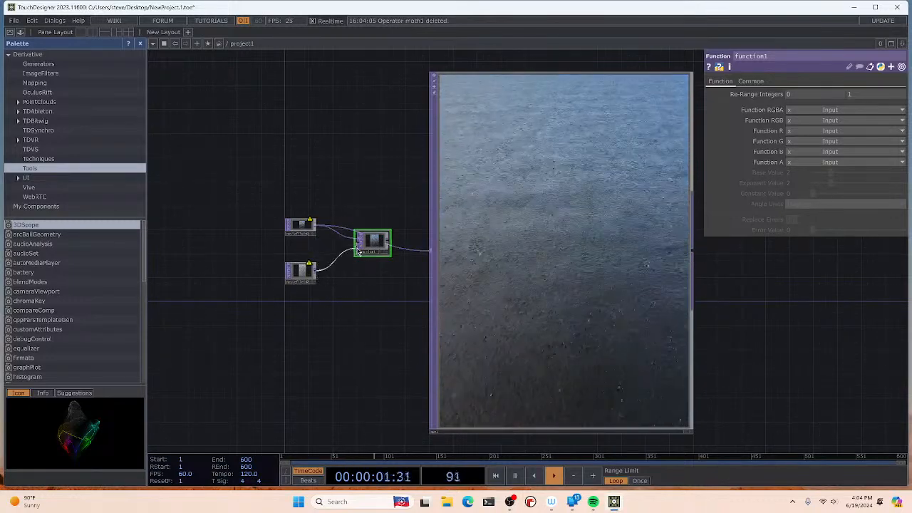
right_click(412, 255)
click(428, 269)
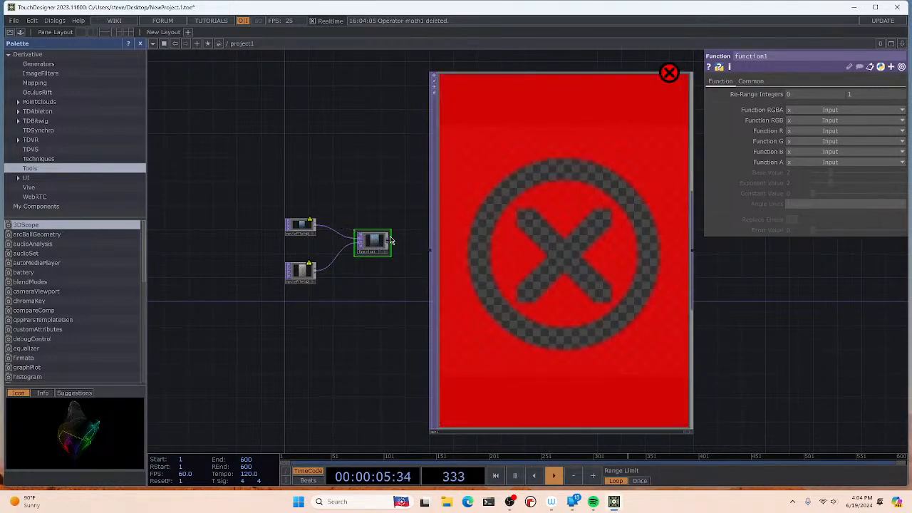
drag(426, 255, 431, 251)
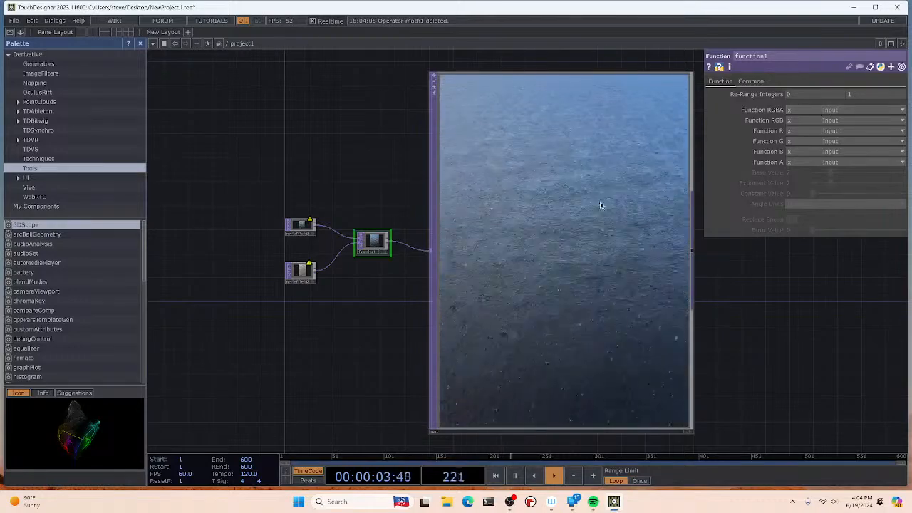
Step: Try Arctan ( Input1 / Input2 ), Arctan ( Input1 ) and Square Root as the Function TOP's Function RGBA
click(802, 111)
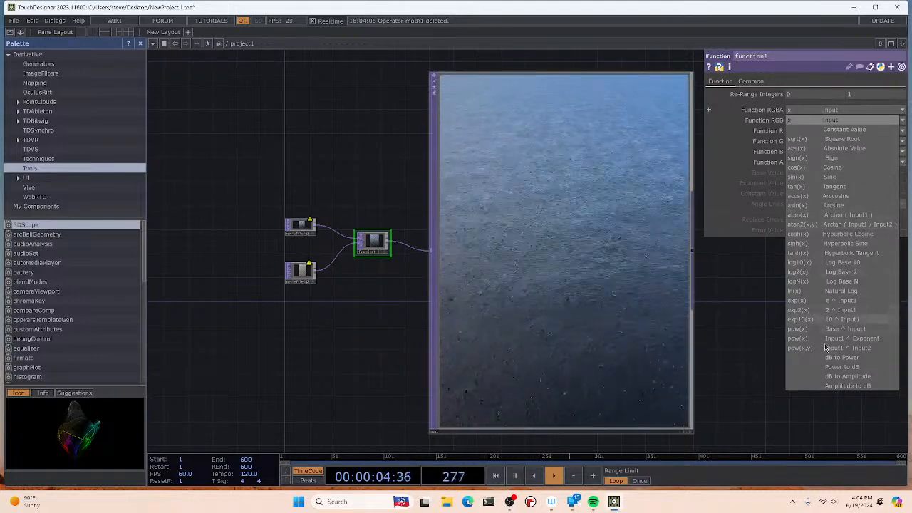
click(827, 225)
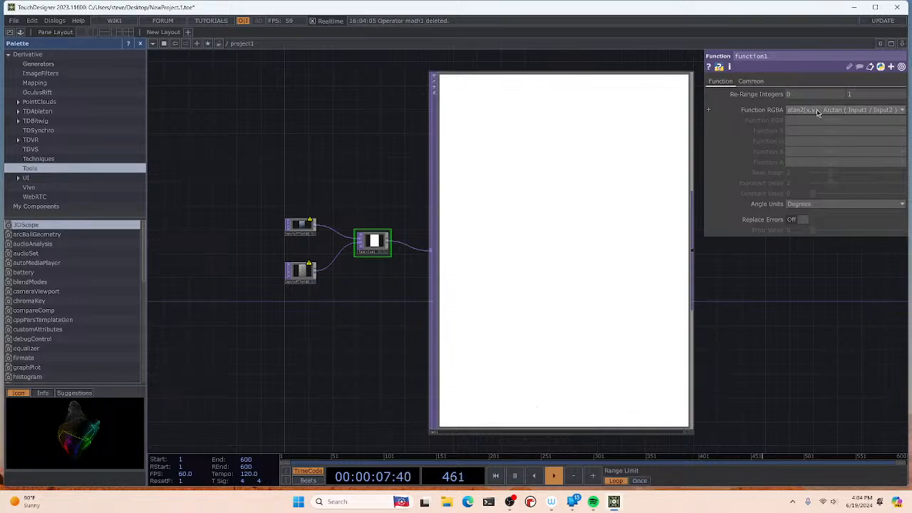
click(817, 110)
click(813, 215)
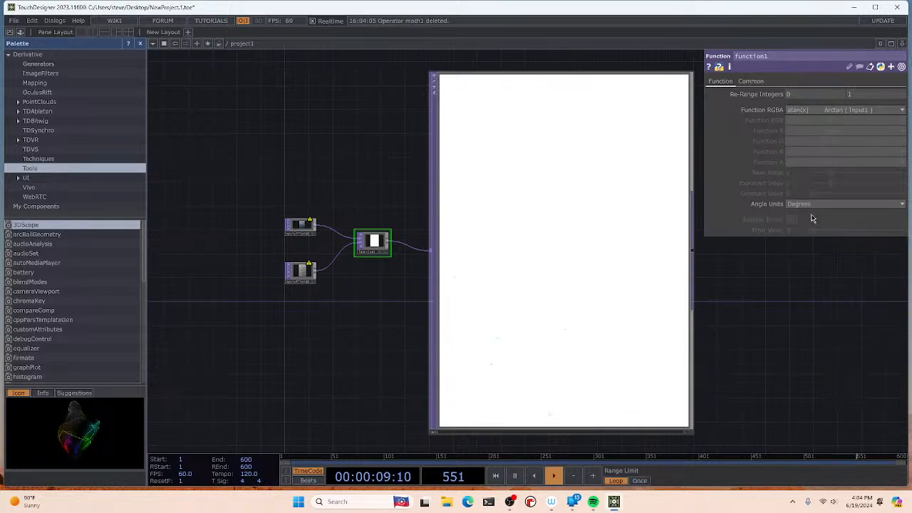
click(821, 110)
click(815, 140)
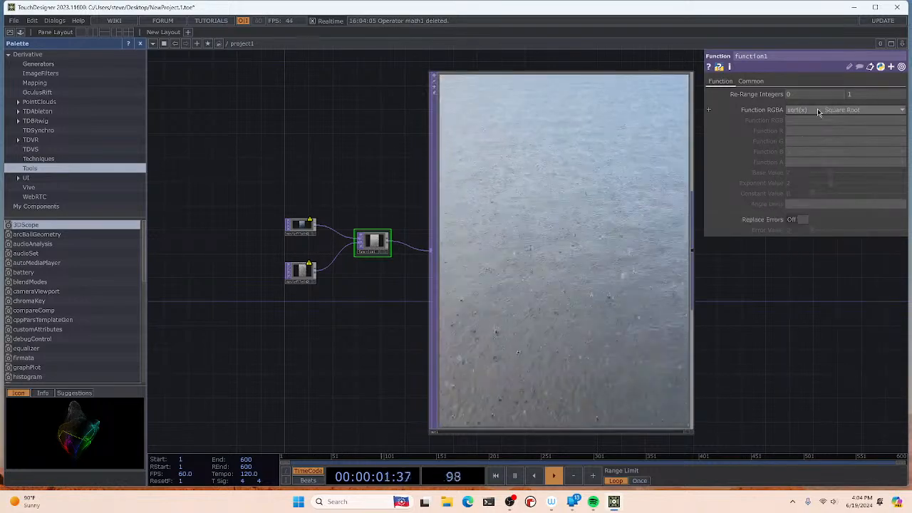
Step: Try Absolute Value and Arctan ( Input1 / Input2 ) as Function RGBA, then set it to Input1 ^ Input2
click(818, 110)
click(816, 148)
click(818, 111)
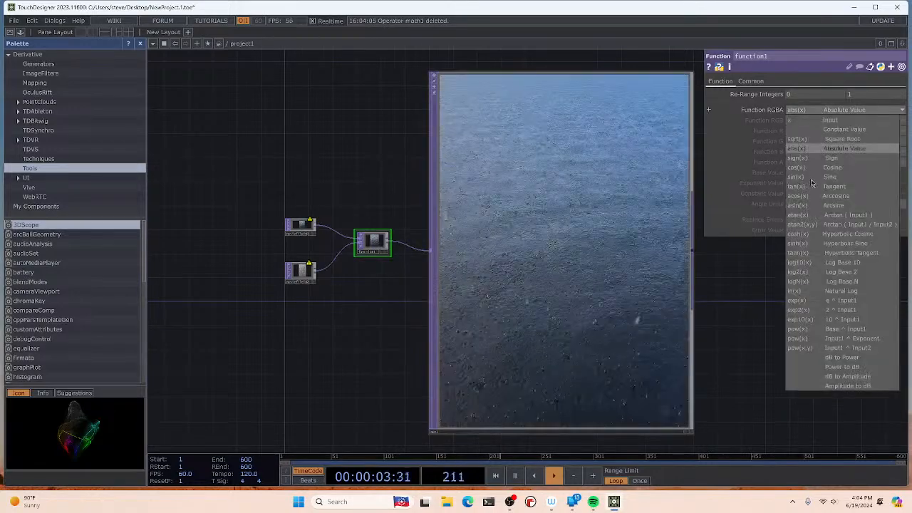
click(817, 225)
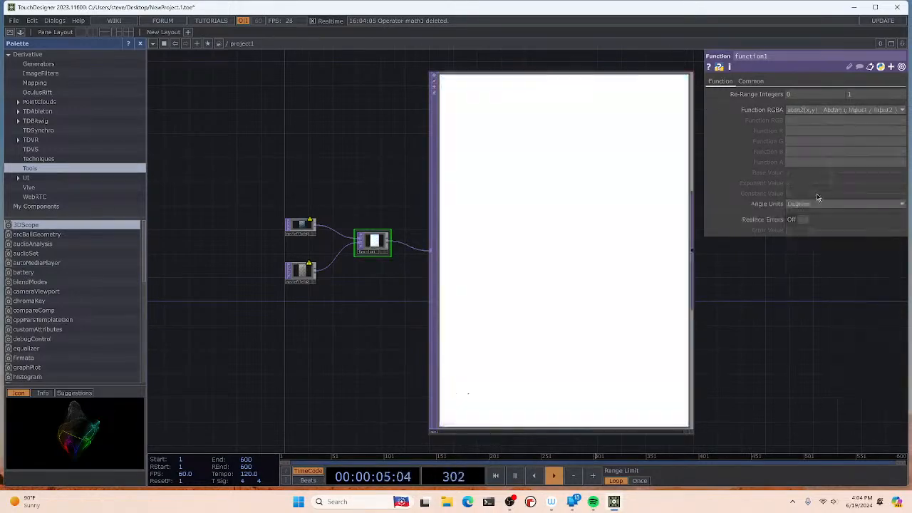
click(818, 111)
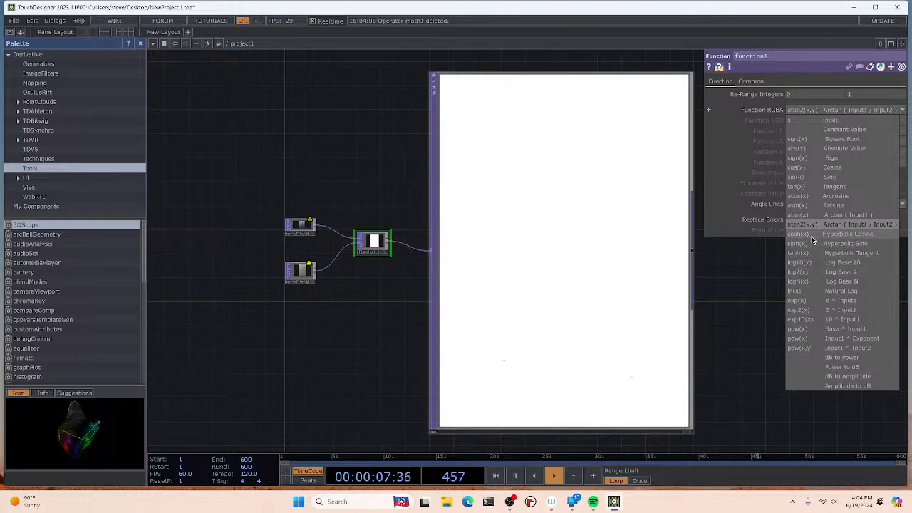
click(809, 349)
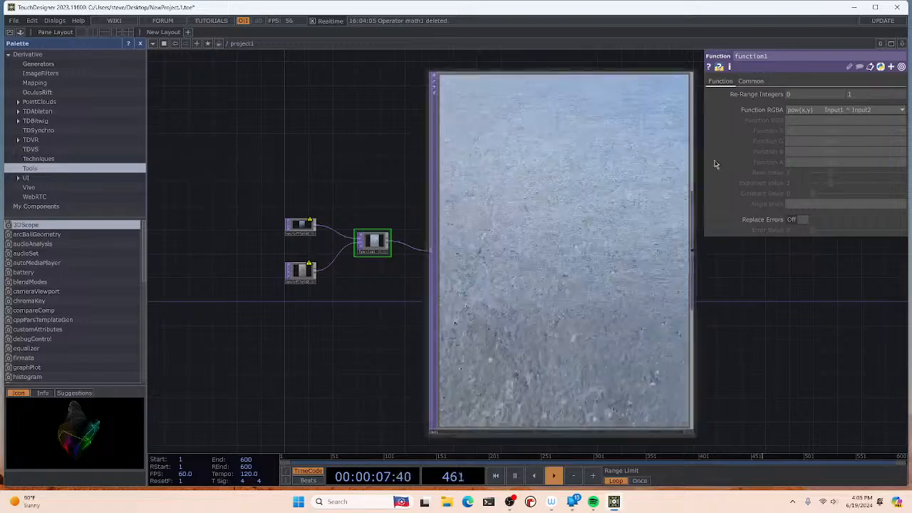
Step: Turn off the R, G, B and A channels in function1's Channel Mask
click(750, 81)
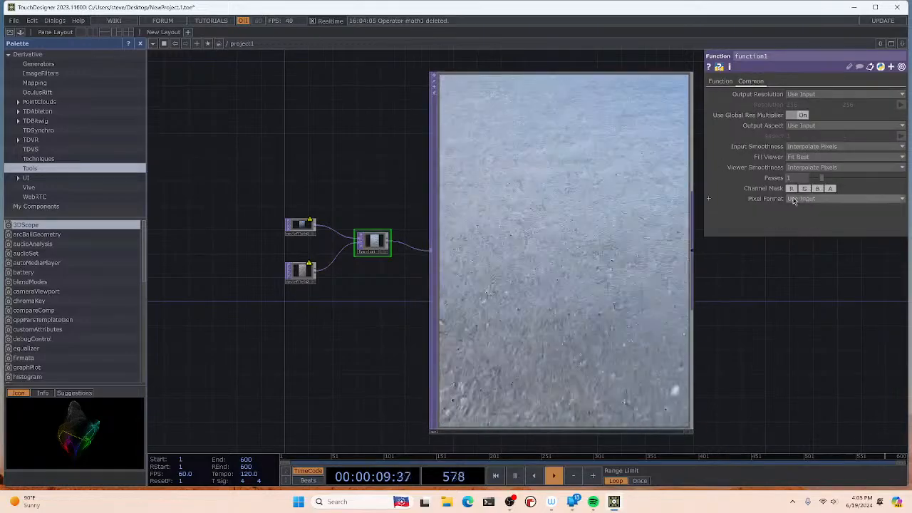
click(792, 188)
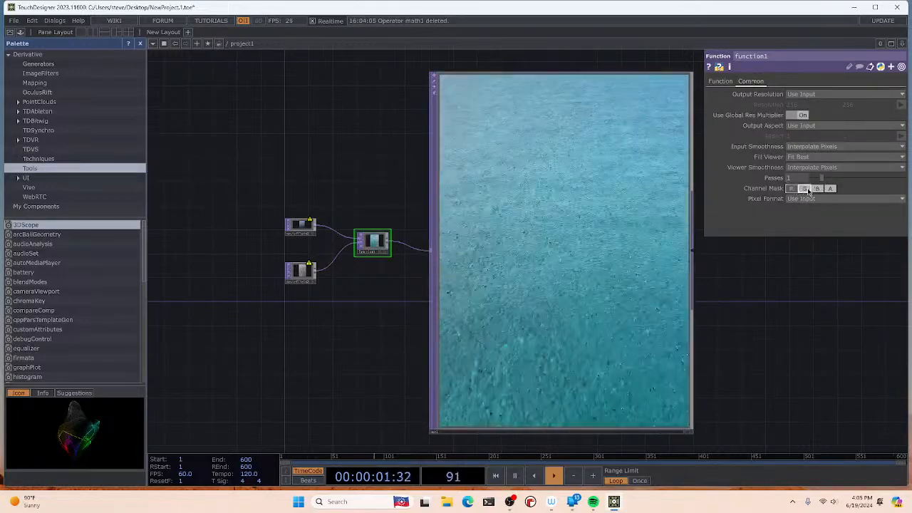
click(808, 190)
click(818, 190)
click(831, 190)
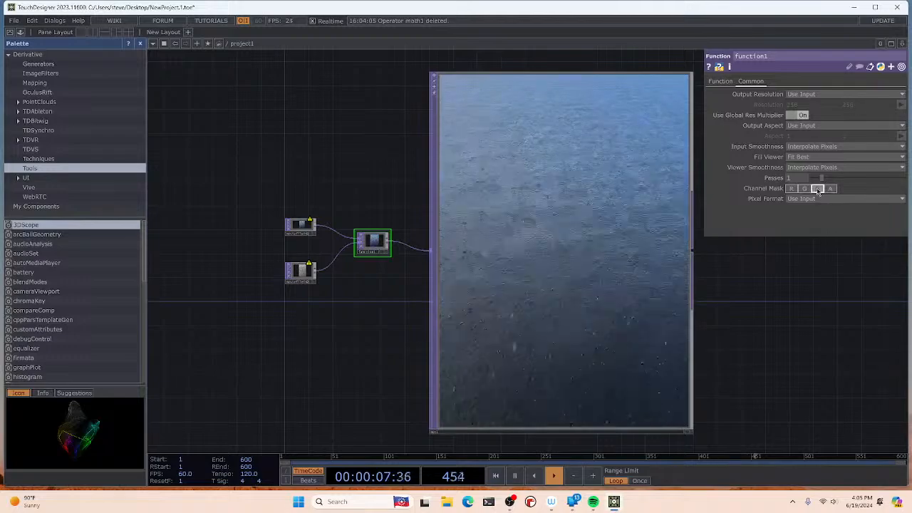
Step: Toggle the B, G and R channels of function1's Channel Mask on and off one at a time
click(818, 189)
click(818, 189)
click(804, 189)
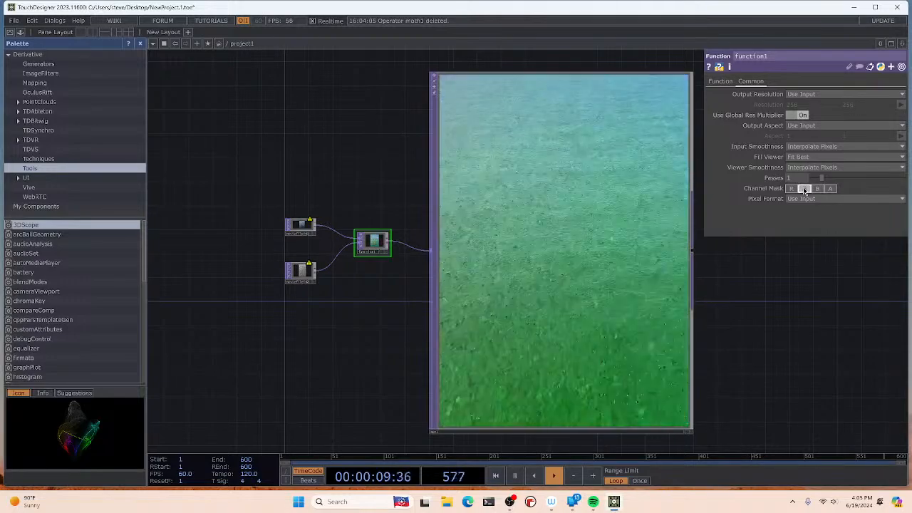
click(805, 188)
click(792, 189)
click(792, 189)
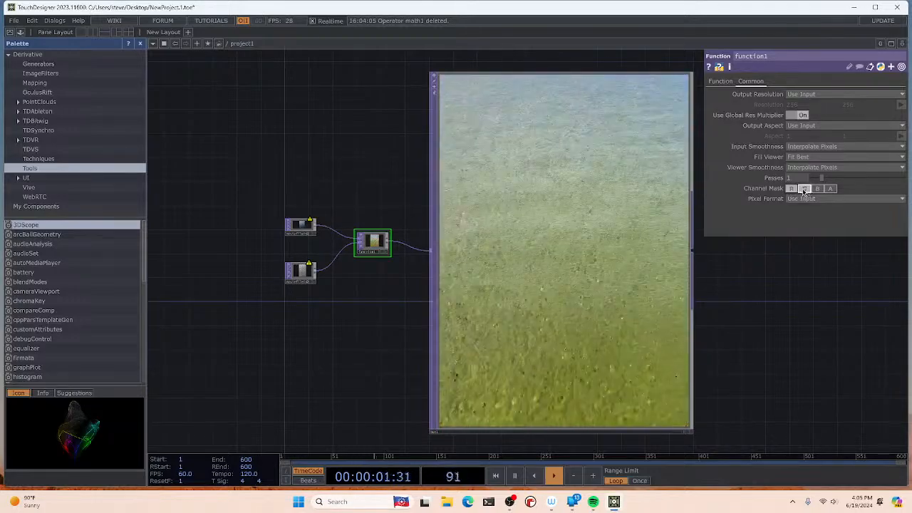
Step: Try green-blue and red-green Channel Mask combinations on function1, then turn on all four channels
click(793, 190)
click(817, 190)
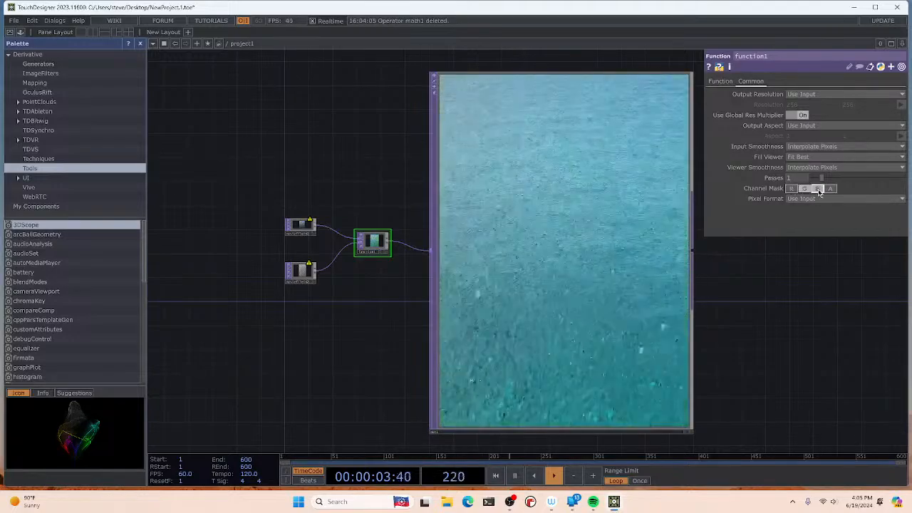
click(817, 192)
click(793, 190)
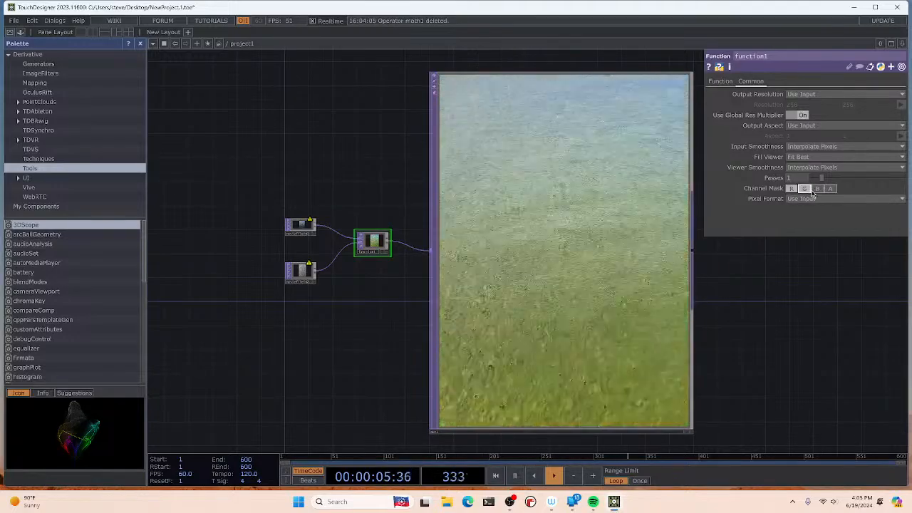
click(817, 191)
click(830, 191)
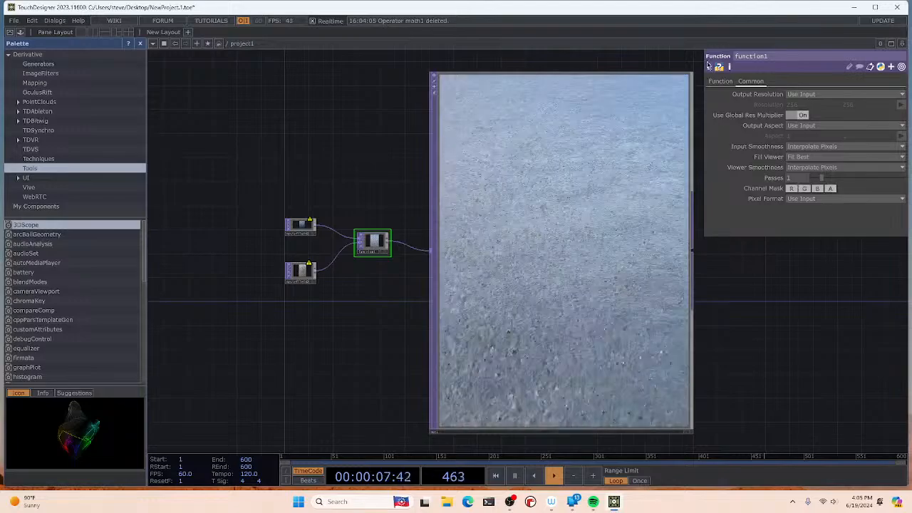
Step: Return to function1's Function settings and delete the Function TOP from the network
click(718, 82)
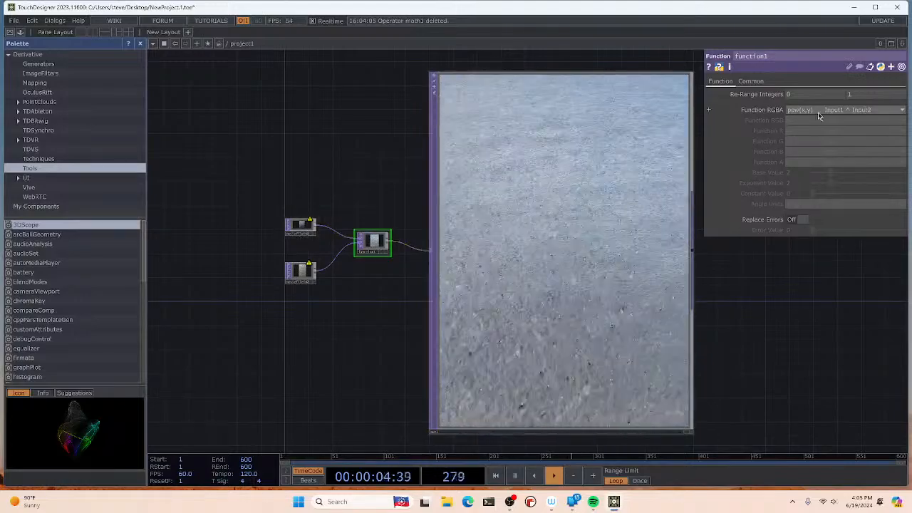
right_click(380, 242)
click(391, 354)
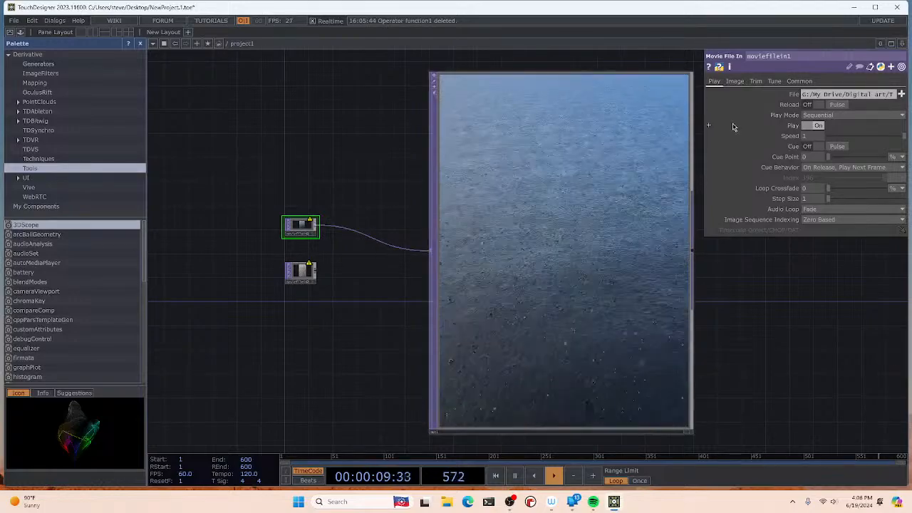
Step: Add an Inside TOP fed by moviefilein1 and the second movie input, then delete it and undo that deletion
right_click(371, 237)
click(389, 134)
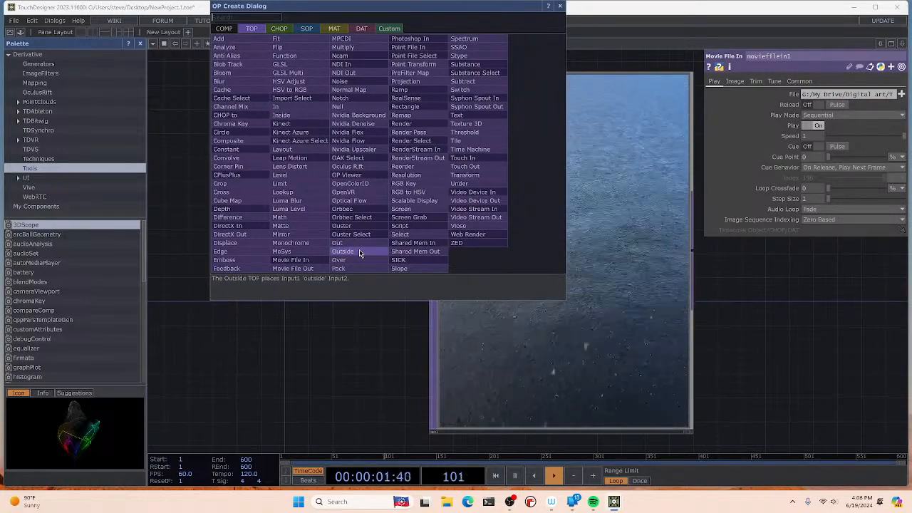
click(295, 116)
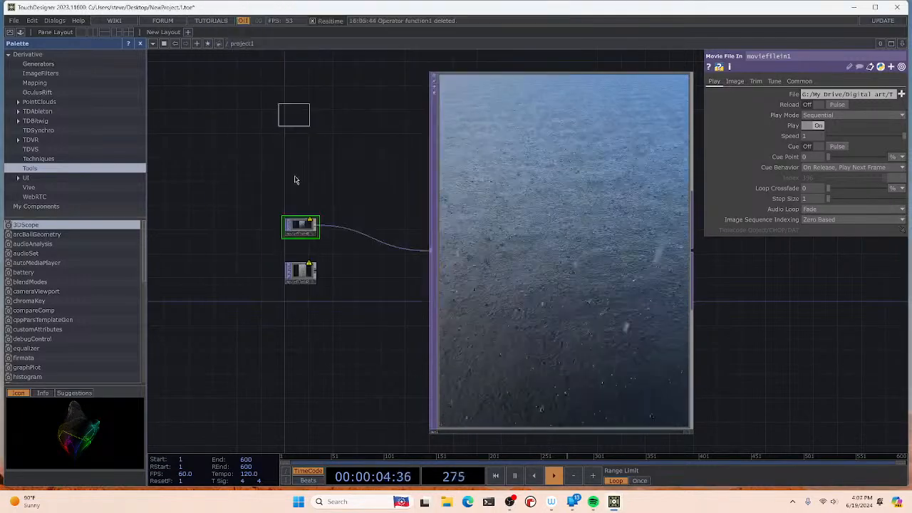
click(357, 259)
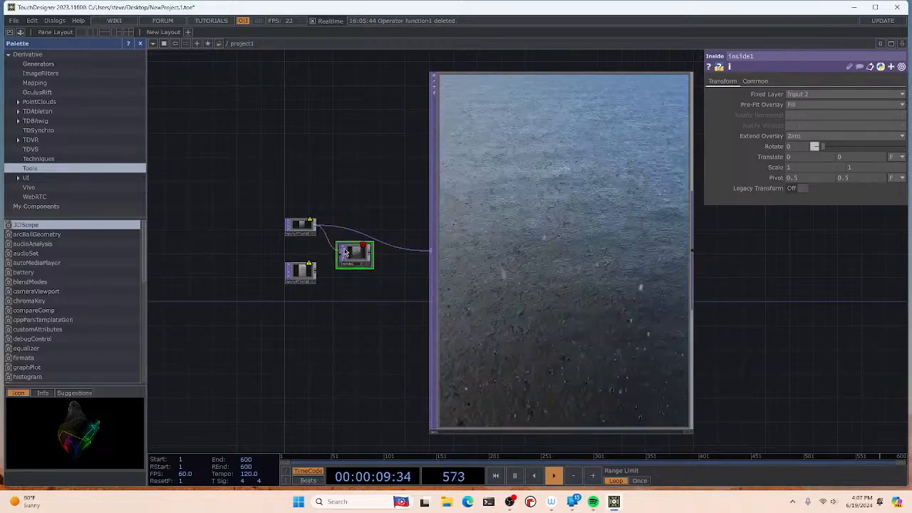
drag(324, 273, 324, 263)
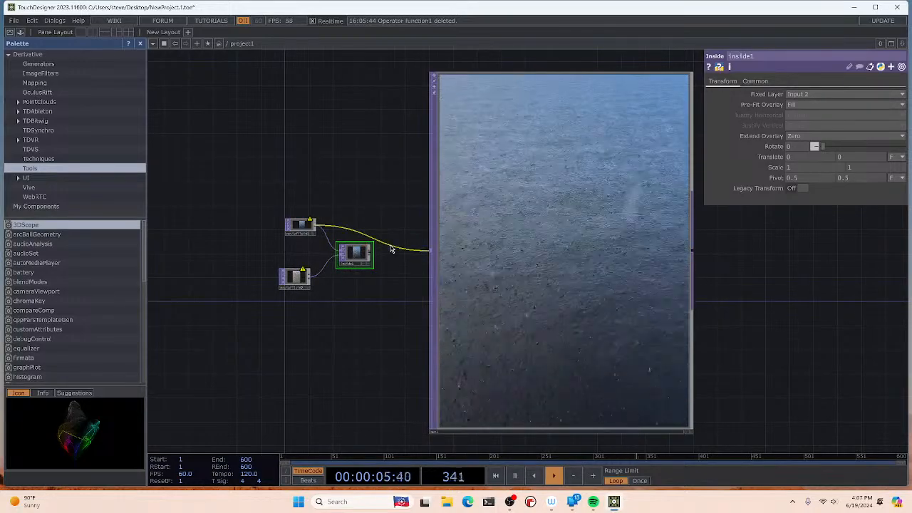
key(Delete)
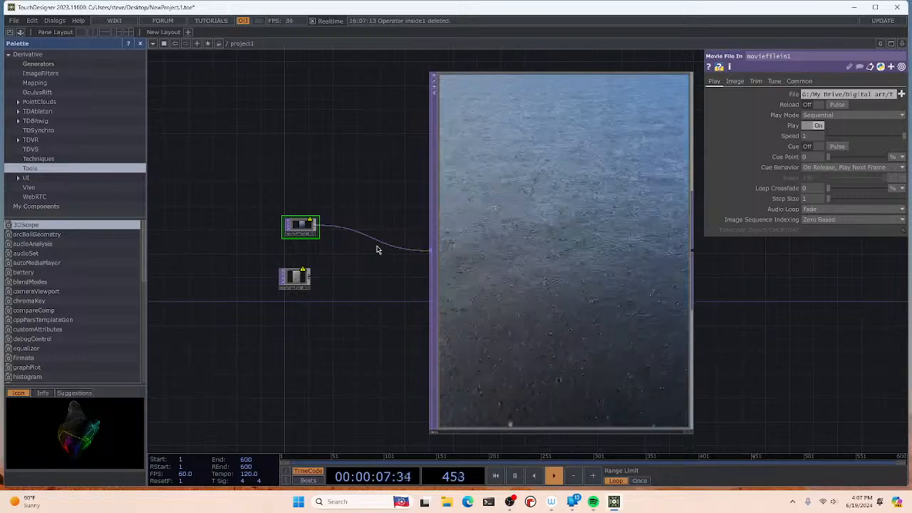
key(ctrl+z)
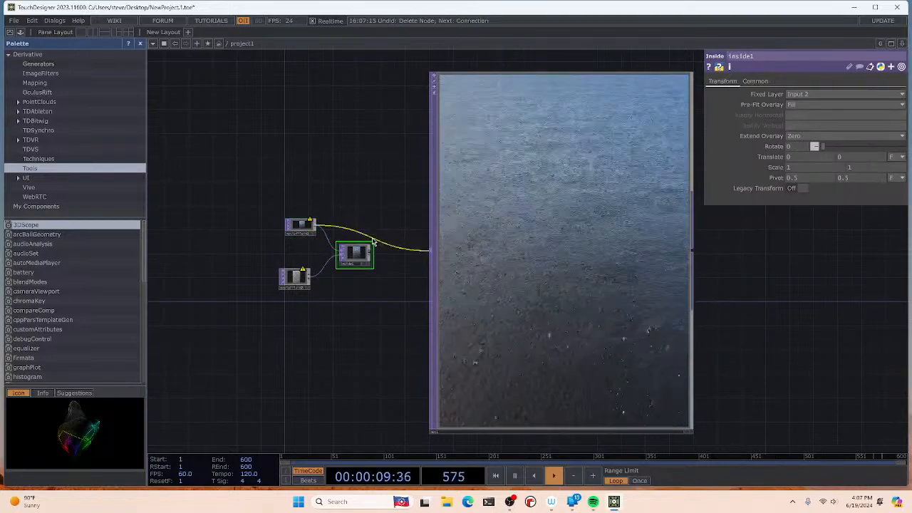
Step: Replace moviefilein1's direct wire to the output with a connection from inside1, and set inside1's Rotate to 223
right_click(372, 243)
click(391, 266)
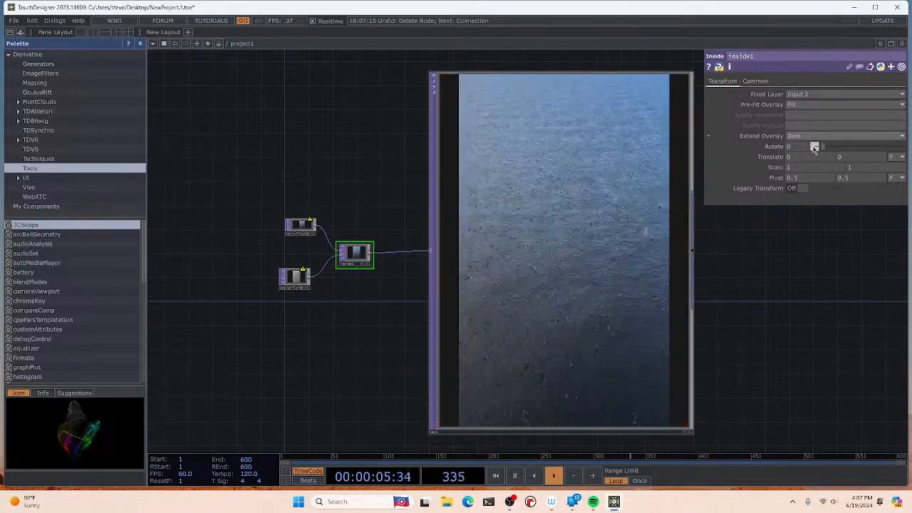
drag(854, 147, 819, 148)
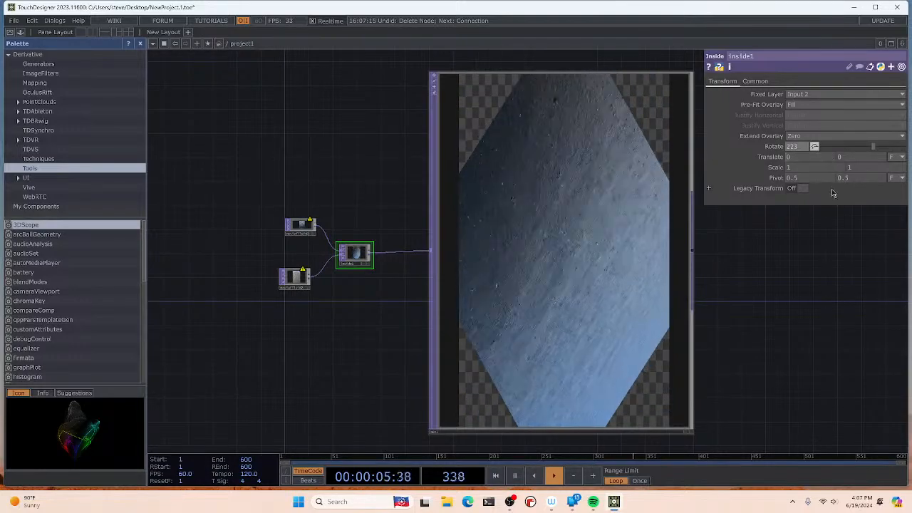
Step: Try inside1's Pre-Fit Overlay as Fill and Fit Best, then set it to Native Resolution
click(811, 104)
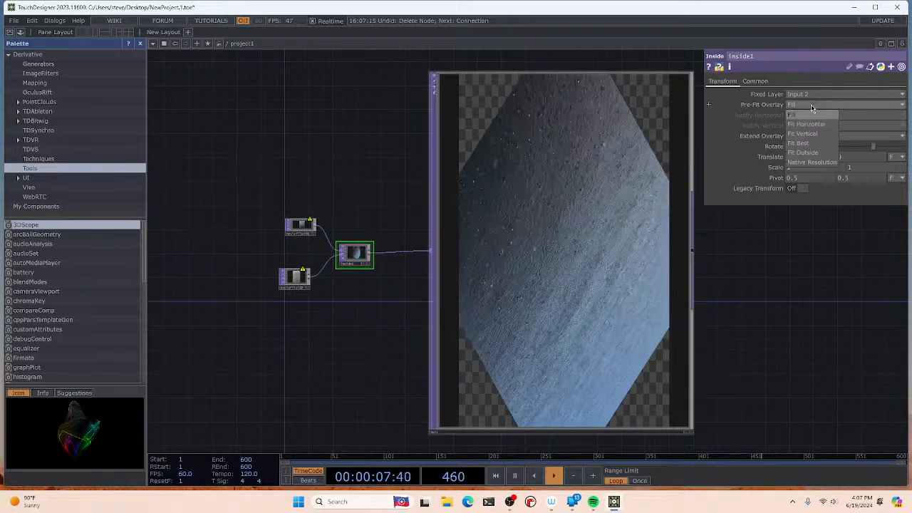
click(808, 114)
click(808, 105)
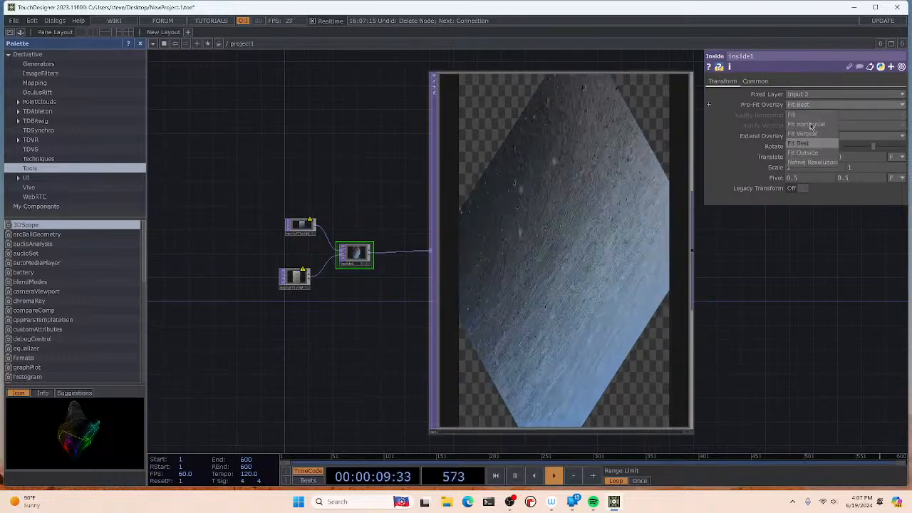
click(809, 163)
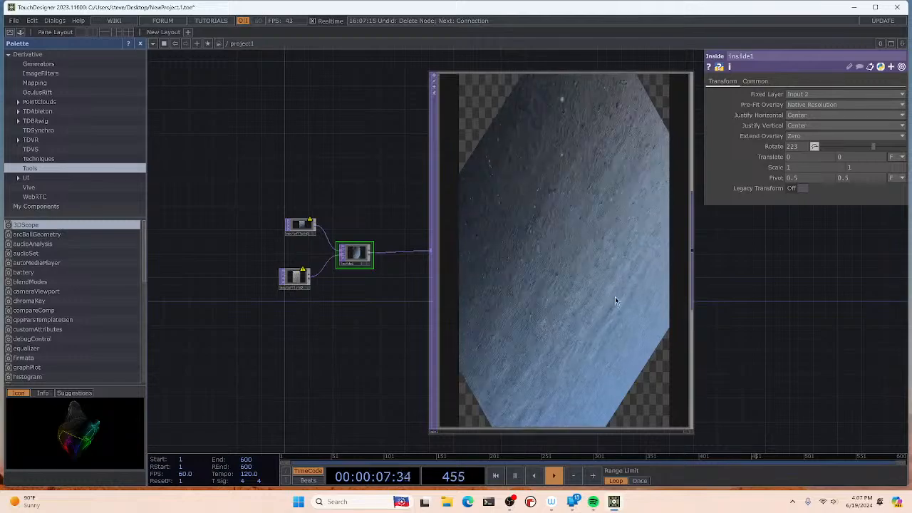
Step: Change inside1's operator type to Outside and set its Rotate to 269
right_click(360, 251)
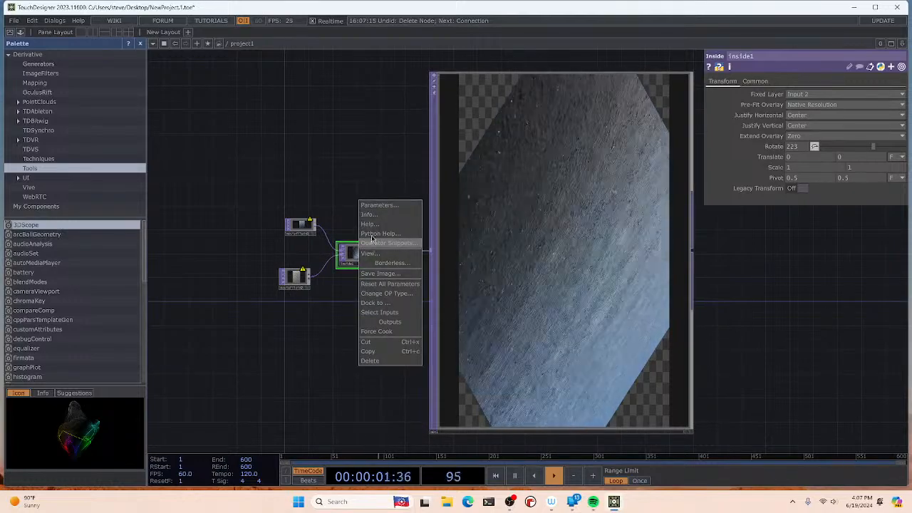
click(378, 294)
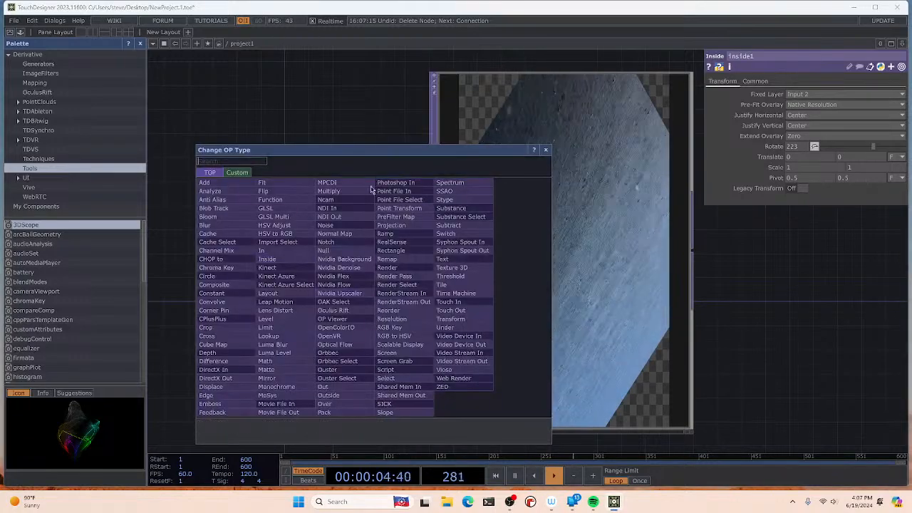
click(339, 396)
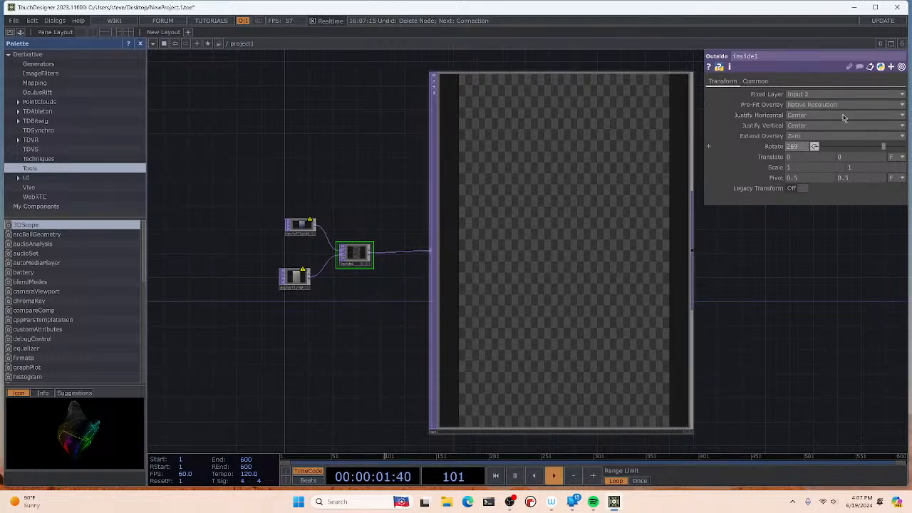
Step: Try Fit Horizontal and Fit Vertical as the Outside TOP's Pre-Fit Overlay, then set it to Fit Outside
click(823, 105)
click(804, 124)
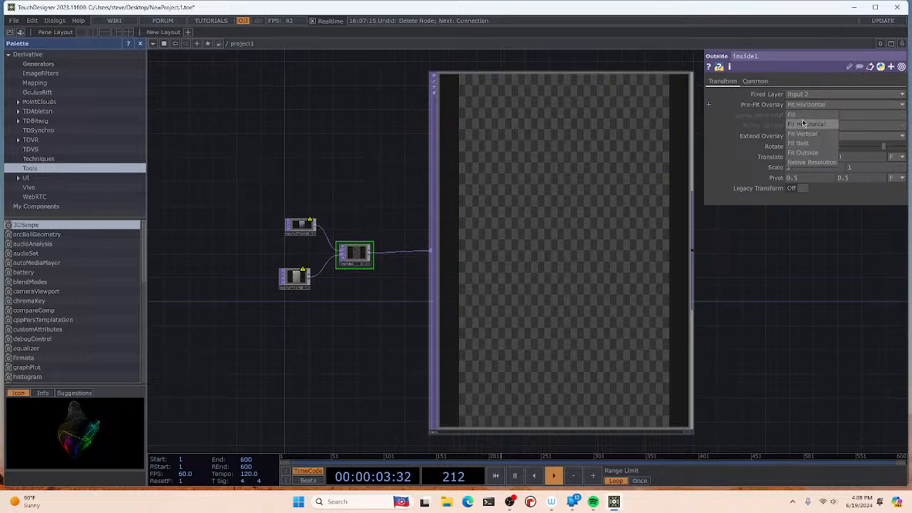
click(805, 105)
click(804, 134)
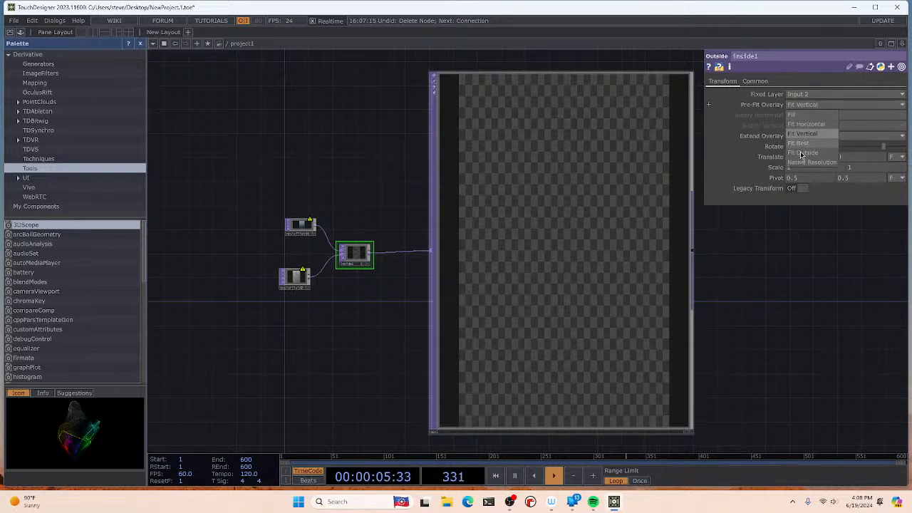
click(801, 153)
Step: Set the Outside TOP's Fixed Layer to Input 1 and its Rotate to 59
click(806, 96)
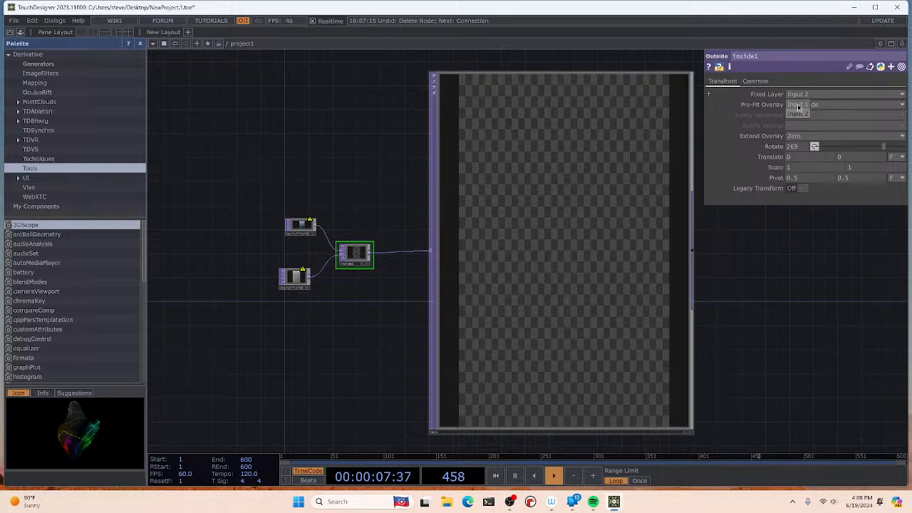
click(799, 106)
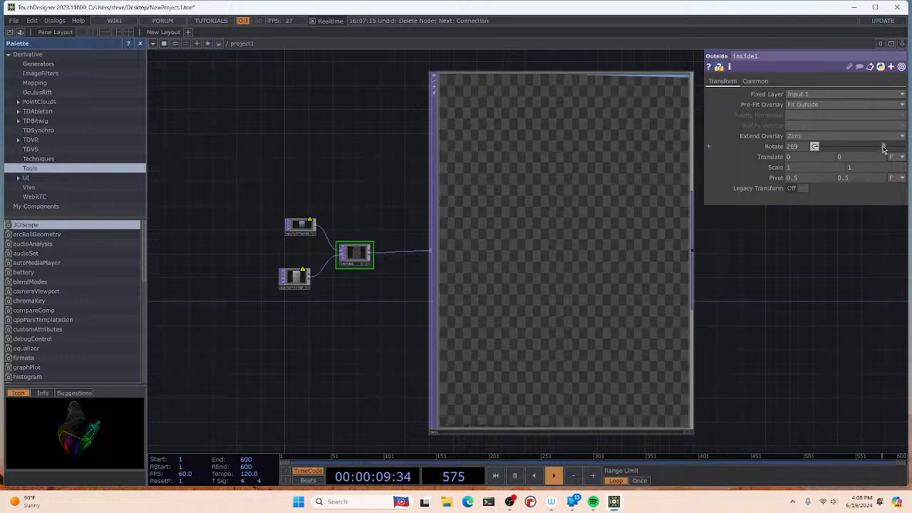
drag(855, 151, 827, 157)
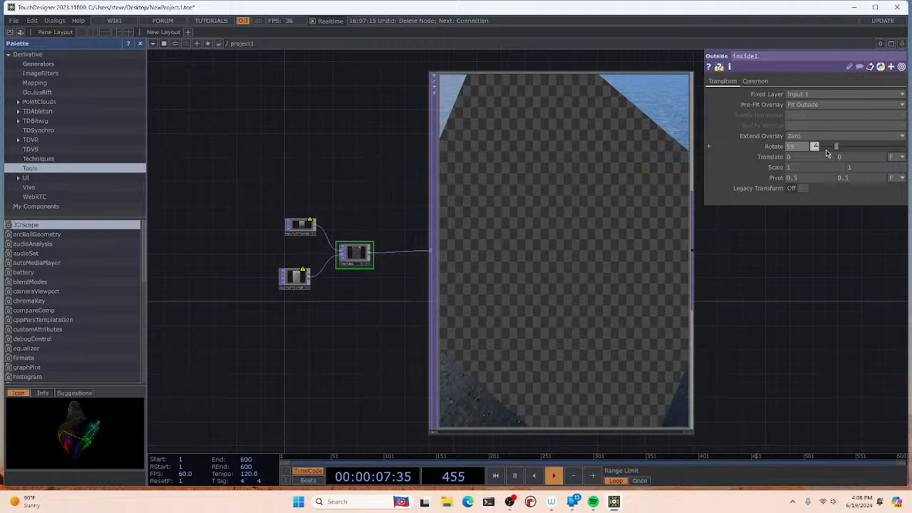
Step: Delete the Outside TOP inside1 from the network
right_click(357, 259)
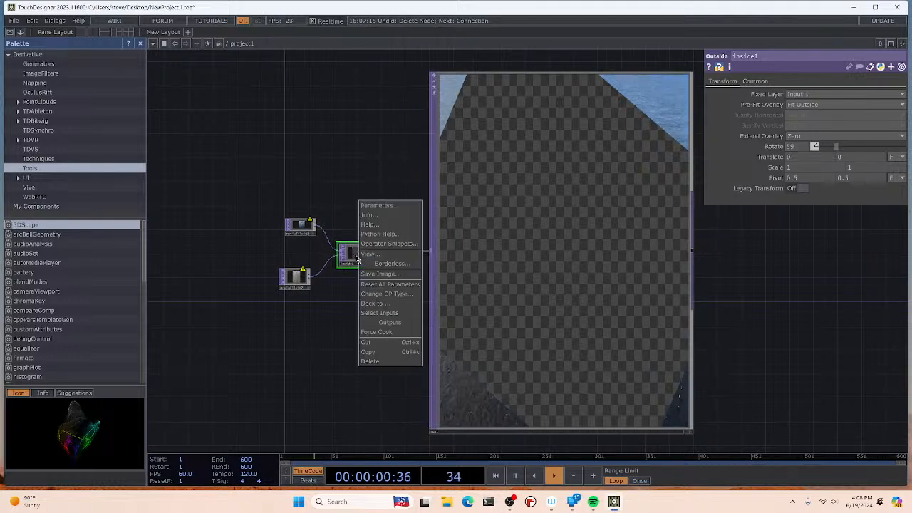
click(369, 362)
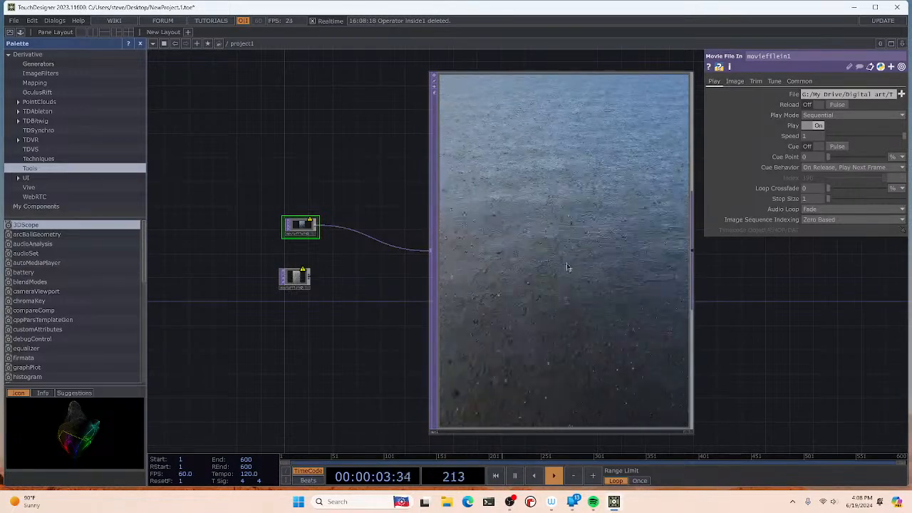
Step: Add a Point Transform TOP between the two movie inputs and the output
right_click(361, 261)
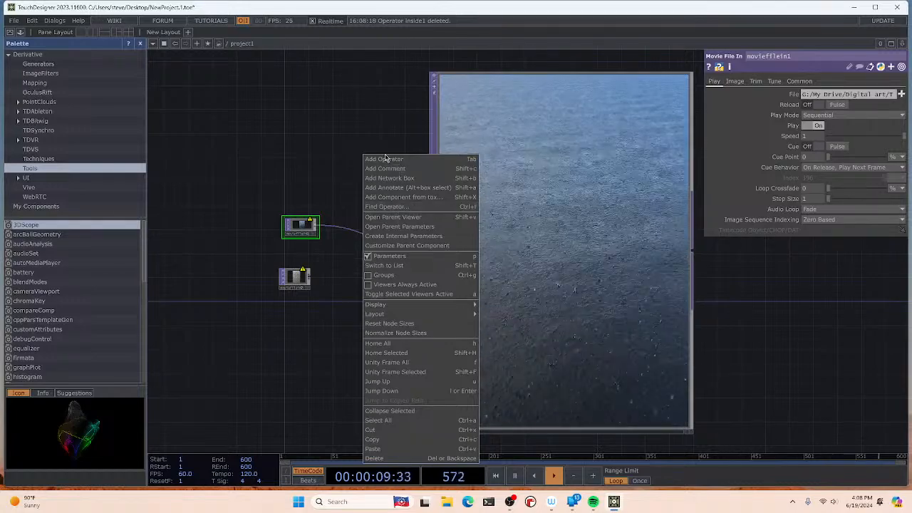
click(385, 161)
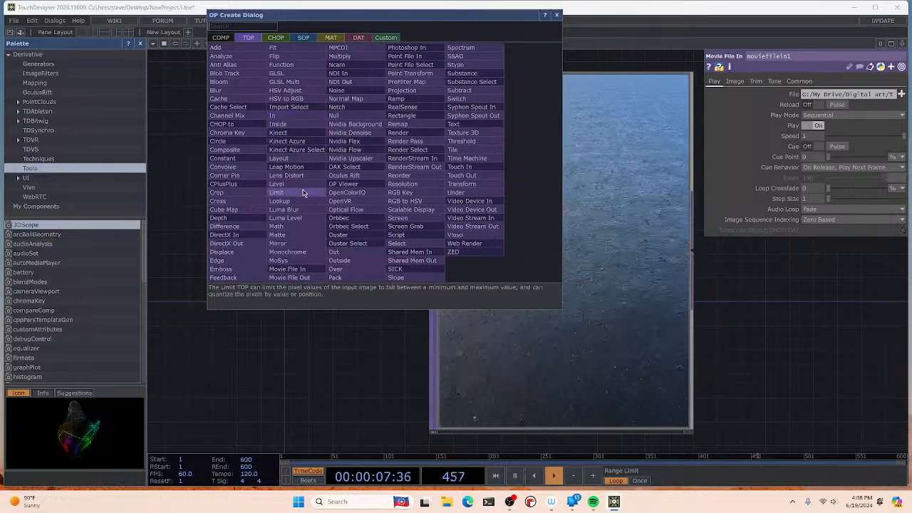
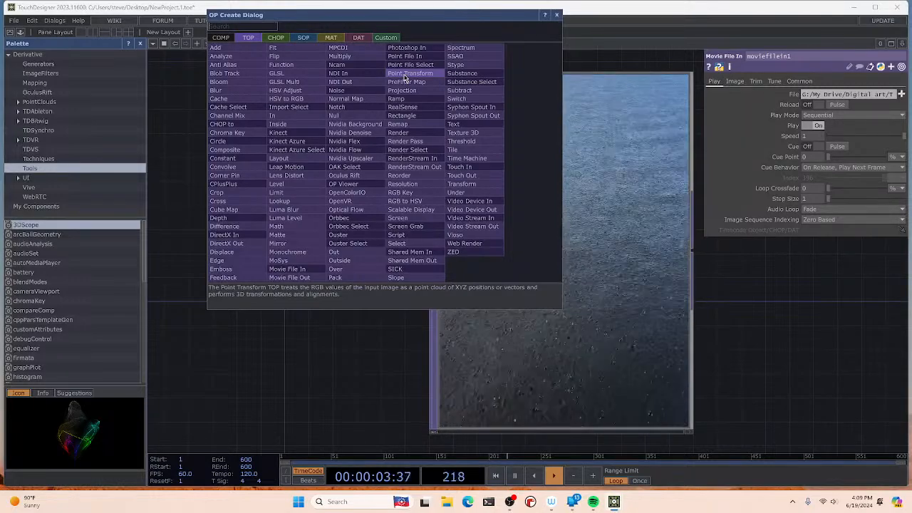
click(405, 75)
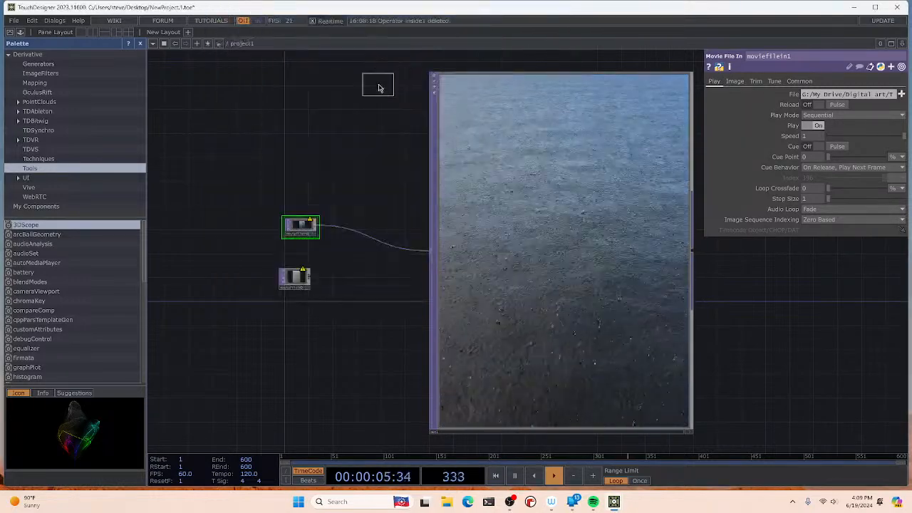
click(340, 260)
Step: Move moviefilein1 away from the Point Transform TOP, and resize and reposition moviefilein2 beneath it
drag(293, 230, 270, 236)
mouse_move(282, 283)
mouse_down()
mouse_move(259, 276)
mouse_move(251, 286)
mouse_move(284, 276)
mouse_up()
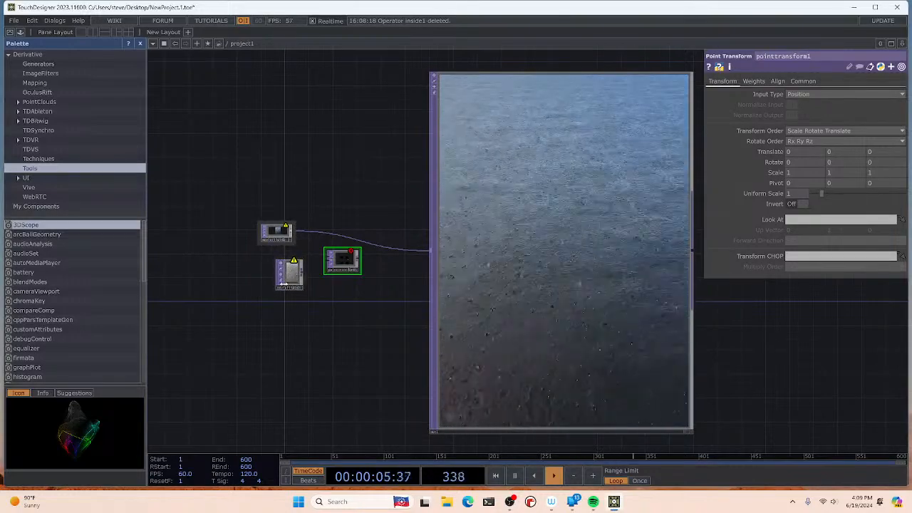
scroll(282, 278, up, 5)
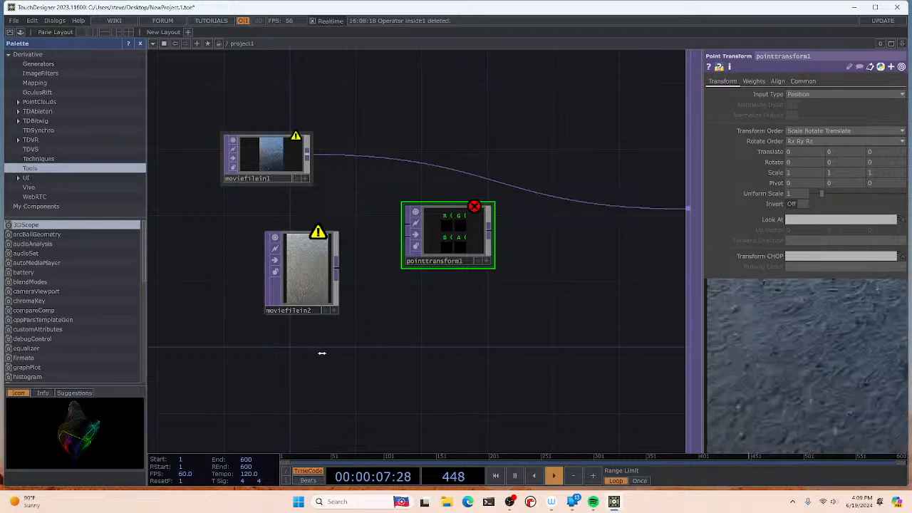
drag(270, 283, 246, 281)
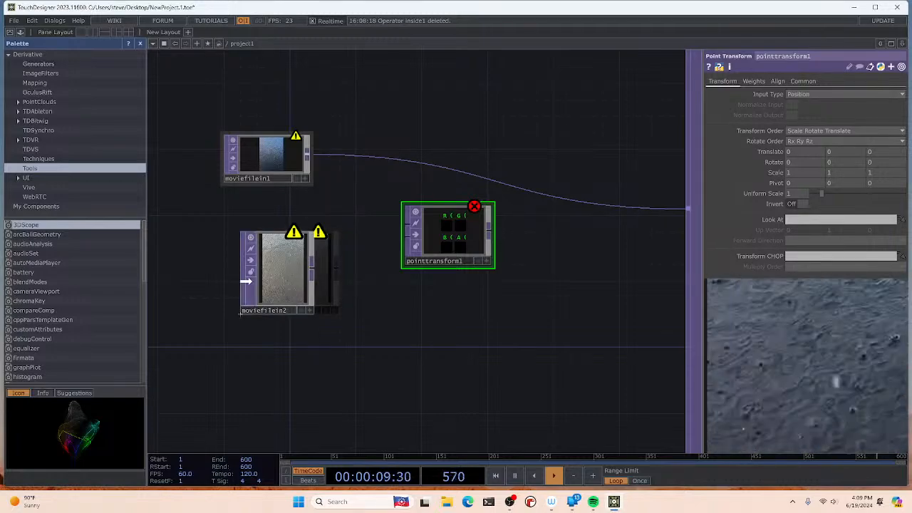
scroll(320, 310, down, 6)
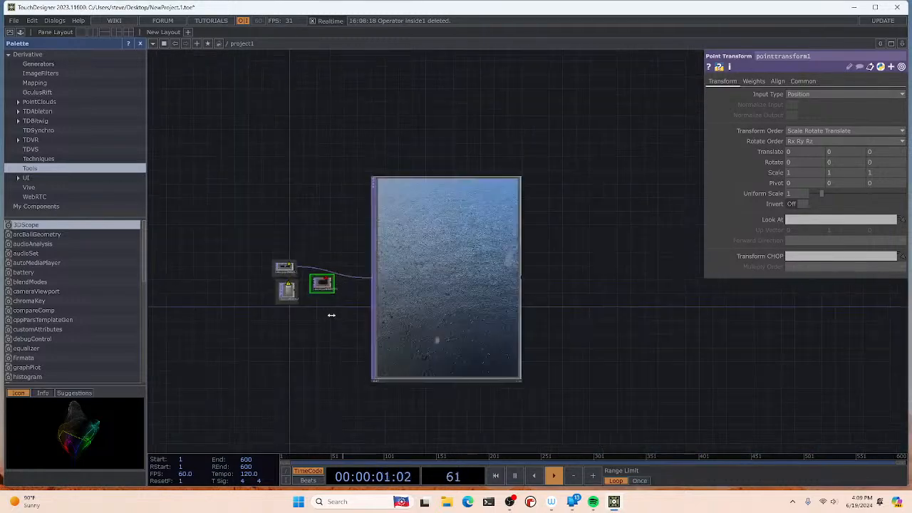
Step: Disconnect moviefilein1 from the output, feed both movie inputs into pointtransform1 and connect pointtransform1 to the output
scroll(304, 270, up, 4)
right_click(305, 269)
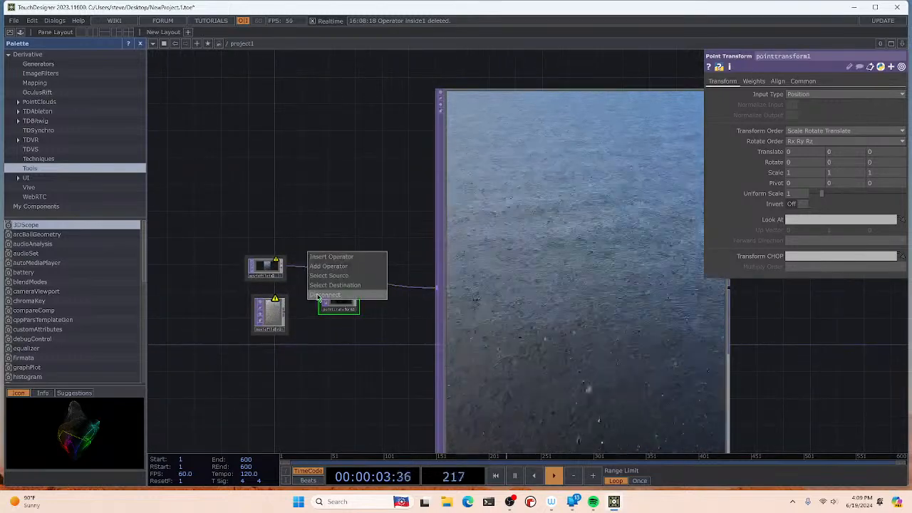
click(325, 294)
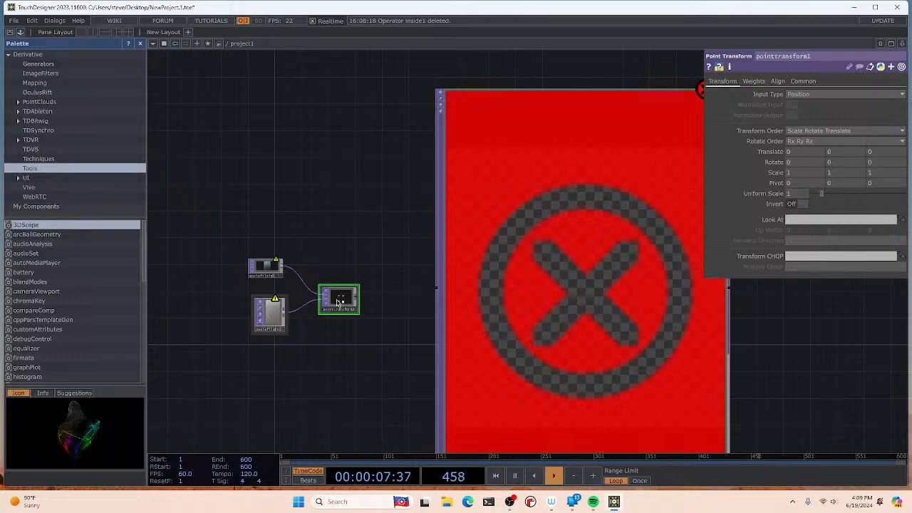
drag(355, 300, 486, 282)
Step: Examine the R, G, B and A channel previews in pointtransform1's viewer alongside the output image
scroll(406, 282, down, 5)
scroll(400, 285, up, 4)
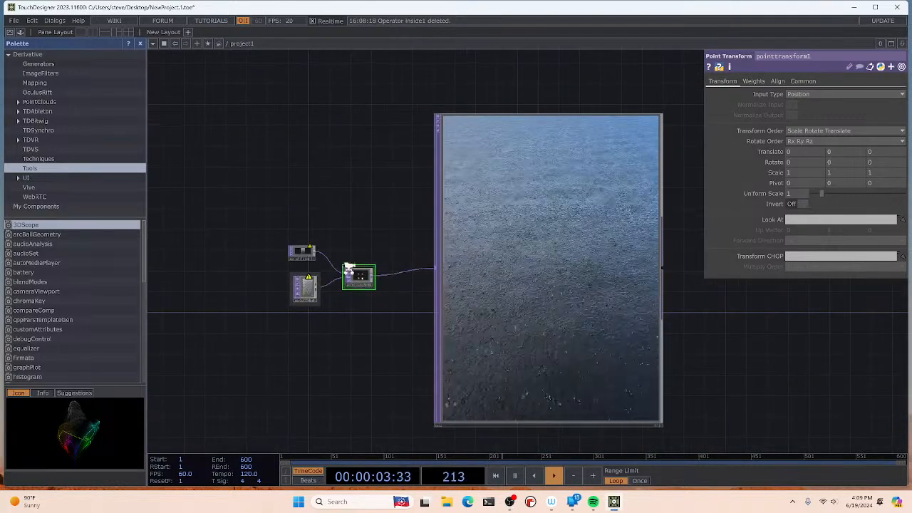
scroll(350, 275, up, 7)
scroll(402, 308, up, 5)
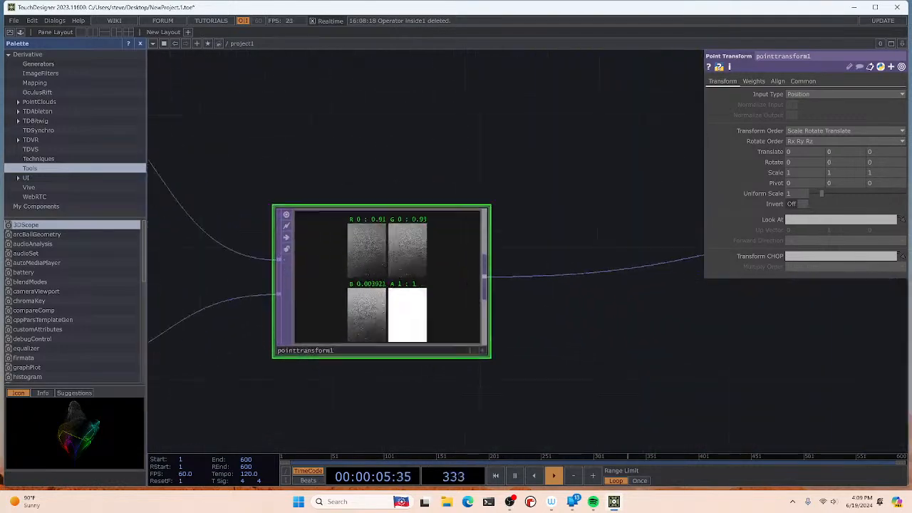
scroll(392, 289, down, 2)
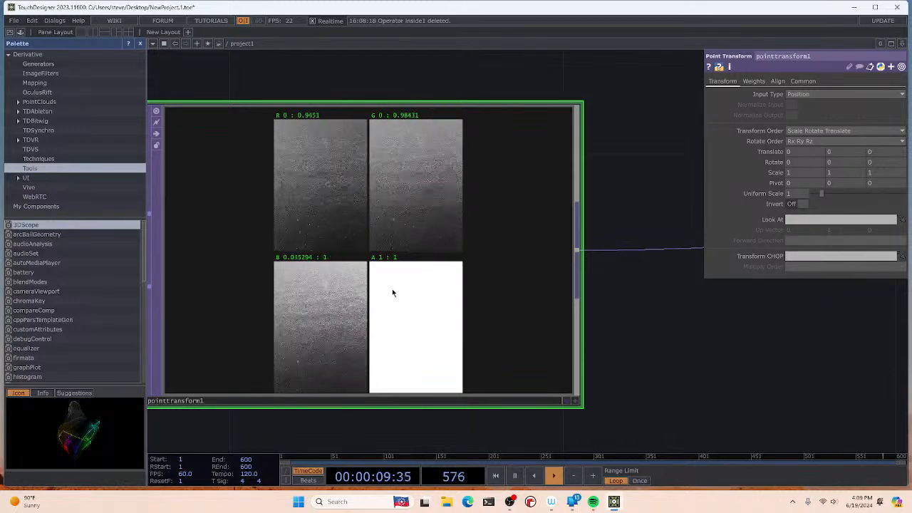
scroll(392, 289, down, 2)
scroll(392, 289, down, 4)
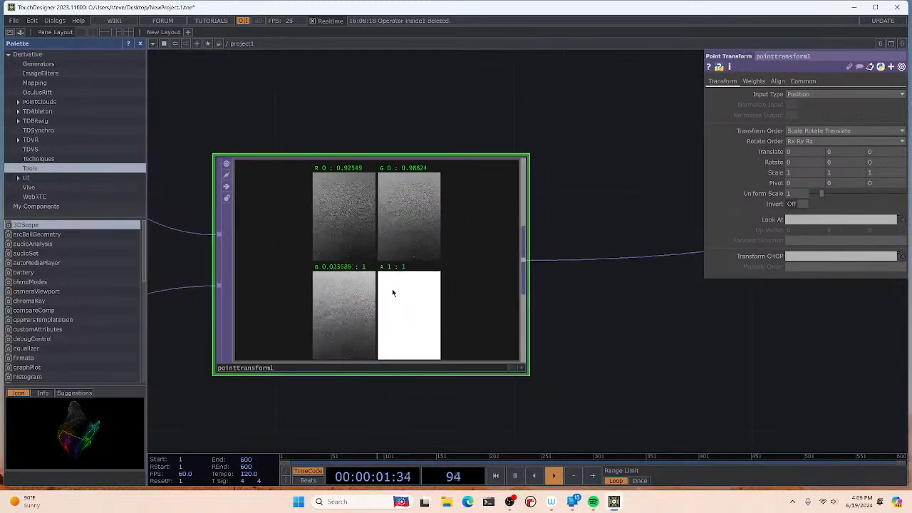
scroll(456, 307, down, 3)
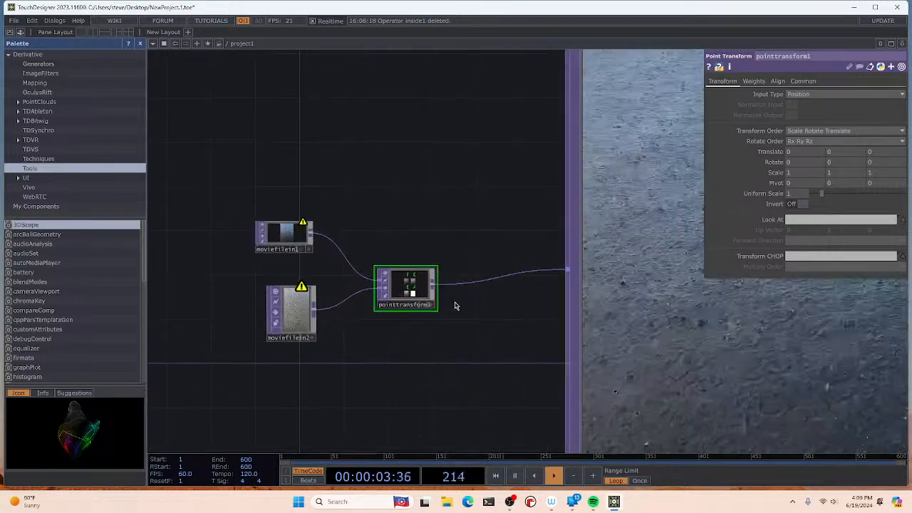
scroll(428, 349, down, 1)
scroll(404, 333, down, 4)
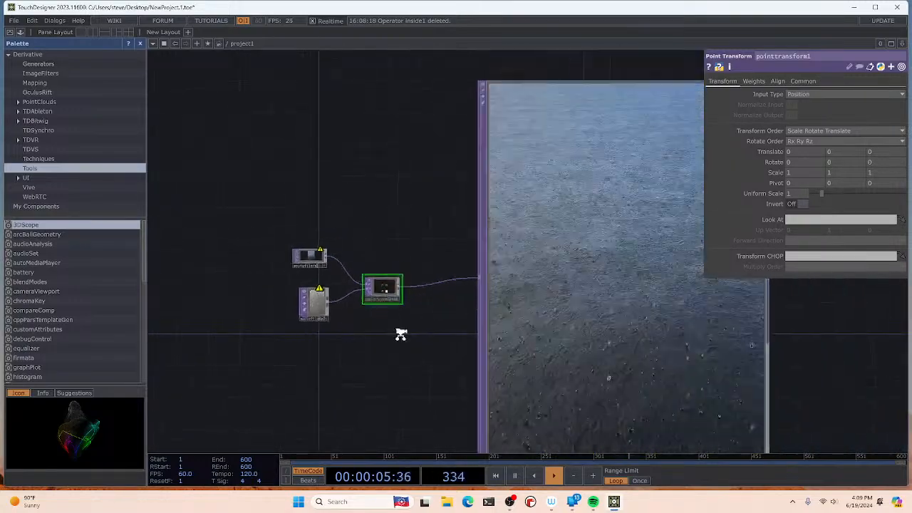
scroll(397, 285, up, 2)
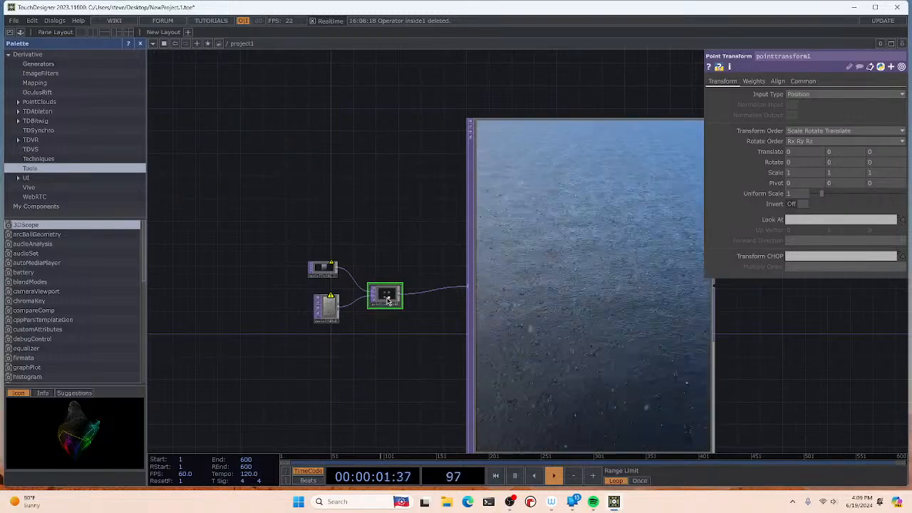
scroll(417, 298, up, 5)
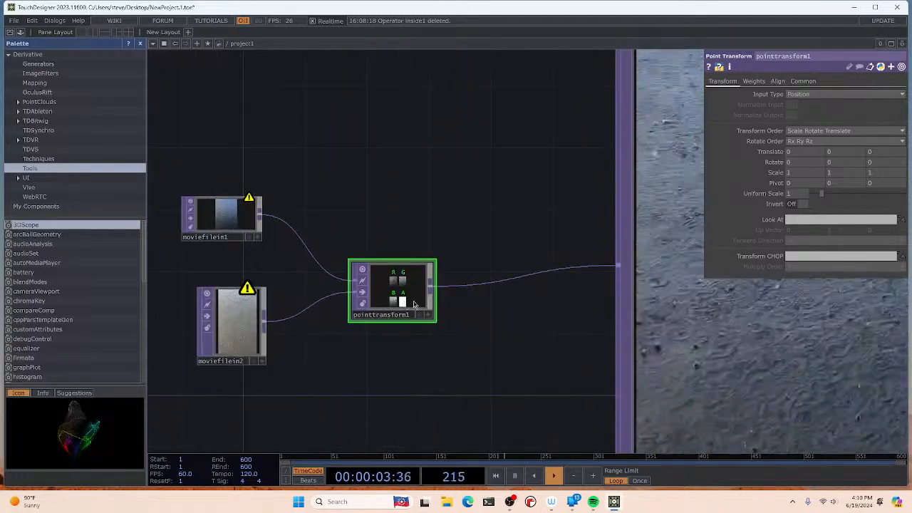
scroll(387, 320, down, 3)
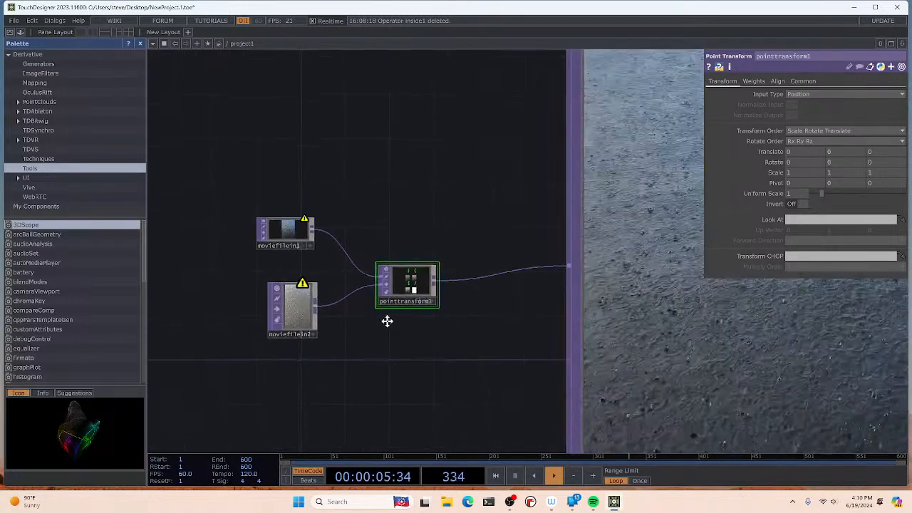
scroll(369, 288, up, 2)
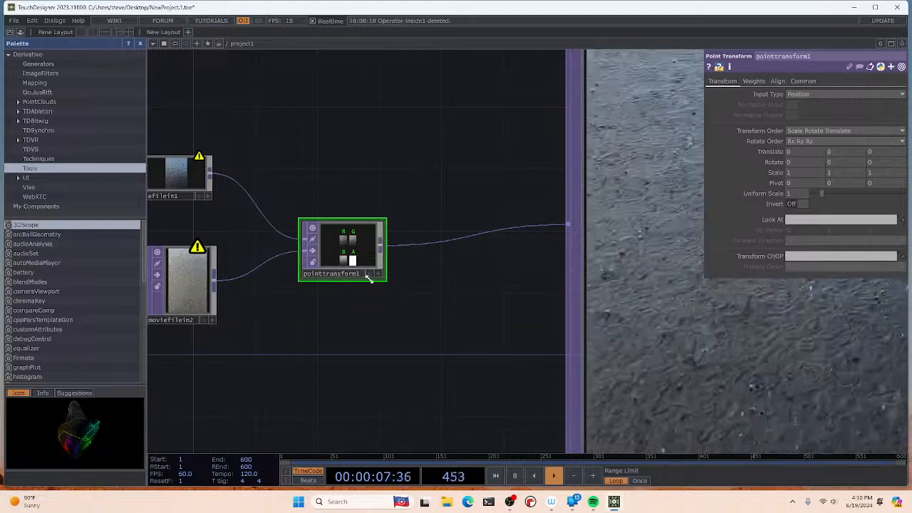
Step: Compare pointtransform1's enlarged R, G, B and A channel previews with the full output image
scroll(374, 281, down, 6)
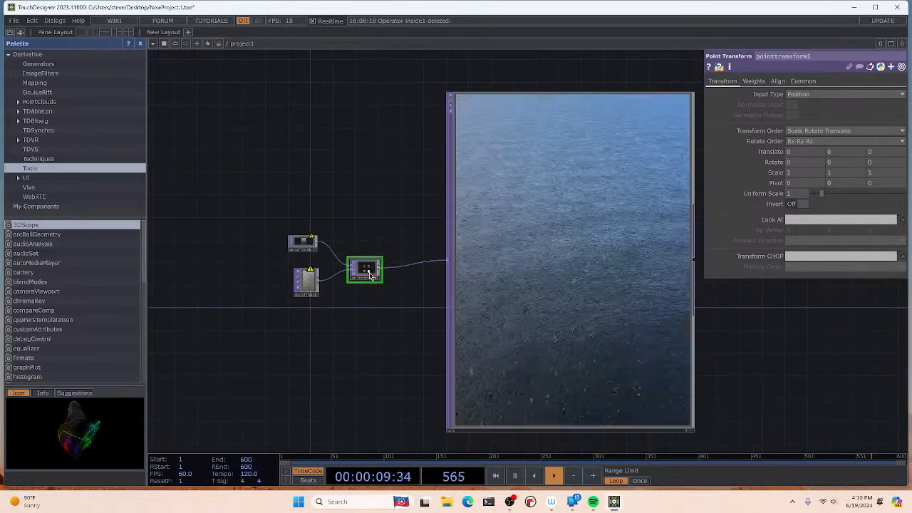
scroll(370, 273, up, 8)
scroll(369, 275, up, 4)
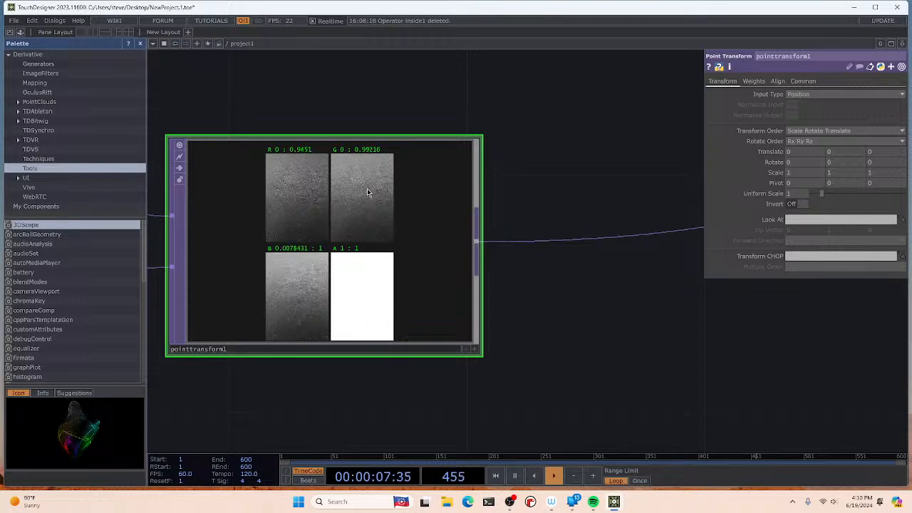
scroll(301, 281, down, 3)
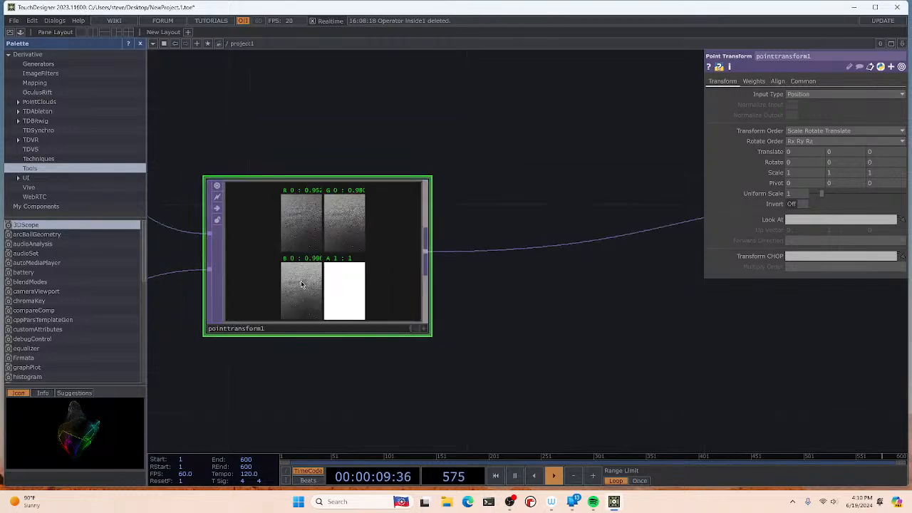
scroll(301, 281, up, 3)
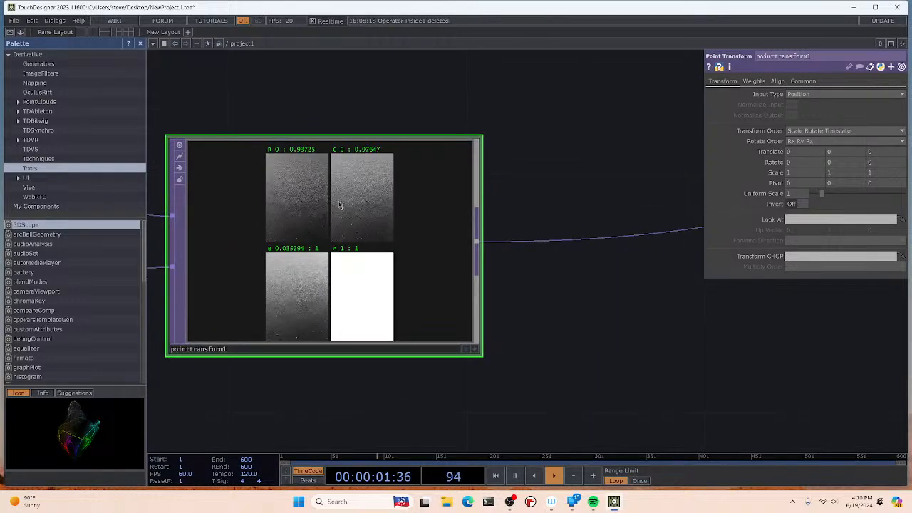
scroll(318, 230, down, 3)
scroll(492, 258, down, 2)
Step: Add a Noise TOP after pointtransform1, feed pointtransform1 into it, and connect it to the output
right_click(488, 260)
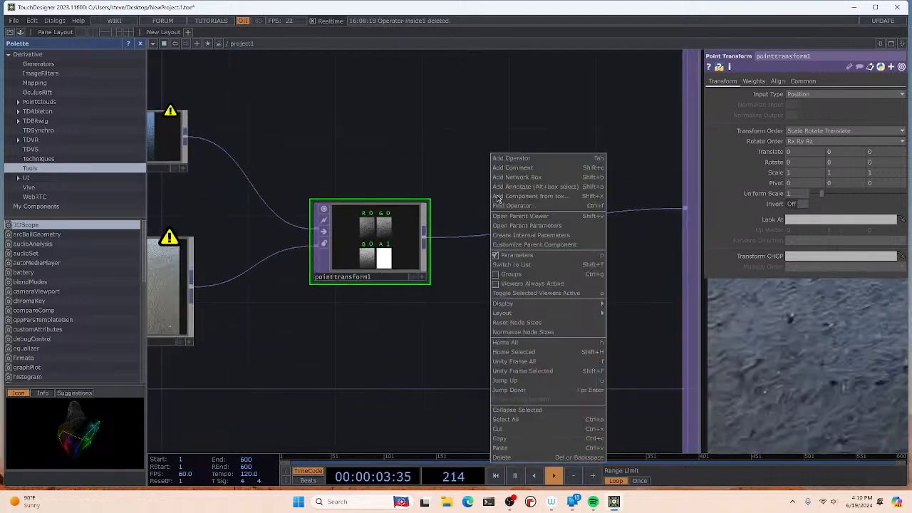
click(515, 157)
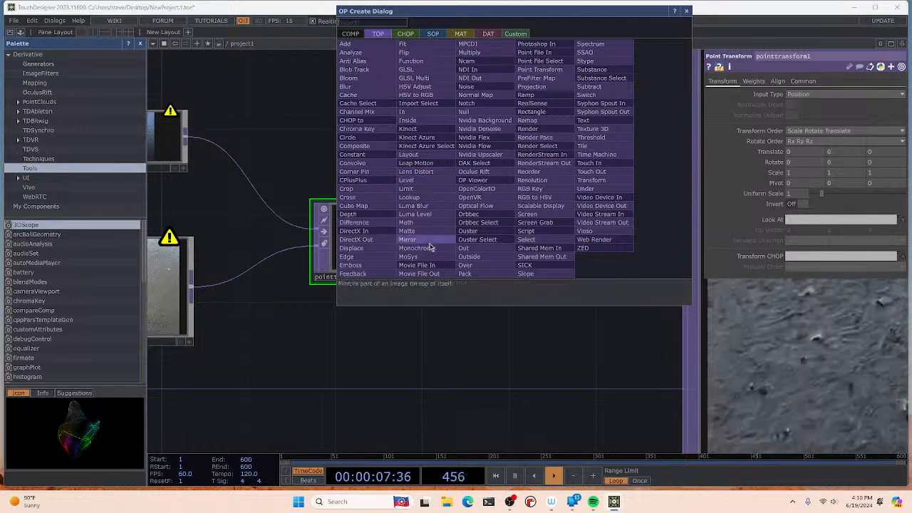
click(482, 92)
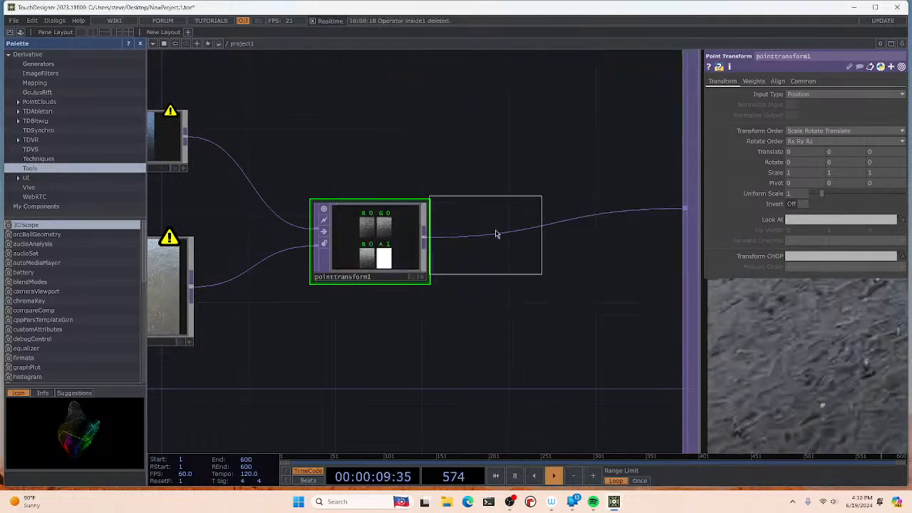
click(529, 225)
drag(425, 241, 467, 209)
drag(578, 220, 684, 208)
scroll(658, 250, down, 8)
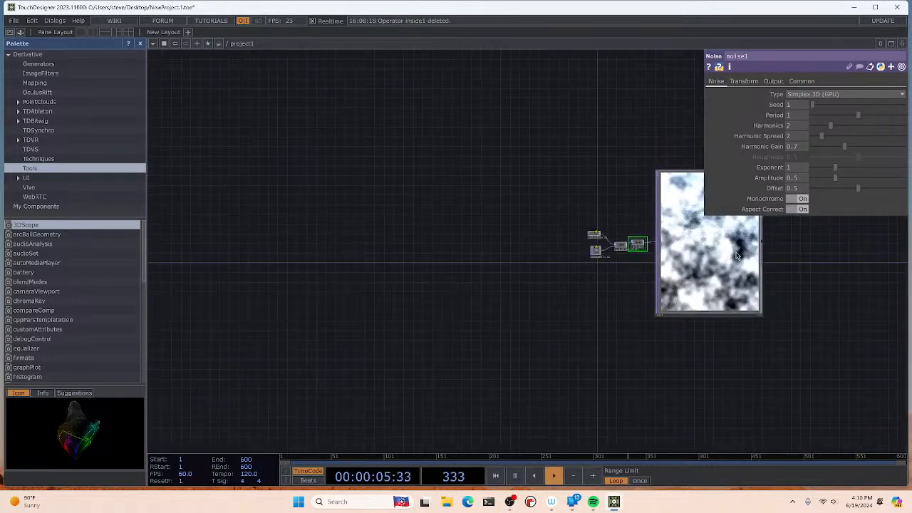
Step: Delete the Noise TOP and disconnect pointtransform1 from the output
scroll(728, 258, up, 8)
right_click(393, 247)
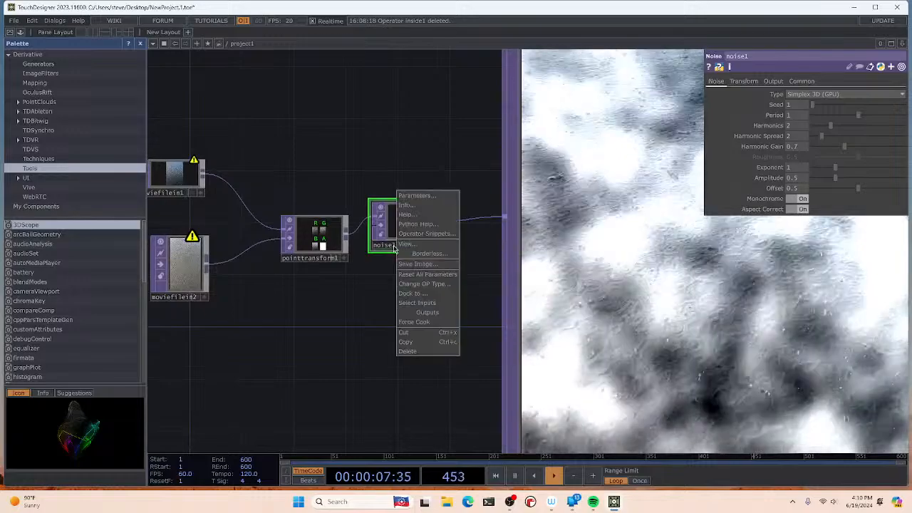
click(428, 342)
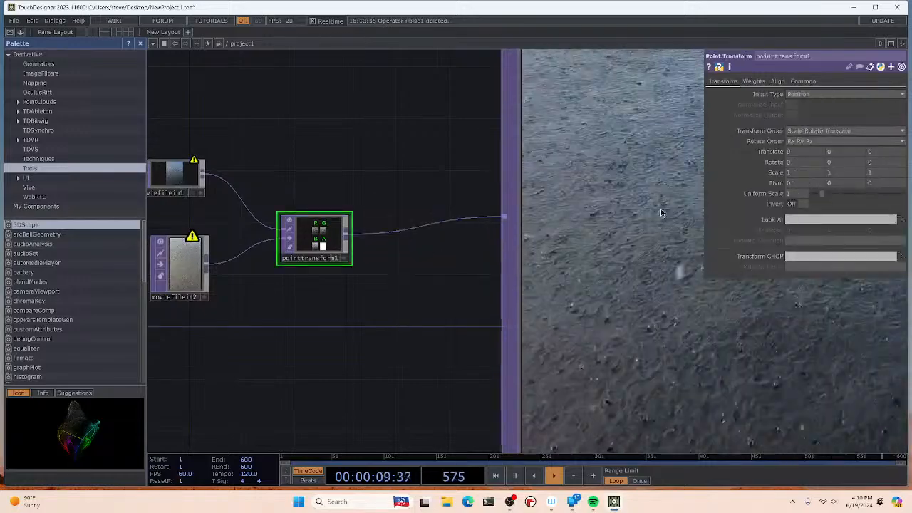
right_click(403, 235)
click(426, 261)
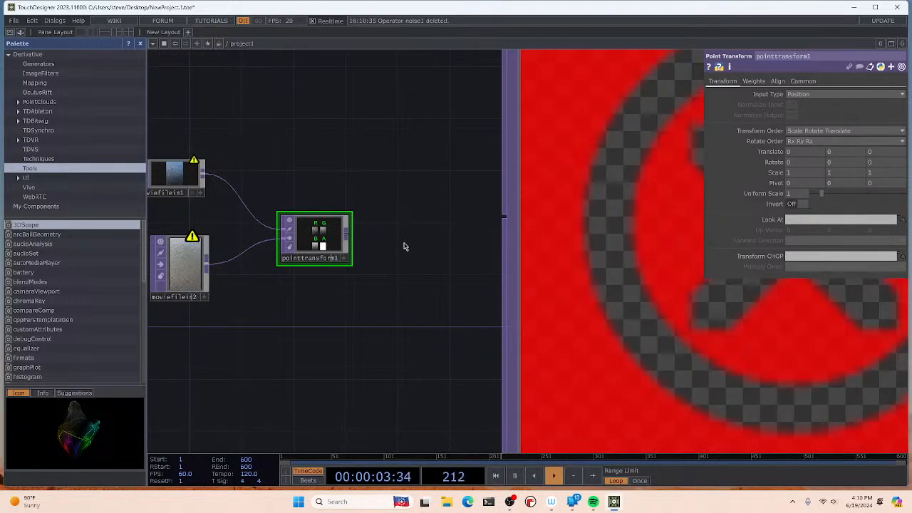
right_click(404, 245)
click(428, 148)
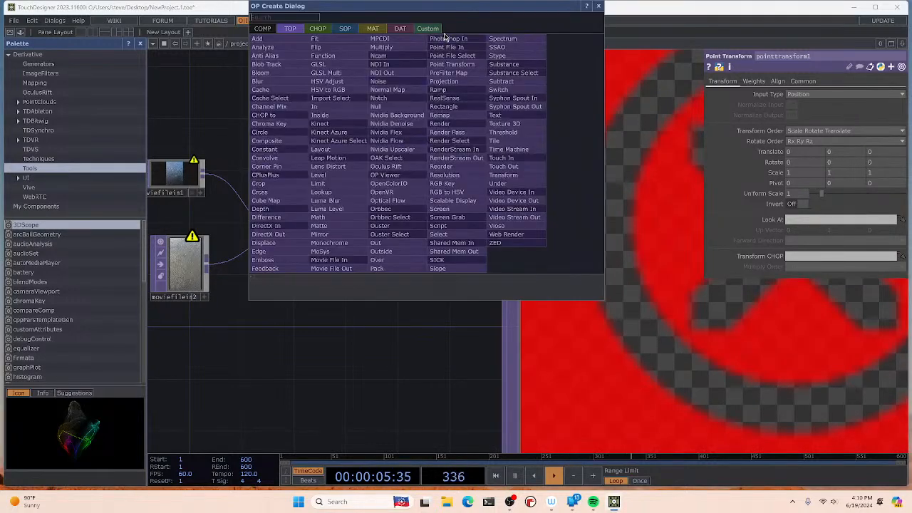
click(345, 420)
Step: Add a Point File In TOP between pointtransform1 and the output
right_click(394, 253)
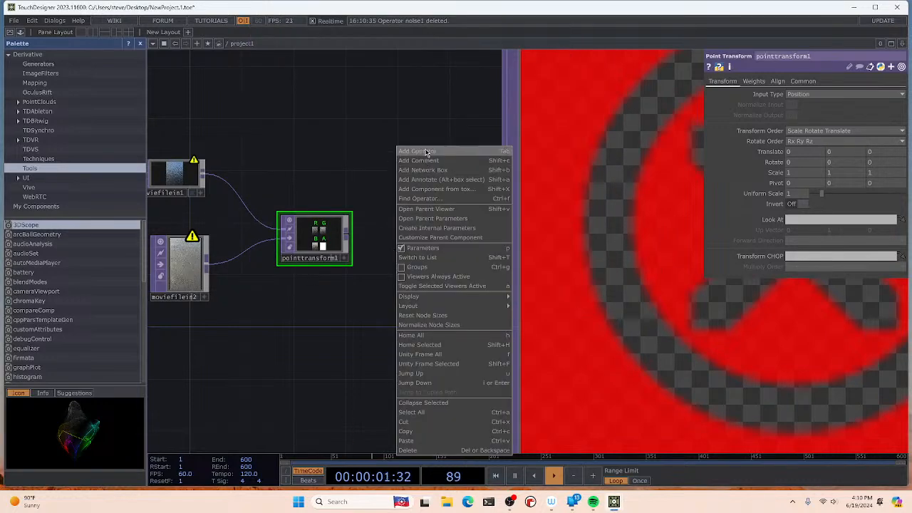
click(426, 152)
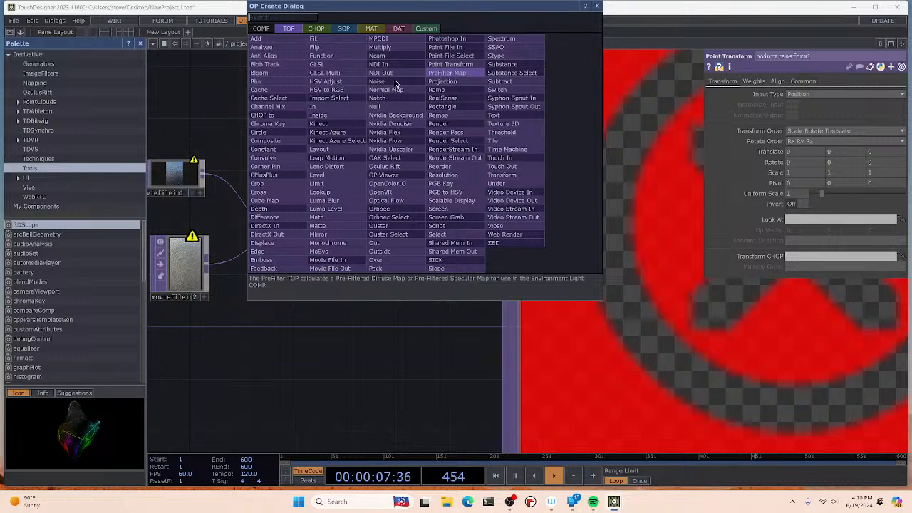
click(448, 48)
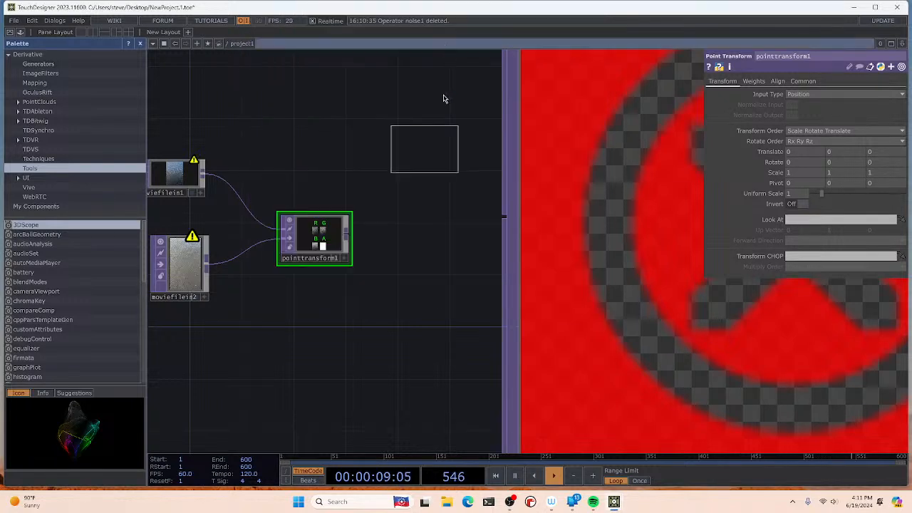
click(409, 246)
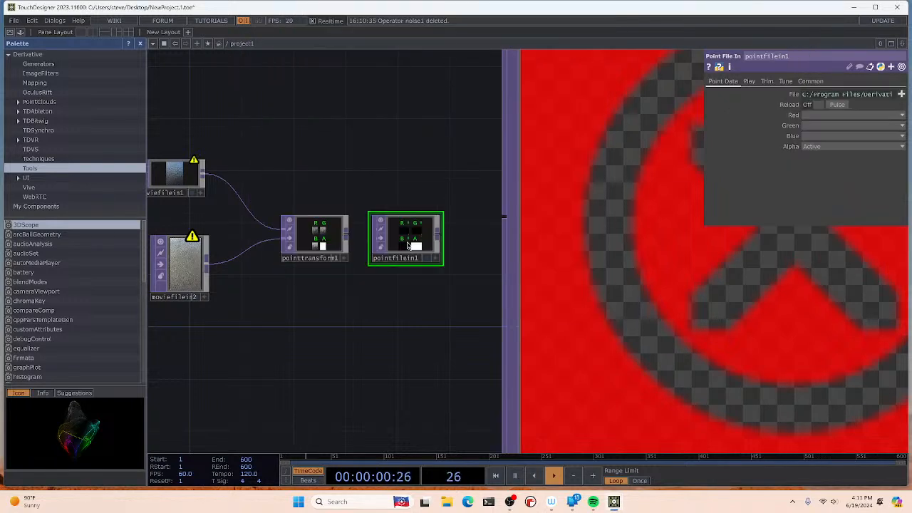
Step: Try to wire pointtransform1 into pointfilein1, and inspect pointfilein1's channel previews and Red channel setting
click(345, 236)
drag(361, 238, 362, 198)
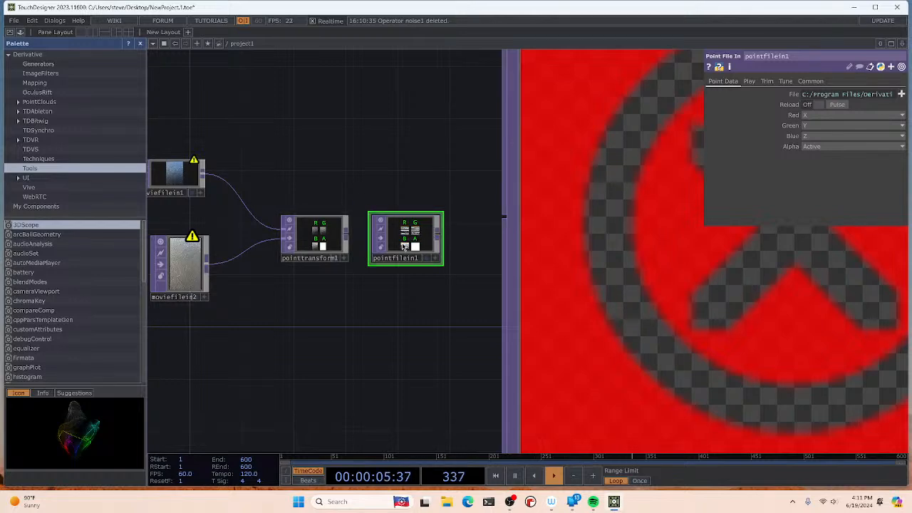
scroll(406, 245, up, 8)
scroll(414, 247, down, 8)
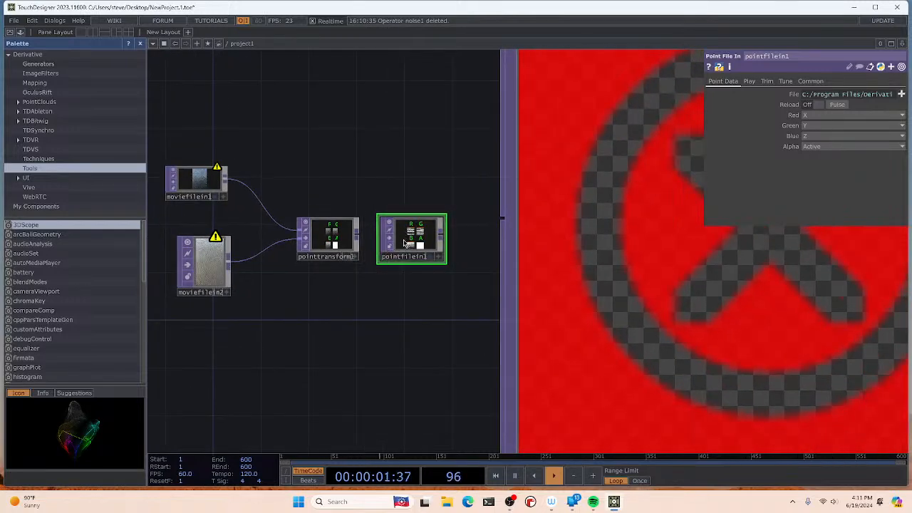
click(815, 116)
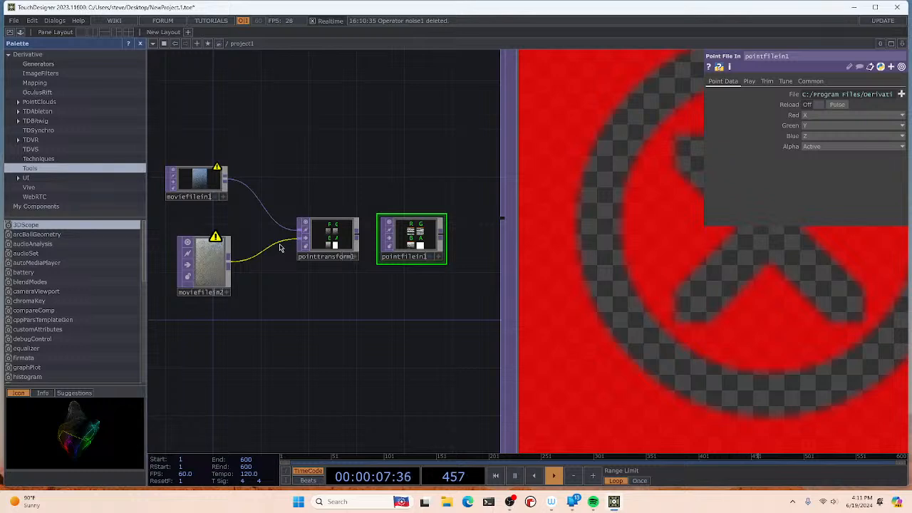
Step: Move pointfilein1 beneath moviefilein2 and use it in place of moviefilein2 as pointtransform1's second input
drag(390, 225, 292, 153)
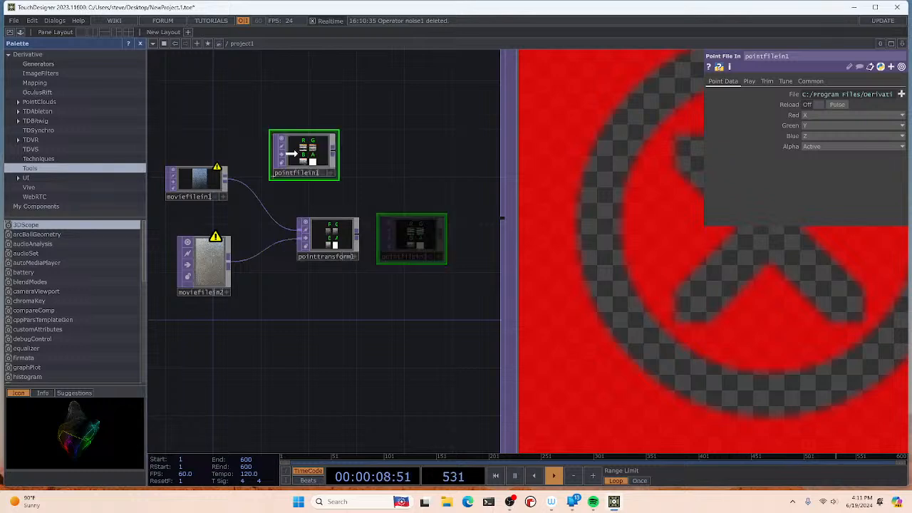
right_click(289, 244)
drag(292, 152, 218, 359)
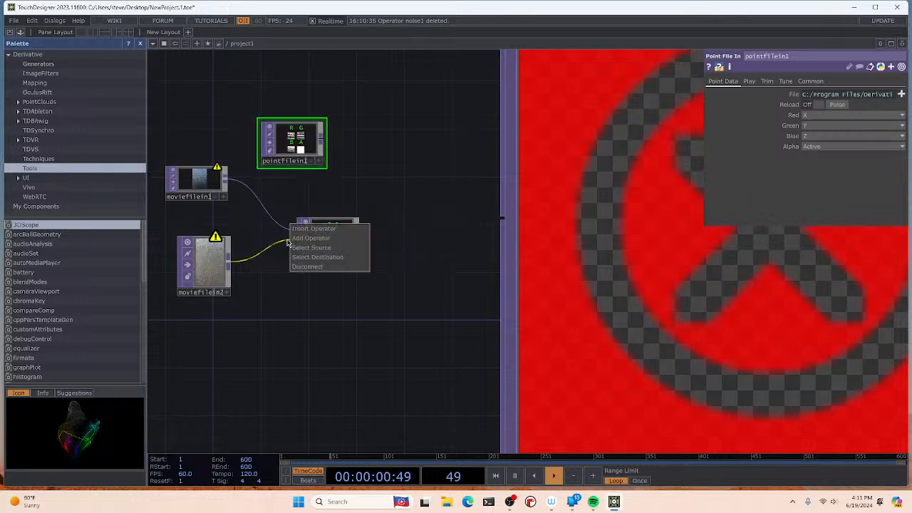
click(308, 266)
click(275, 329)
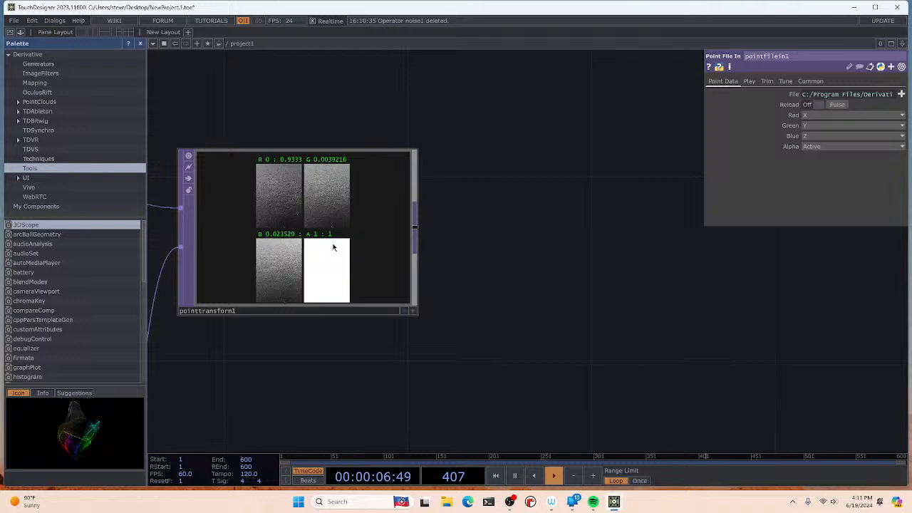
Step: Disconnect pointfilein1 from pointtransform1 and delete the Point File In TOP
right_click(166, 264)
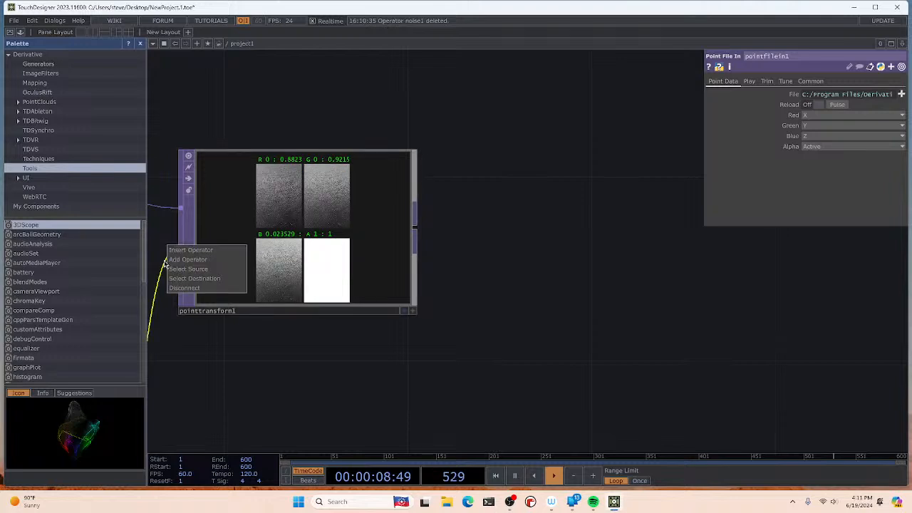
click(184, 288)
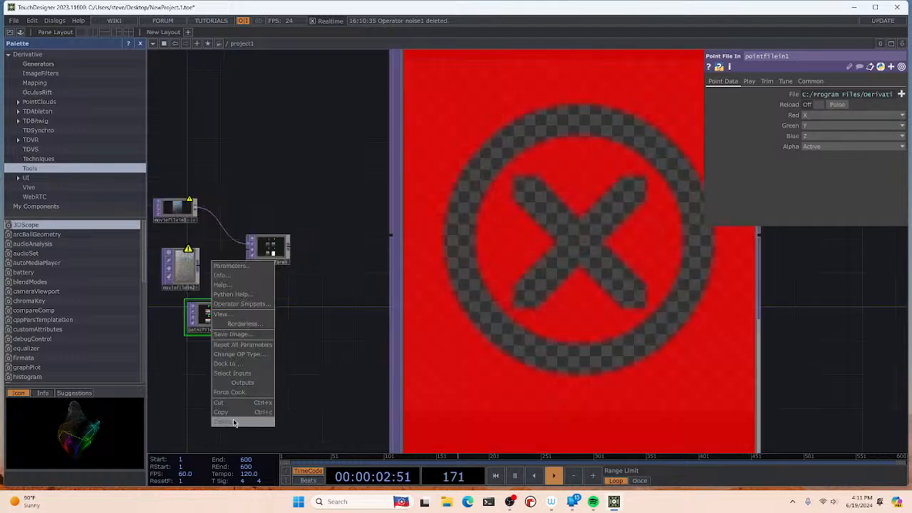
click(234, 423)
Step: Add a Rectangle TOP between pointtransform1 and the output
right_click(314, 250)
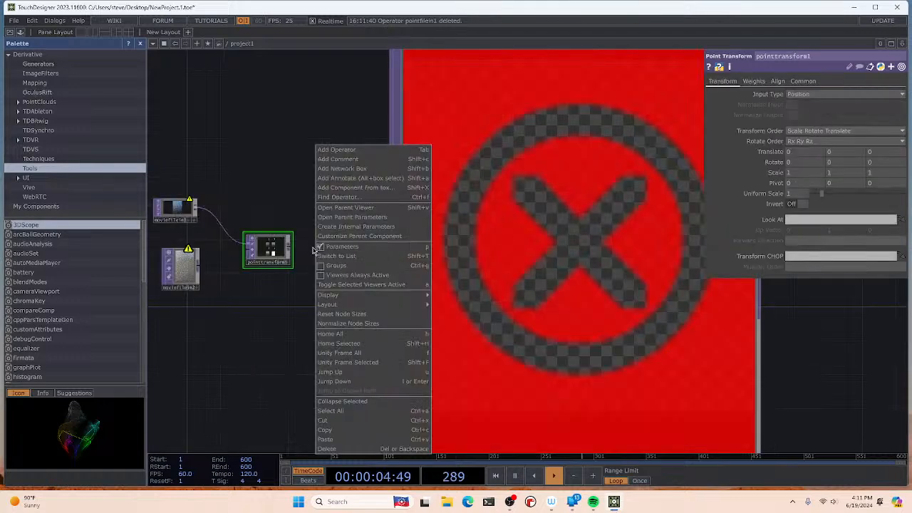
click(336, 149)
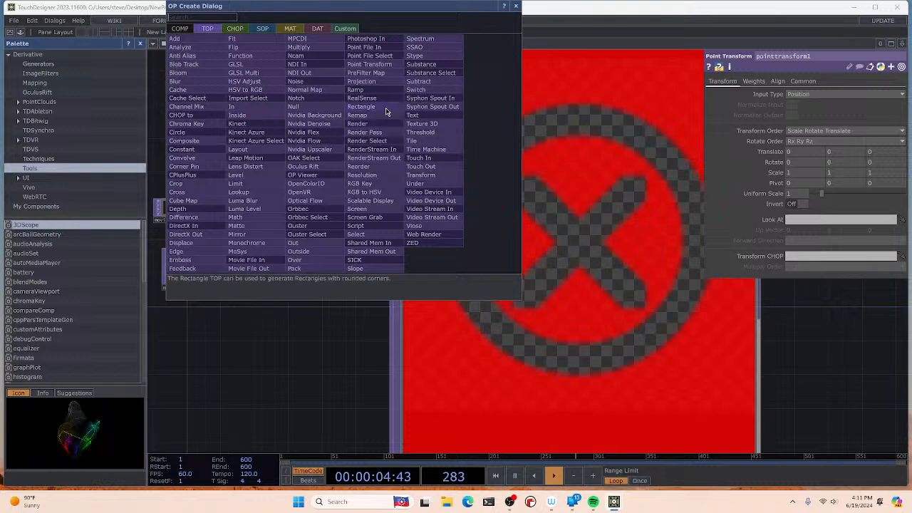
click(386, 109)
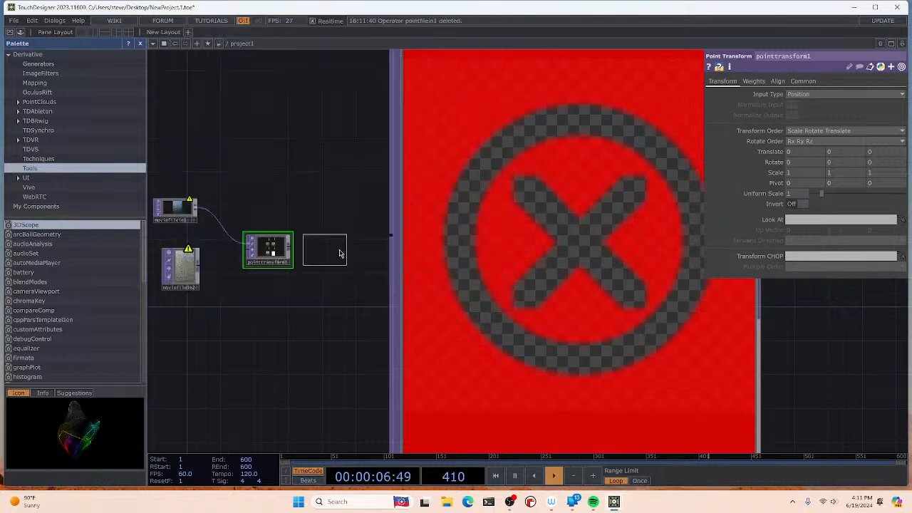
click(340, 253)
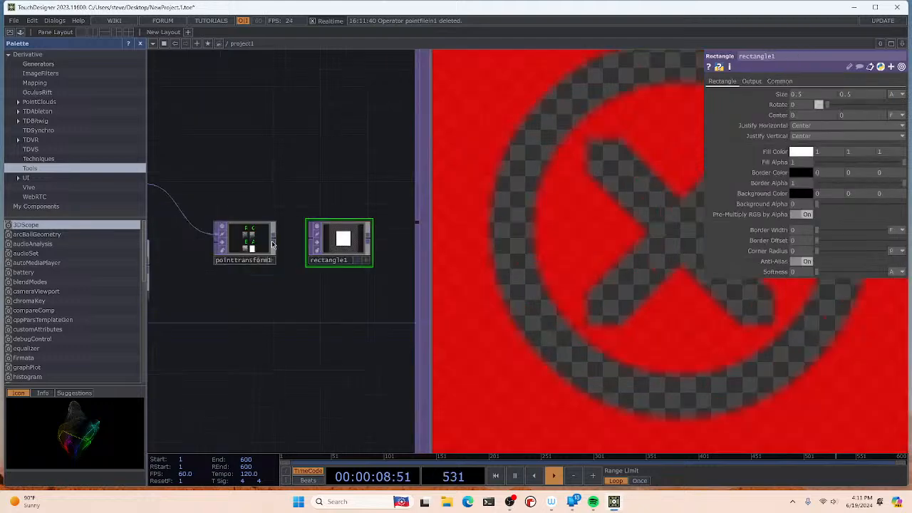
Step: Wire the Point Transform operator into the Rectangle operator, and delete both of them from the network
drag(272, 244, 369, 241)
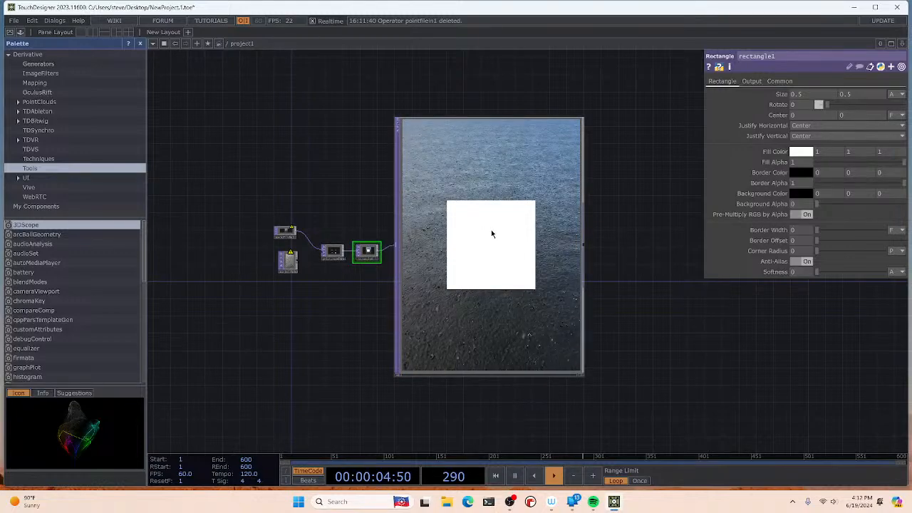
right_click(368, 251)
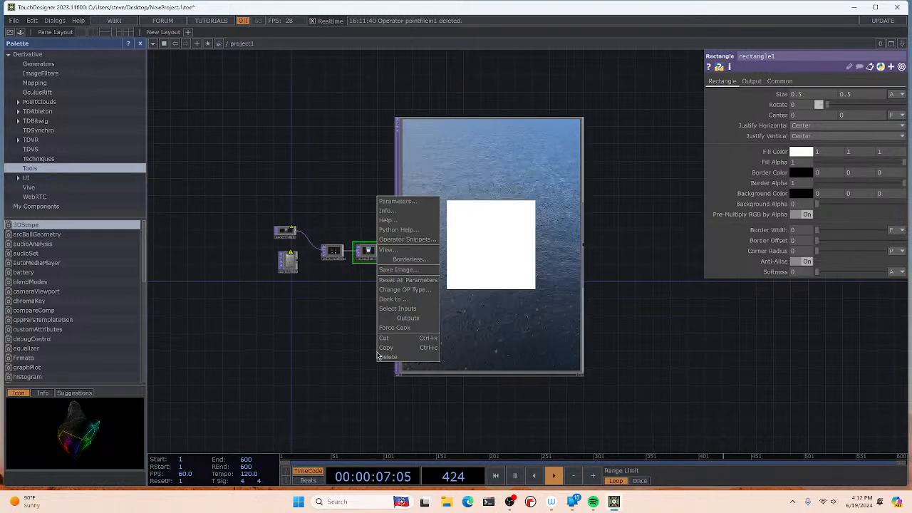
click(389, 352)
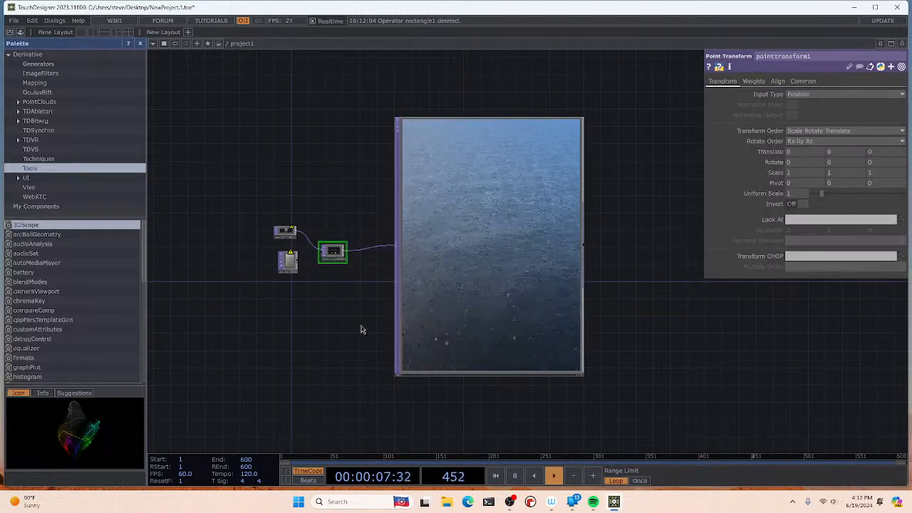
right_click(329, 251)
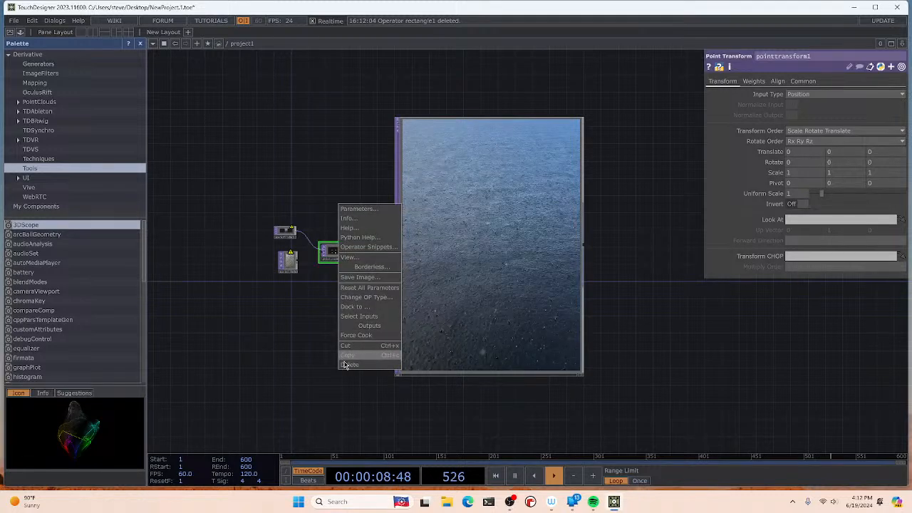
click(345, 365)
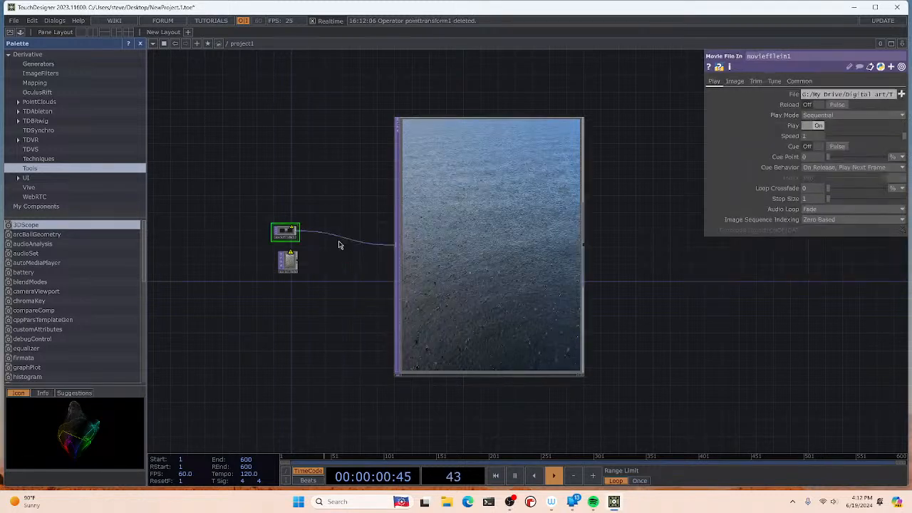
Step: Place a Screen Grab operator in the network beside the two movie inputs and view its captured image
key(Tab)
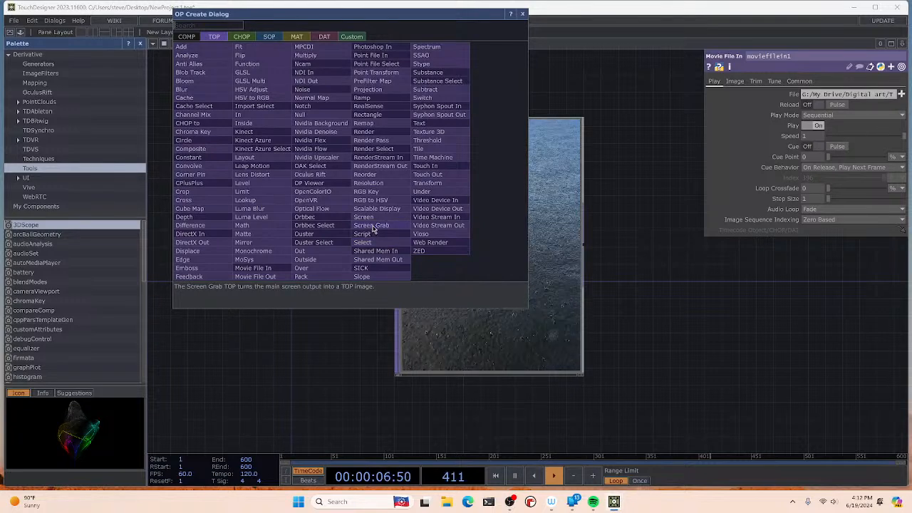
click(372, 227)
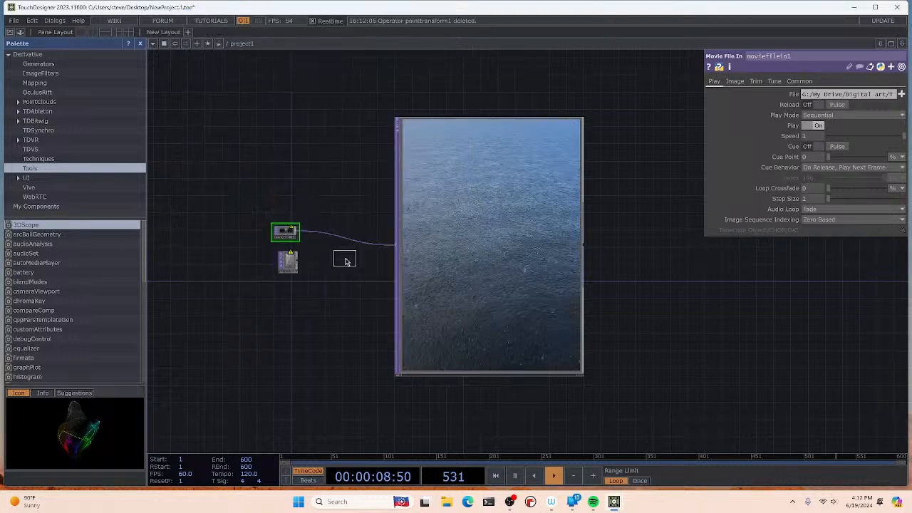
click(345, 261)
scroll(333, 255, up, 5)
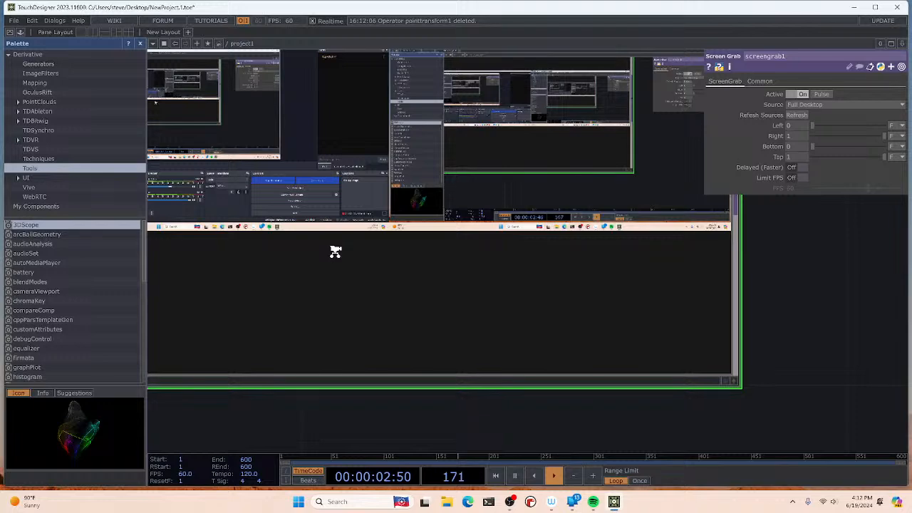
scroll(335, 252, down, 5)
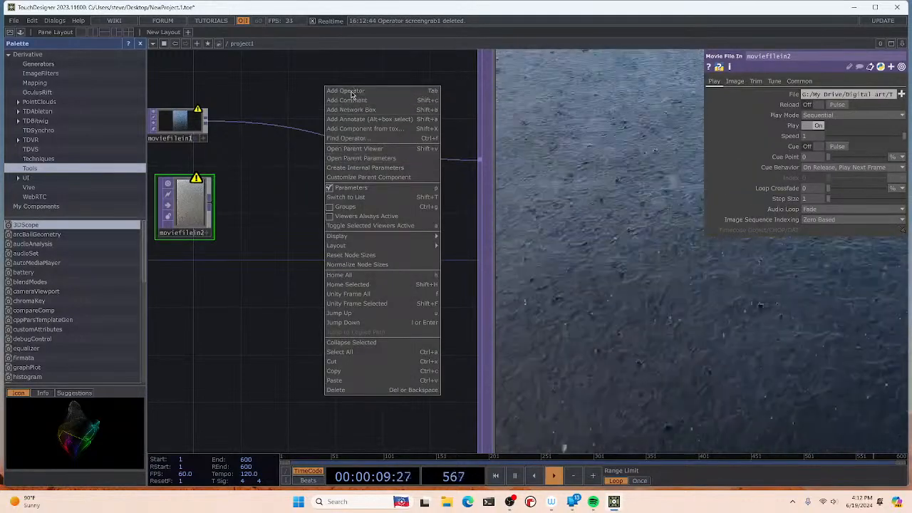
Step: Add a Slope operator and wire it between the first movie input and the output operator
click(351, 92)
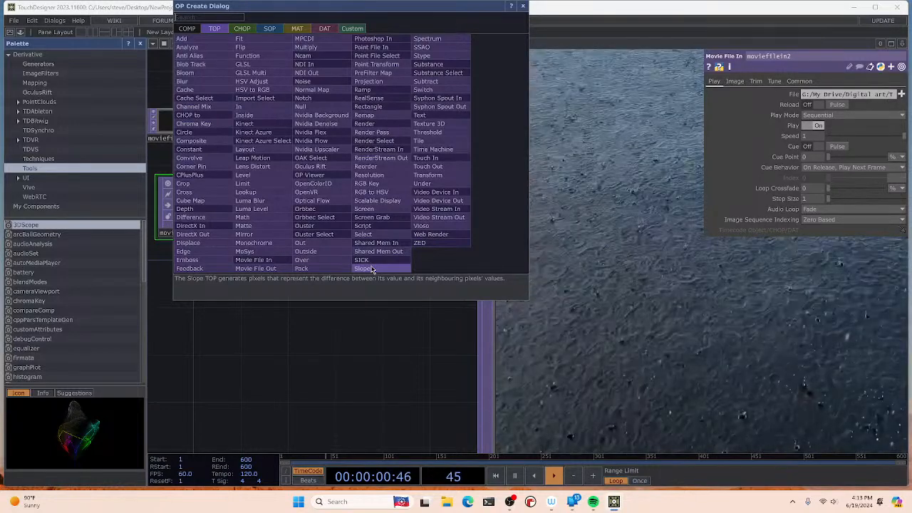
click(371, 269)
click(304, 203)
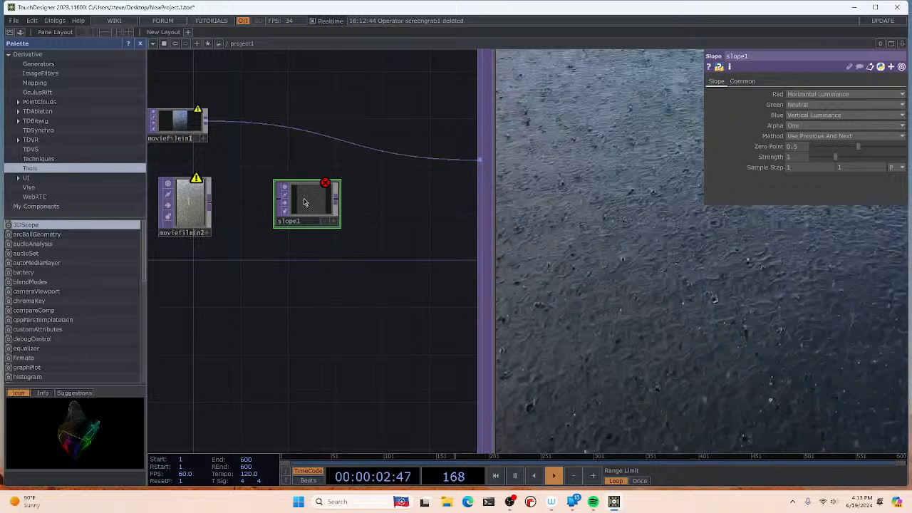
drag(206, 121, 276, 202)
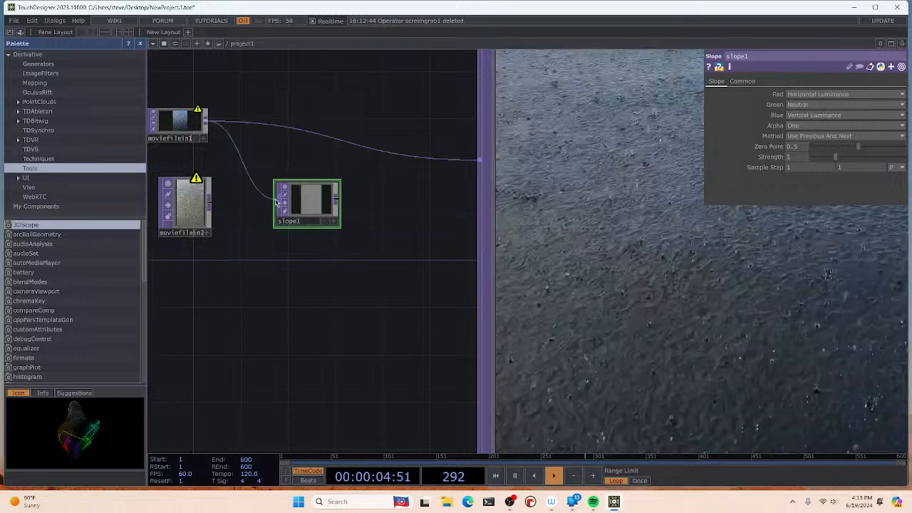
scroll(458, 200, down, 5)
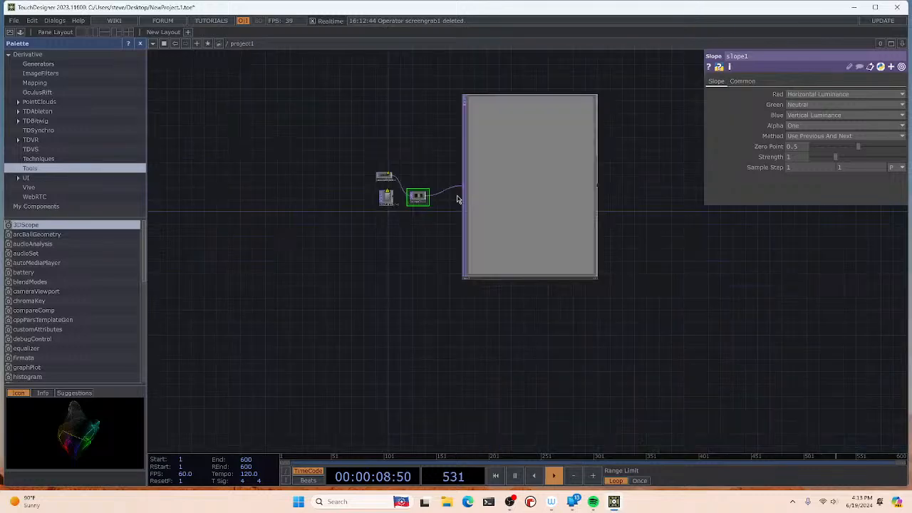
Step: Try Horizontal Alpha, Vertical Alpha and Vertical RGB Average as the Slope operator's red channel source
scroll(342, 226, up, 7)
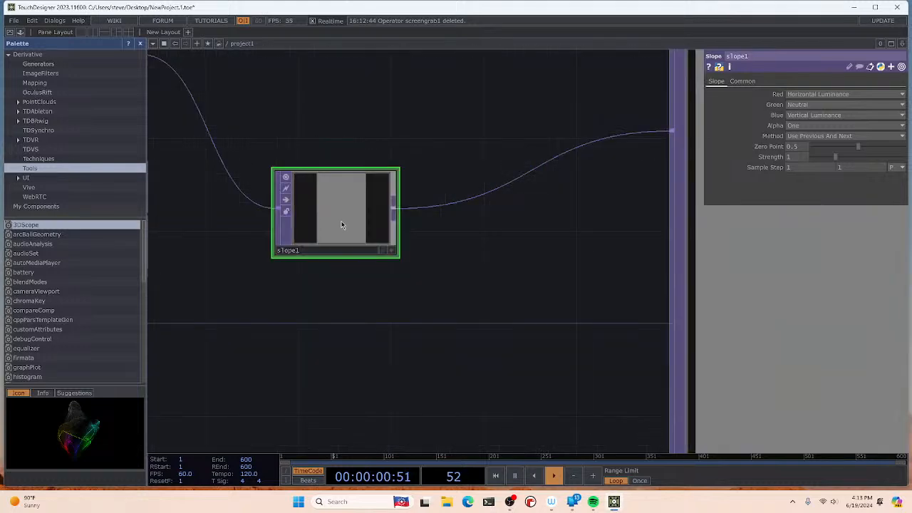
scroll(752, 239, down, 2)
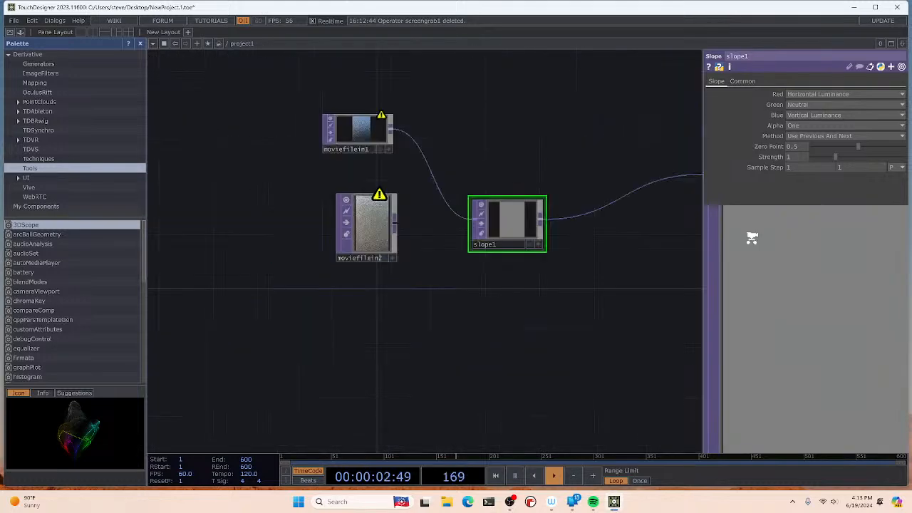
scroll(383, 272, down, 2)
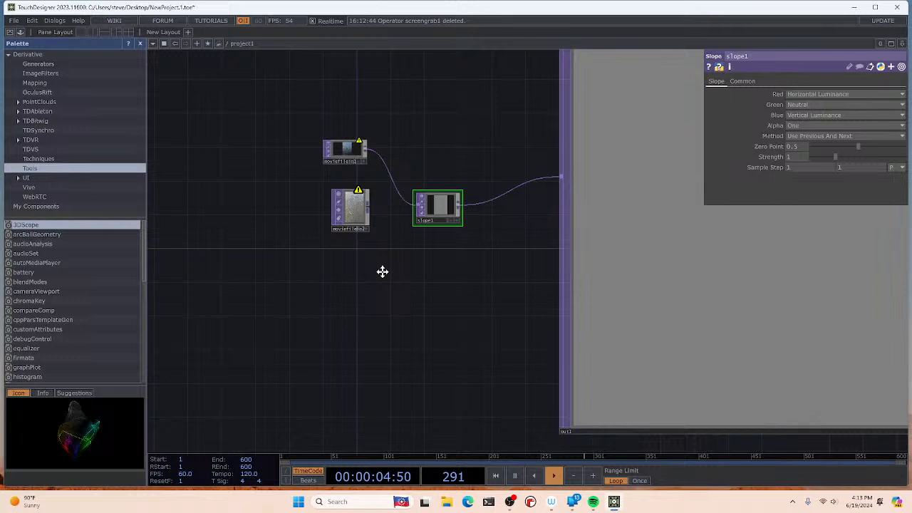
scroll(383, 271, down, 2)
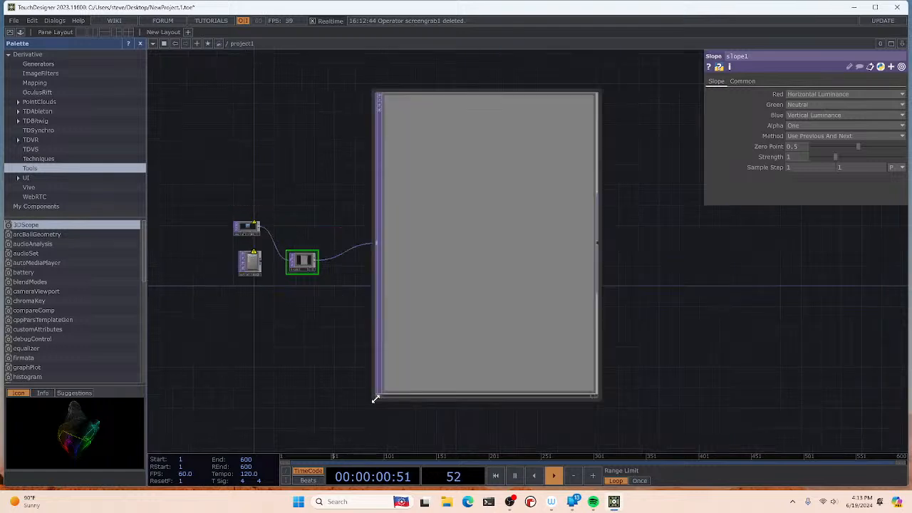
drag(334, 390, 385, 380)
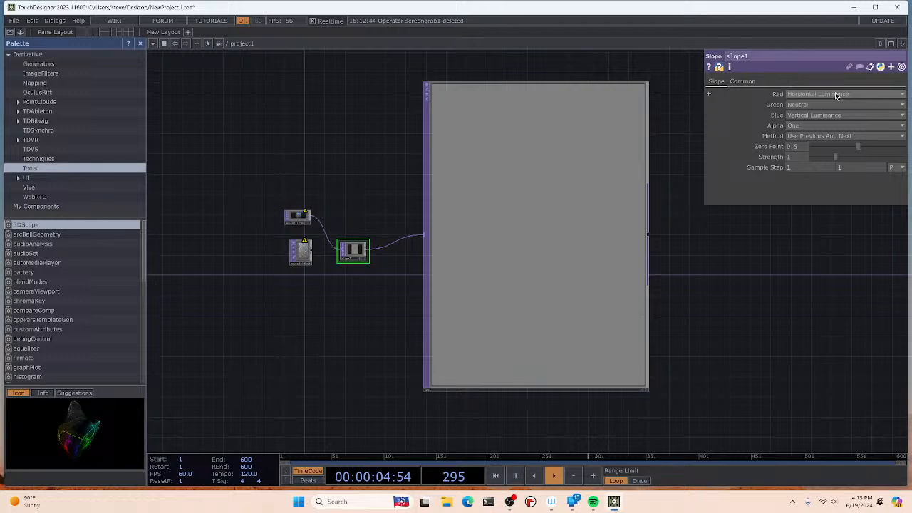
click(837, 94)
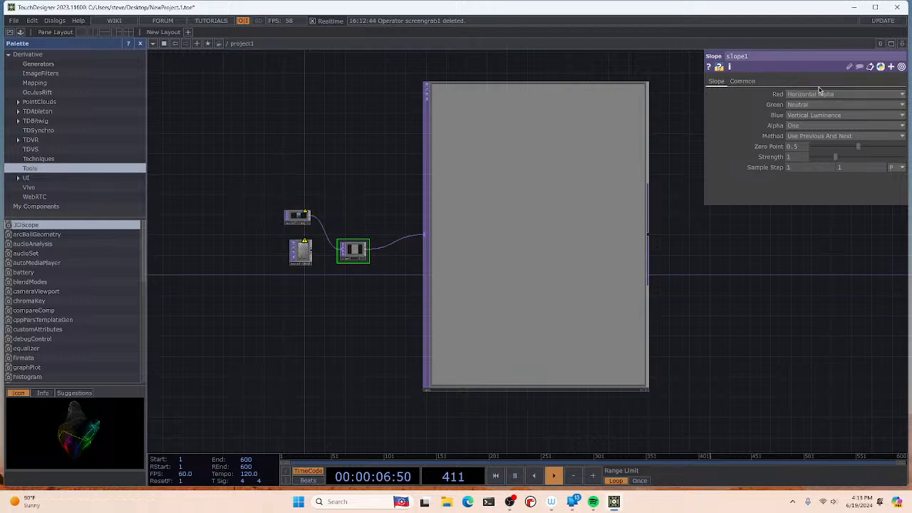
click(819, 93)
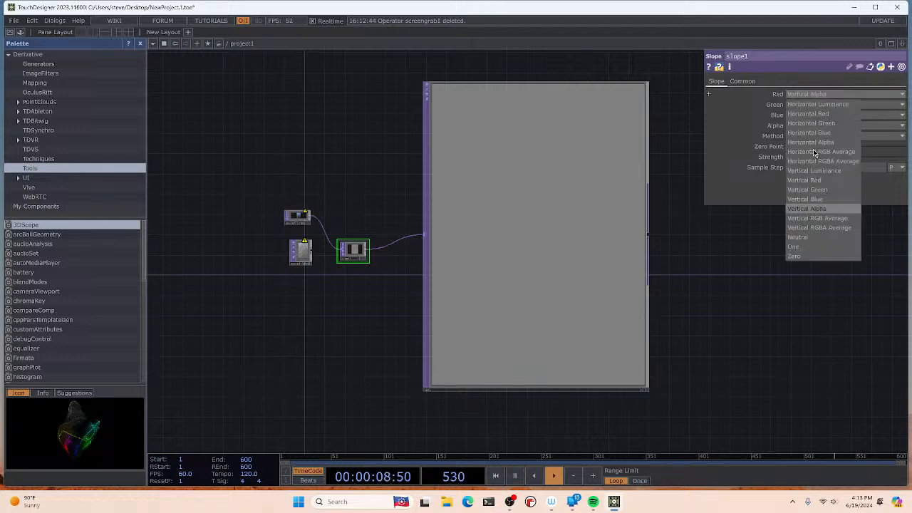
click(818, 218)
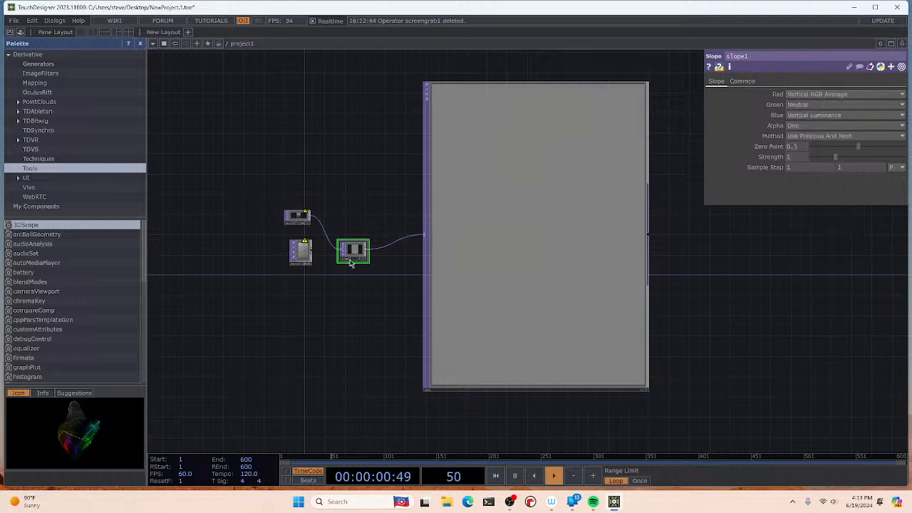
Step: Add a Texture 3D operator and wire it between the first movie input and the output operator
right_click(347, 235)
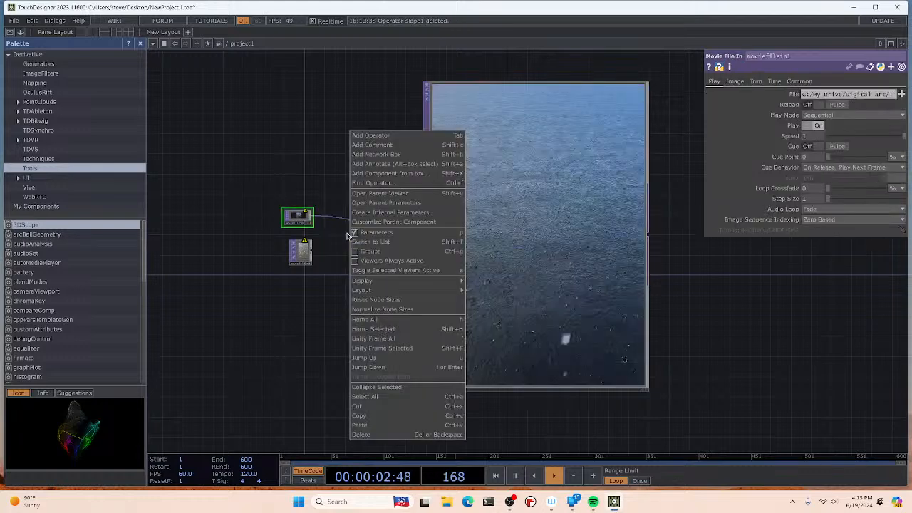
click(396, 136)
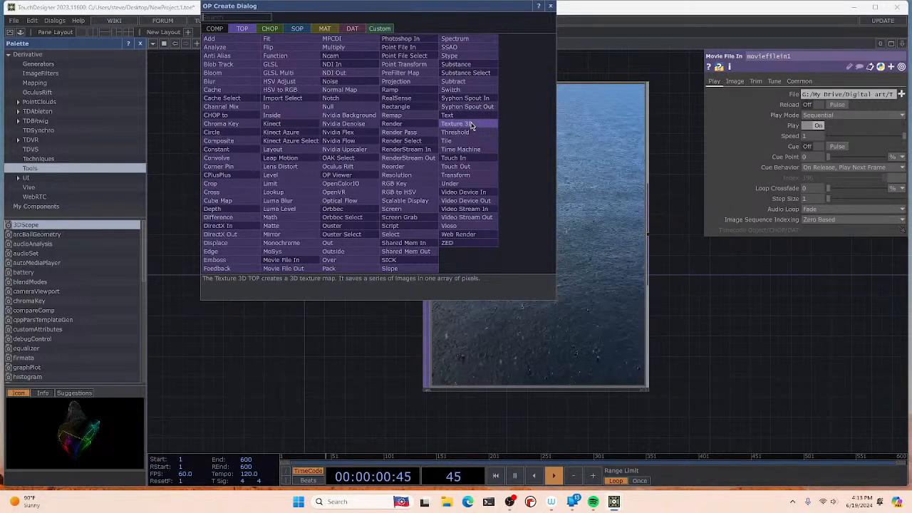
click(471, 125)
click(360, 203)
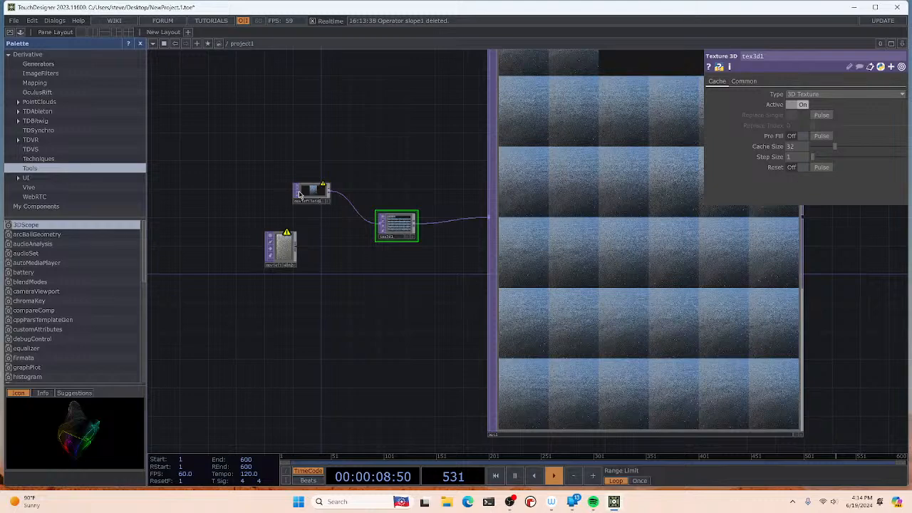
Step: Move the first movie input farther from the Texture 3D operator and disconnect the two
drag(299, 195, 271, 193)
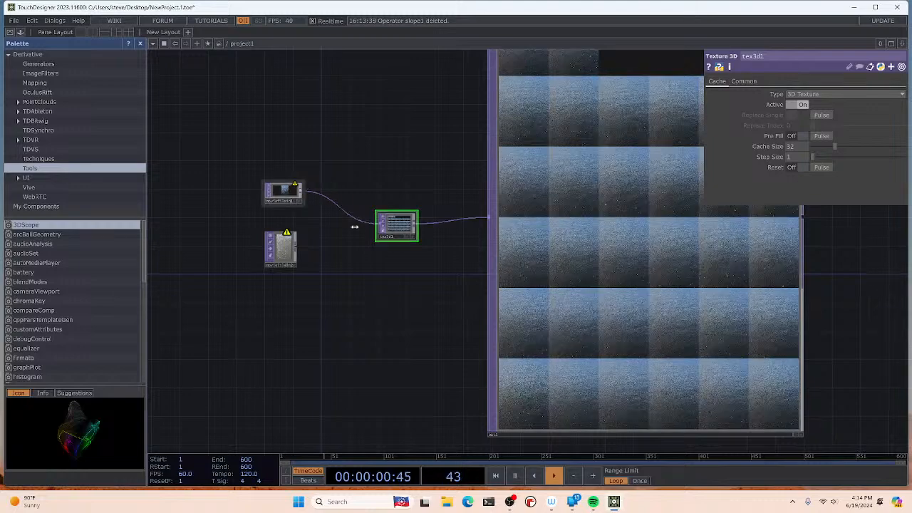
right_click(356, 205)
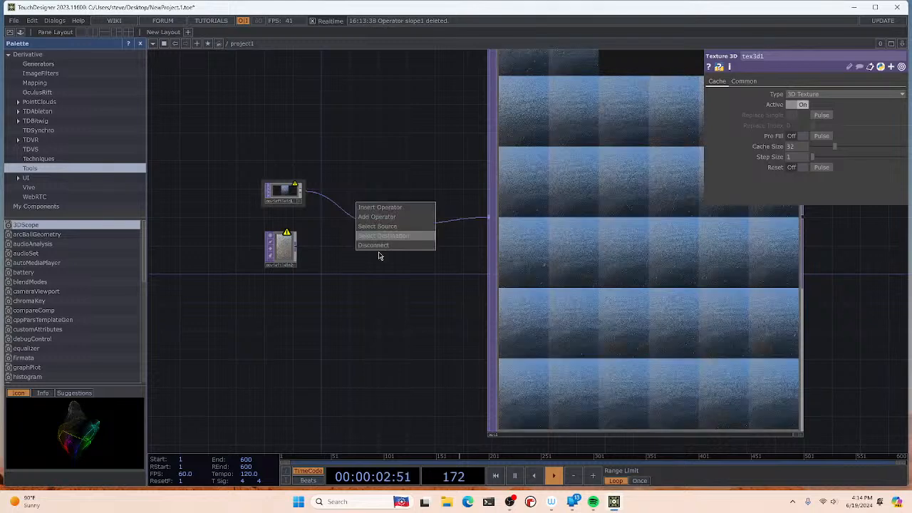
click(374, 245)
Step: Add a Cross operator ahead of the Texture 3D operator and align the first movie input above the second
right_click(314, 135)
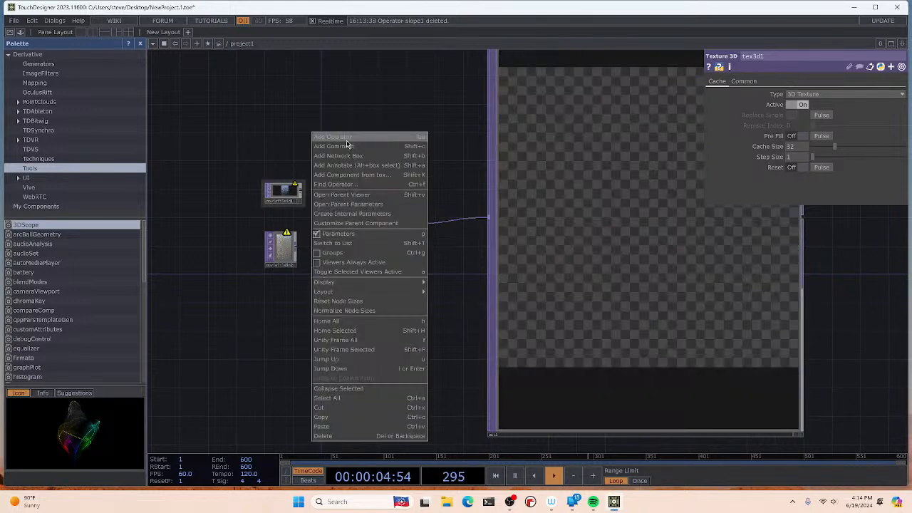
click(335, 137)
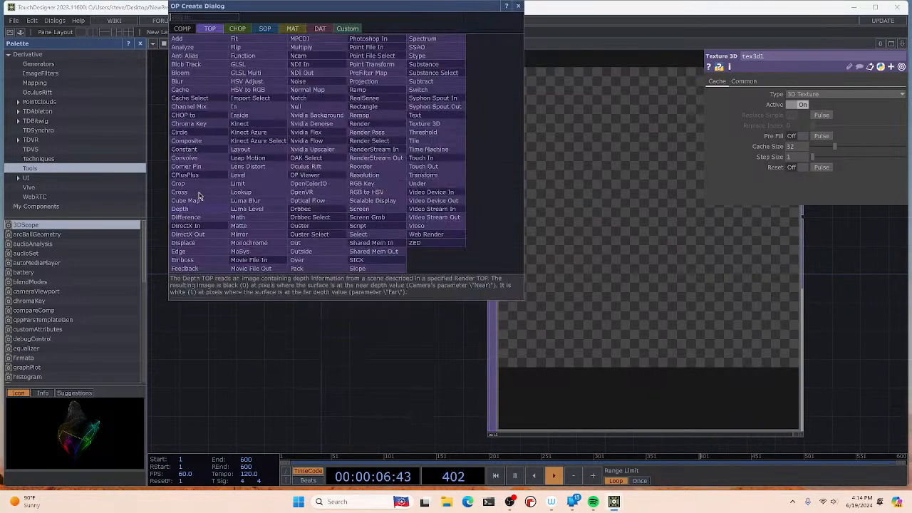
click(199, 196)
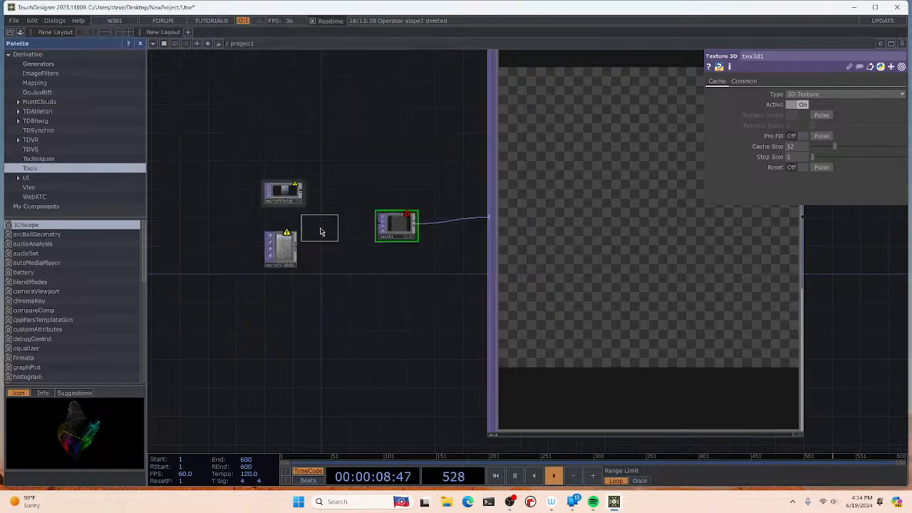
click(320, 232)
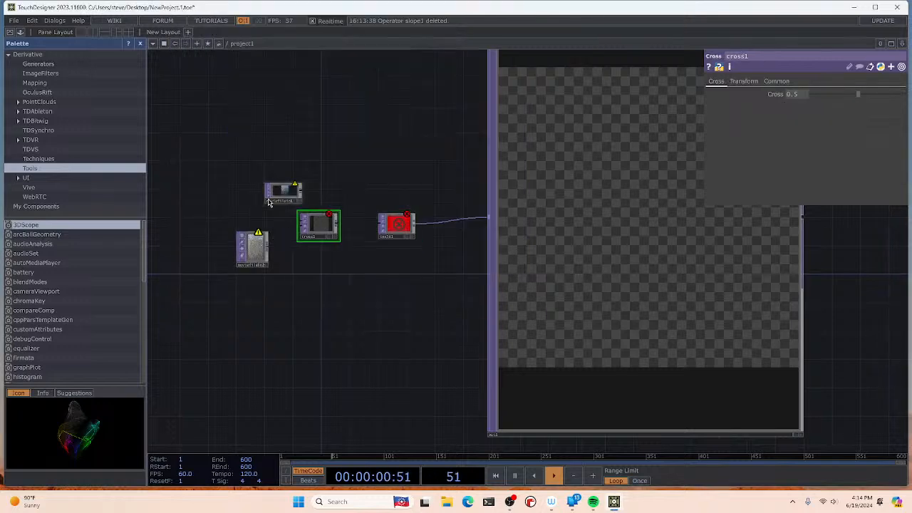
drag(268, 203, 251, 196)
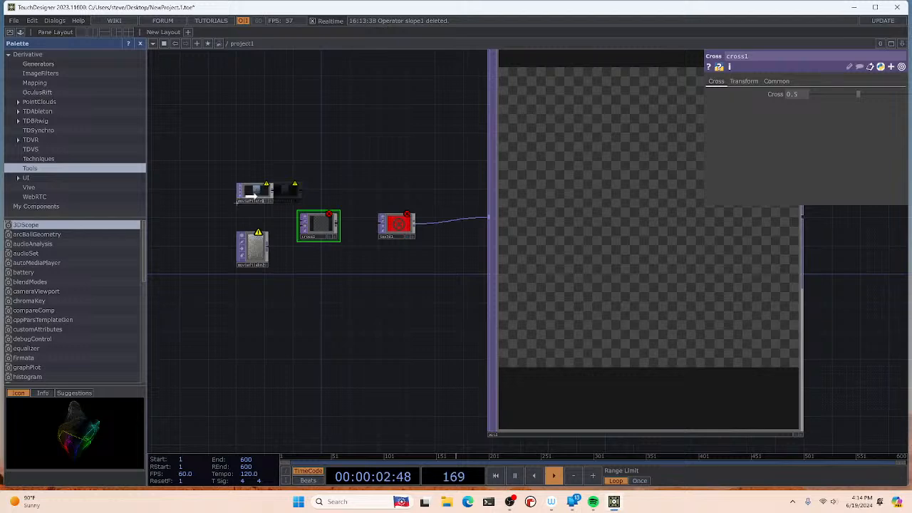
Step: Wire both movie inputs into the Cross operator and connect its output to the Texture 3D operator
scroll(271, 214, up, 4)
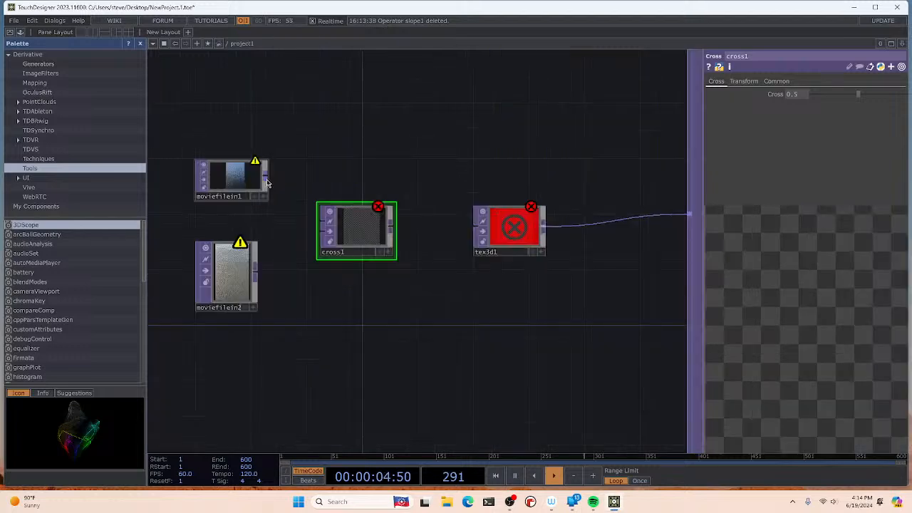
drag(266, 176, 322, 222)
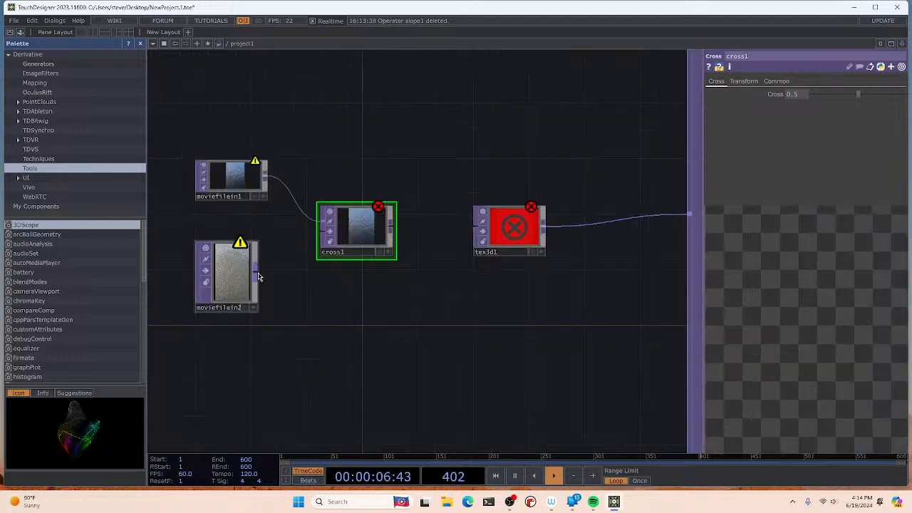
drag(259, 277, 322, 231)
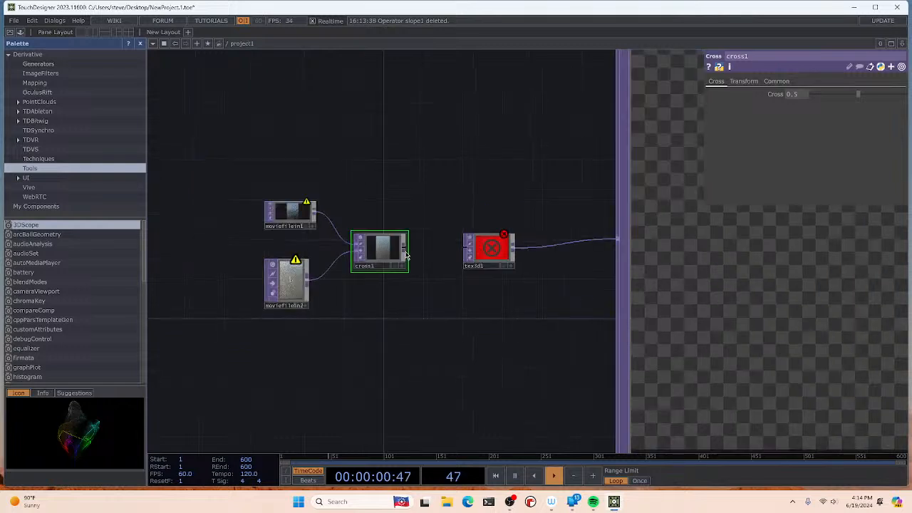
drag(407, 256, 468, 248)
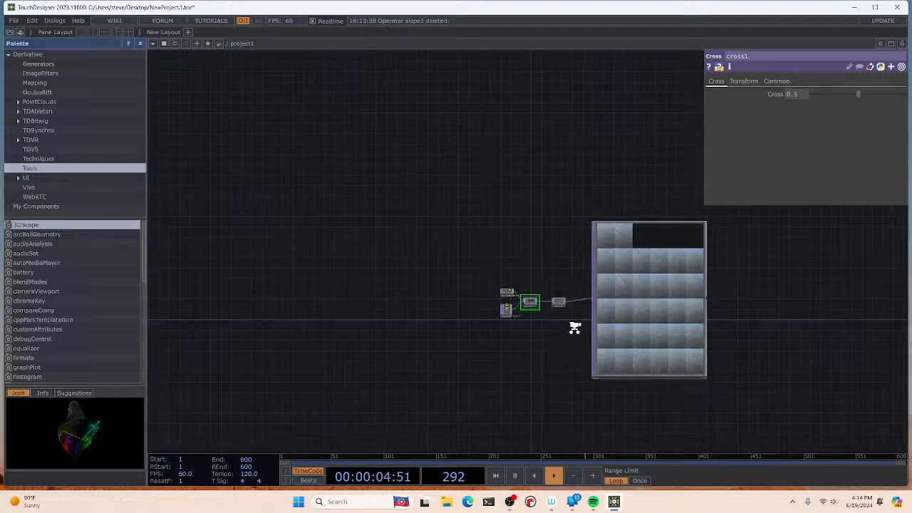
Step: Shift the Texture 3D operator away from the Cross operator and insert a Mirror operator between them
scroll(575, 328, up, 3)
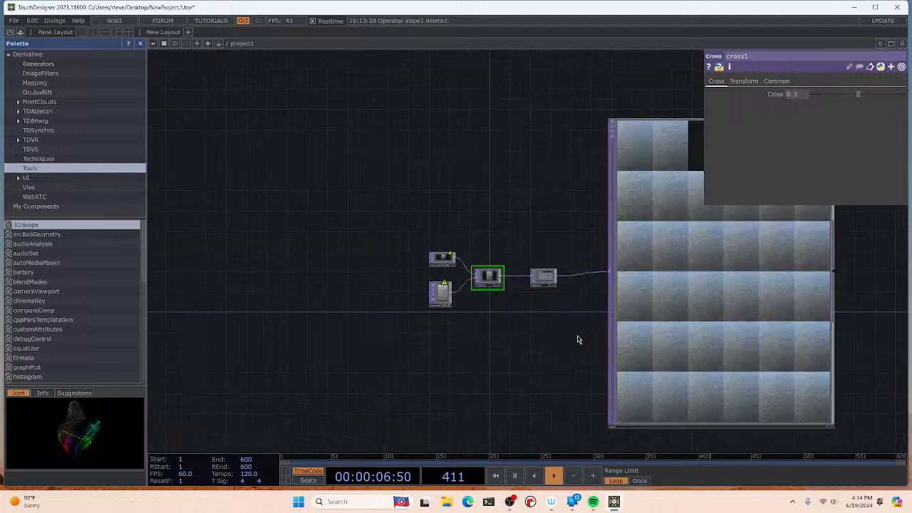
drag(578, 340, 383, 312)
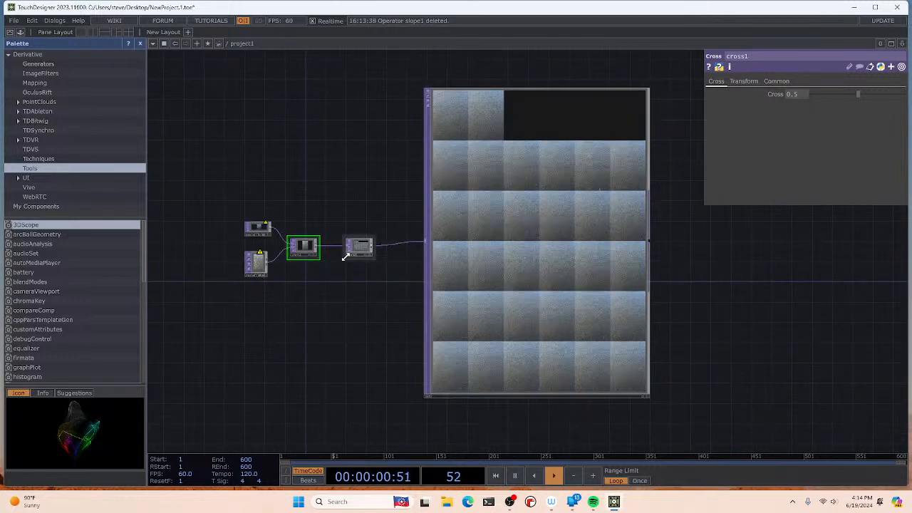
drag(357, 249, 372, 249)
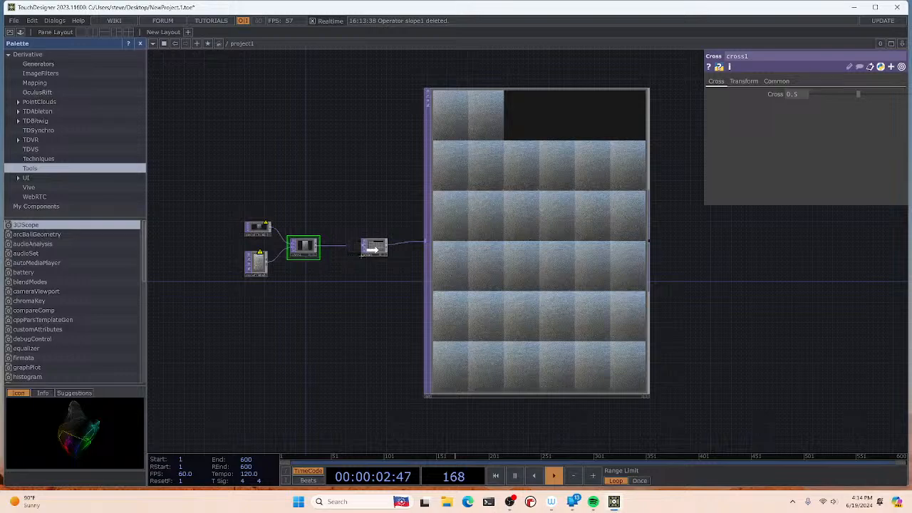
right_click(338, 235)
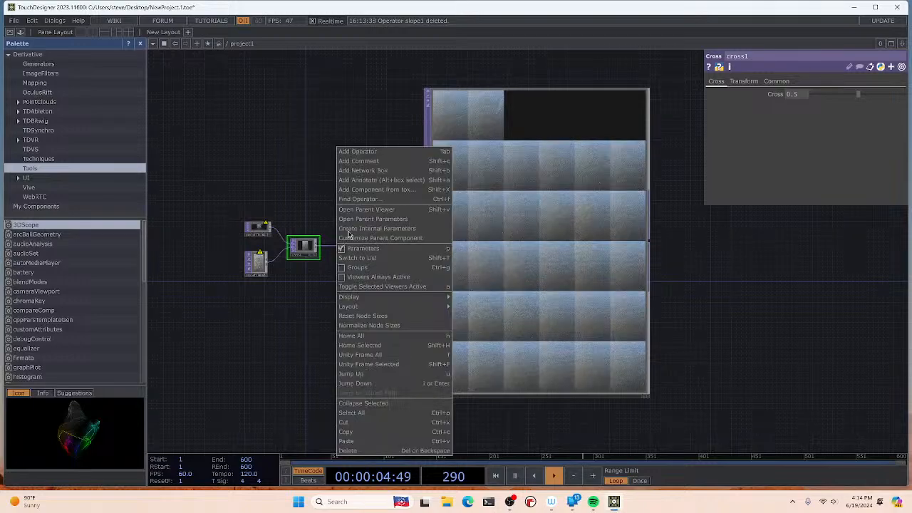
key(Tab)
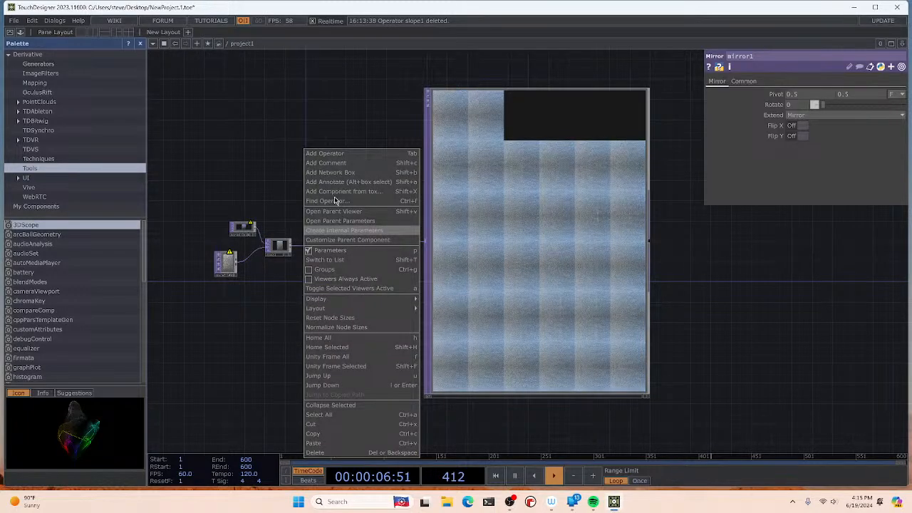
Step: Add a Flip operator ahead of the Mirror operator and wire the Cross operator's output into it
key(Tab)
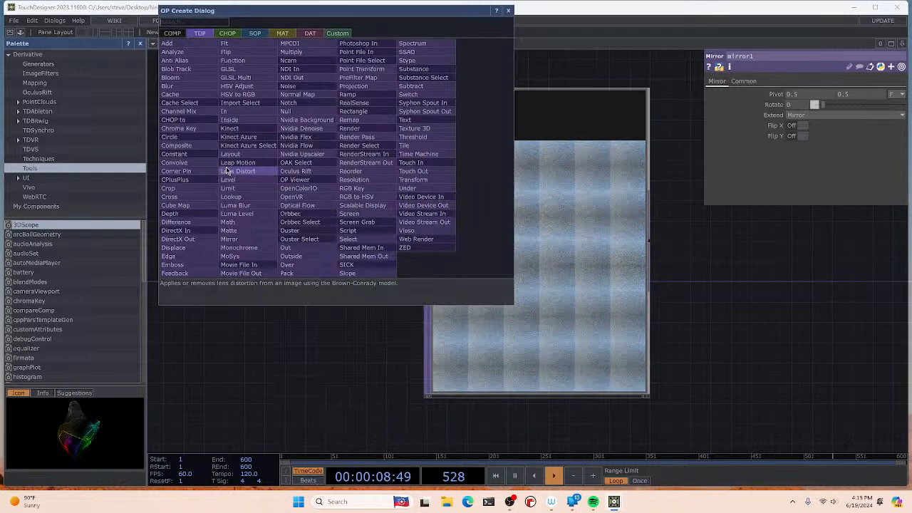
click(227, 171)
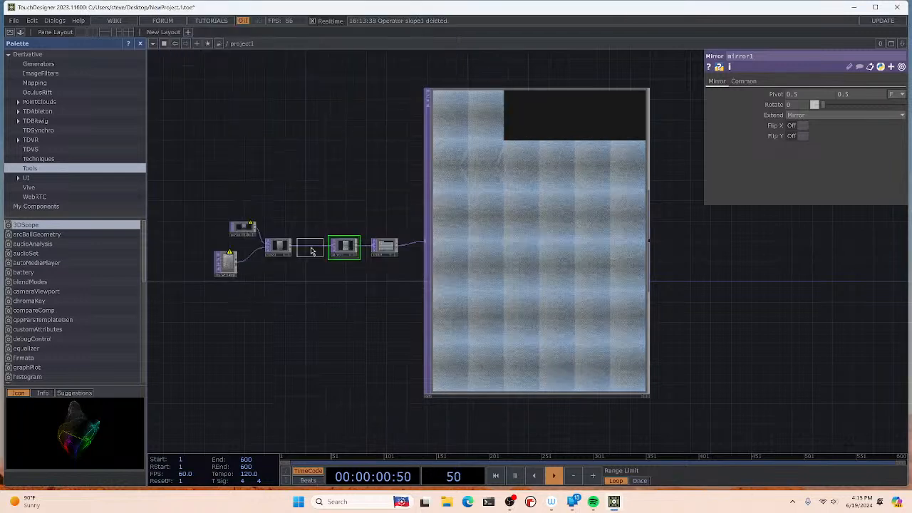
click(310, 249)
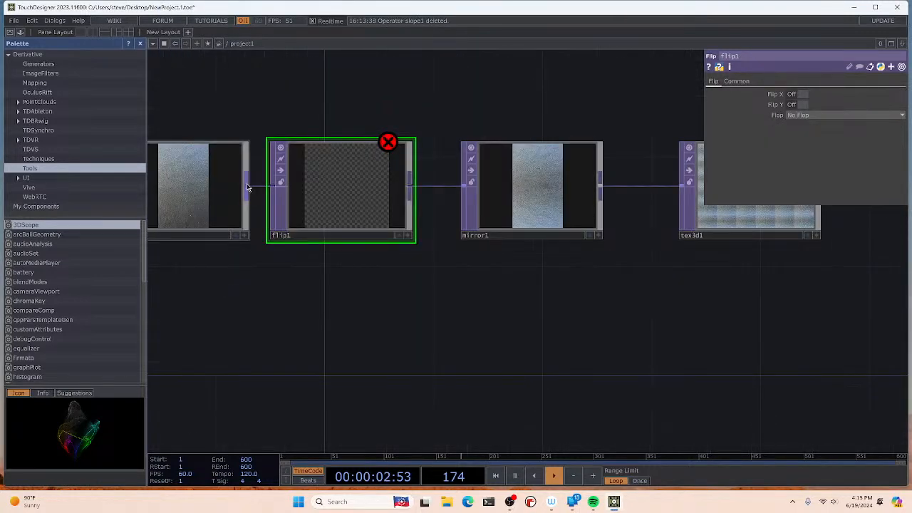
drag(246, 188, 270, 184)
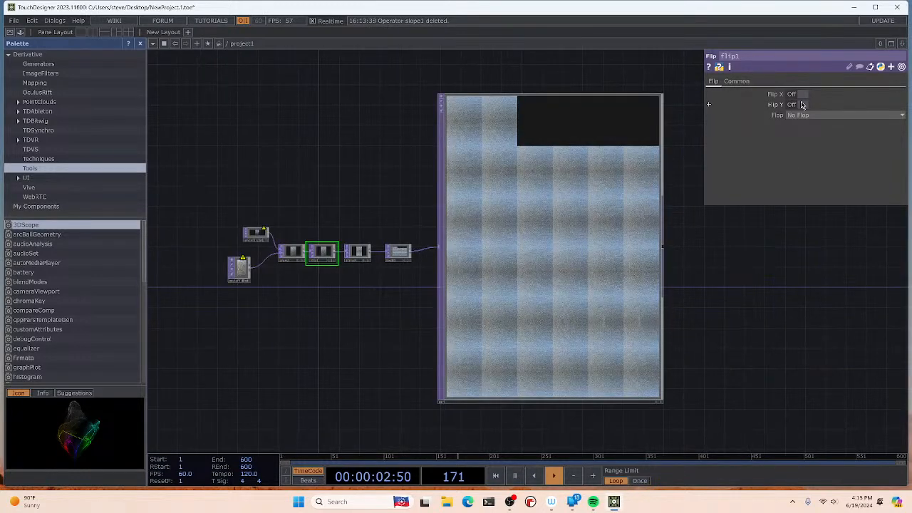
Step: Try out Flip X and Flip Y on the Flip operator, leaving both off
click(803, 95)
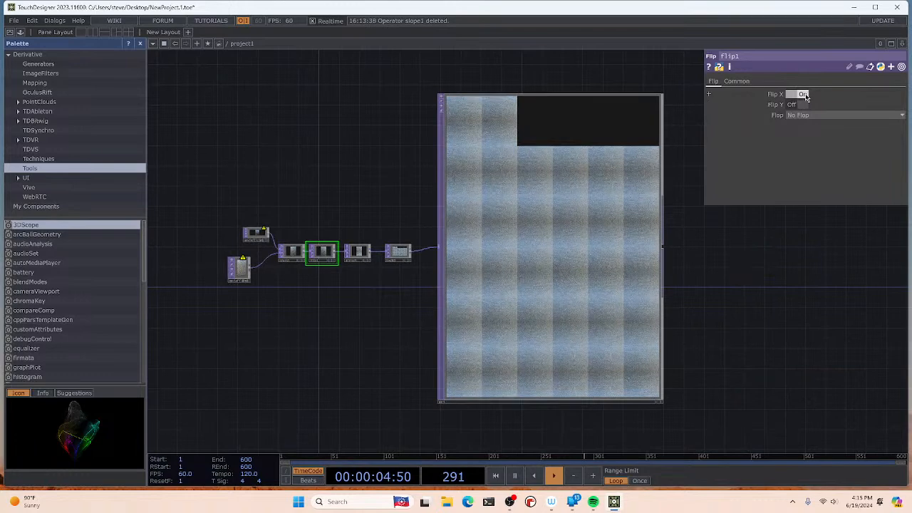
click(803, 94)
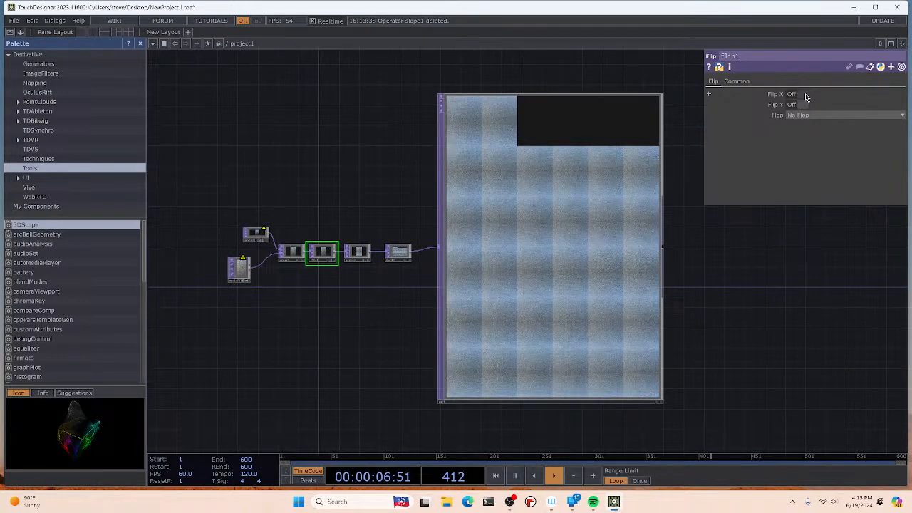
click(803, 104)
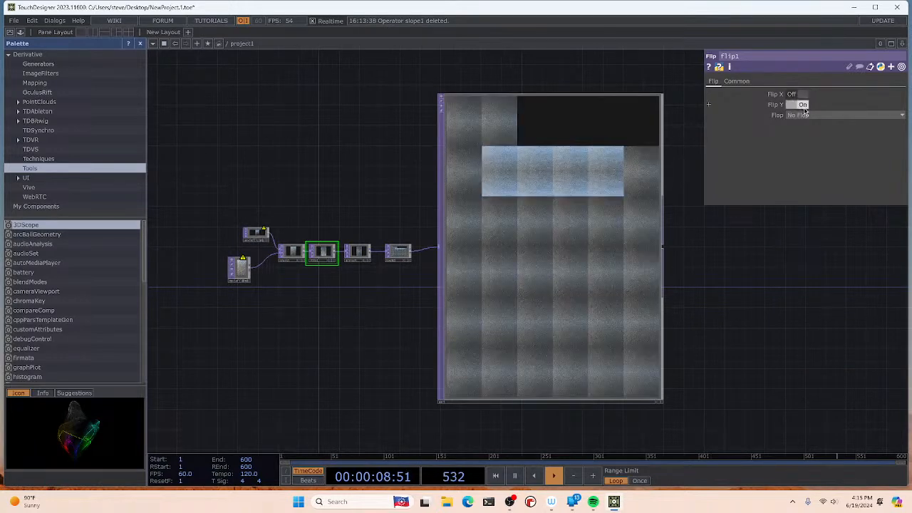
click(803, 105)
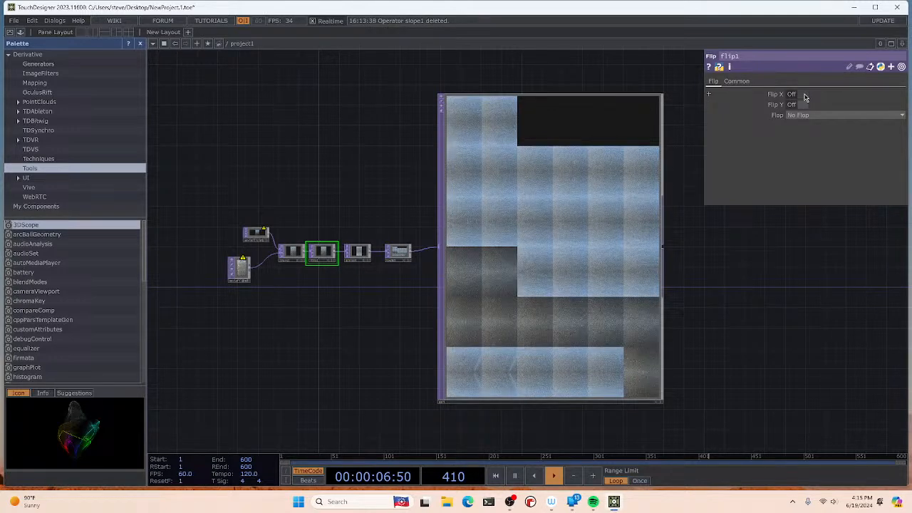
click(803, 95)
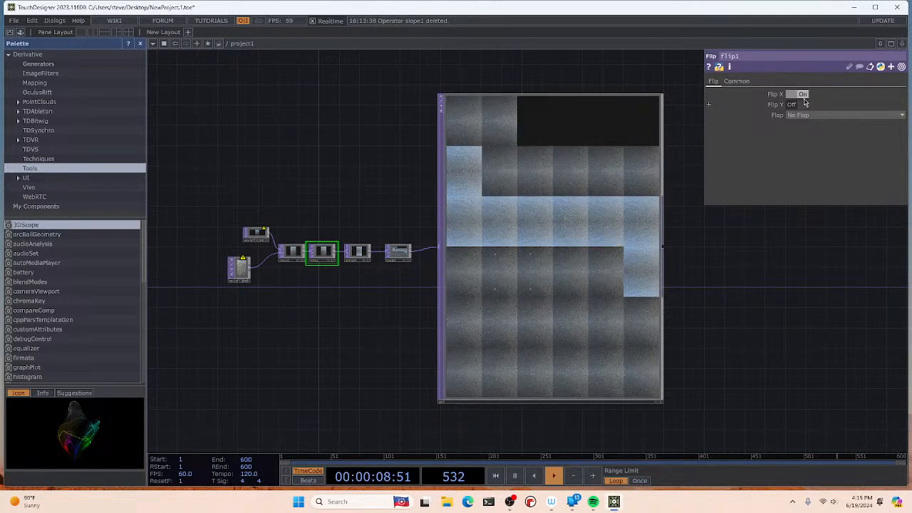
click(802, 95)
Step: Set the Flip operator's Flop option to Bottom Left and change it to Top Left
click(845, 115)
click(801, 134)
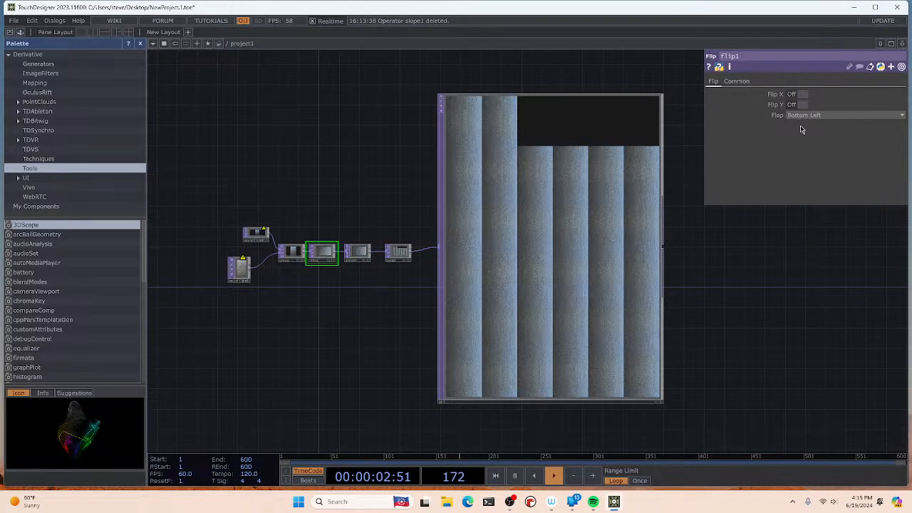
click(845, 115)
click(800, 147)
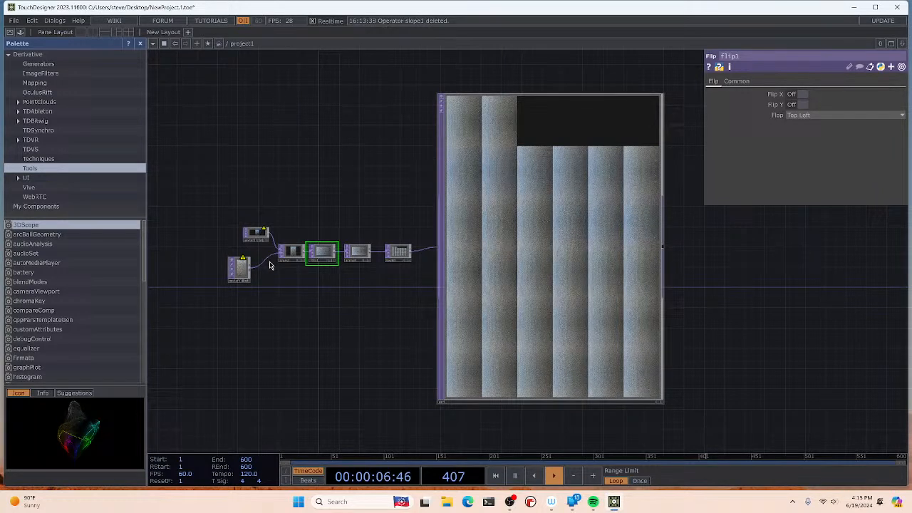
Step: Delete the Flip and Mirror operators from the network
scroll(269, 266, up, 3)
right_click(323, 250)
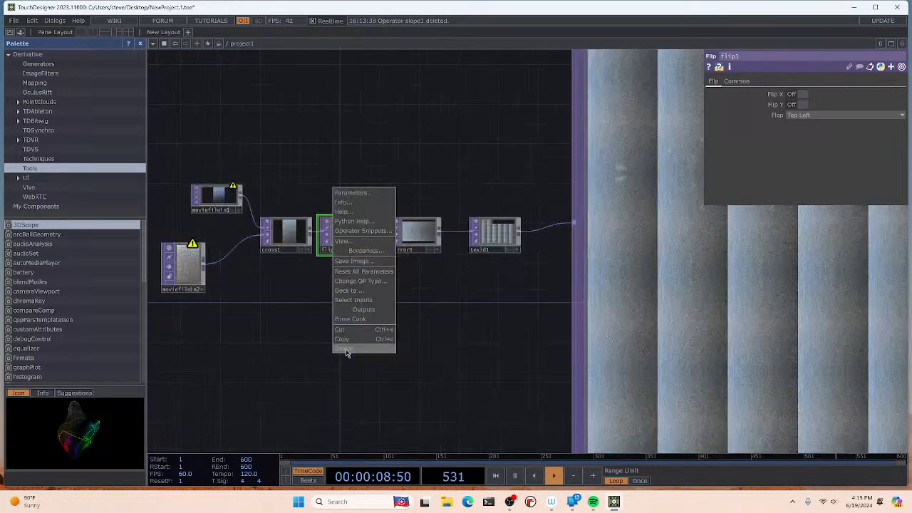
click(346, 350)
right_click(406, 242)
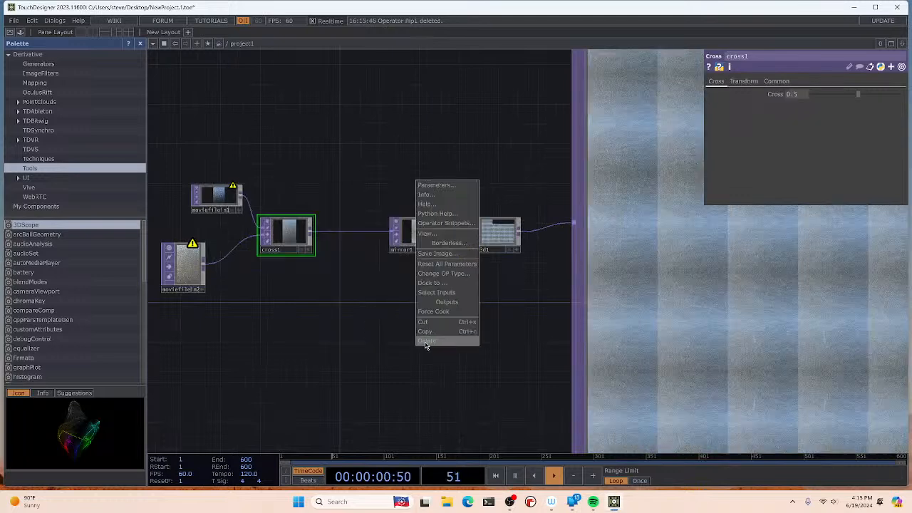
click(426, 342)
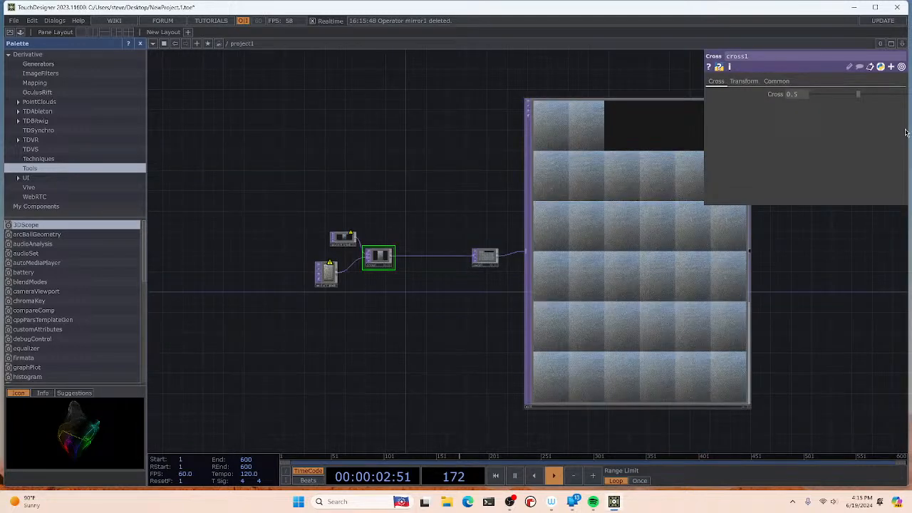
Step: Switch the Texture 3D operator's type to 2D Texture Array and back to 3D Texture
click(484, 258)
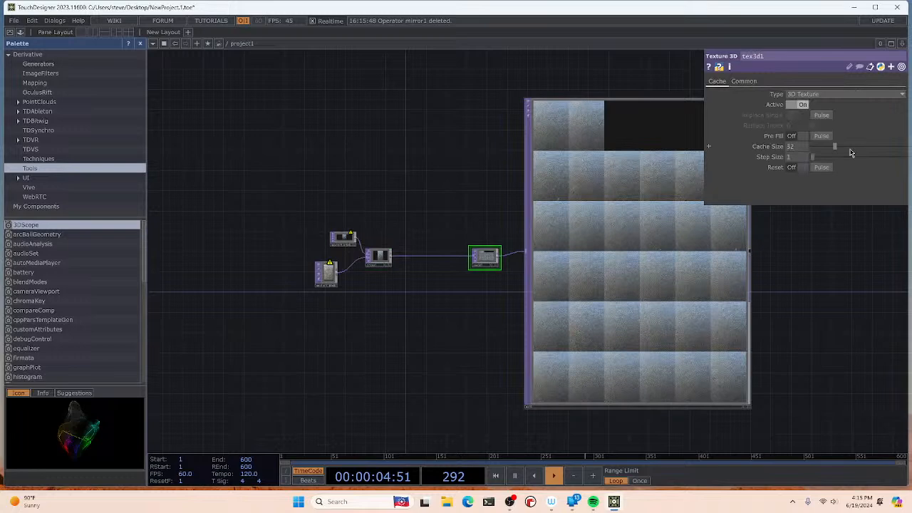
middle_drag(467, 211, 361, 203)
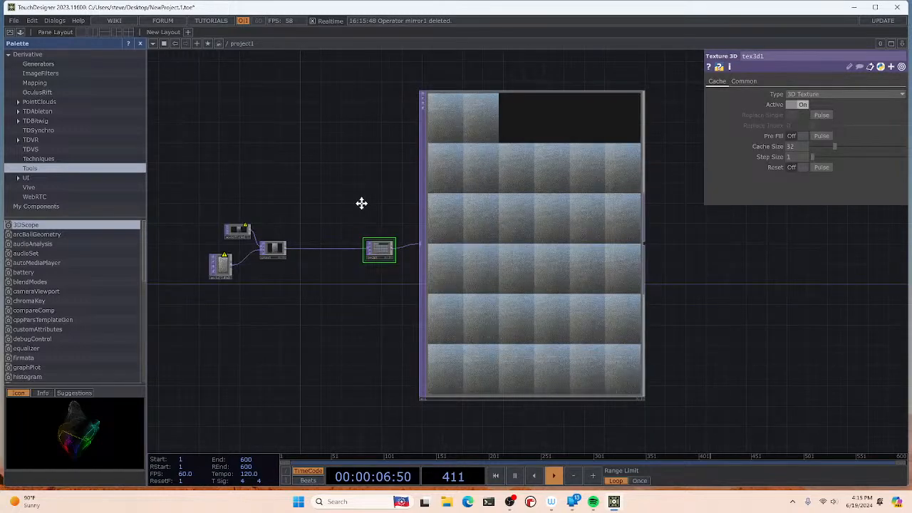
click(813, 94)
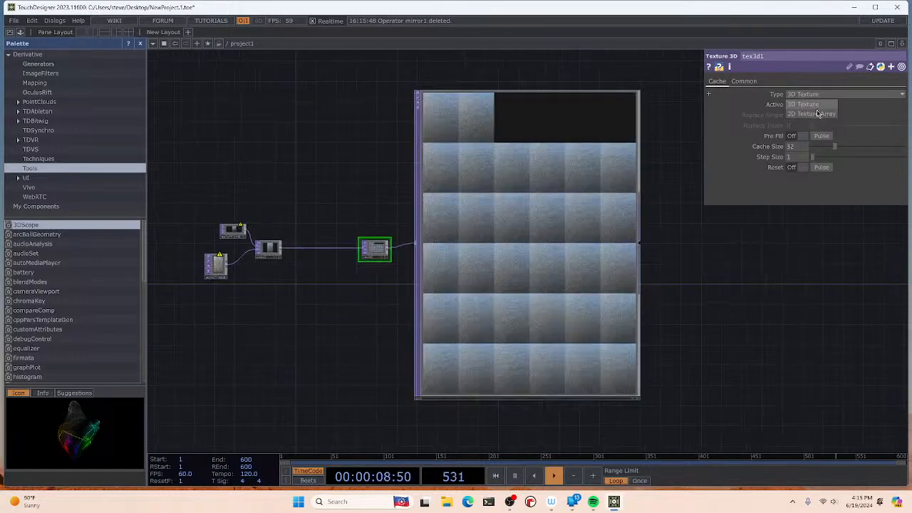
click(818, 114)
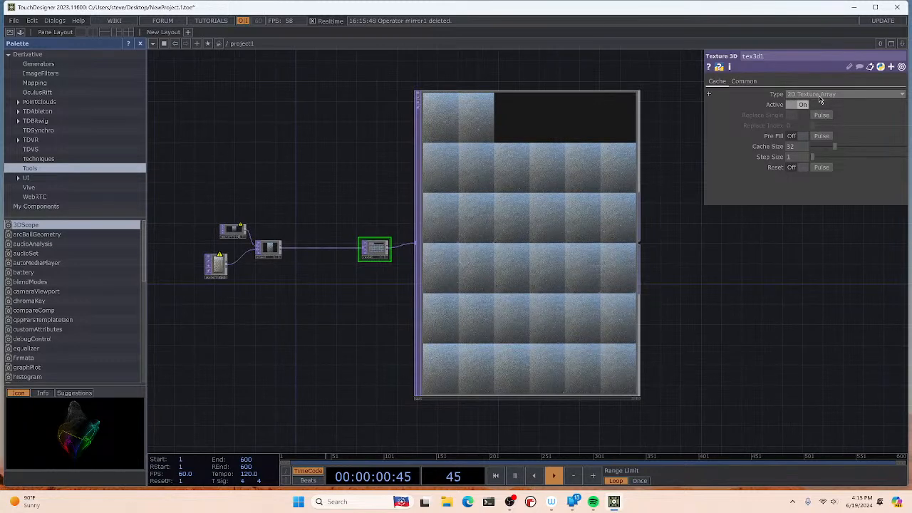
click(820, 94)
click(820, 104)
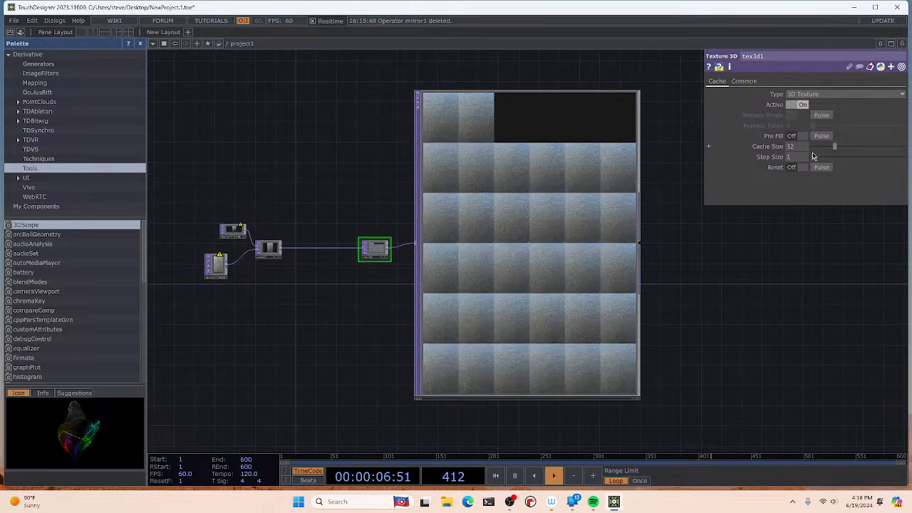
Step: Raise the Texture 3D operator's cache size to 128 and reduce it to 26
drag(835, 146, 875, 149)
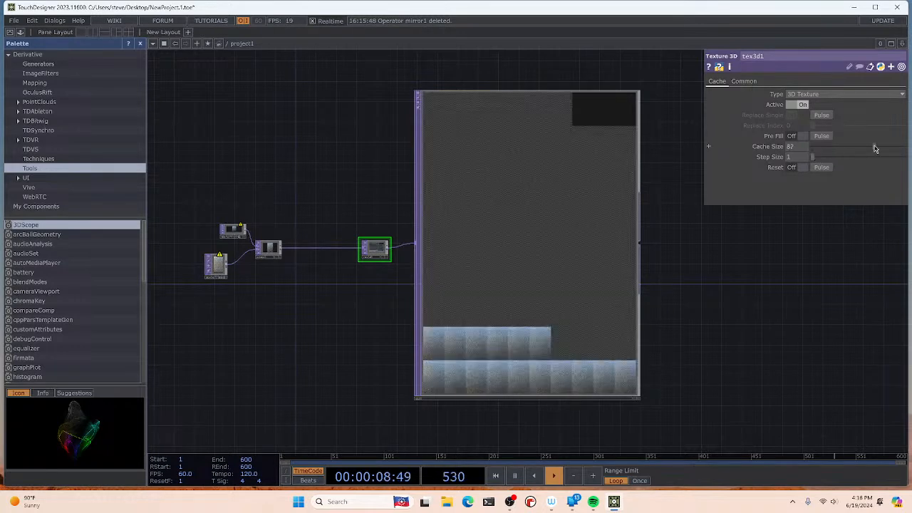
drag(875, 148, 891, 148)
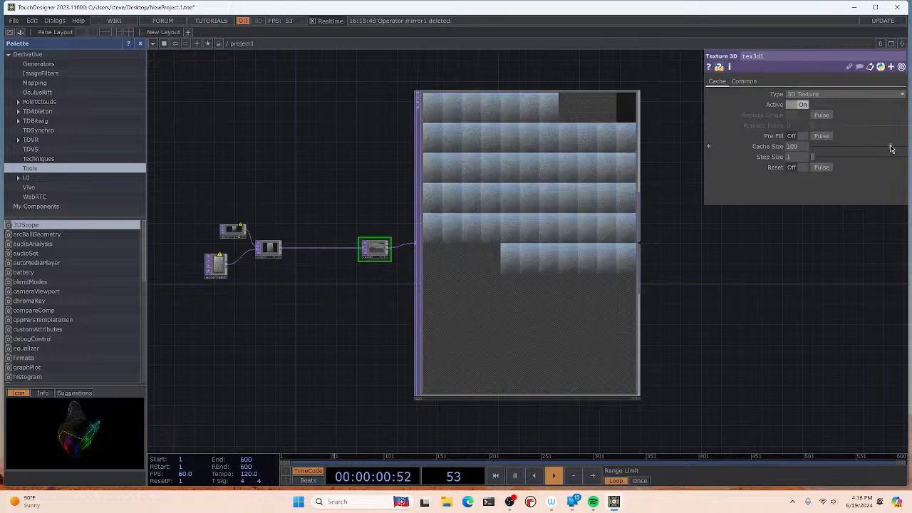
drag(891, 148, 910, 147)
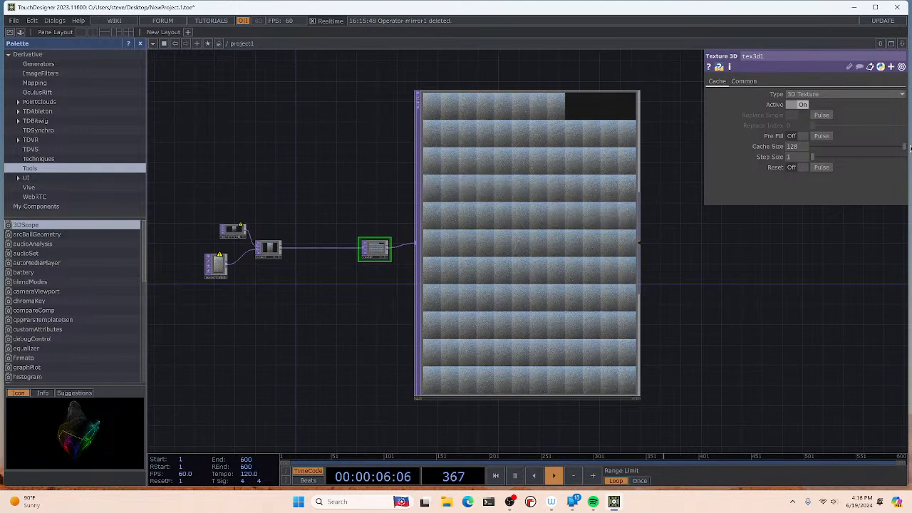
drag(911, 148, 765, 167)
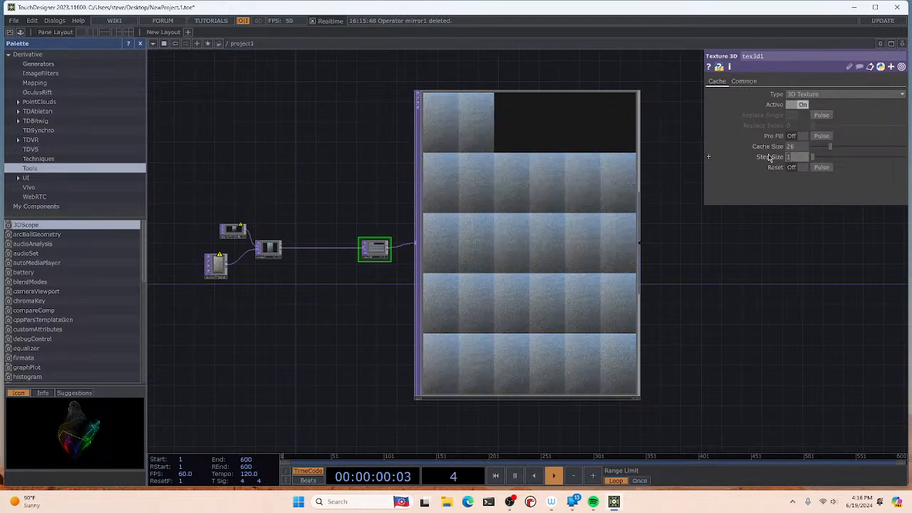
text(0.5)
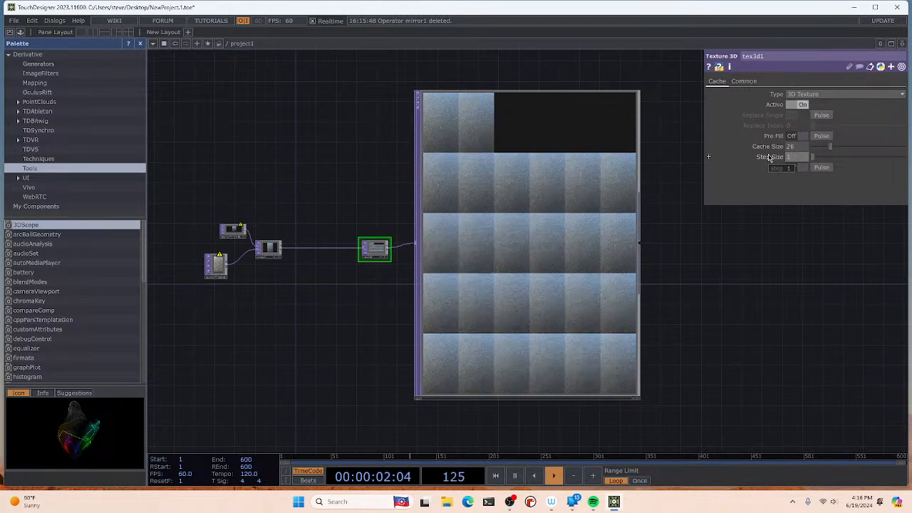
click(831, 169)
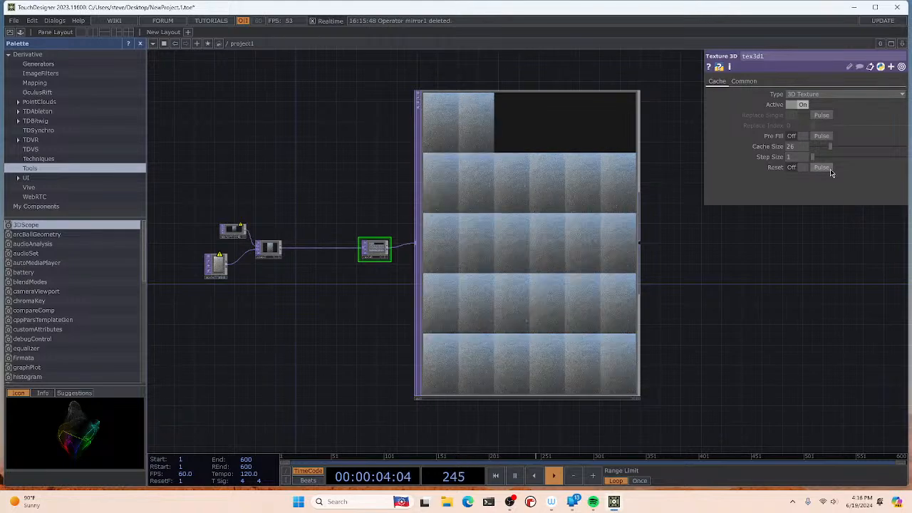
Step: Delete the Texture 3D and Cross operators, leaving the first movie input feeding the output operator
right_click(374, 251)
click(386, 360)
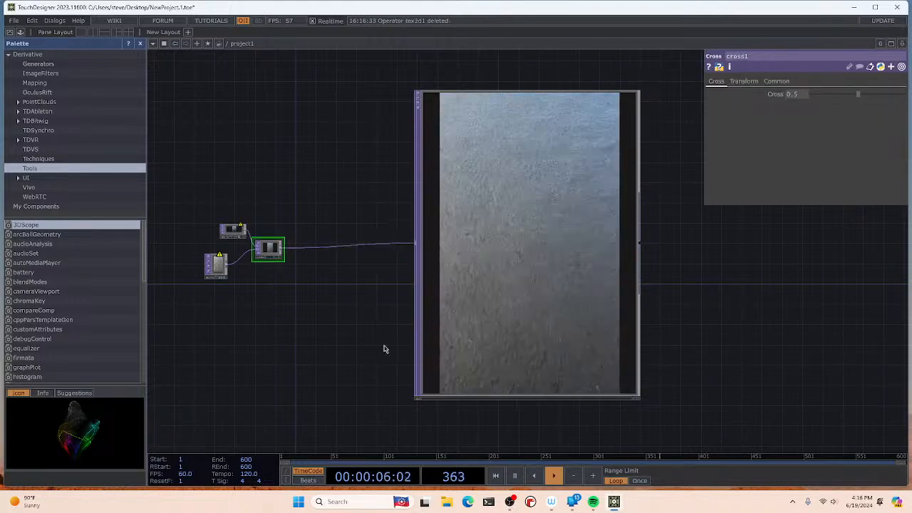
key(Tab)
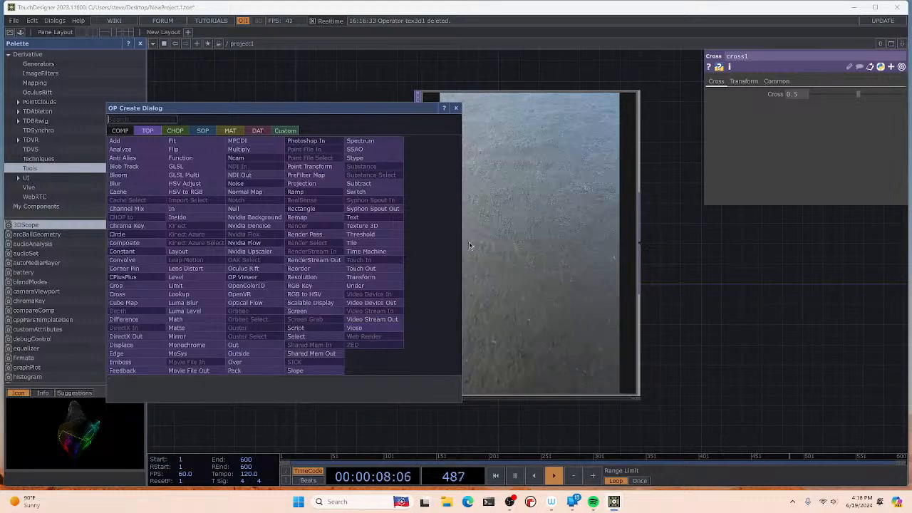
click(350, 93)
right_click(277, 252)
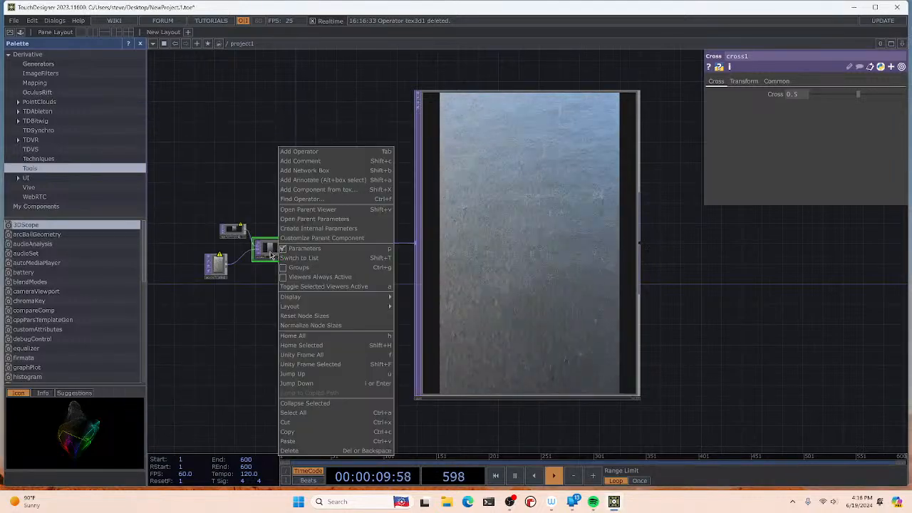
click(318, 452)
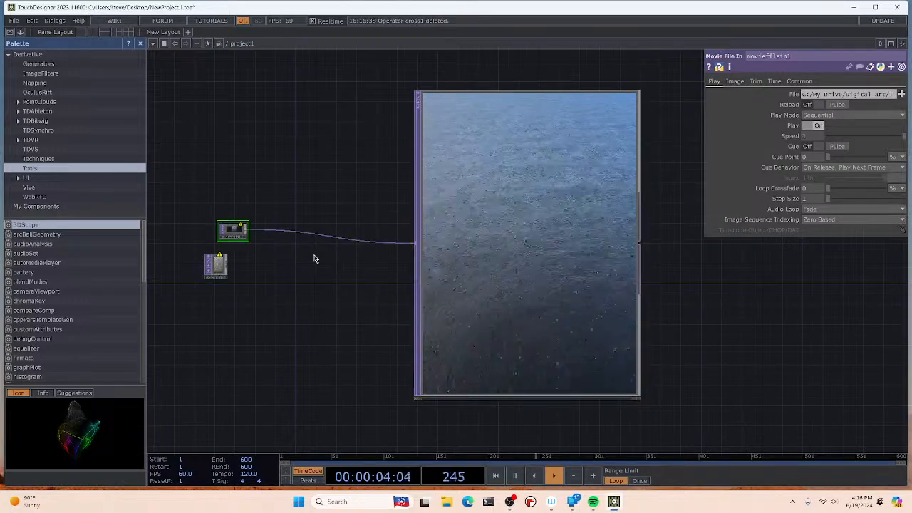
Step: Add a Transform operator to the network between the movie inputs and the output operator
right_click(288, 248)
click(334, 155)
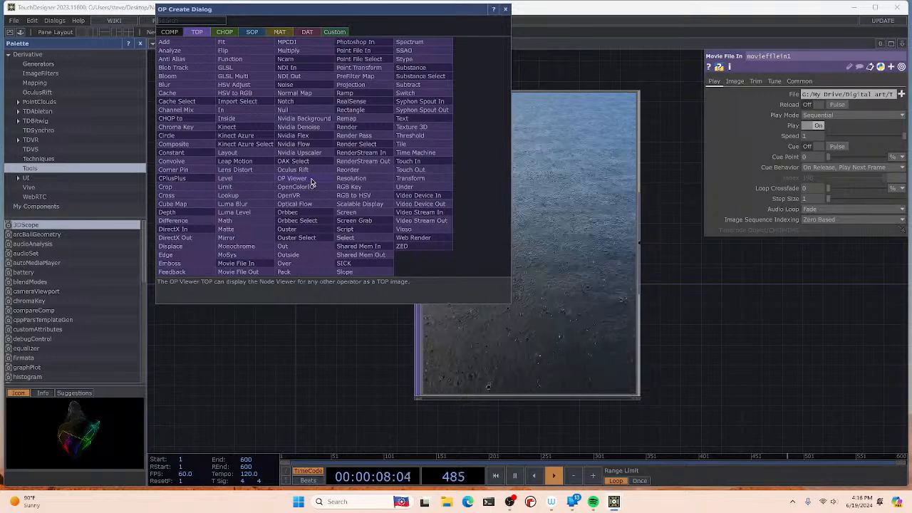
click(412, 182)
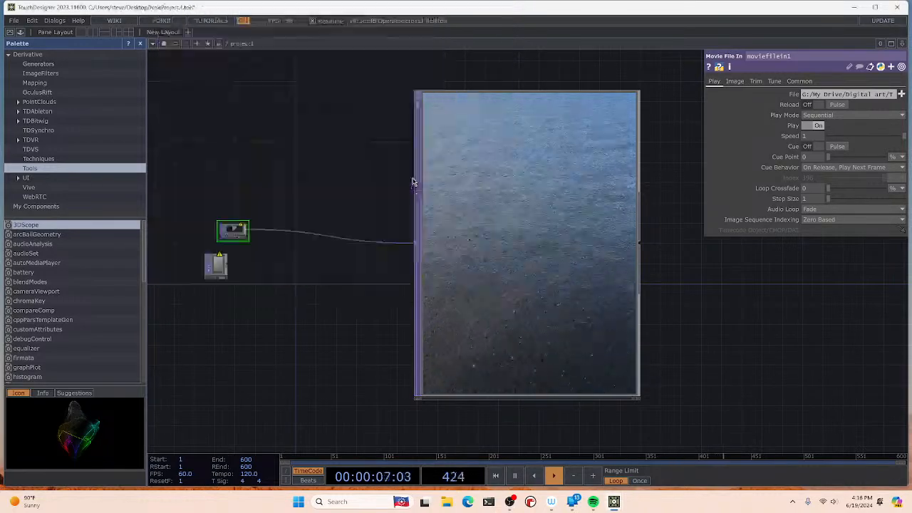
click(295, 251)
drag(295, 251, 325, 251)
Step: Add a Cross operator between the movie inputs and the Transform operator
right_click(277, 253)
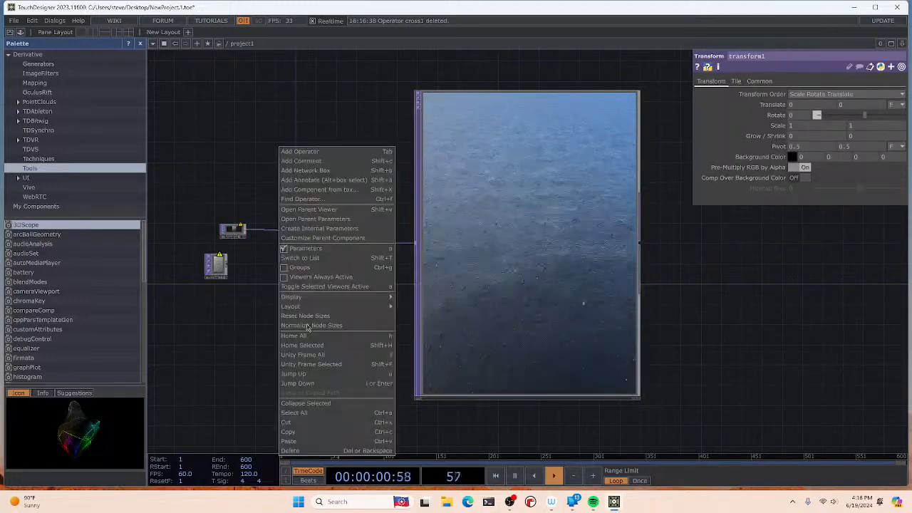
click(323, 152)
click(177, 193)
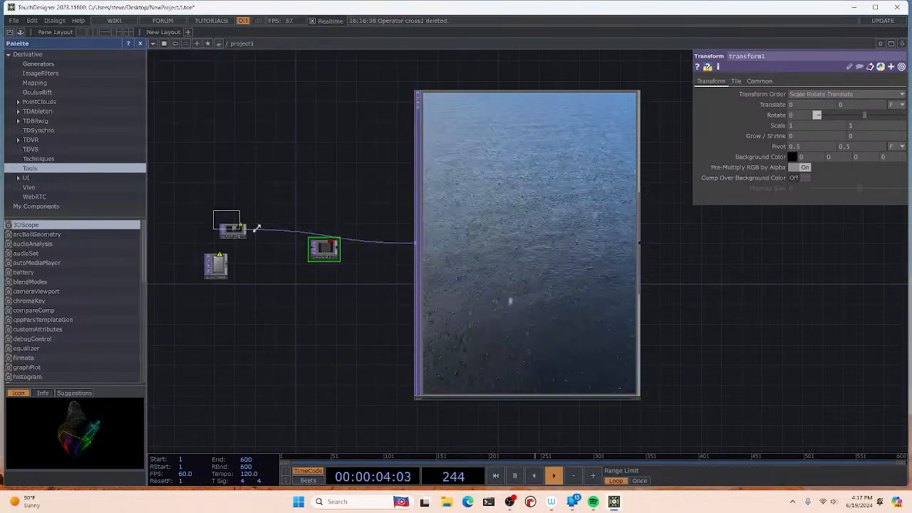
click(269, 253)
Step: Connect moviefilein2 and moviefilein1 to the inputs of the Cross operator
scroll(257, 236, up, 6)
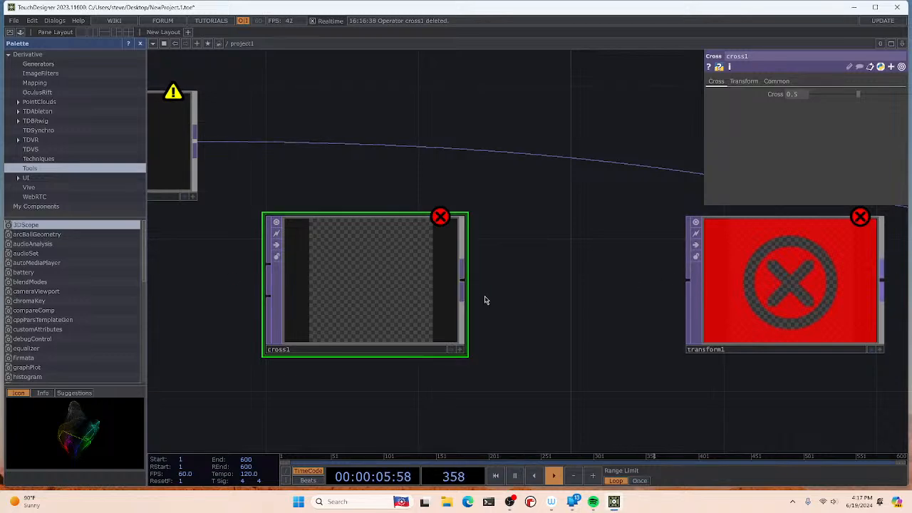
scroll(486, 298, down, 3)
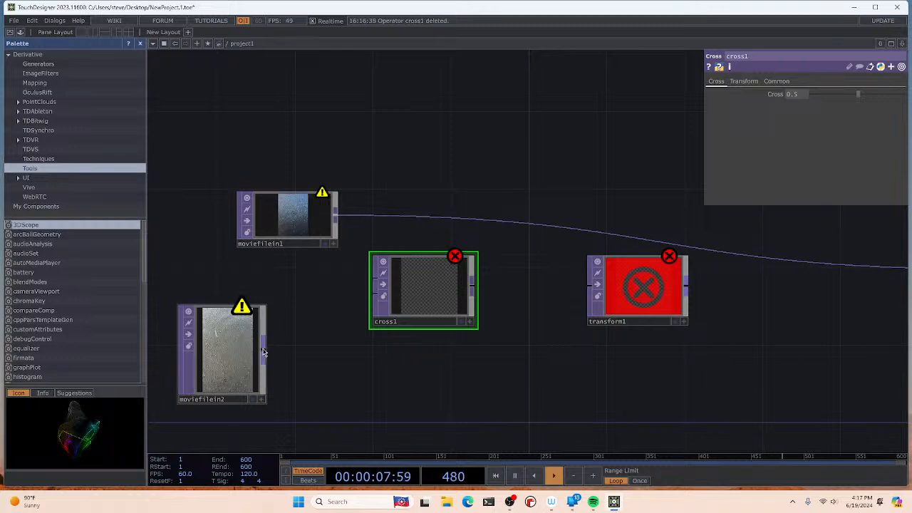
drag(261, 353, 369, 294)
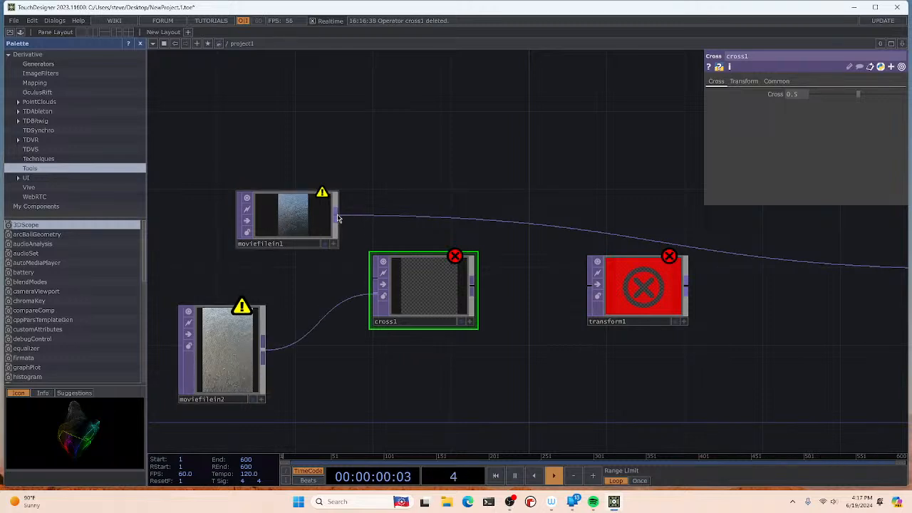
drag(337, 214, 428, 285)
Step: Disconnect the first movie input from the output operator and wire the Cross operator through the Transform operator into the output
scroll(483, 254, down, 2)
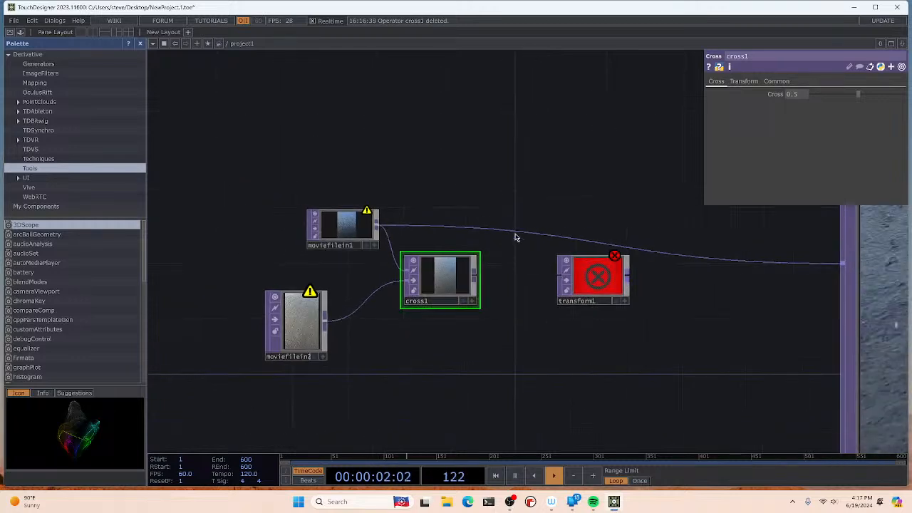
right_click(517, 234)
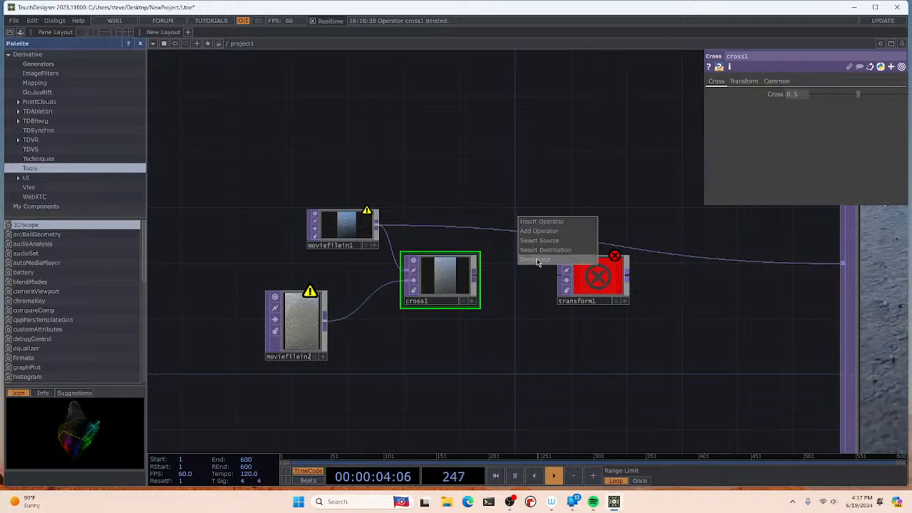
click(538, 261)
drag(474, 275, 560, 276)
drag(628, 276, 844, 264)
scroll(754, 316, down, 5)
drag(677, 297, 502, 259)
drag(554, 279, 462, 289)
scroll(451, 269, up, 5)
scroll(470, 275, down, 6)
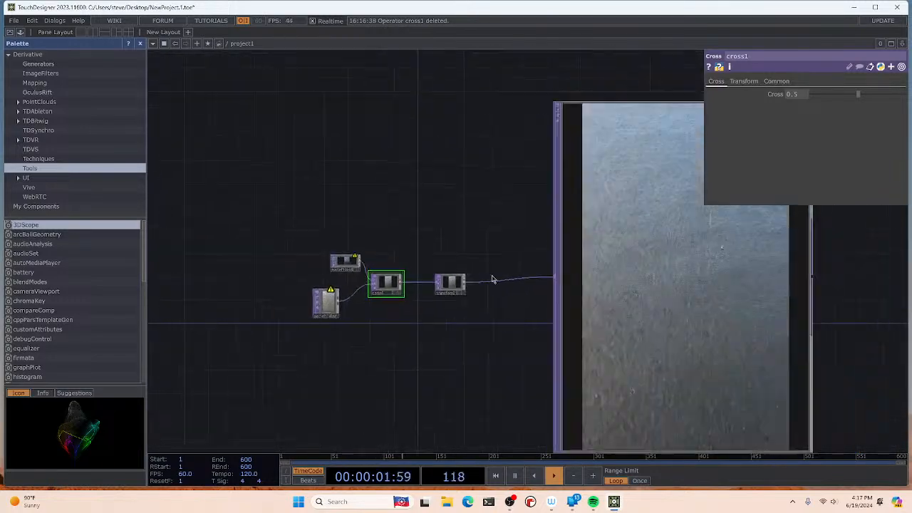
scroll(442, 230, up, 1)
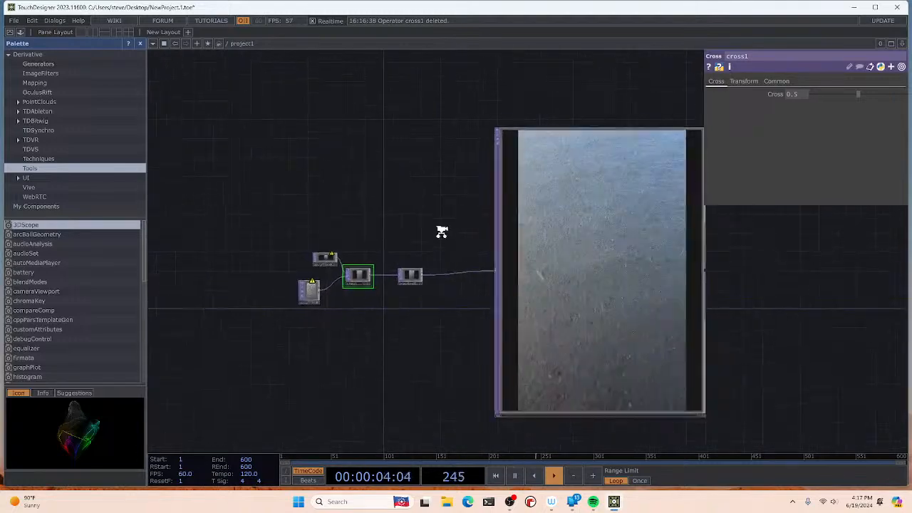
Step: Inspect the warning information of moviefilein1 and moviefilein2
scroll(321, 257, up, 6)
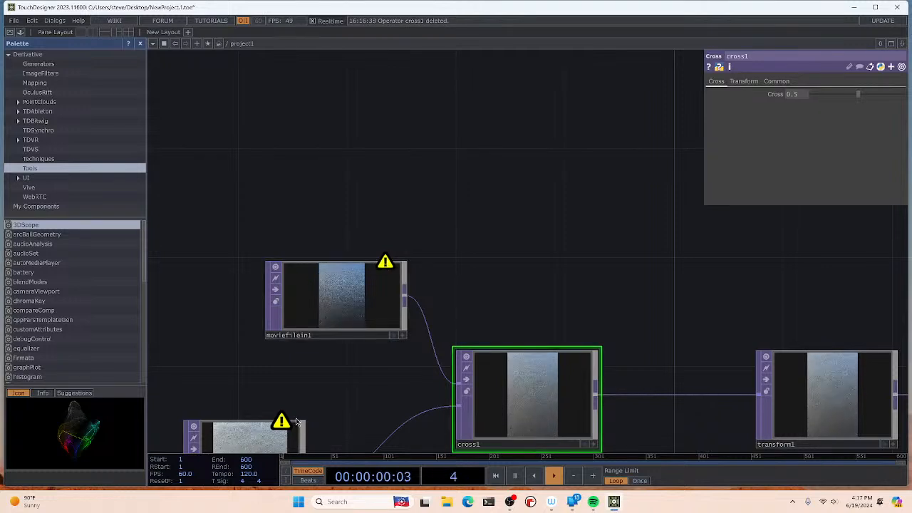
middle_click(384, 262)
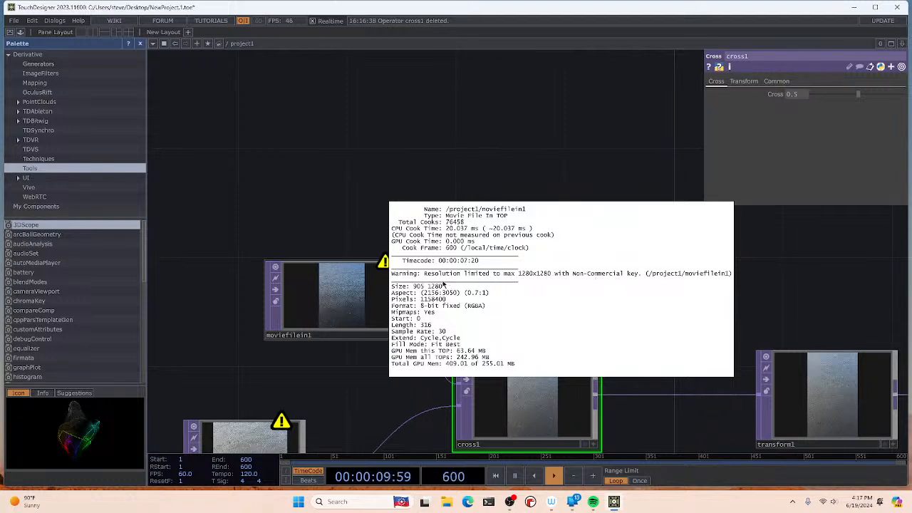
click(362, 242)
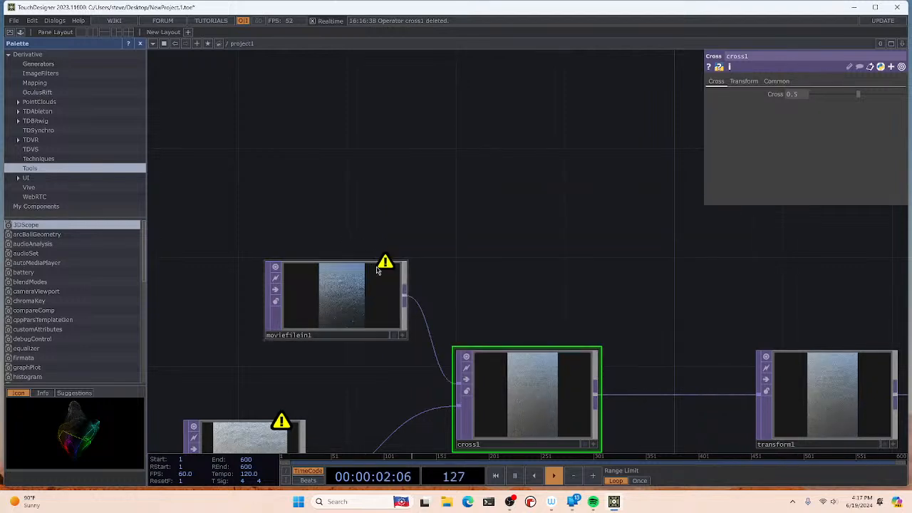
drag(361, 344, 361, 263)
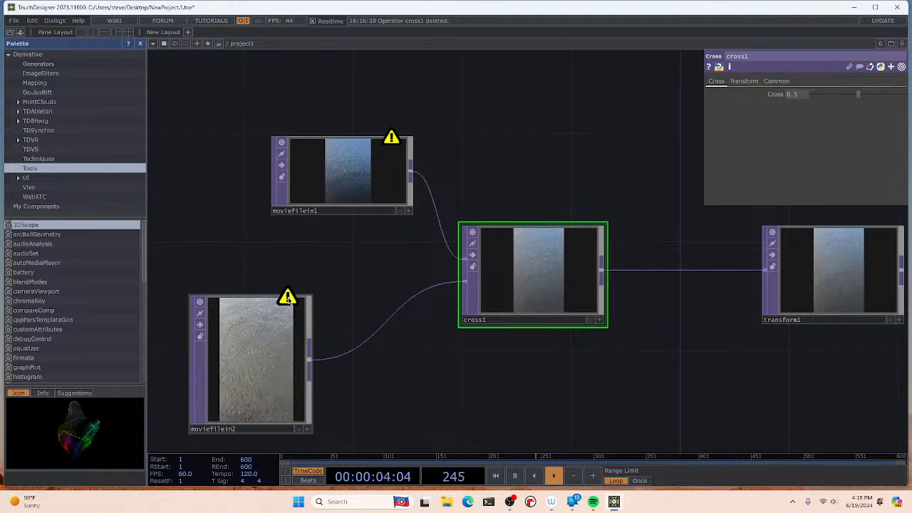
middle_click(287, 298)
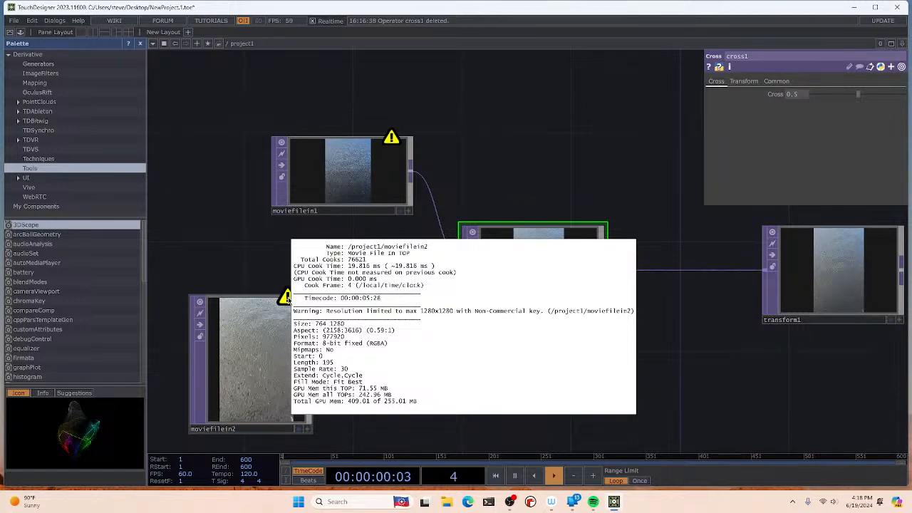
Step: Cycle the Transform operator's transform order through all its options and return it to Scale Rotate Translate
scroll(421, 280, down, 2)
drag(530, 342, 414, 327)
drag(607, 308, 485, 315)
click(492, 281)
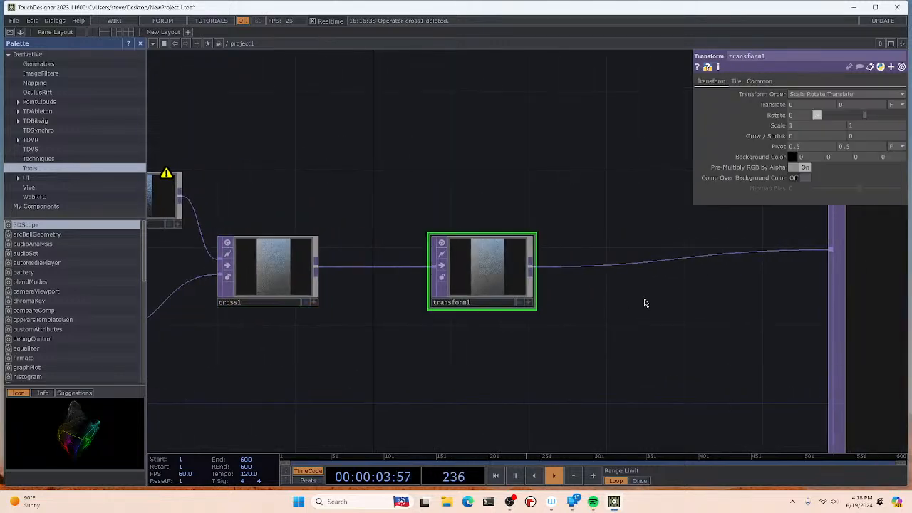
scroll(644, 304, down, 3)
drag(644, 303, 396, 262)
scroll(499, 282, down, 2)
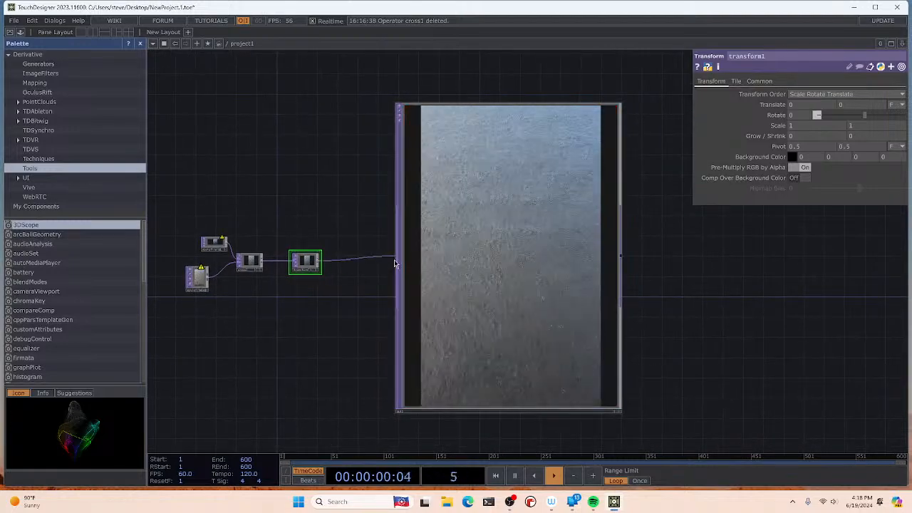
click(833, 94)
click(825, 115)
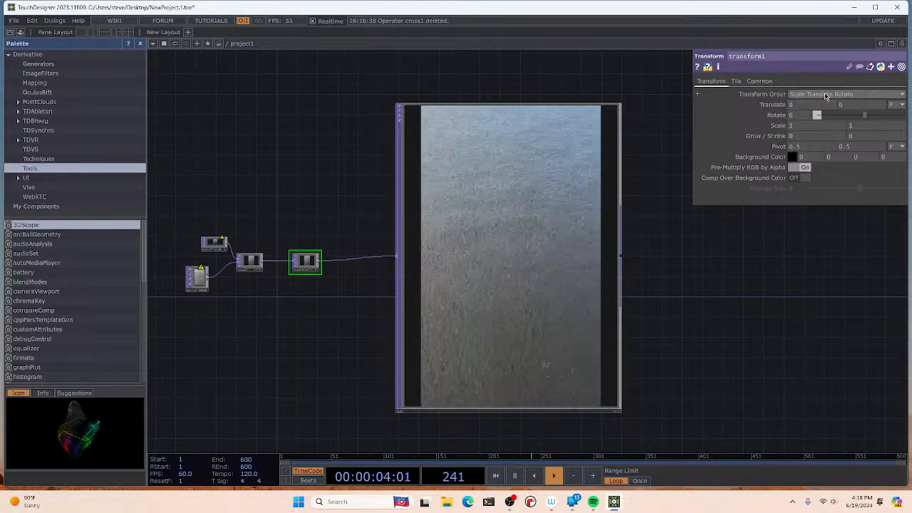
click(819, 95)
click(819, 125)
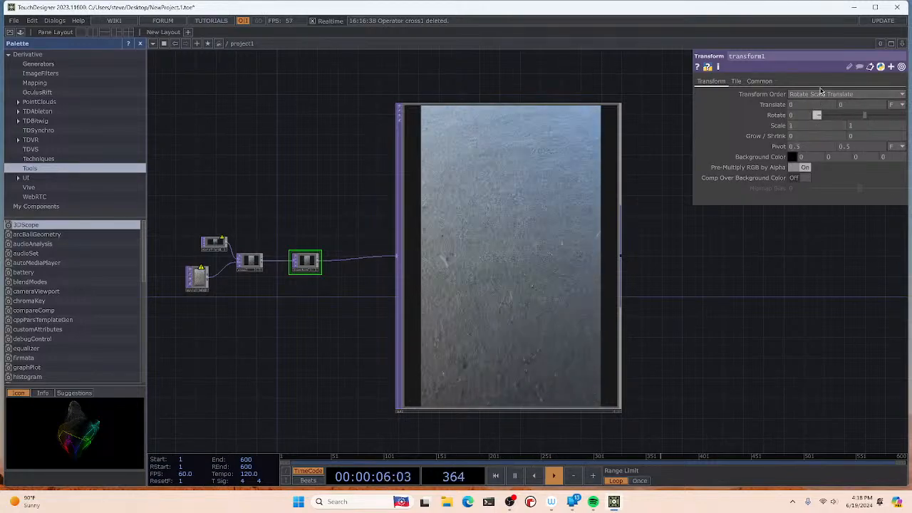
click(819, 95)
click(820, 136)
click(817, 95)
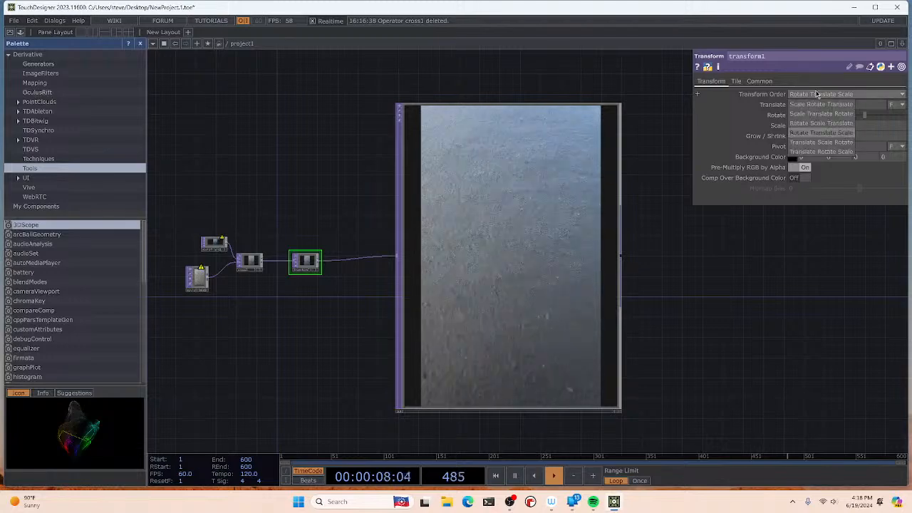
click(820, 142)
click(820, 94)
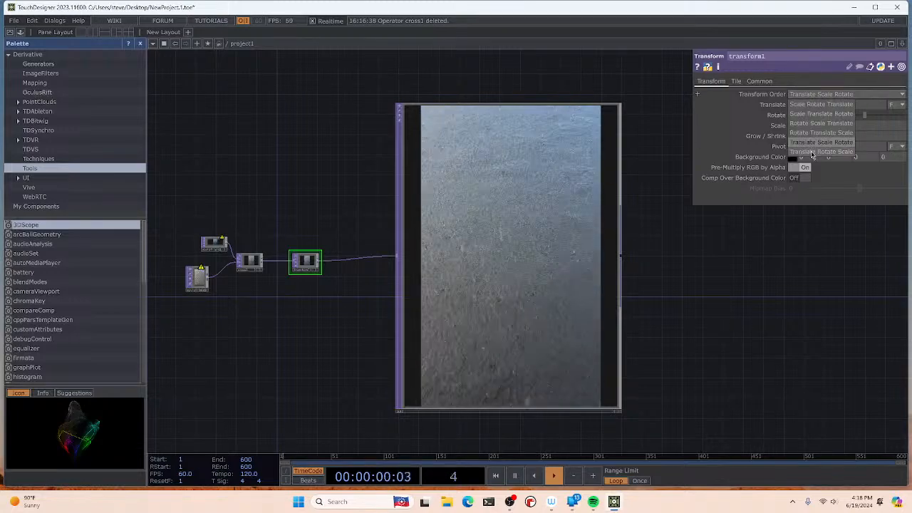
click(813, 151)
click(820, 94)
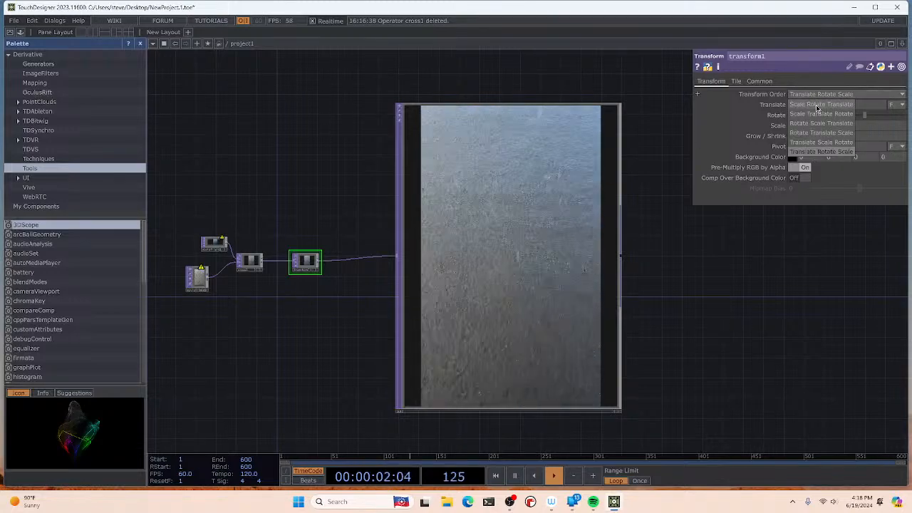
click(818, 105)
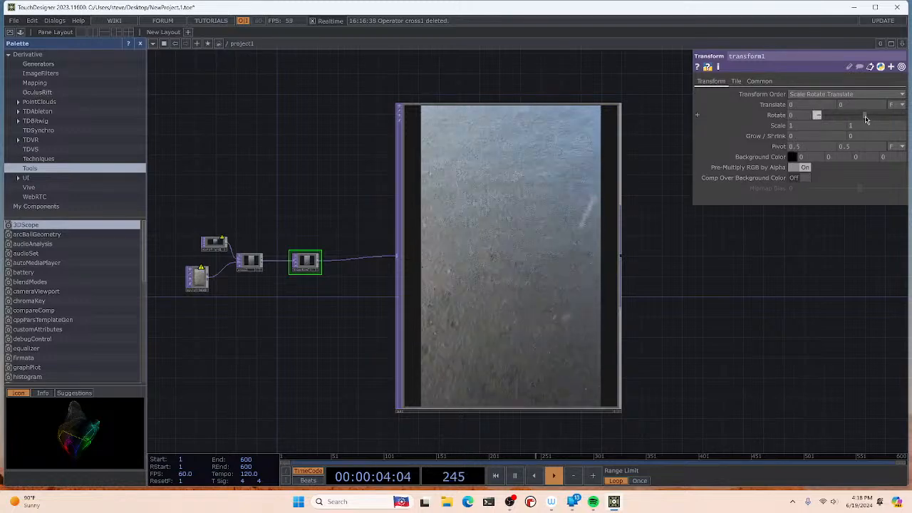
Step: Set the Transform operator's rotation to -360 and its background color to orange
drag(867, 119, 802, 118)
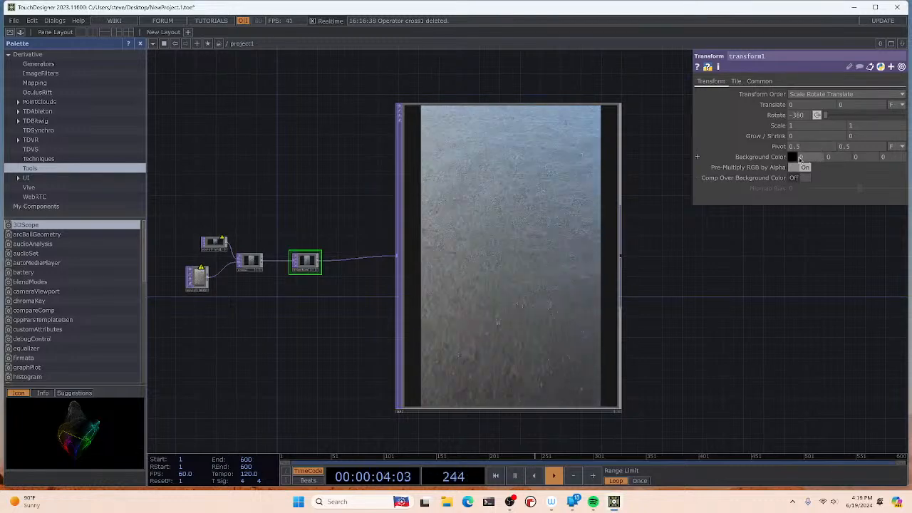
click(793, 157)
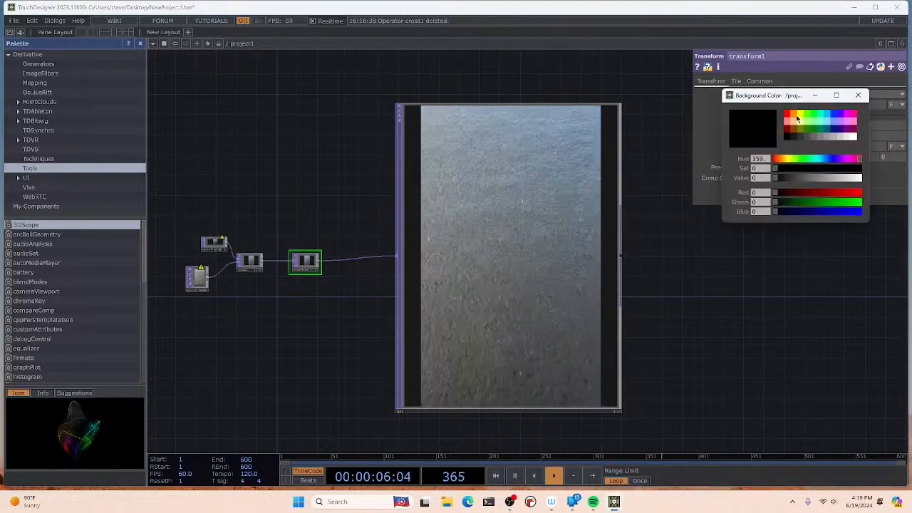
click(792, 116)
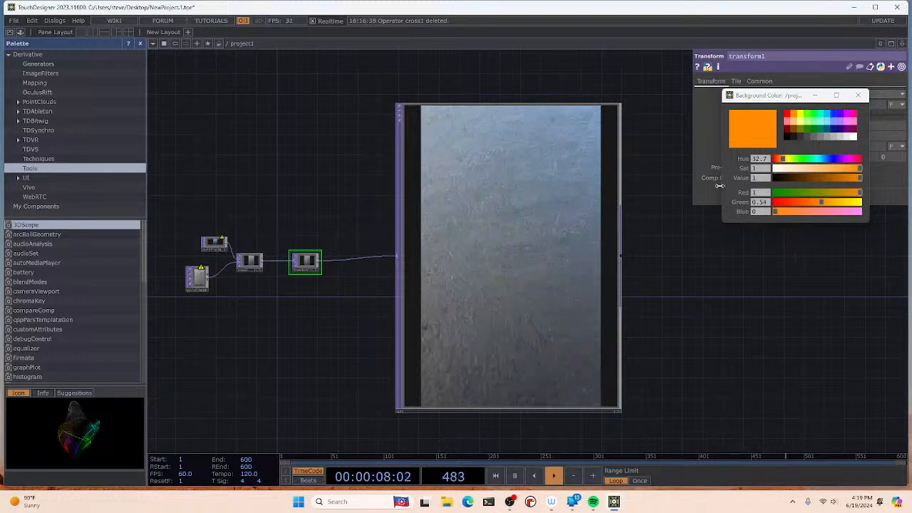
click(707, 136)
click(699, 139)
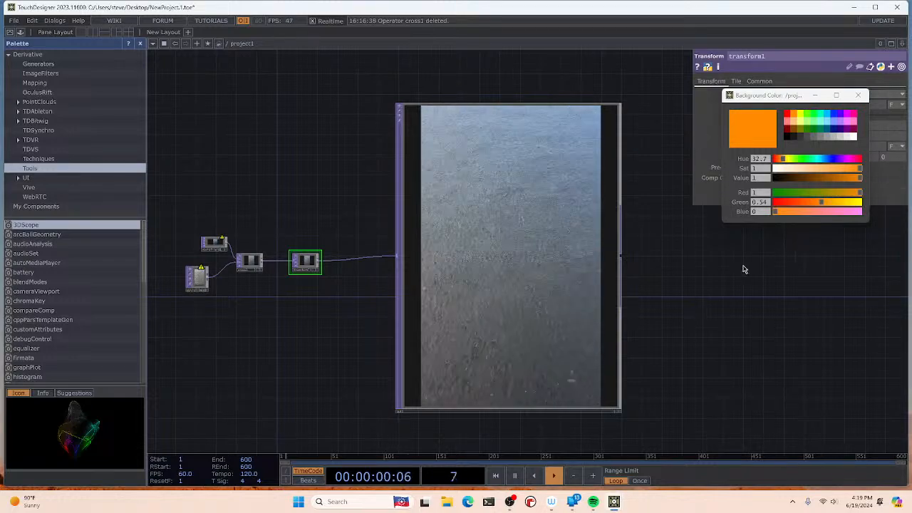
click(858, 95)
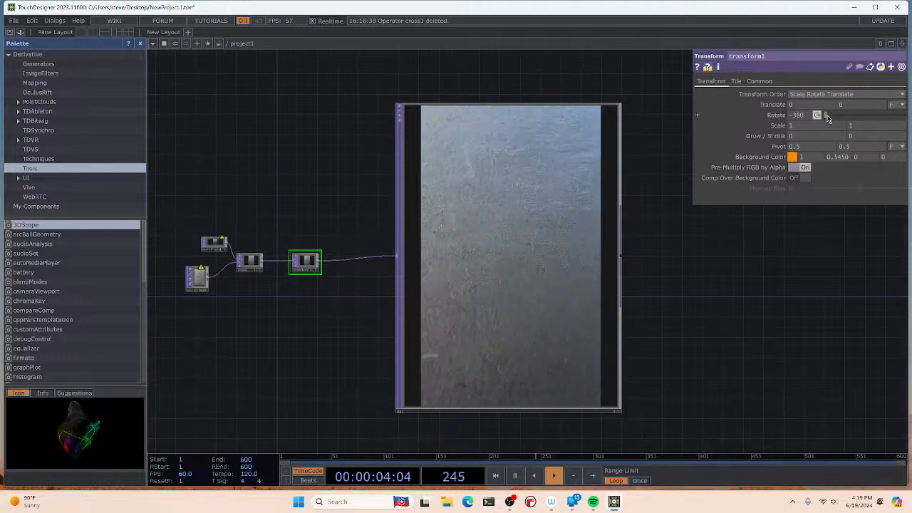
mouse_move(827, 119)
mouse_down()
mouse_move(909, 122)
mouse_move(812, 119)
mouse_up()
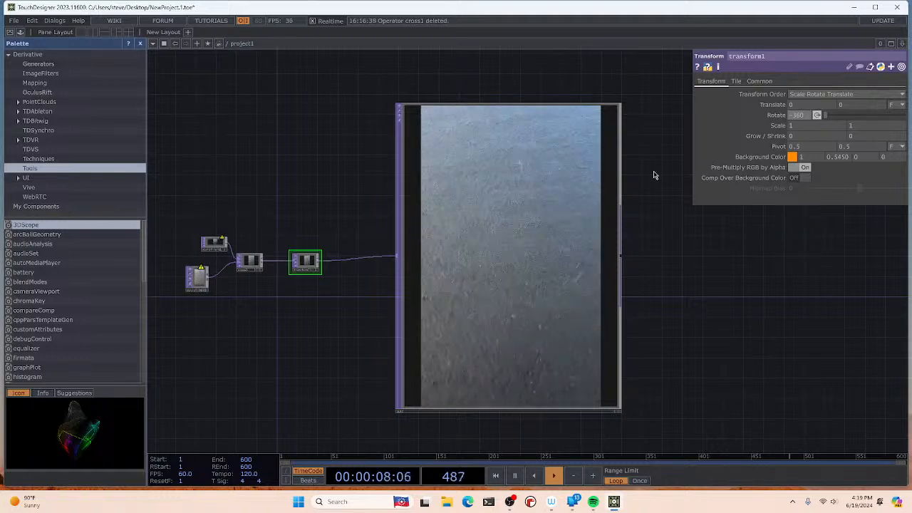
Step: Delete the Transform operator and place a Texture 3D operator below the link from Cross to the output
right_click(314, 268)
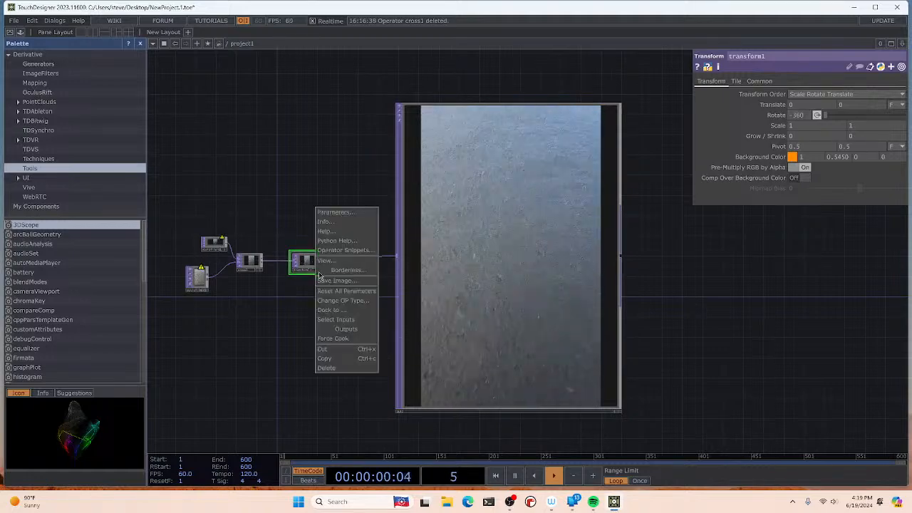
click(326, 367)
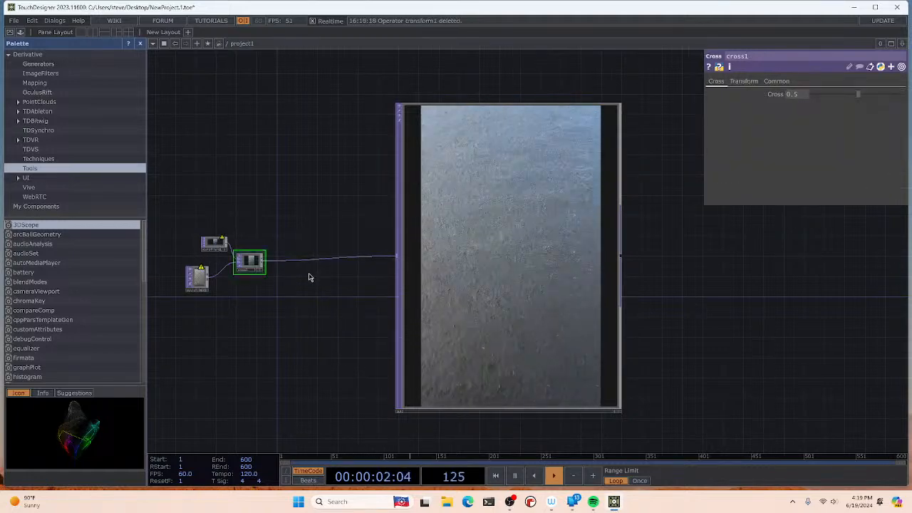
right_click(310, 275)
click(334, 176)
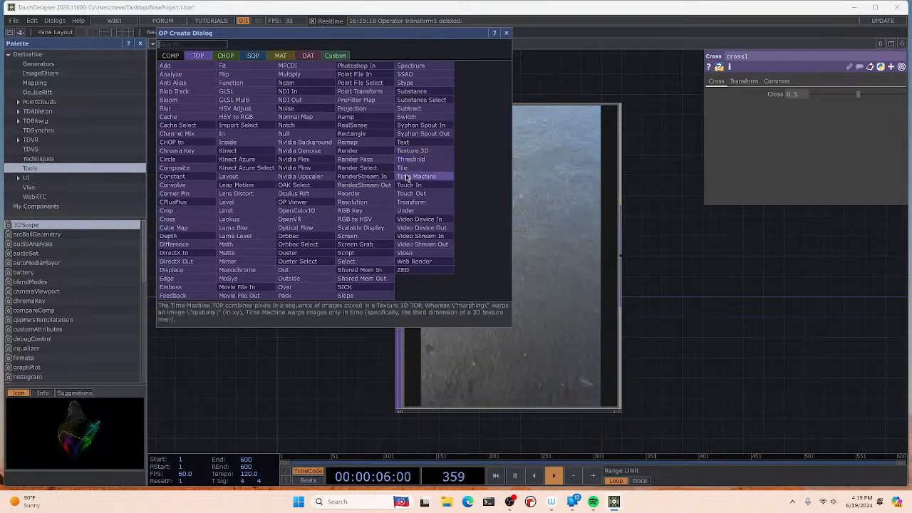
click(411, 151)
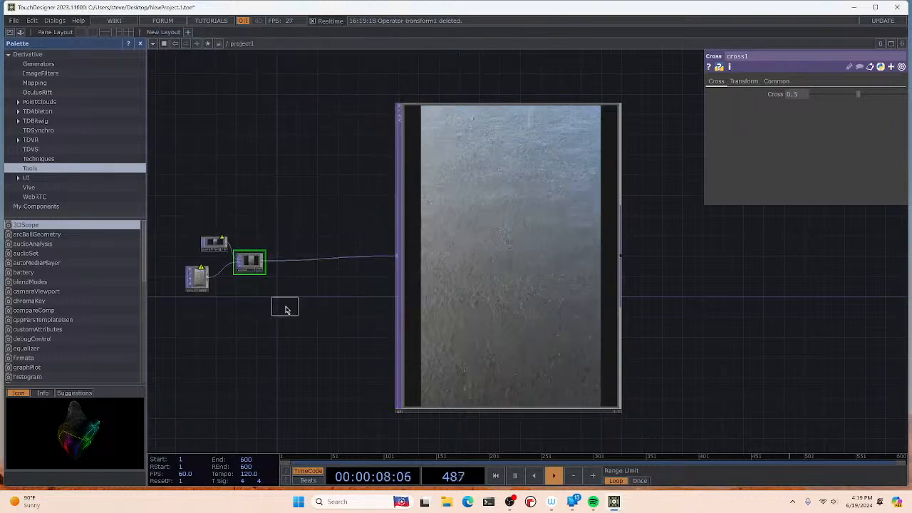
click(286, 309)
Step: Add a Time Machine TOP beside the unconnected Texture 3D operator
right_click(342, 315)
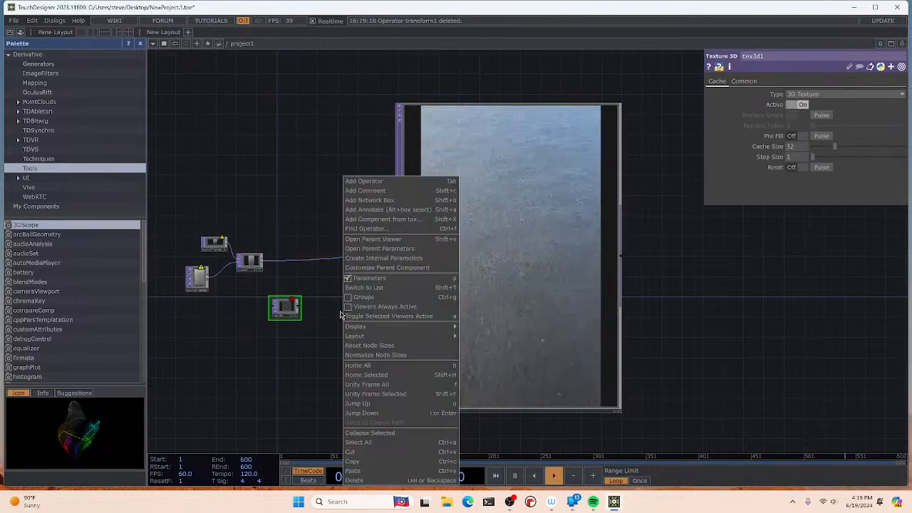
click(380, 183)
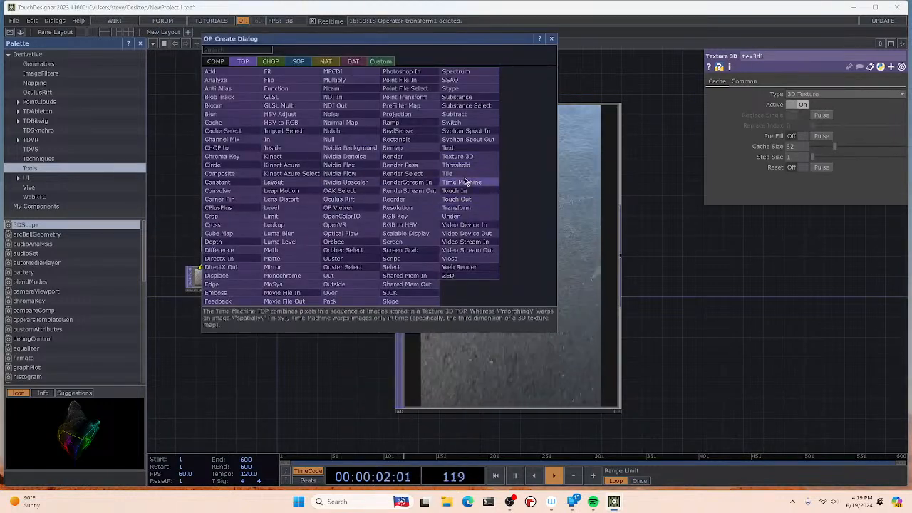
click(457, 199)
click(332, 311)
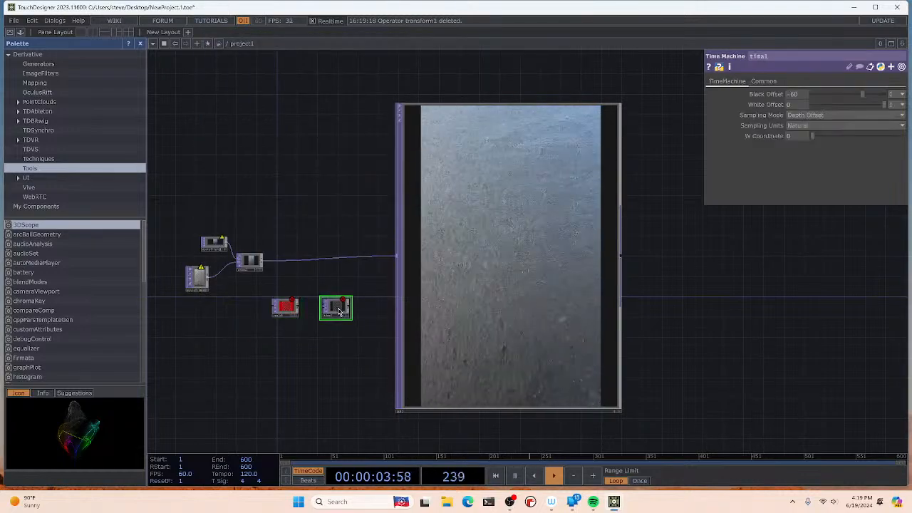
Step: Delete the Cross operator and disconnect moviefilein1 from the output
scroll(244, 289, up, 4)
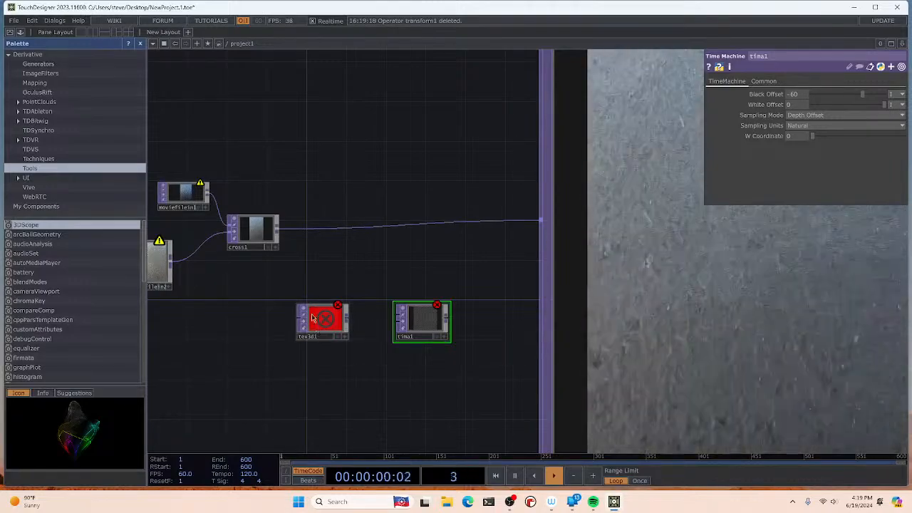
right_click(258, 241)
click(281, 338)
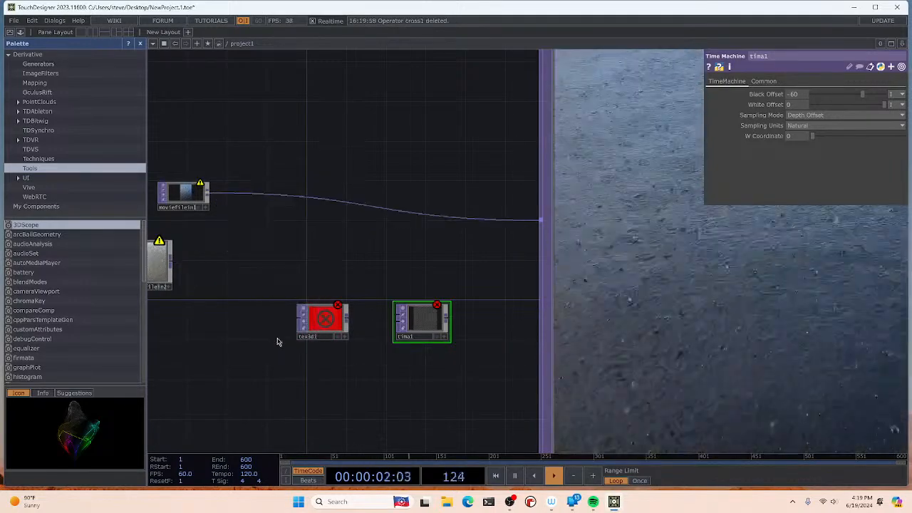
right_click(240, 193)
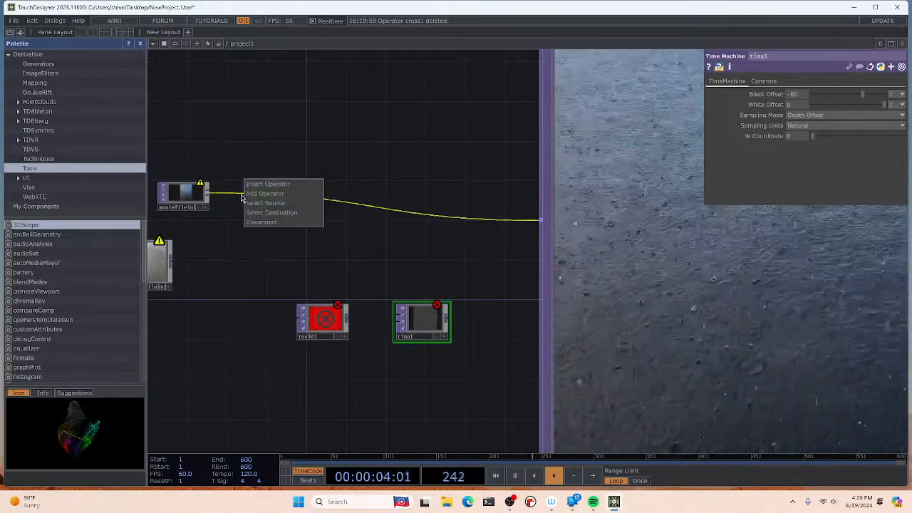
click(274, 222)
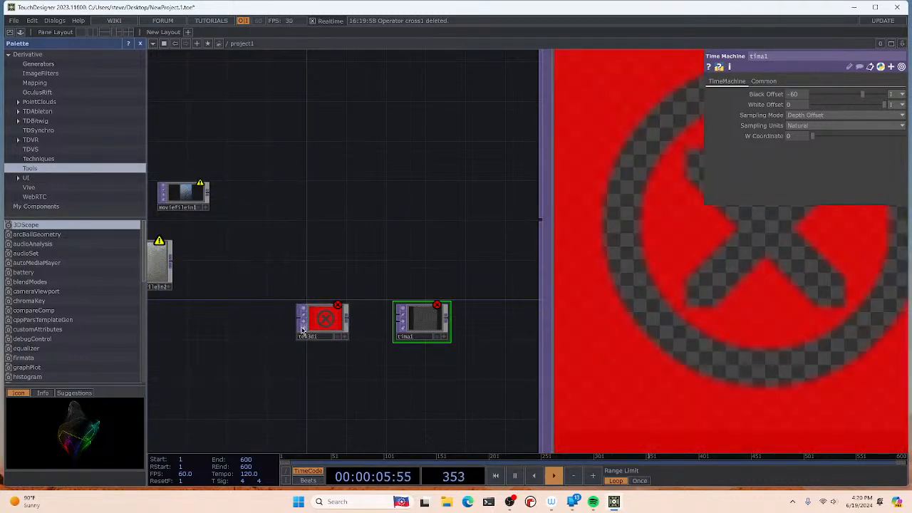
Step: Move the Texture 3D operator next to moviefilein1 and paste a copy of it below
drag(322, 325, 253, 206)
right_click(253, 207)
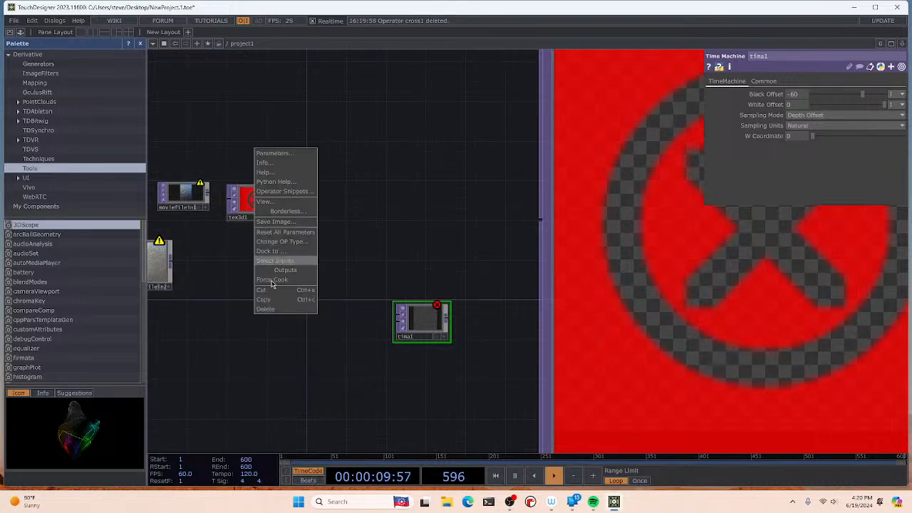
click(270, 299)
right_click(253, 288)
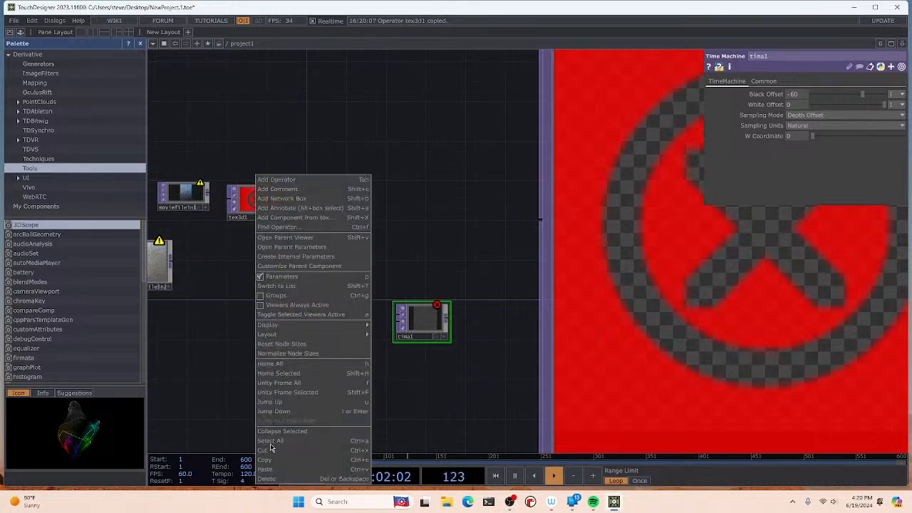
click(270, 471)
Step: Connect moviefilein2 to tex3d2 and moviefilein1 to tex3d1, and move Time Machine up between the textures and the output
drag(259, 270, 229, 261)
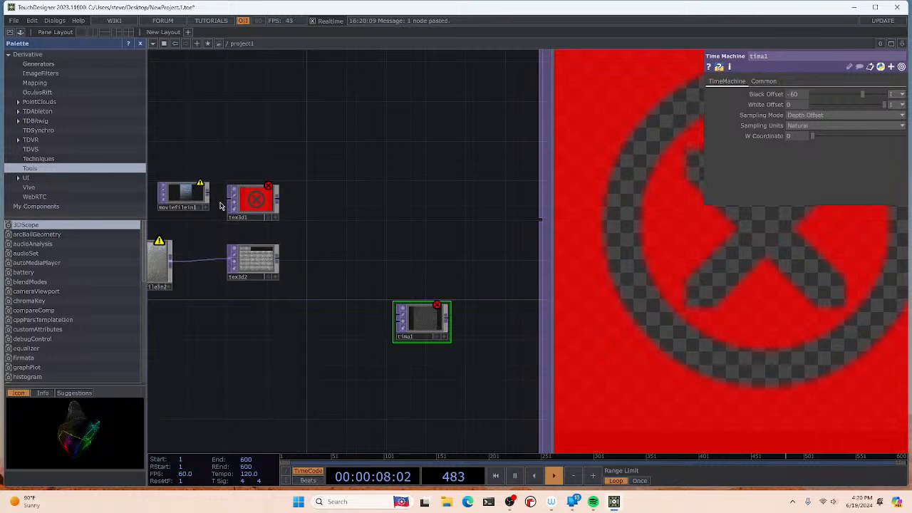
drag(210, 197, 230, 194)
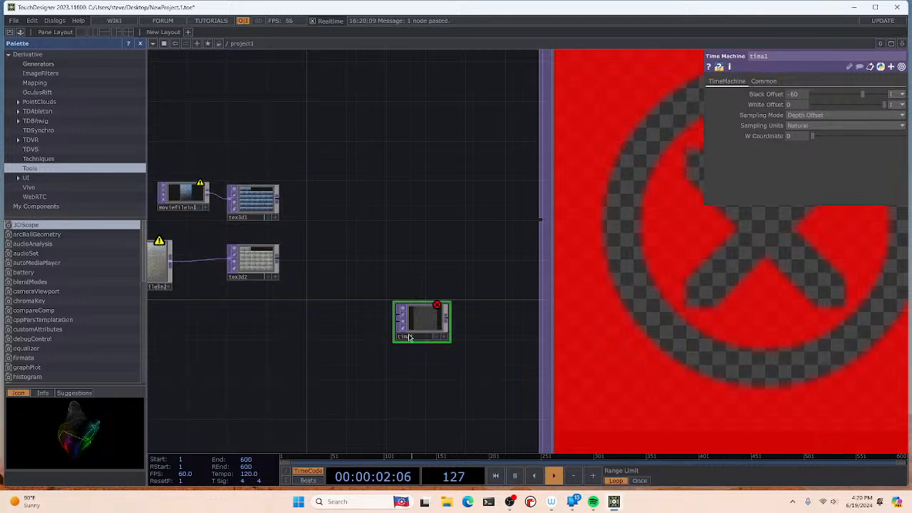
drag(410, 338, 379, 247)
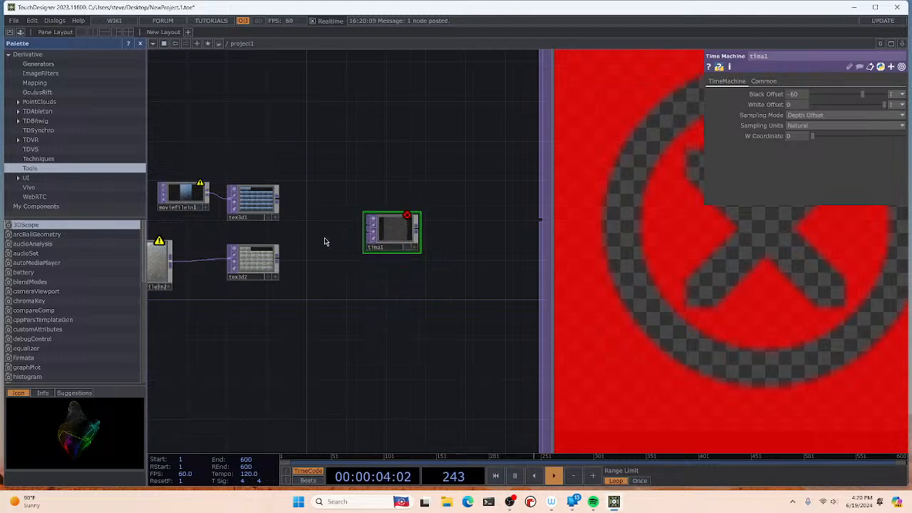
Step: Try combining both Texture 3D operators through a new Cross operator placed before Time Machine, and delete the Cross
right_click(305, 240)
click(338, 141)
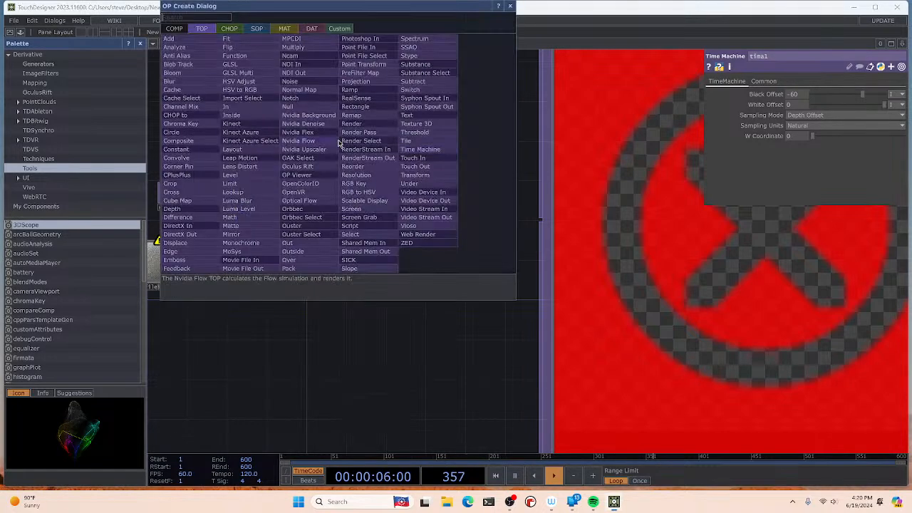
click(171, 184)
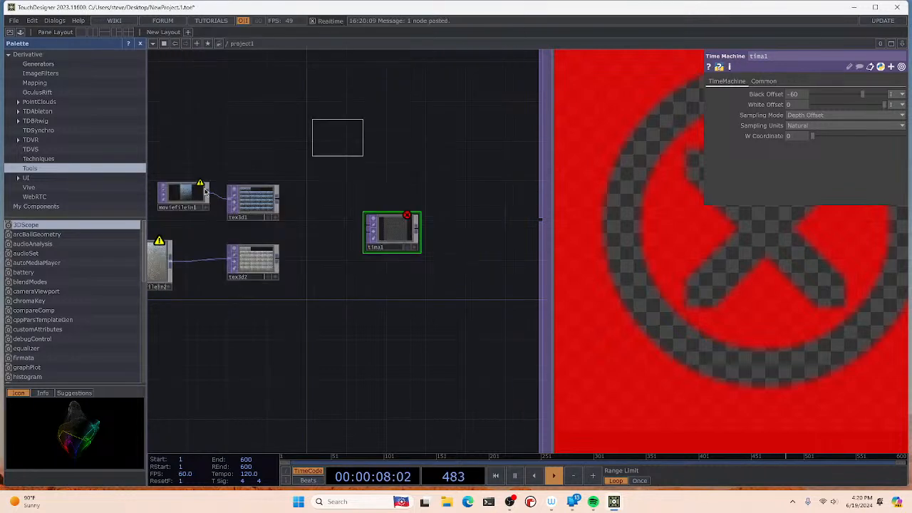
click(326, 231)
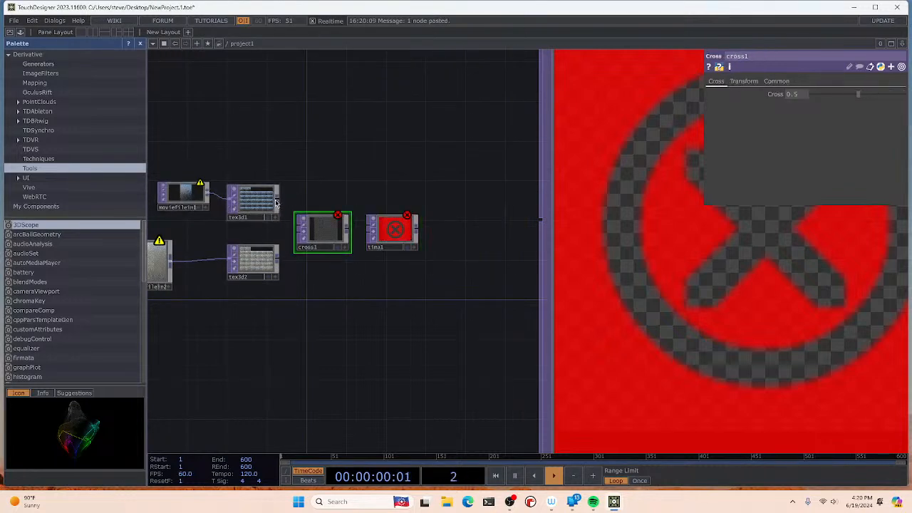
drag(278, 204, 297, 223)
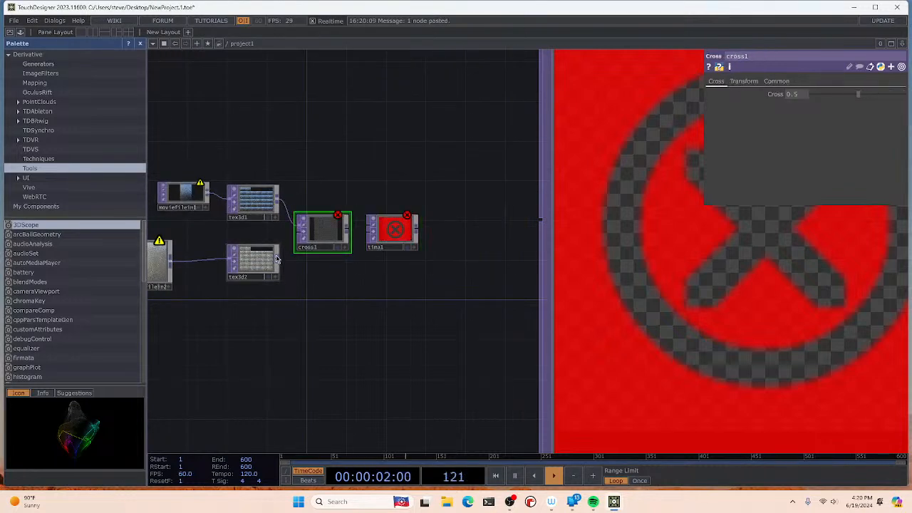
drag(278, 259, 296, 239)
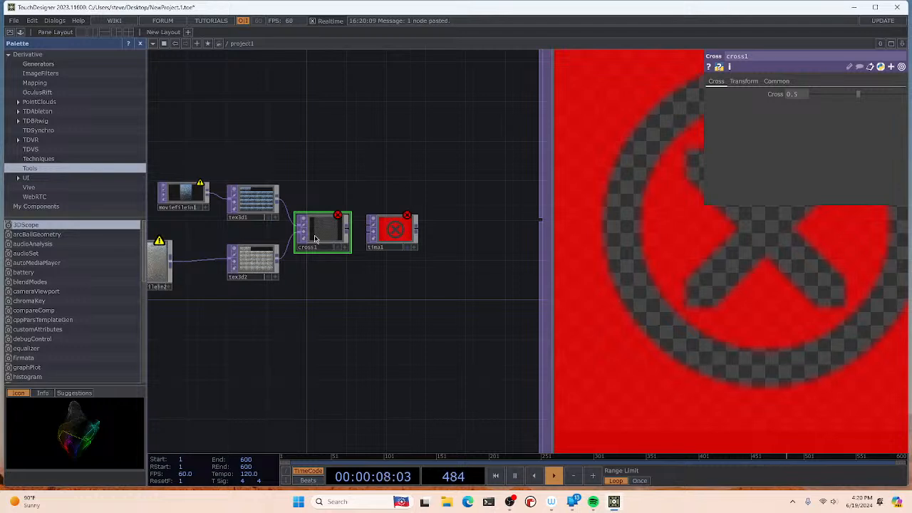
right_click(316, 238)
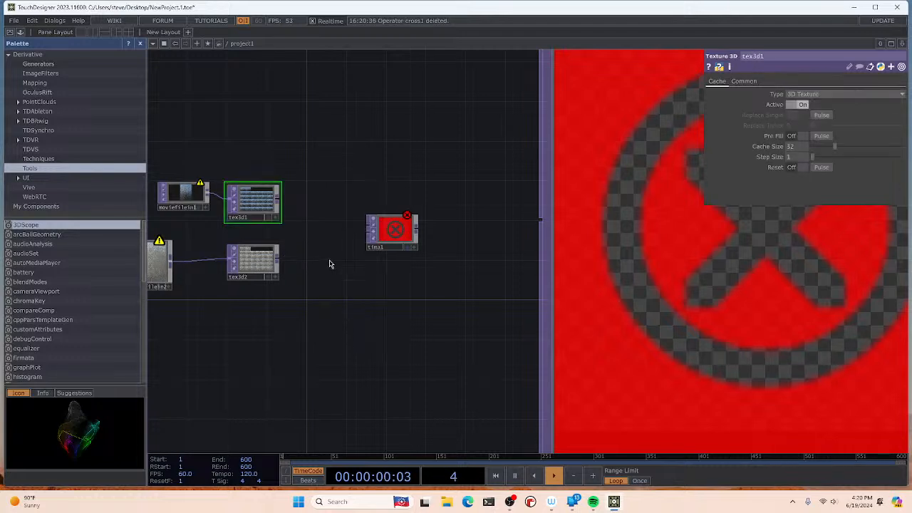
drag(278, 201, 373, 232)
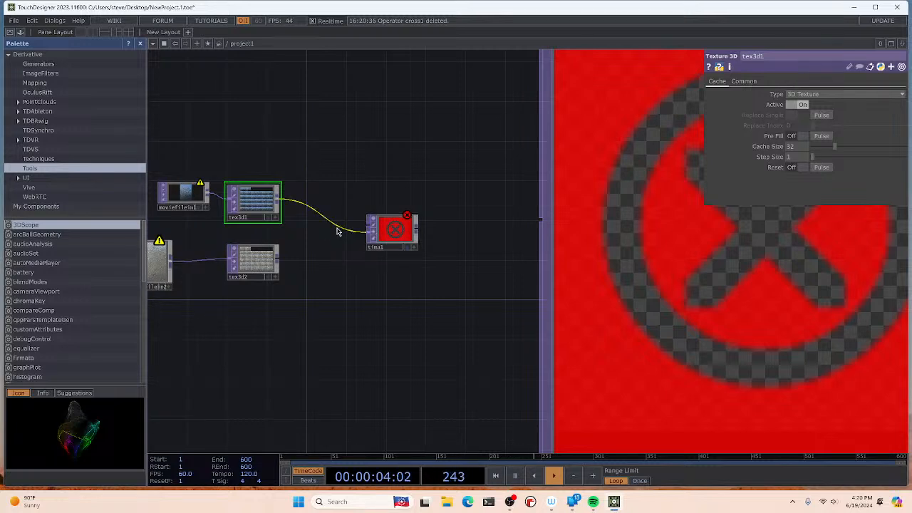
right_click(338, 232)
click(353, 255)
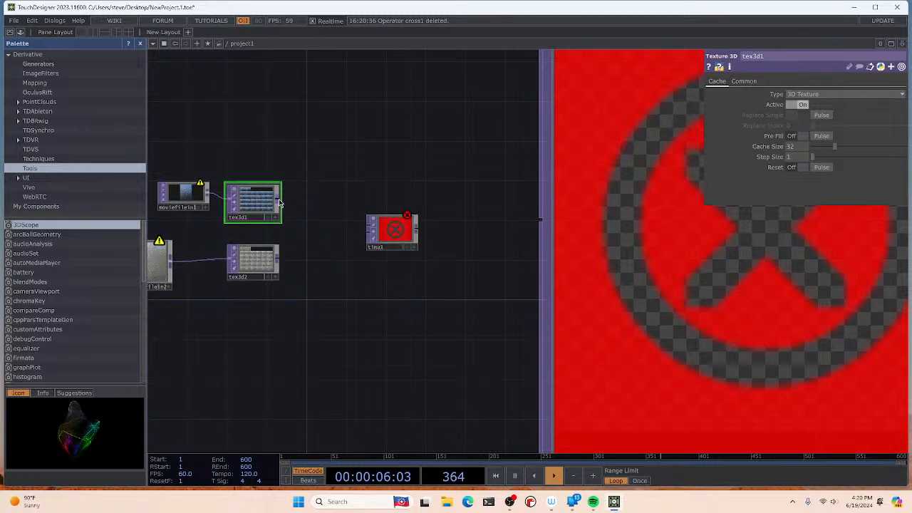
Step: Connect tex3d1 and tex3d2 to the first and second inputs of Time Machine, and link Time Machine to the output
drag(279, 201, 369, 228)
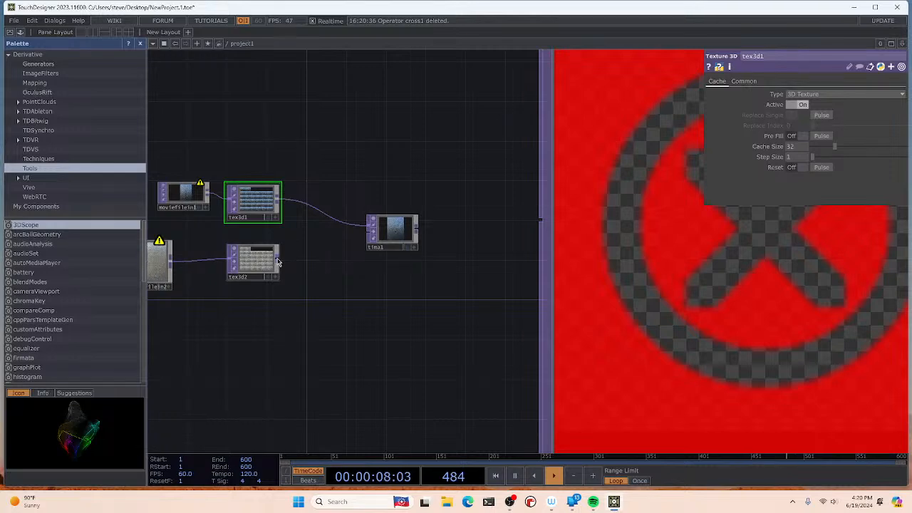
drag(278, 263, 355, 242)
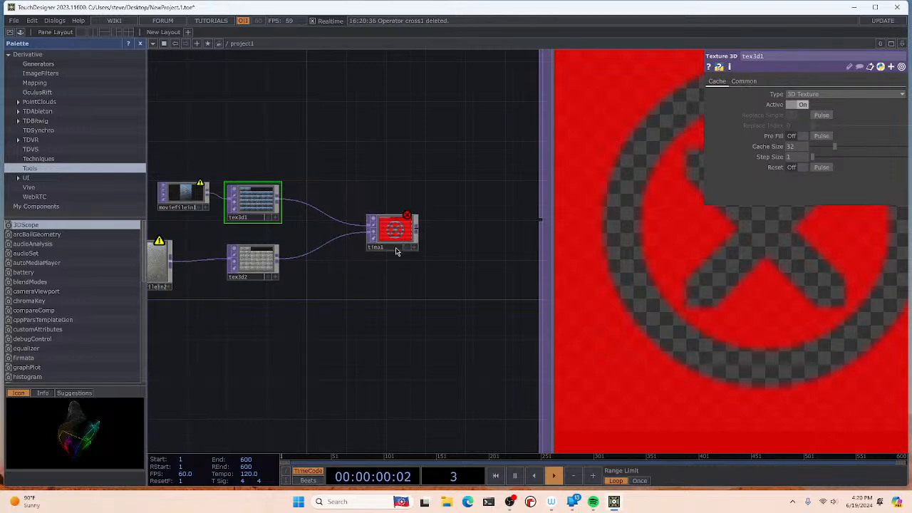
drag(478, 233, 536, 224)
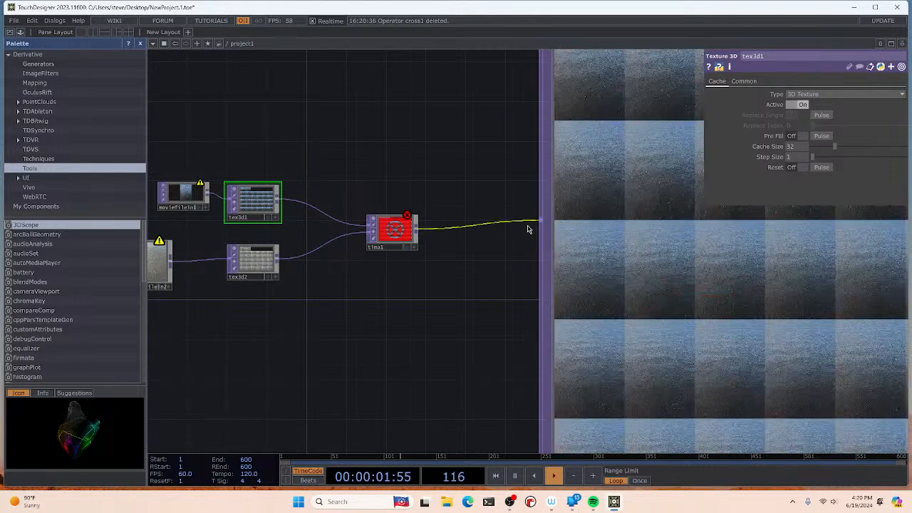
Step: Disconnect tex3d2 from Time Machine's second input
scroll(499, 244, down, 4)
drag(475, 281, 402, 297)
scroll(369, 259, up, 6)
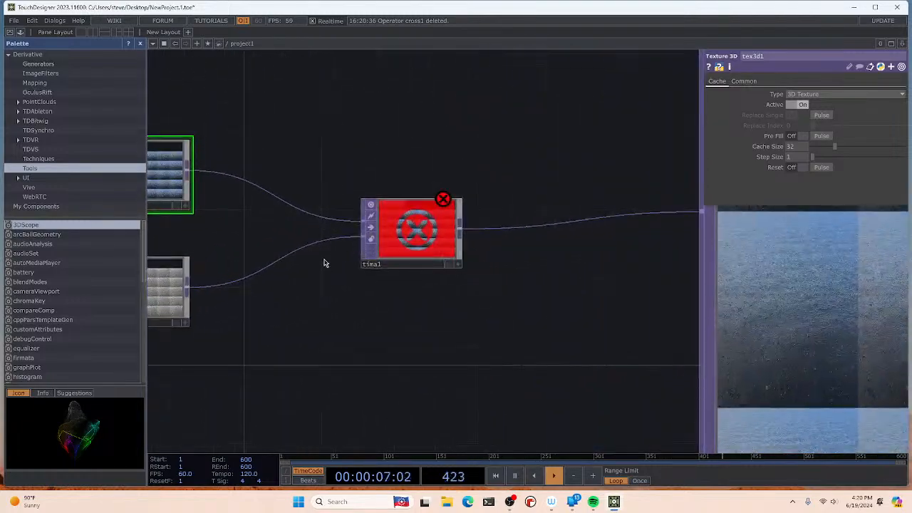
right_click(355, 240)
click(375, 264)
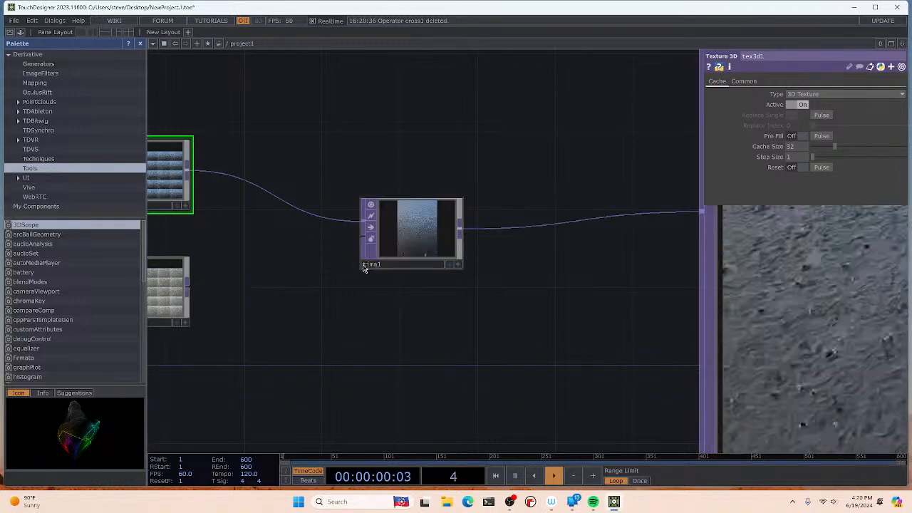
Step: Set the Time Machine operator's Black Offset to -176 and its White Offset to -200
scroll(444, 304, down, 5)
scroll(464, 304, down, 5)
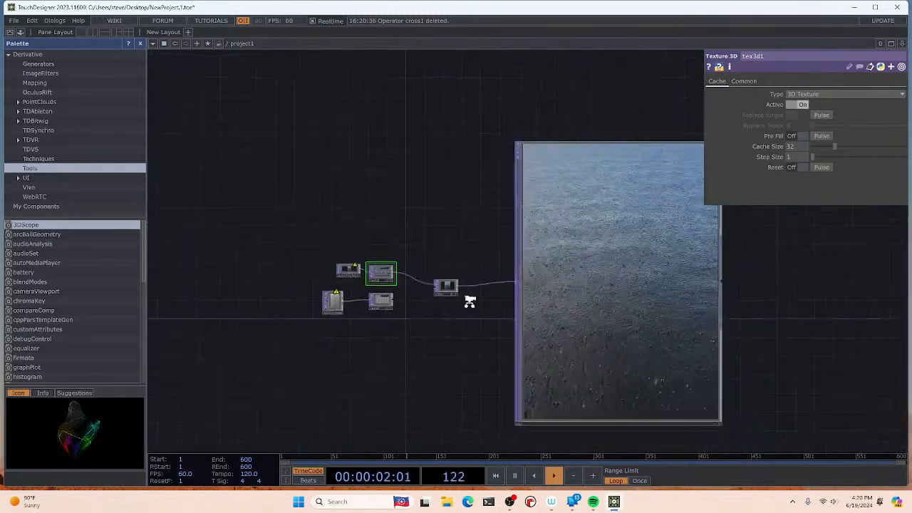
scroll(423, 293, up, 3)
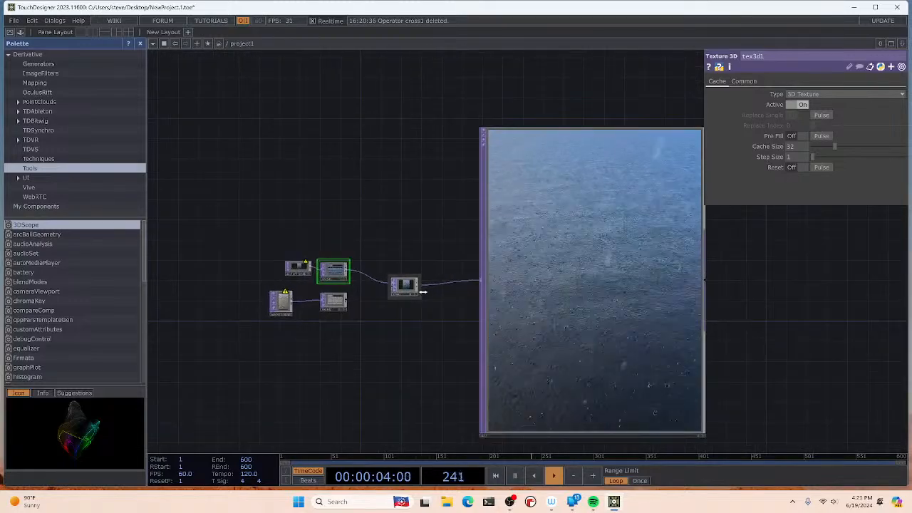
click(414, 292)
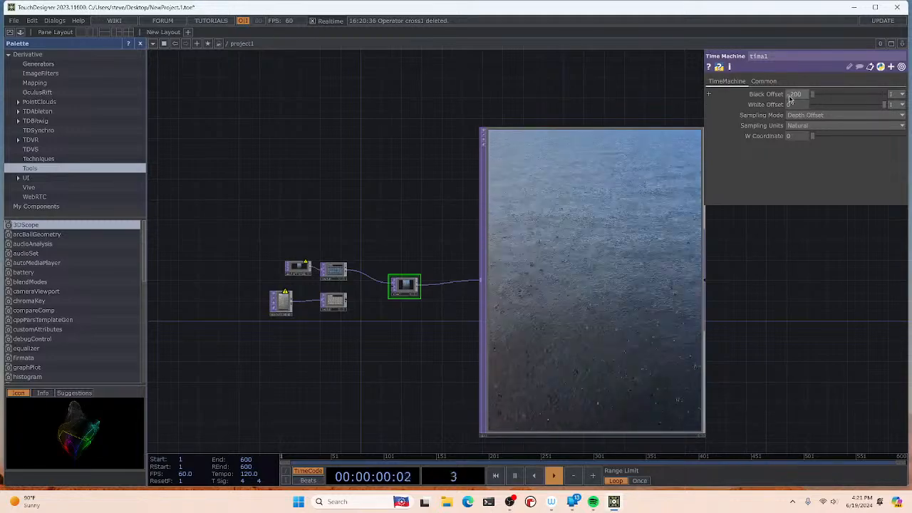
drag(881, 107, 812, 106)
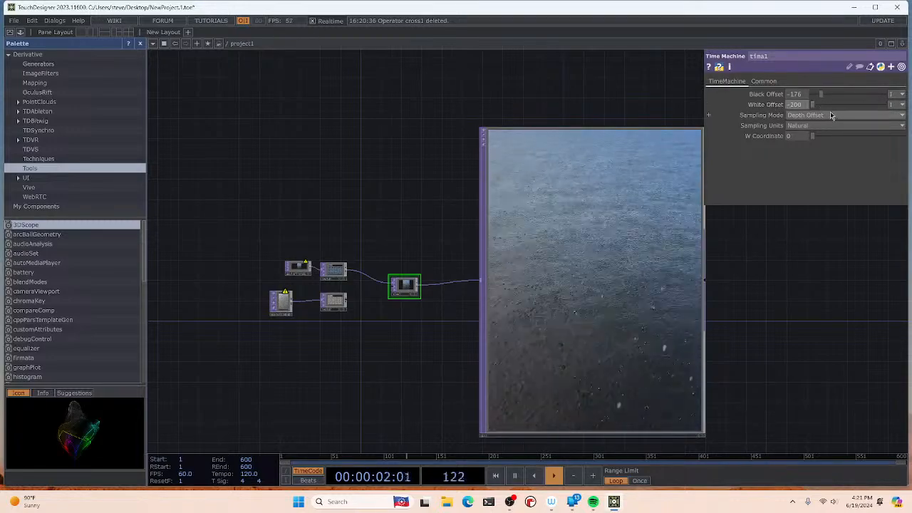
Step: Set Time Machine to Absolute sampling mode with Index units, Black Offset -64, White Offset -33 and W Coordinate 1
click(832, 116)
click(811, 127)
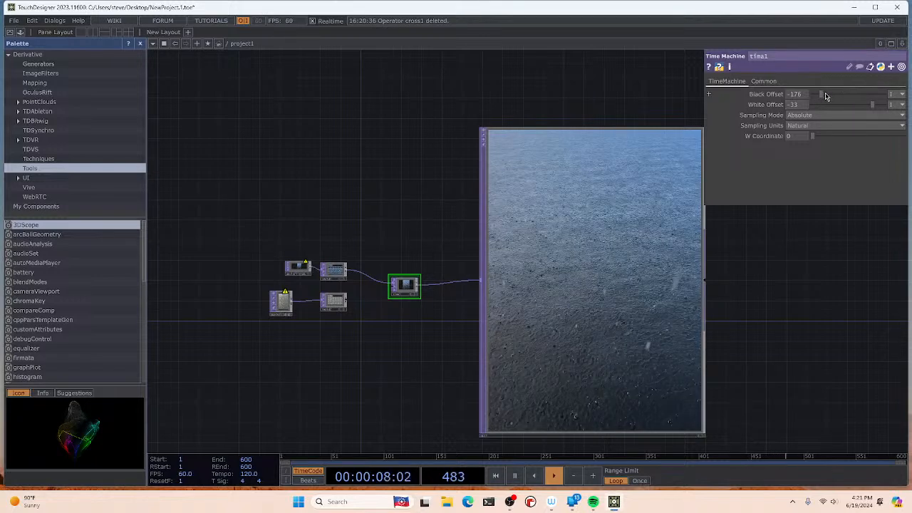
click(844, 124)
click(804, 147)
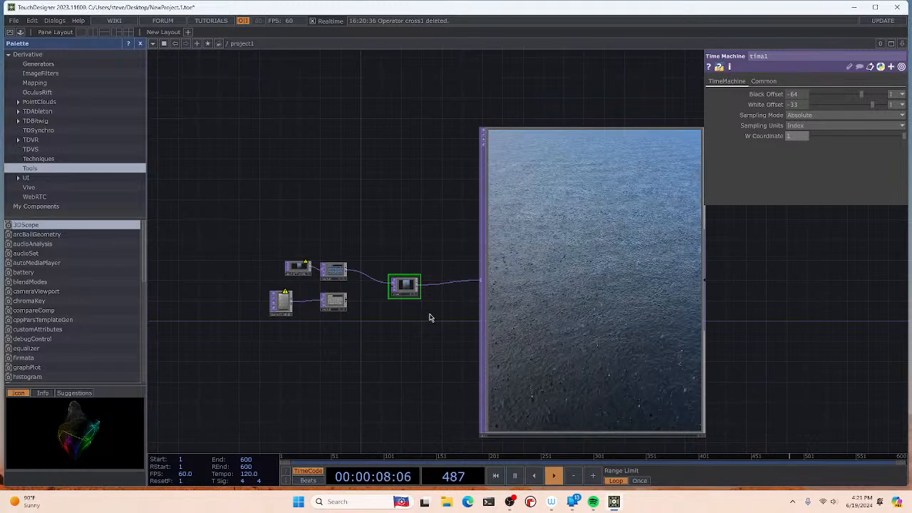
Step: Reconnect tex3d2 to the second input of Time Machine
scroll(370, 318, up, 2)
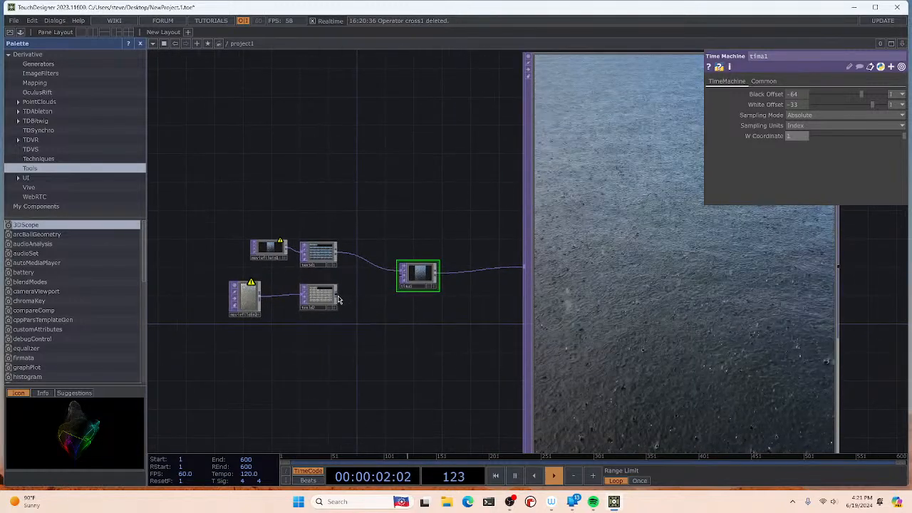
drag(338, 296, 402, 280)
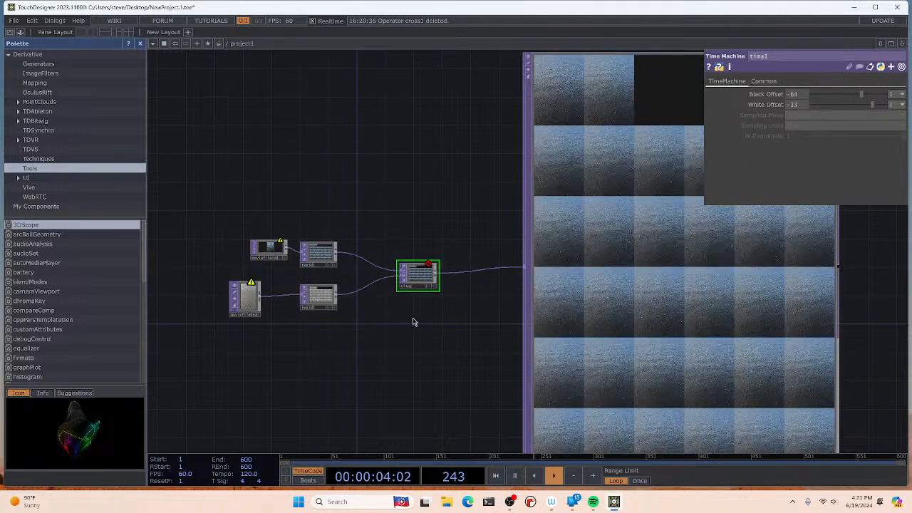
scroll(418, 320, down, 2)
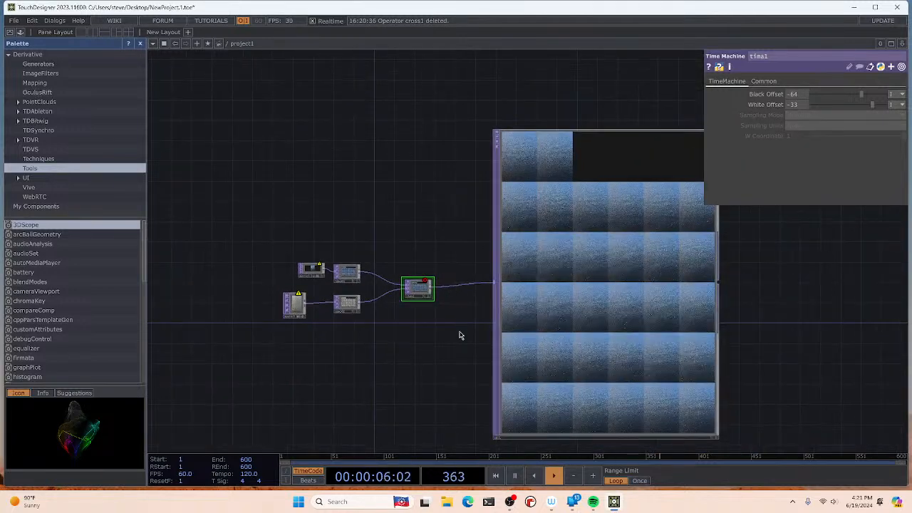
Step: Delete the Time Machine operator and both Texture 3D operators, leaving only the two movie inputs and the output
right_click(412, 295)
click(436, 395)
right_click(352, 278)
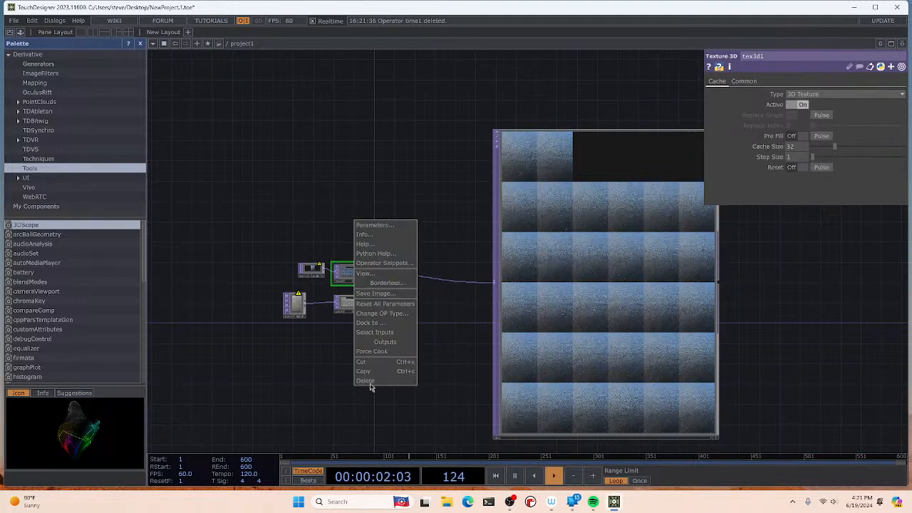
click(367, 381)
right_click(351, 310)
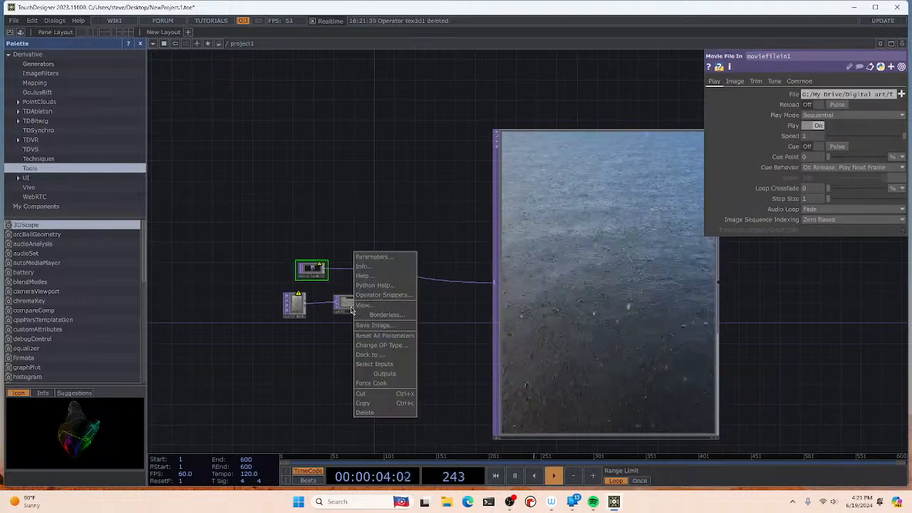
click(364, 413)
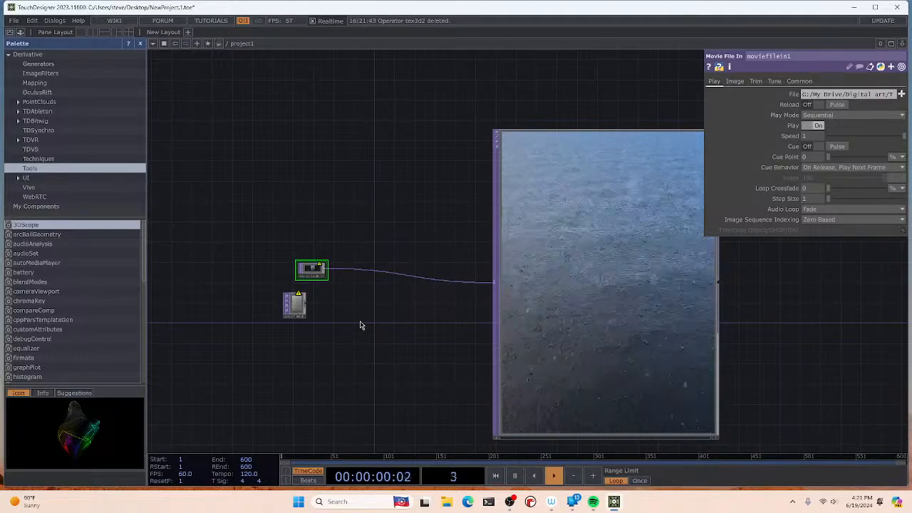
Step: Open the operator creation list and look through the TOP, SOP, COMP, CHOP, MAT, DAT and Custom operator families
right_click(380, 333)
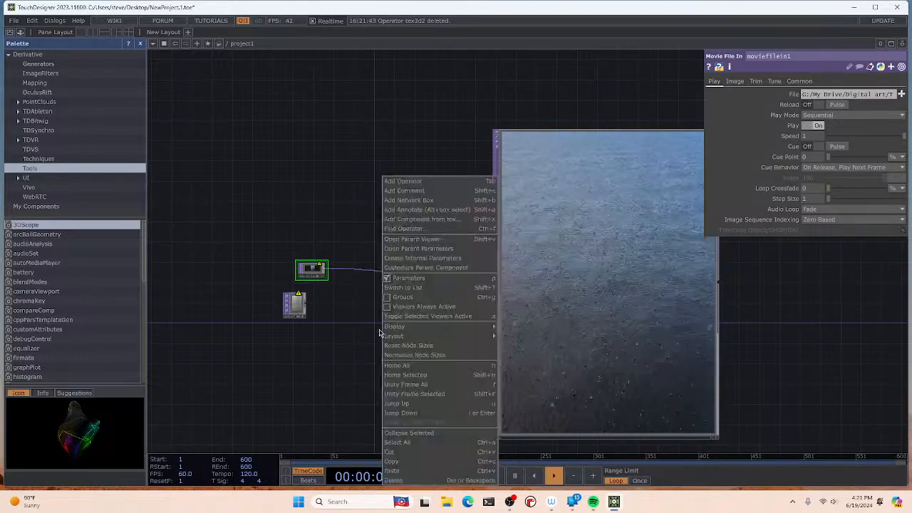
click(412, 182)
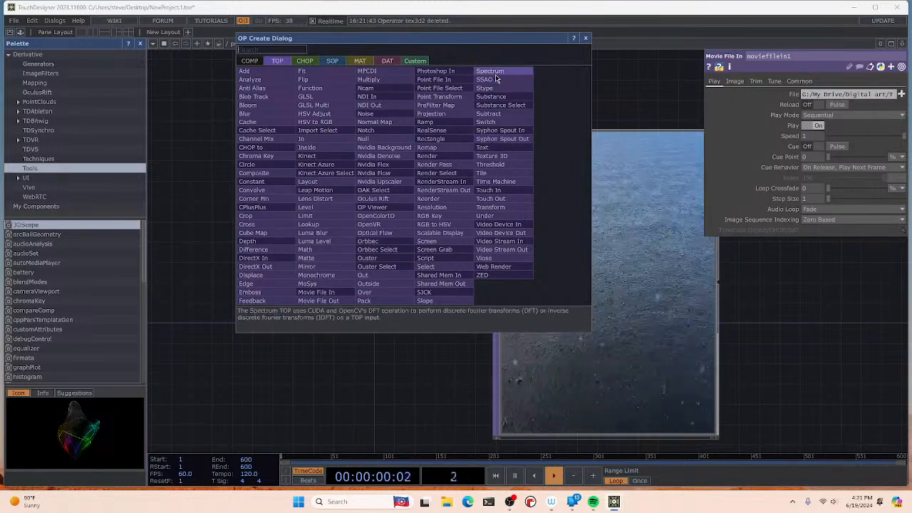
click(332, 61)
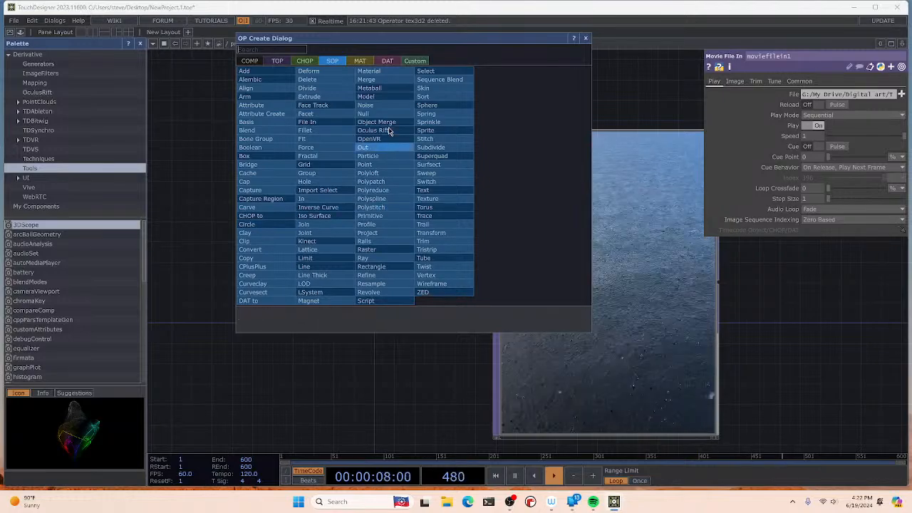
click(278, 61)
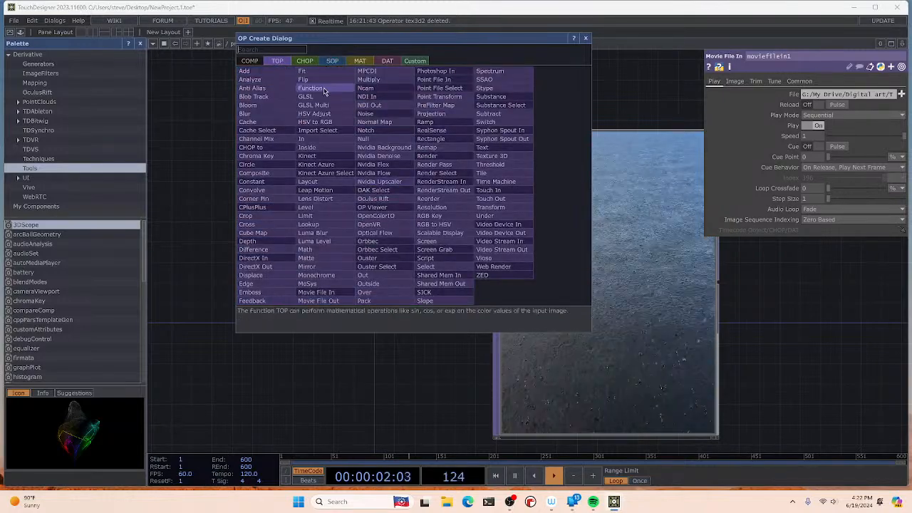
click(247, 62)
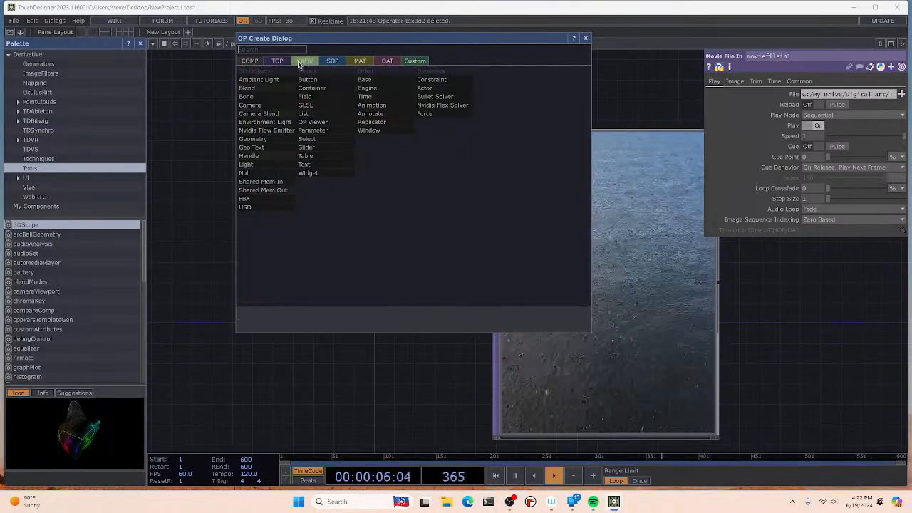
click(277, 61)
click(305, 61)
click(332, 61)
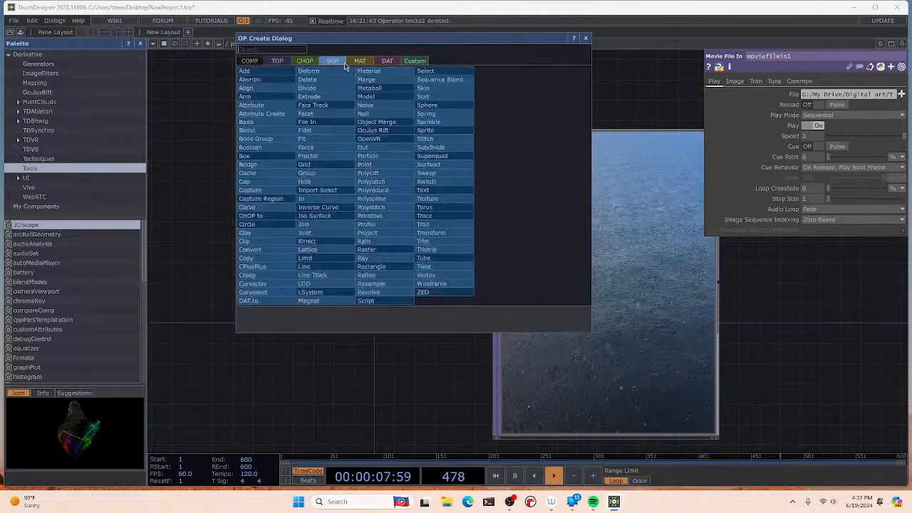
click(360, 61)
click(387, 62)
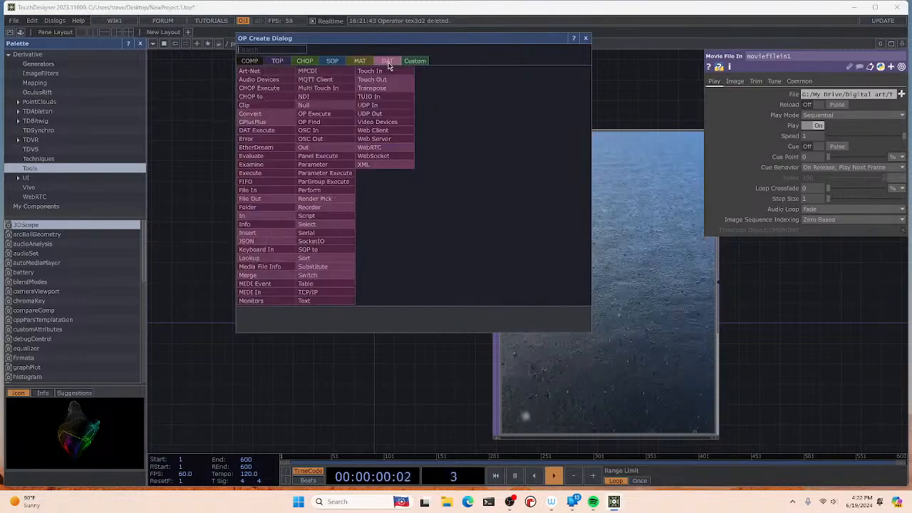
click(415, 62)
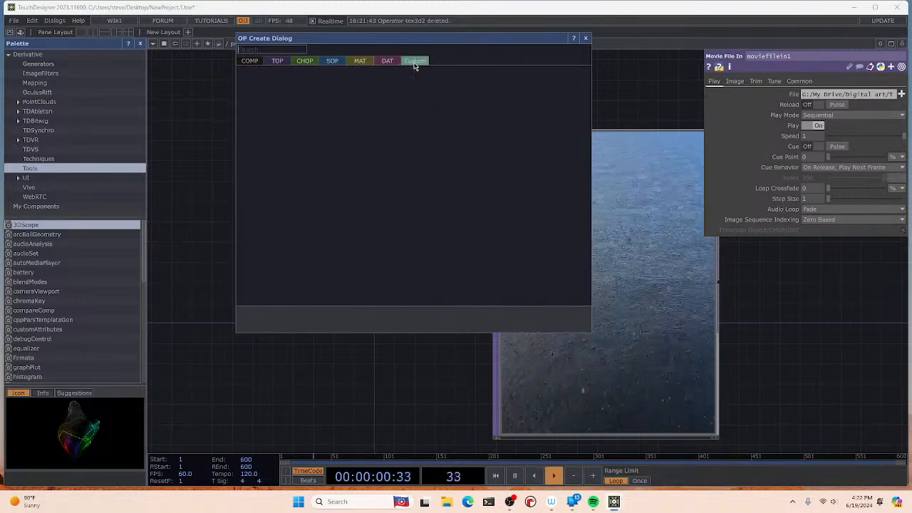
Step: Create an Add TOP and place it in the network beside moviefilein2
click(278, 62)
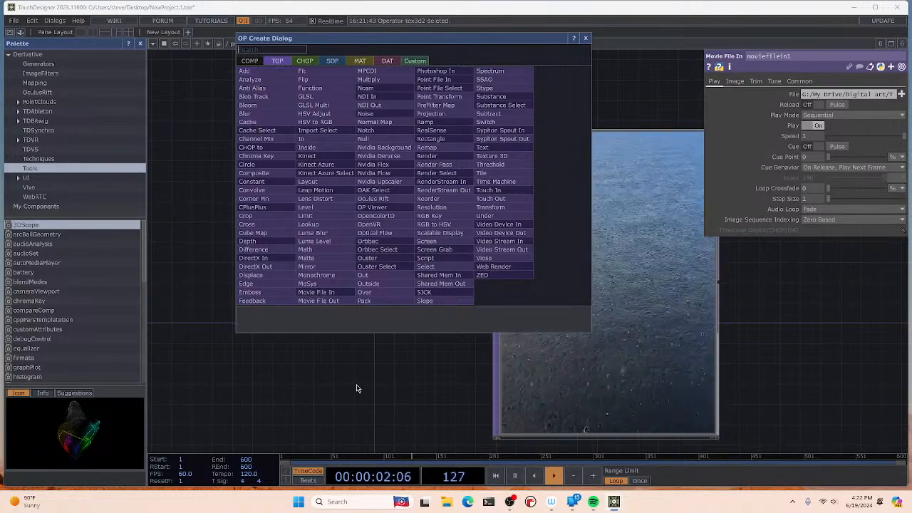
click(262, 72)
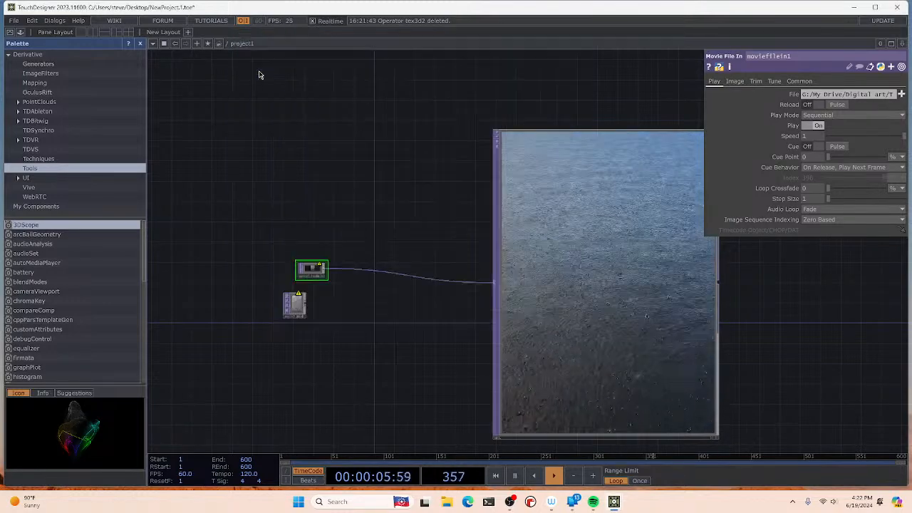
click(334, 324)
scroll(334, 324, up, 3)
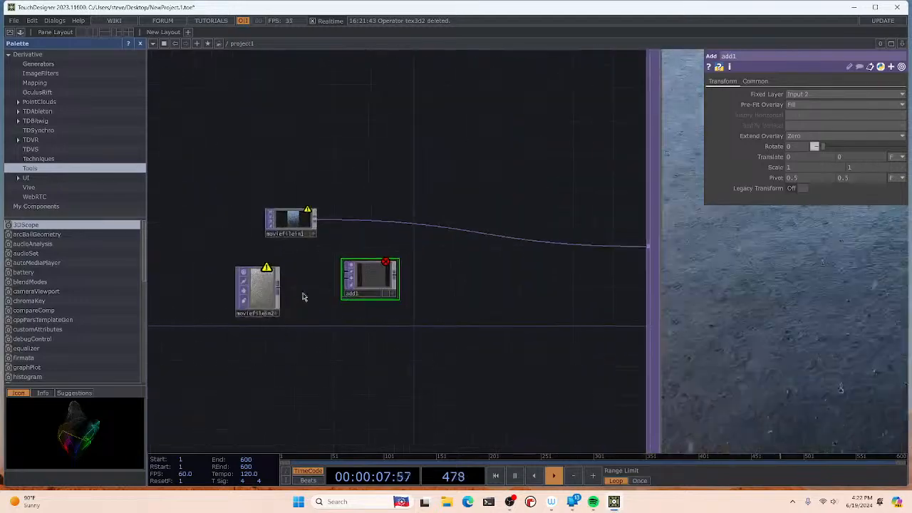
Step: Wire moviefilein1 and moviefilein2 through add1 to the output operator, replacing the direct connection from moviefilein1
drag(280, 288, 345, 284)
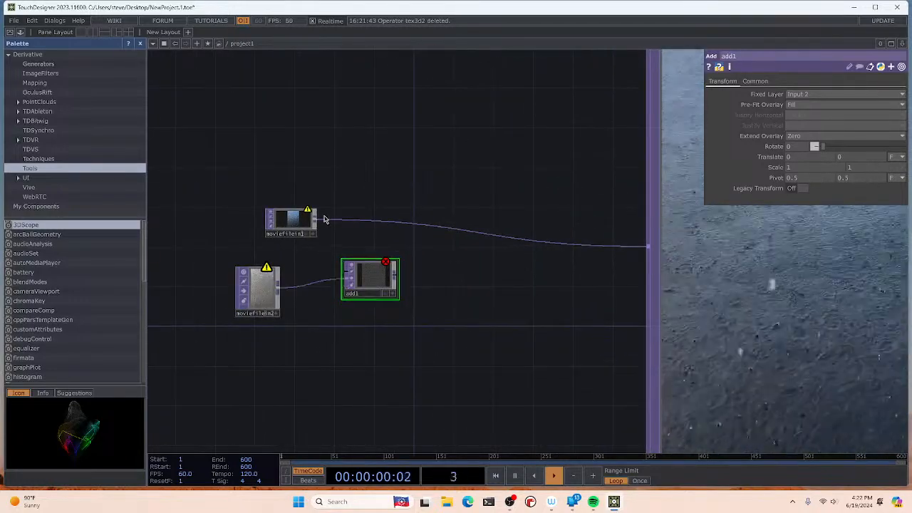
right_click(328, 220)
click(350, 247)
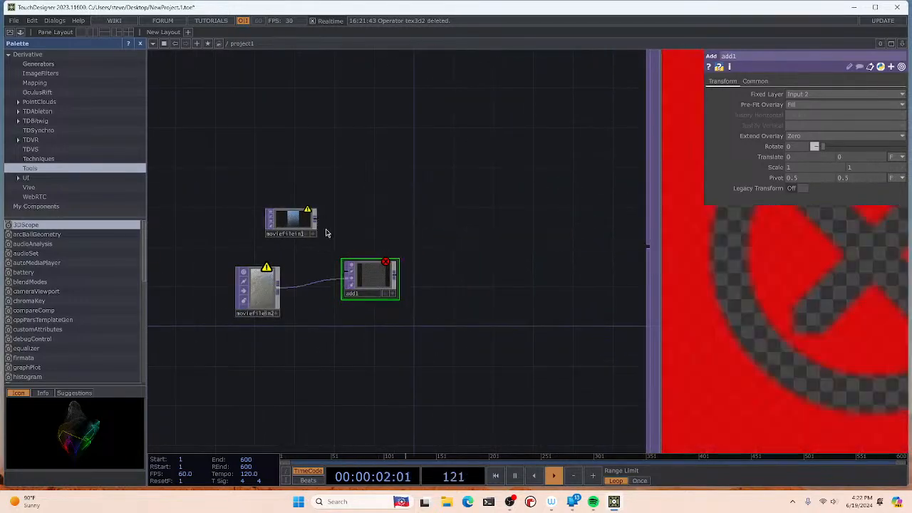
drag(317, 223, 637, 246)
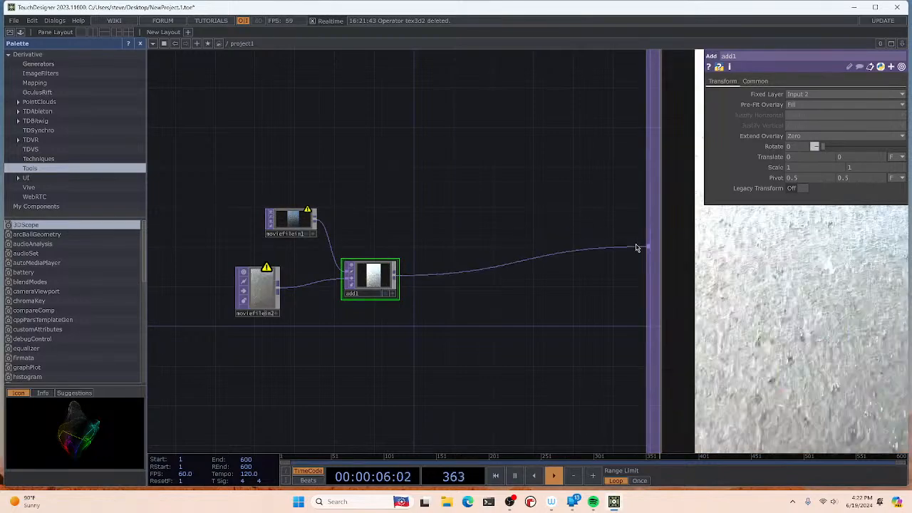
Step: Move add1 farther from the movie inputs, closer to the output operator
scroll(576, 247, down, 5)
scroll(515, 253, up, 8)
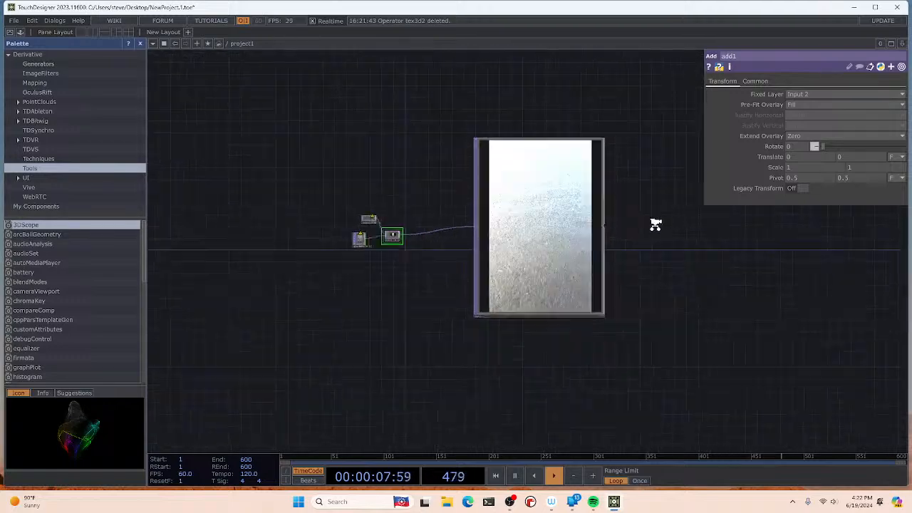
scroll(298, 251, up, 2)
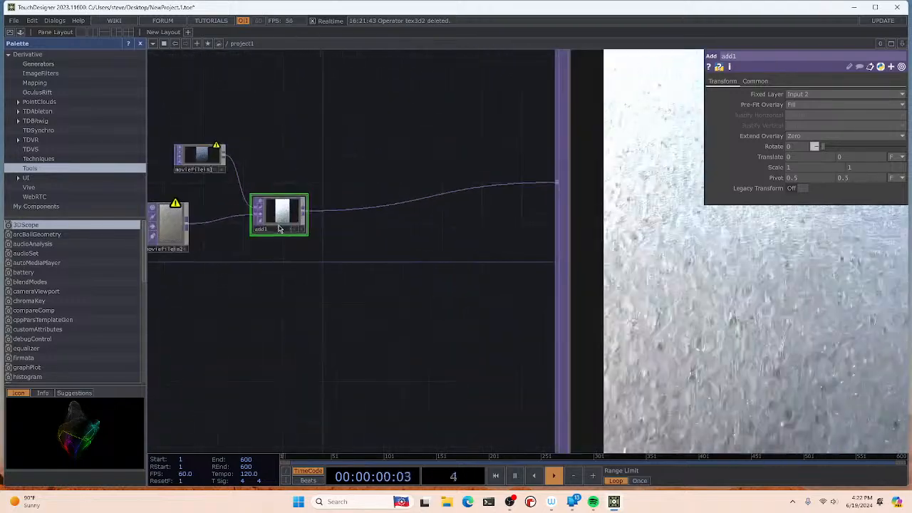
drag(292, 227, 352, 220)
scroll(352, 221, down, 3)
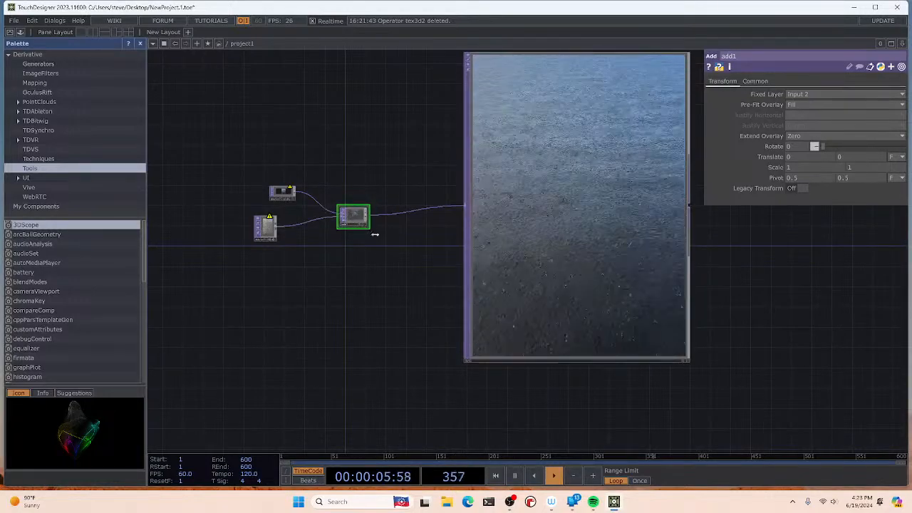
drag(387, 260, 304, 273)
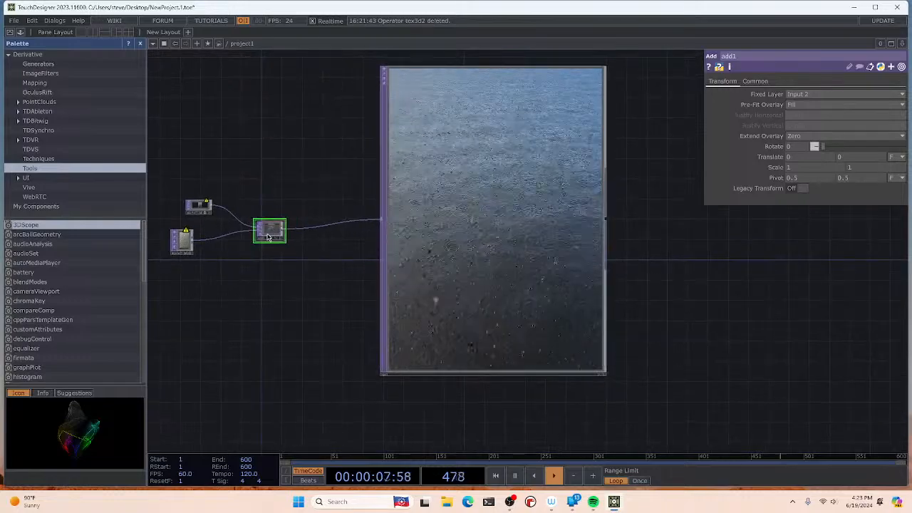
Step: Reset all parameters of the Add operator
right_click(280, 235)
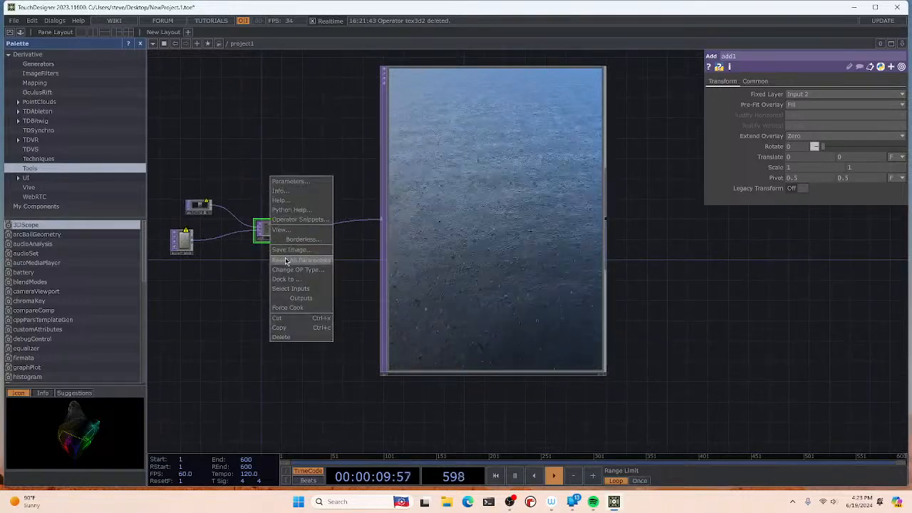
click(287, 259)
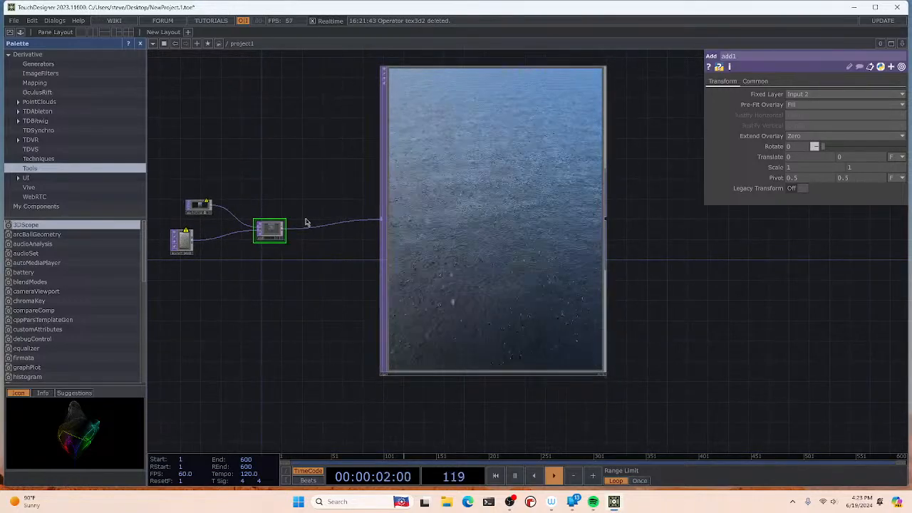
scroll(243, 235, up, 5)
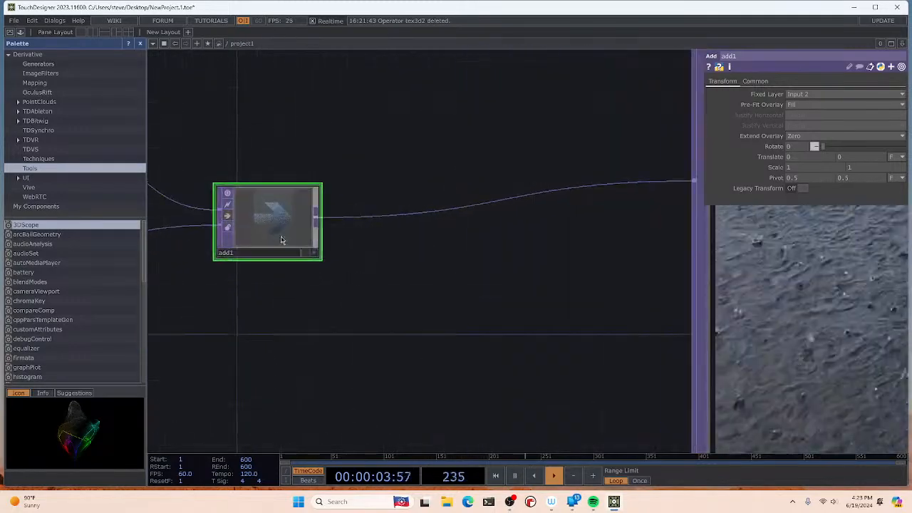
scroll(350, 249, down, 3)
scroll(350, 251, down, 3)
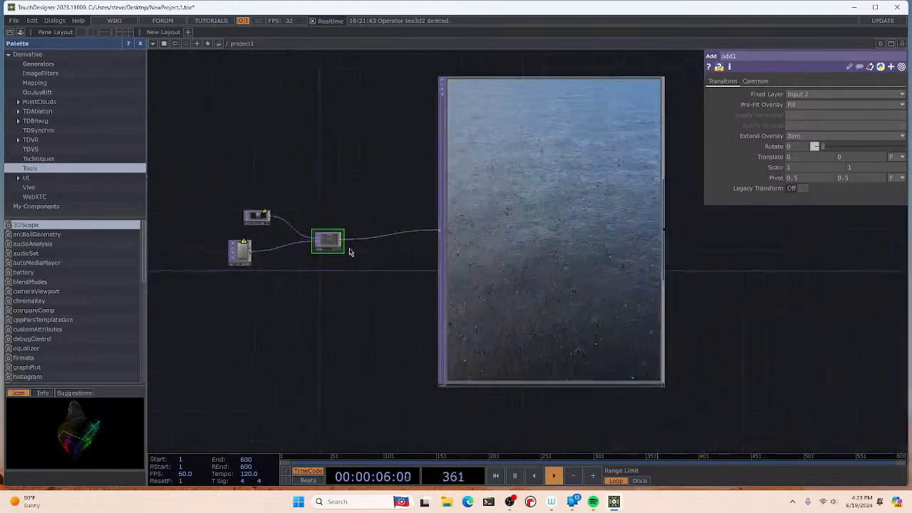
scroll(350, 250, down, 2)
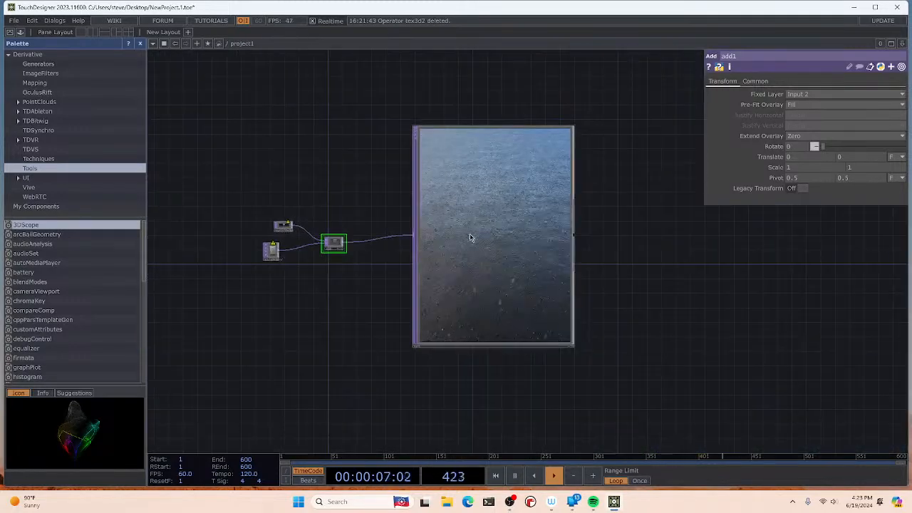
Step: Try Input 1 as add1's Fixed Layer and Fit Vertical as its Pre-Fit Overlay, restoring each to Input 2 and Fill
click(809, 96)
click(806, 105)
click(800, 94)
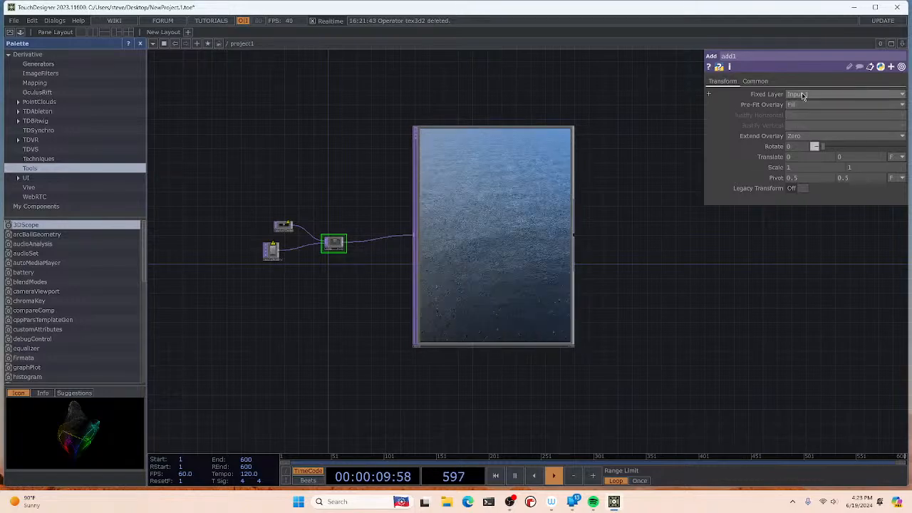
click(801, 115)
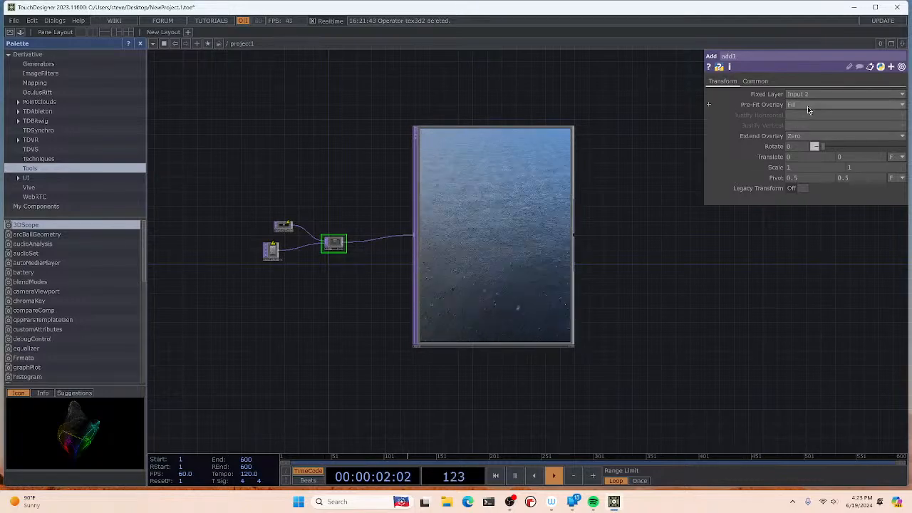
click(807, 106)
click(806, 148)
click(805, 105)
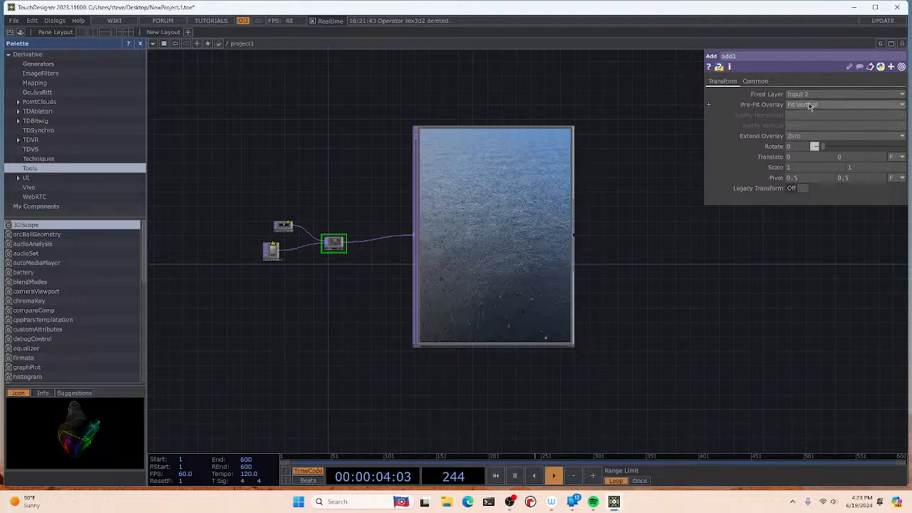
click(800, 117)
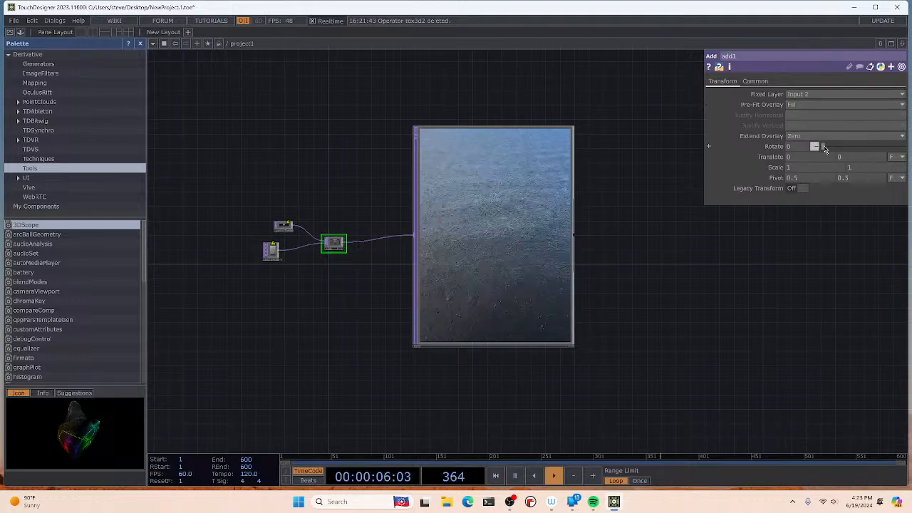
Step: Set the Add operator's Rotate to 360 and its horizontal Translate to .5
drag(824, 148, 858, 161)
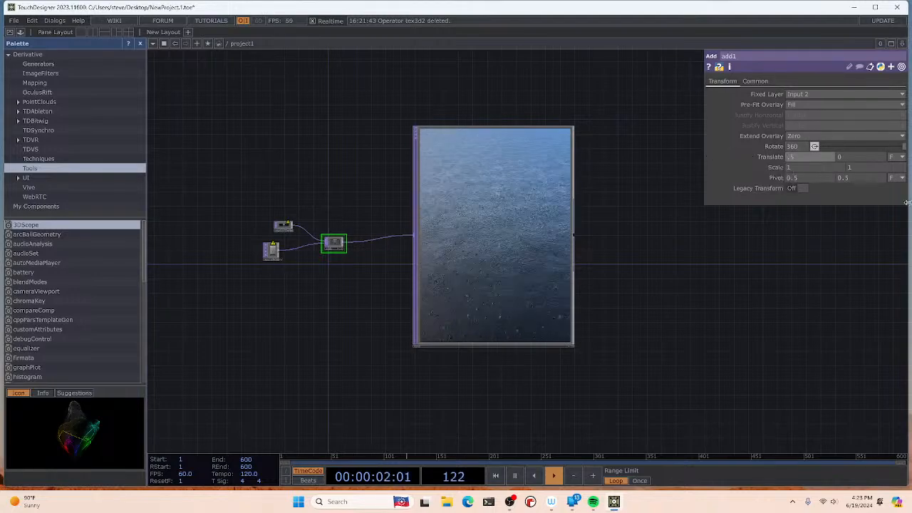
Step: Delete the Add operator so that moviefilein1 feeds the output directly
right_click(341, 251)
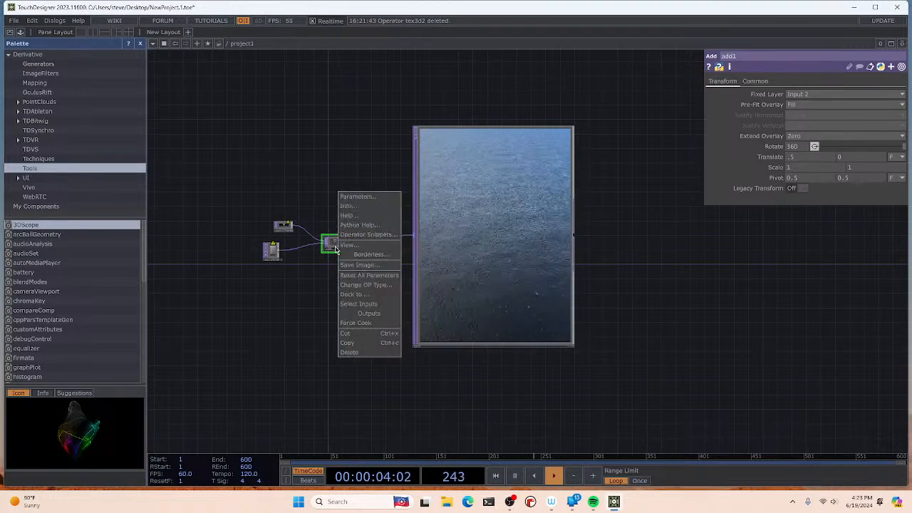
click(350, 356)
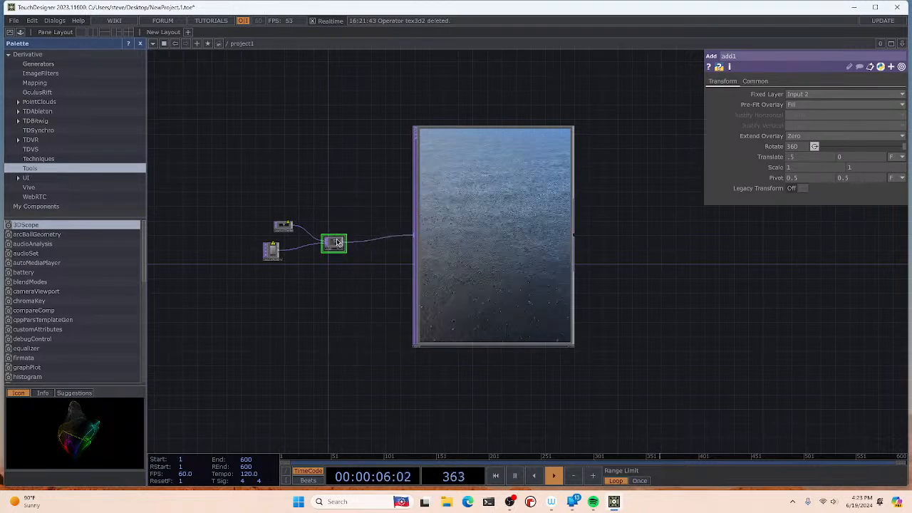
right_click(338, 242)
click(348, 346)
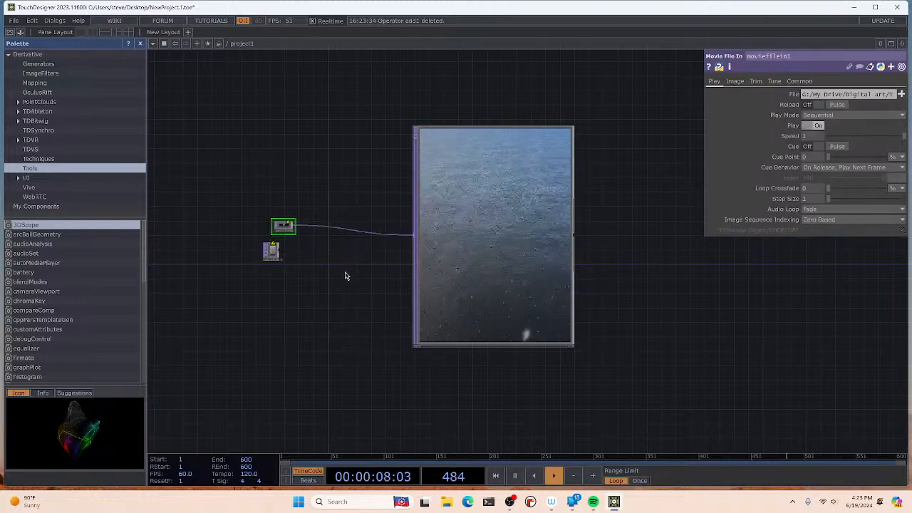
Step: Add a Lens Distort operator and wire it between moviefilein1 and the output
scroll(344, 264, up, 5)
right_click(318, 130)
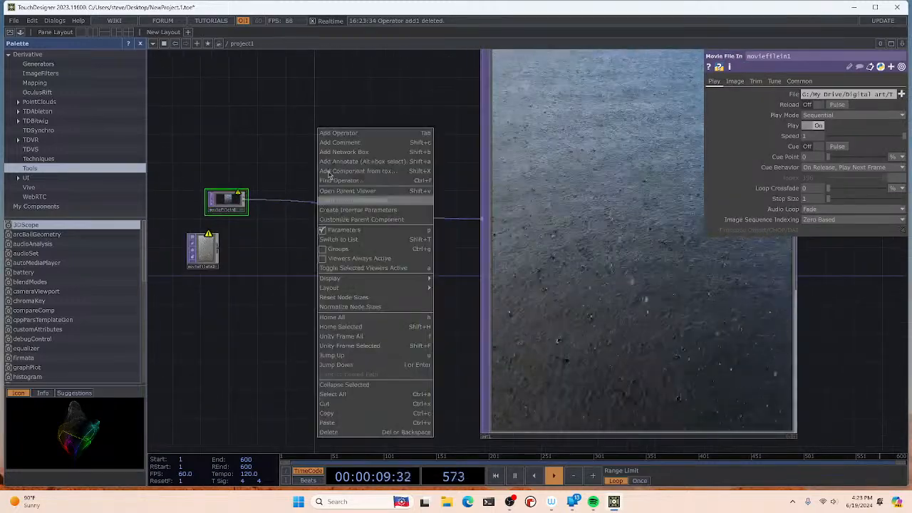
click(335, 134)
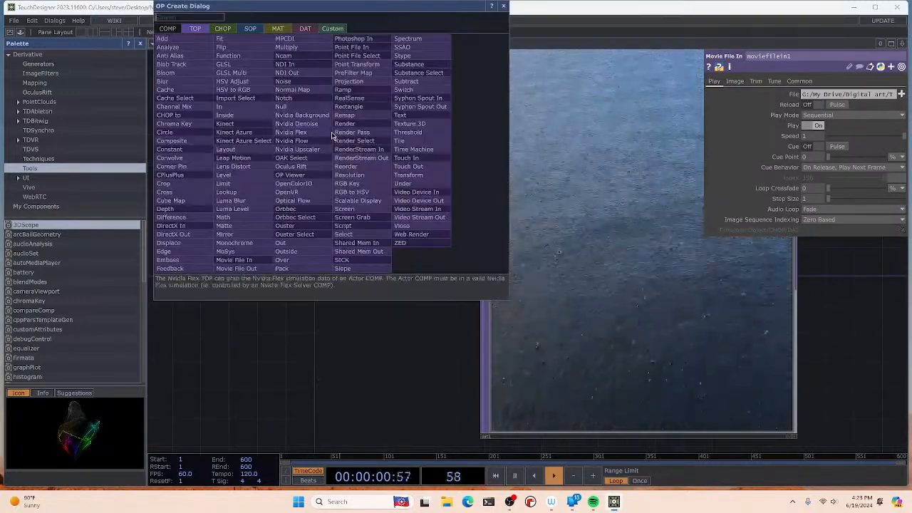
click(260, 168)
click(317, 212)
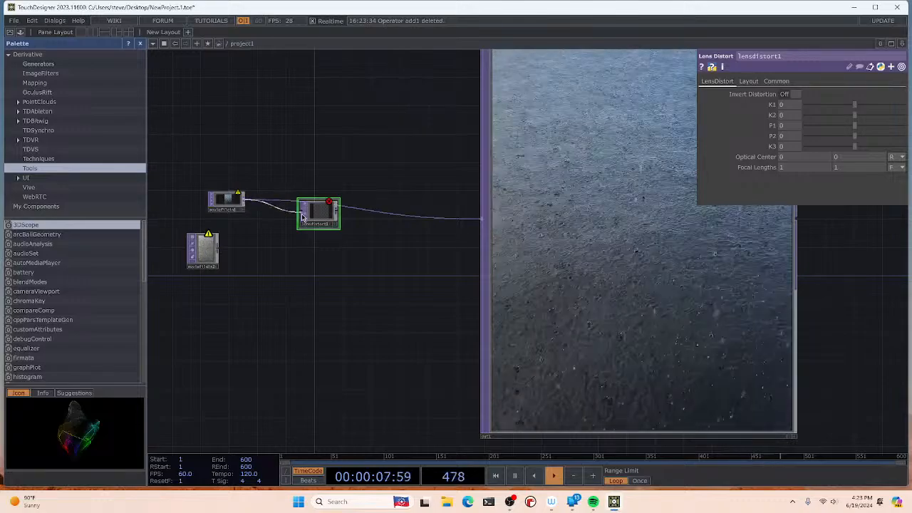
drag(339, 217, 502, 220)
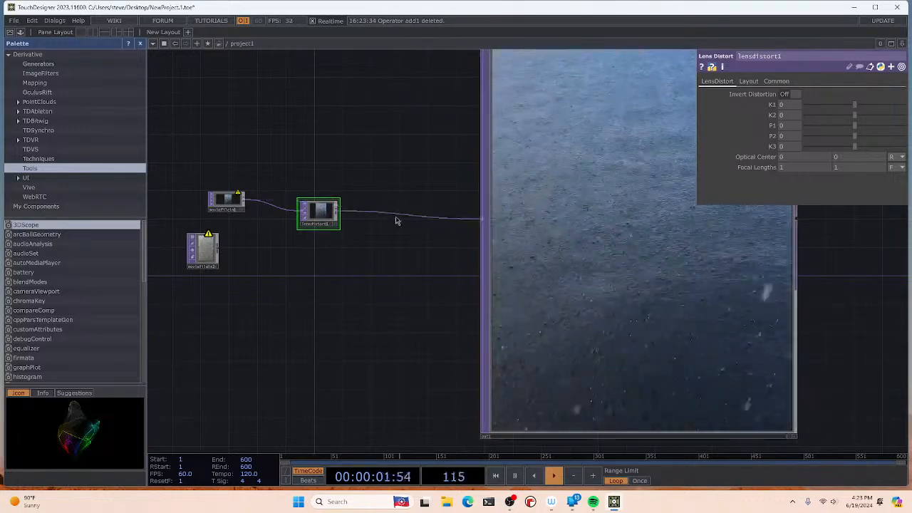
Step: Try K1 values of -0.817 and -1 on the Lens Distort operator, restoring K1 to 0
scroll(401, 255, down, 5)
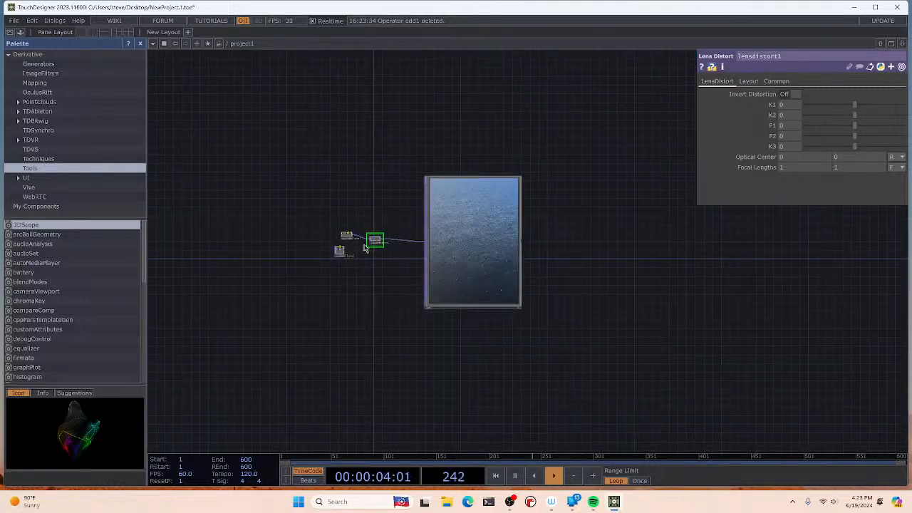
drag(854, 105, 814, 105)
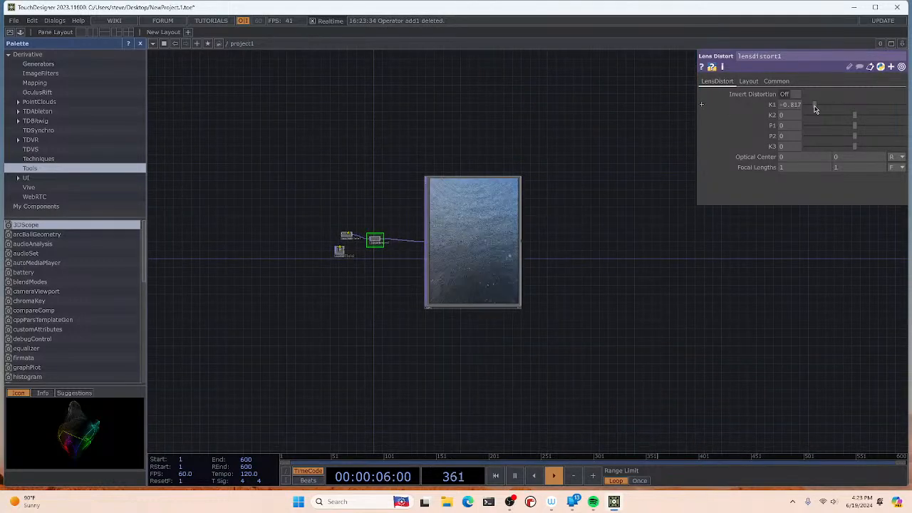
scroll(565, 233, up, 2)
scroll(499, 256, up, 1)
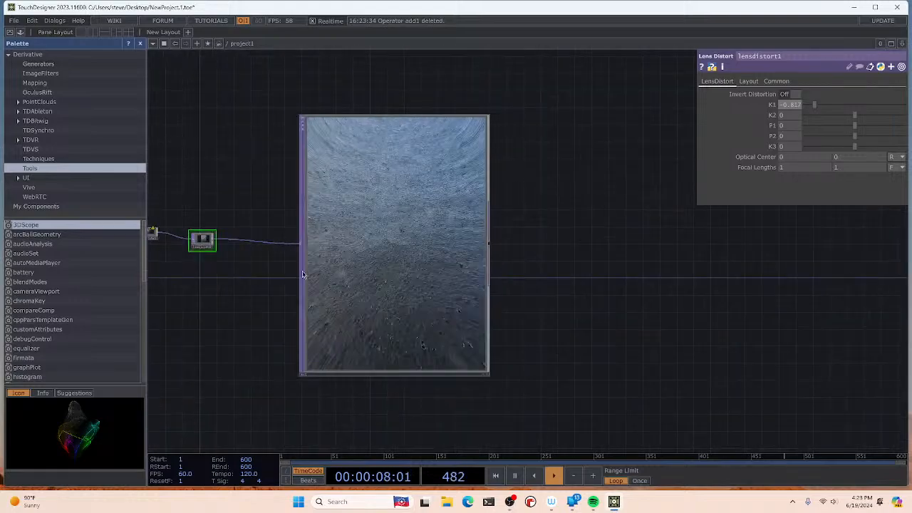
drag(257, 291, 308, 282)
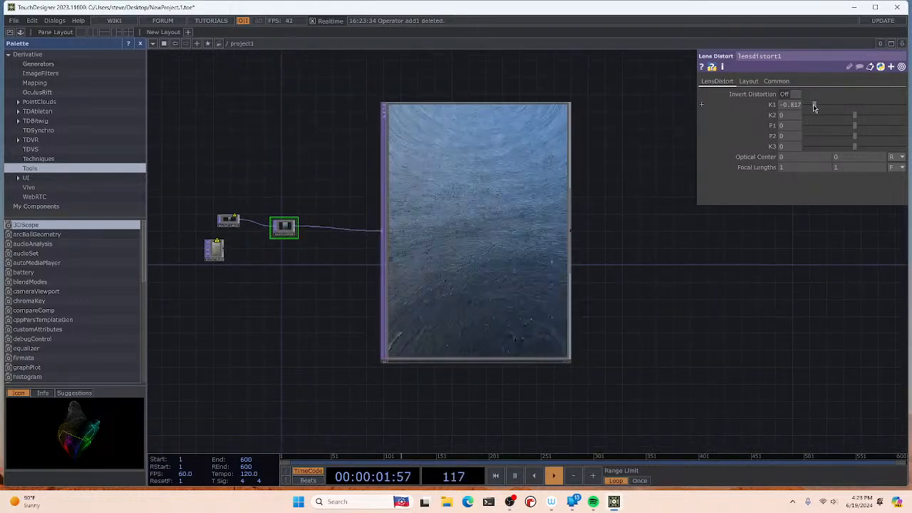
drag(815, 107, 675, 121)
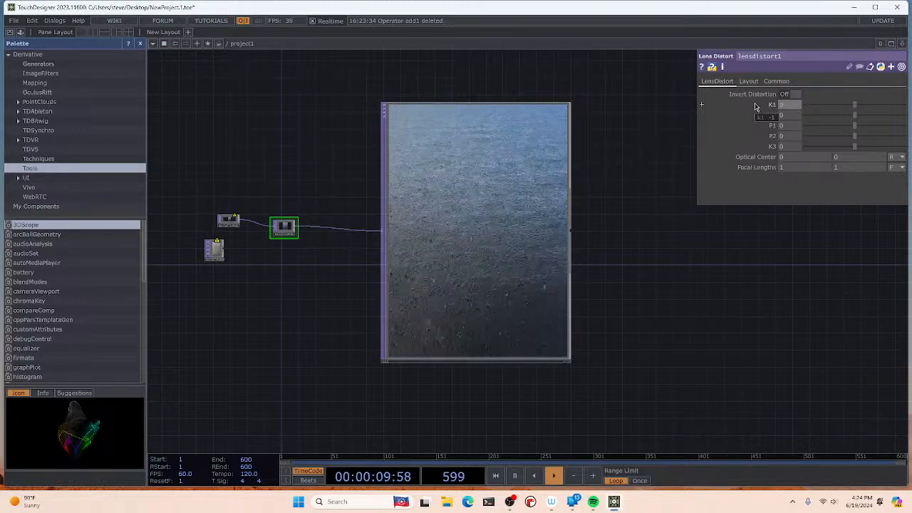
Step: Add a Cross operator between lensdistort1 and the output viewer, without wiring it
scroll(285, 266, up, 3)
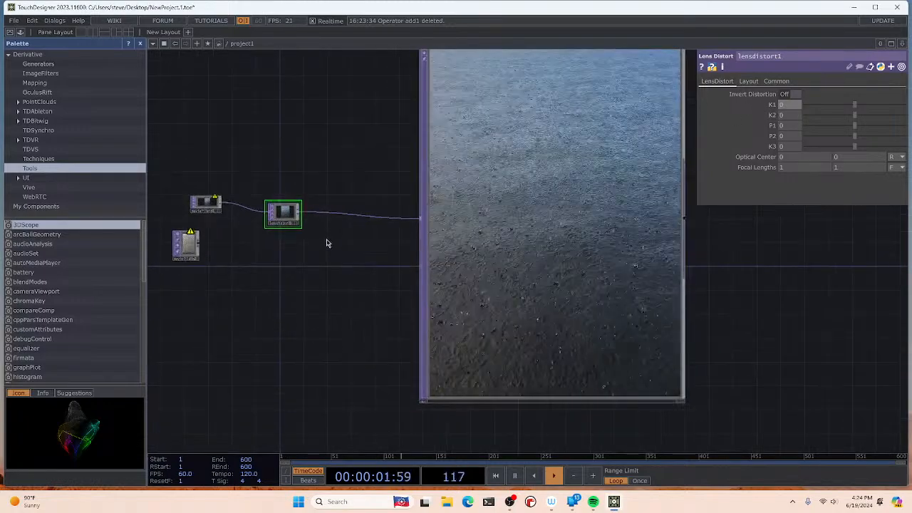
right_click(327, 249)
click(353, 142)
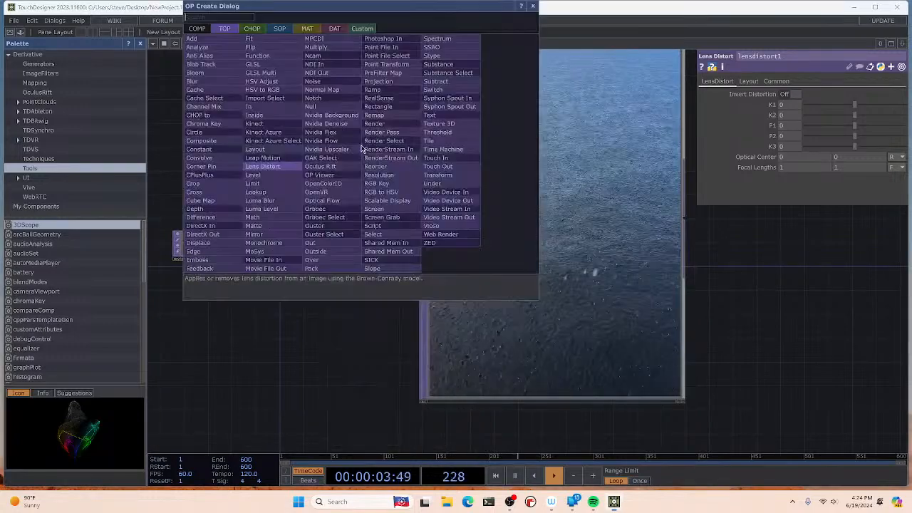
click(212, 192)
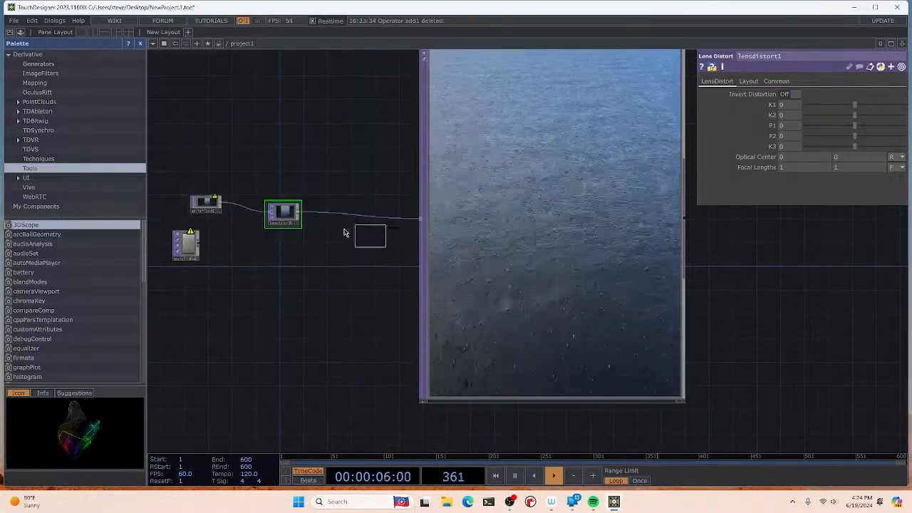
click(331, 230)
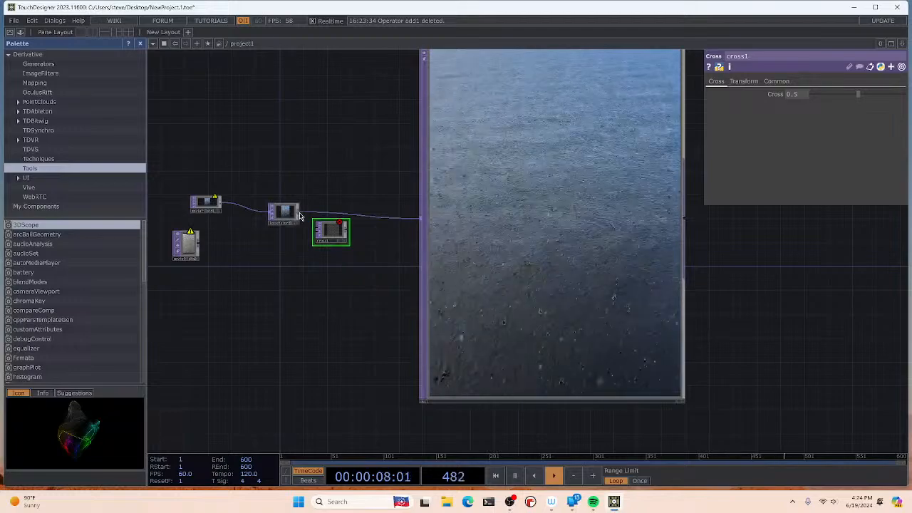
Step: Disconnect lensdistort1 from the output and wire it into the Cross operator's first input
mouse_move(293, 213)
mouse_down()
mouse_move(309, 224)
mouse_move(285, 213)
mouse_up()
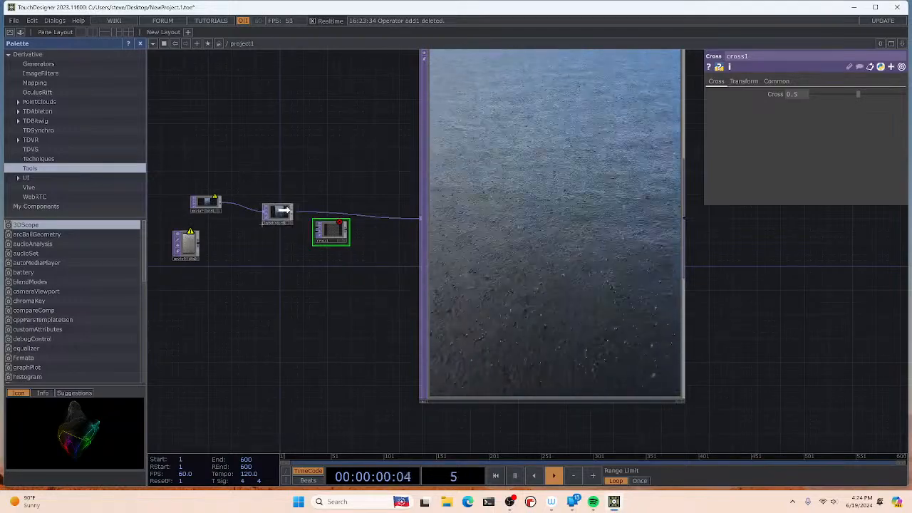
right_click(317, 213)
click(336, 231)
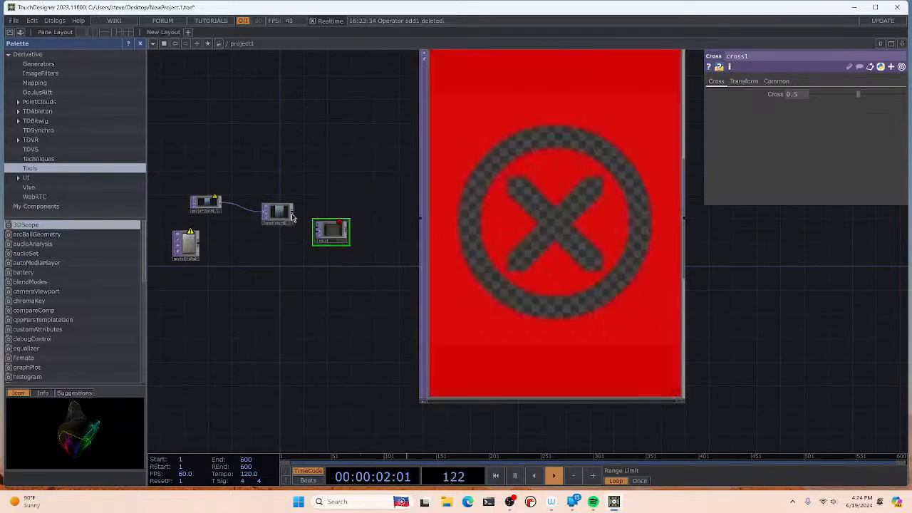
drag(305, 226, 316, 229)
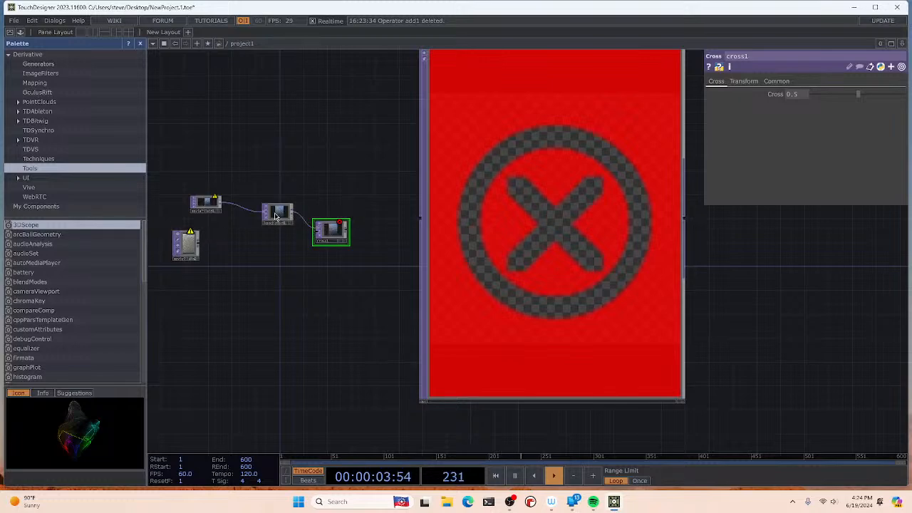
Step: Paste a copy of lensdistort1 below the original and disconnect the copy from moviefilein1
right_click(275, 216)
click(290, 312)
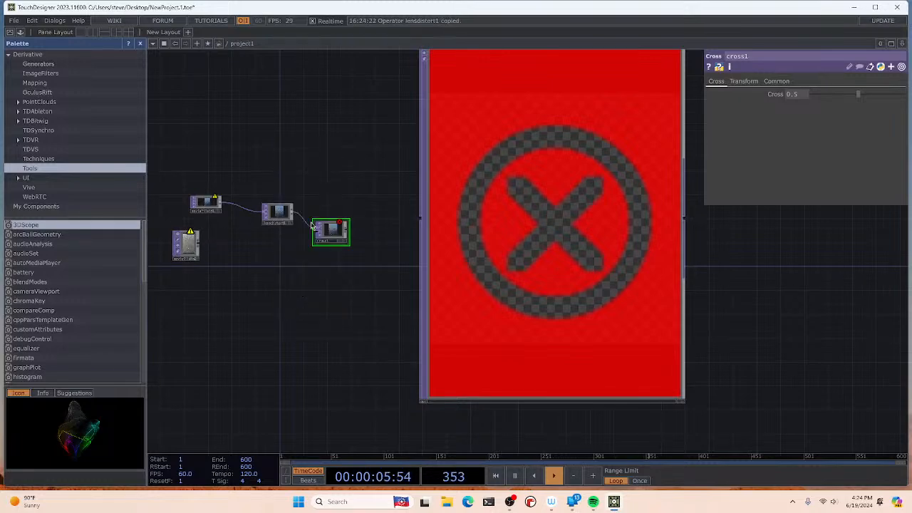
right_click(263, 259)
click(276, 397)
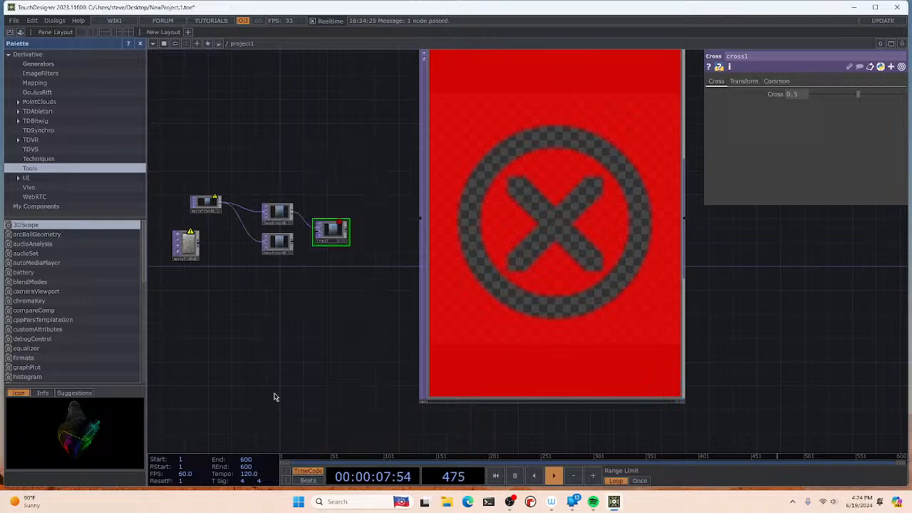
right_click(238, 218)
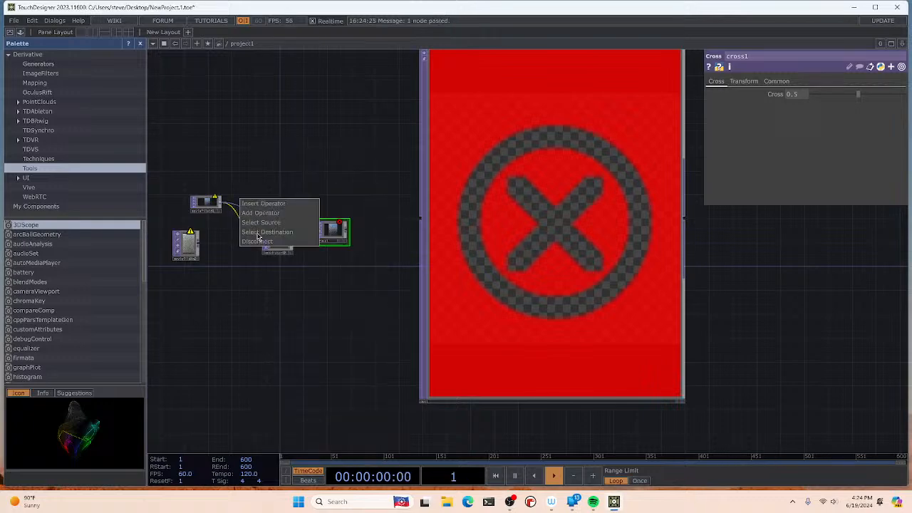
click(271, 243)
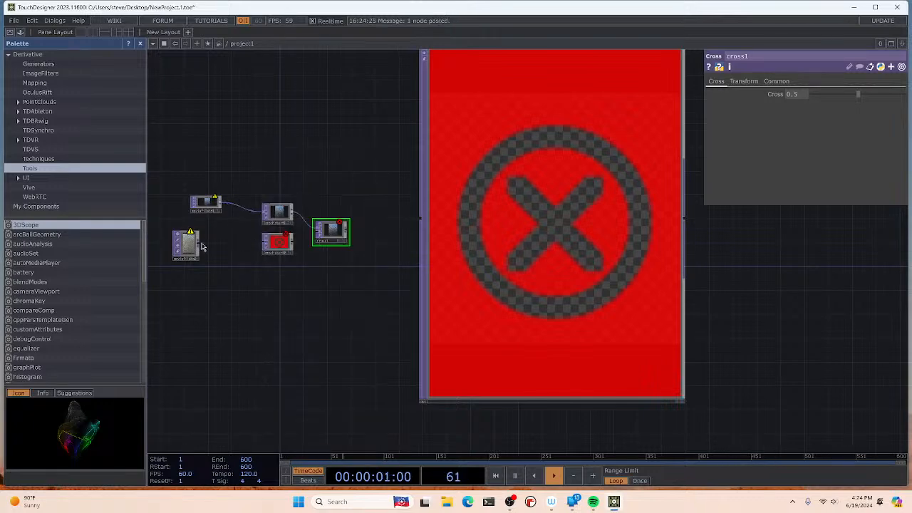
Step: Wire moviefilein2 through the Lens Distort copy into the Cross operator, and connect Cross to the output
click(264, 244)
mouse_move(292, 244)
mouse_down()
mouse_move(306, 237)
mouse_move(283, 251)
mouse_up()
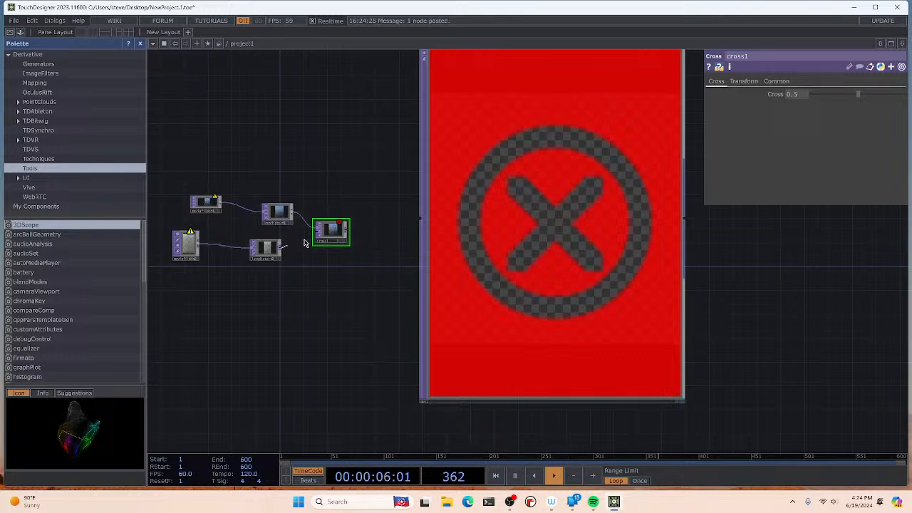
click(352, 232)
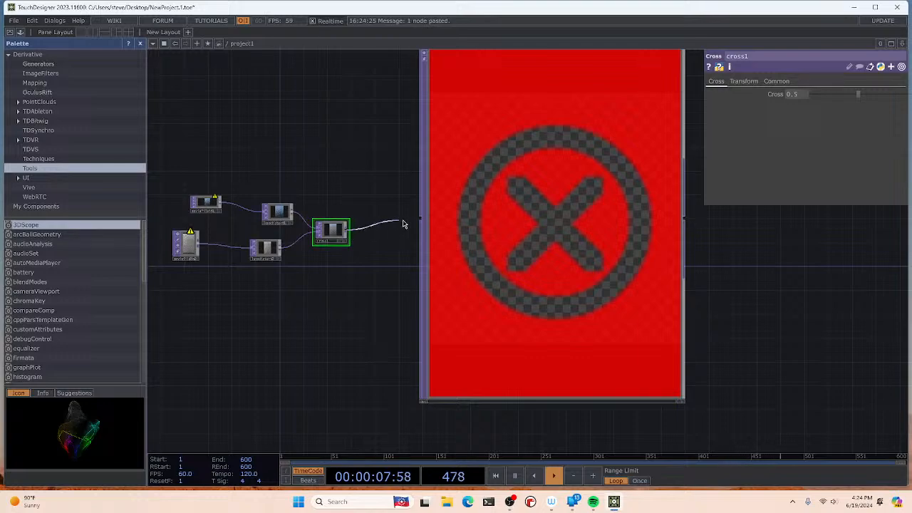
click(419, 221)
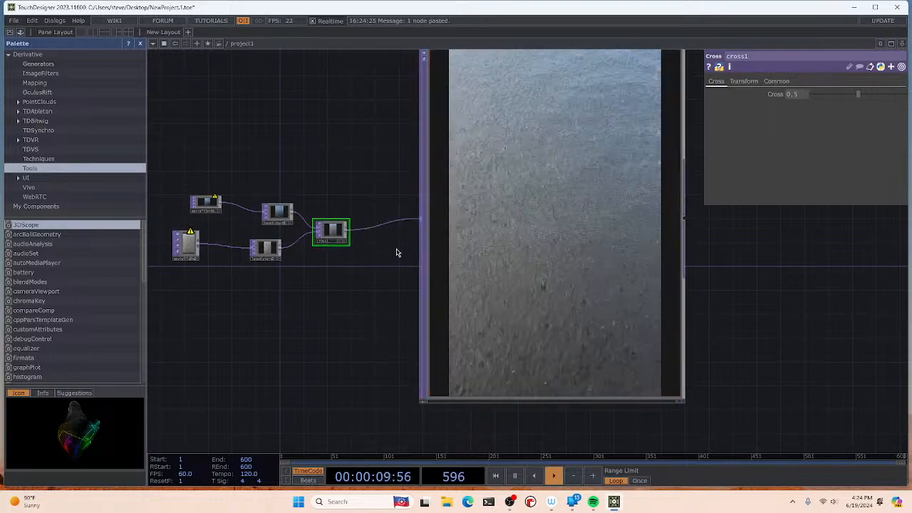
Step: Set lensdistort1's K1 to -0.644 and its K2 to -1
scroll(462, 227, down, 2)
scroll(453, 217, up, 3)
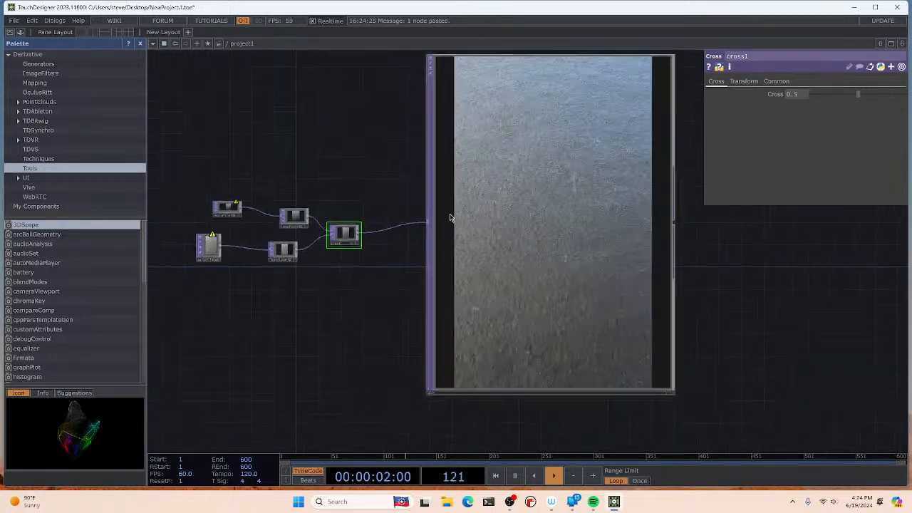
drag(372, 270, 372, 304)
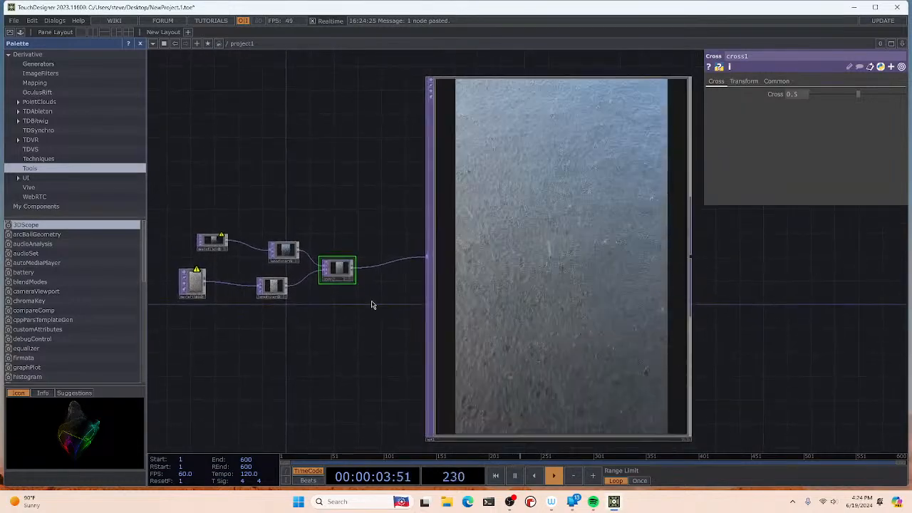
click(289, 252)
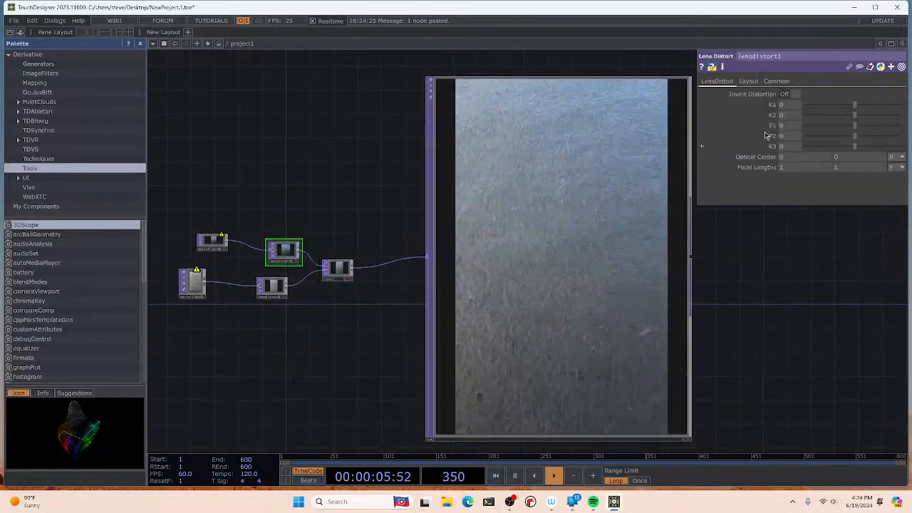
click(852, 105)
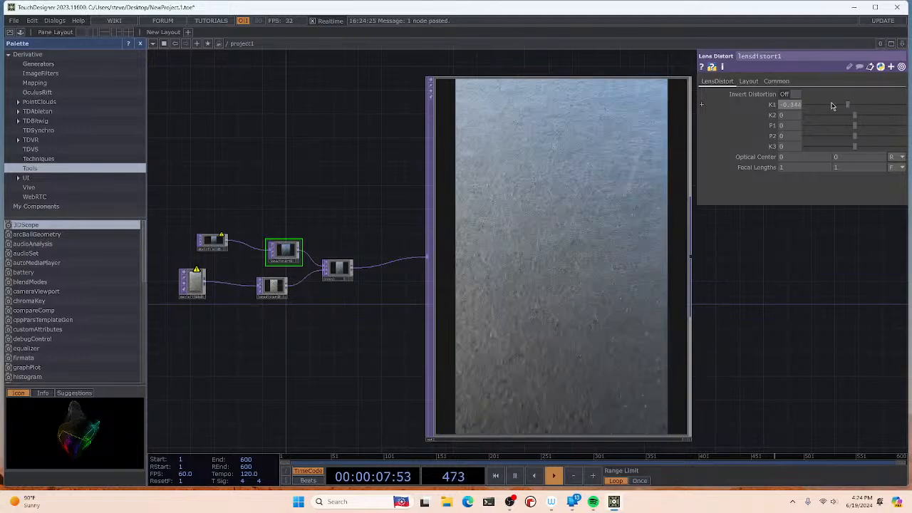
drag(777, 107, 850, 109)
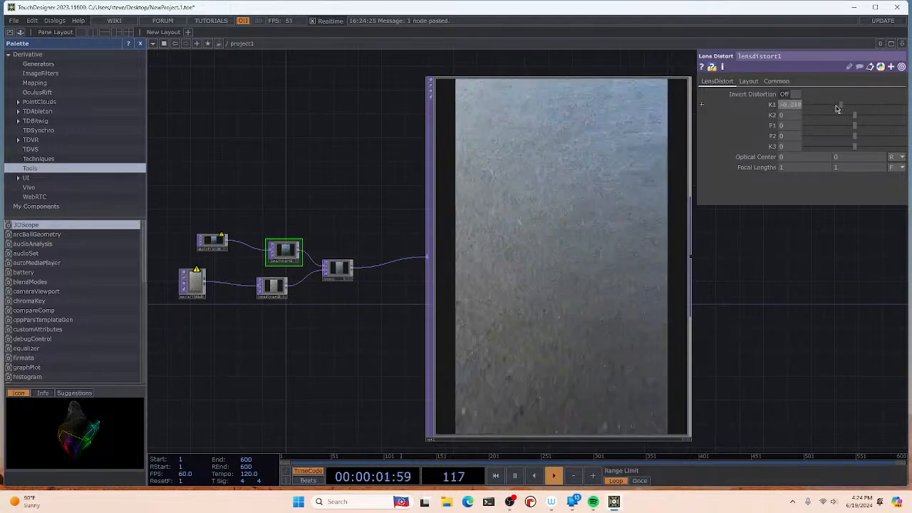
drag(854, 115, 841, 116)
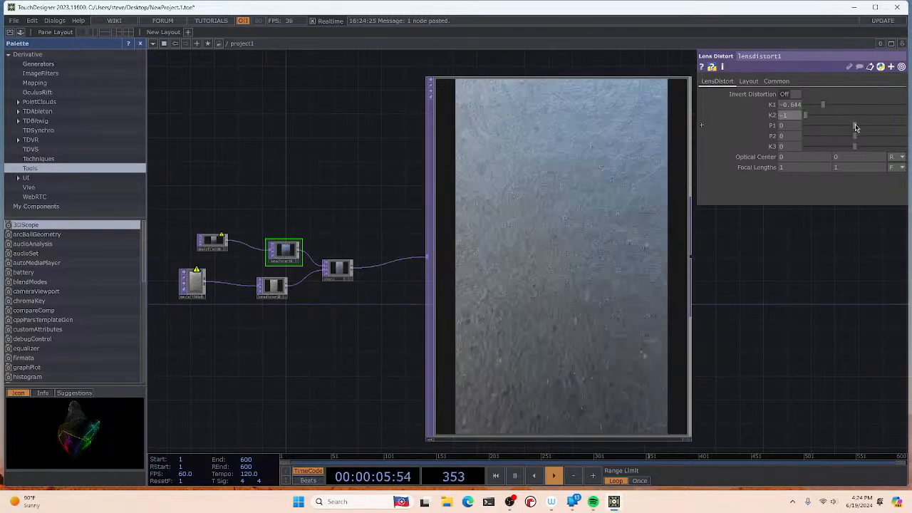
Step: Set lensdistort1's P1 to -0.096, P2 to 0.048 and K3 to about 0.22
drag(856, 127, 818, 126)
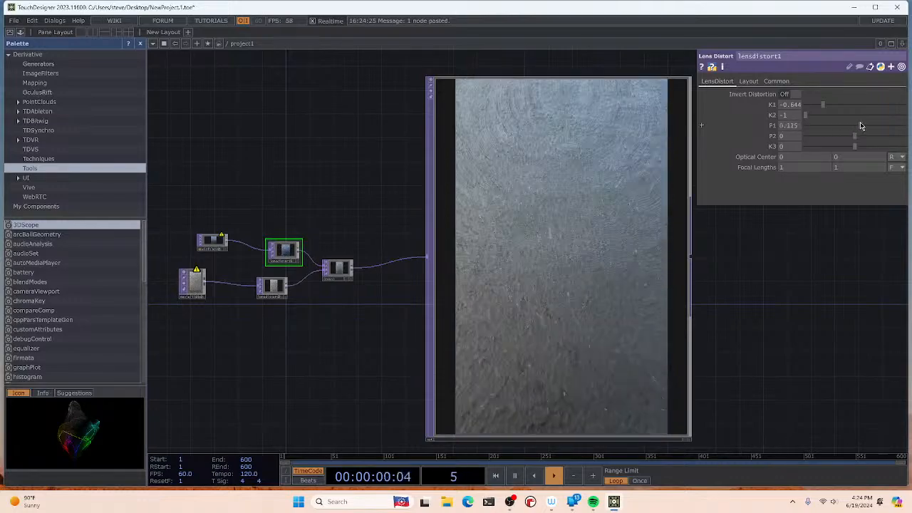
drag(860, 125, 850, 126)
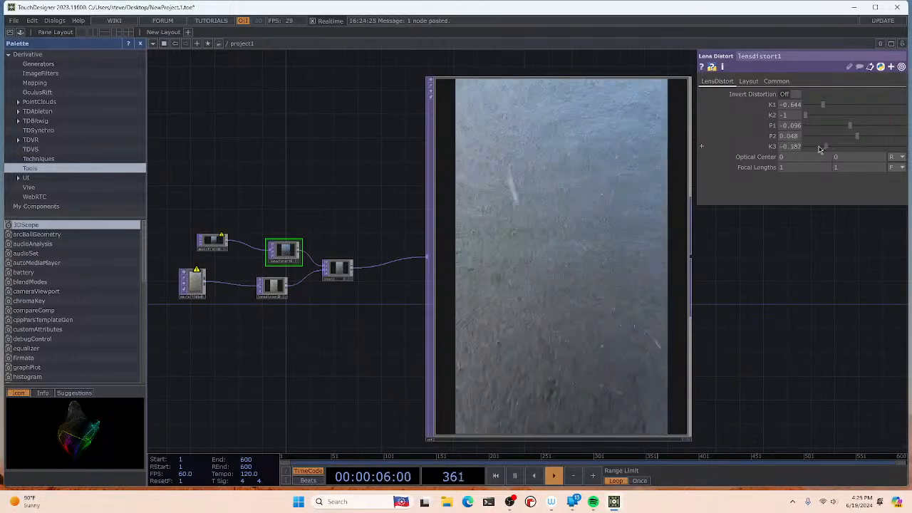
drag(806, 146, 859, 148)
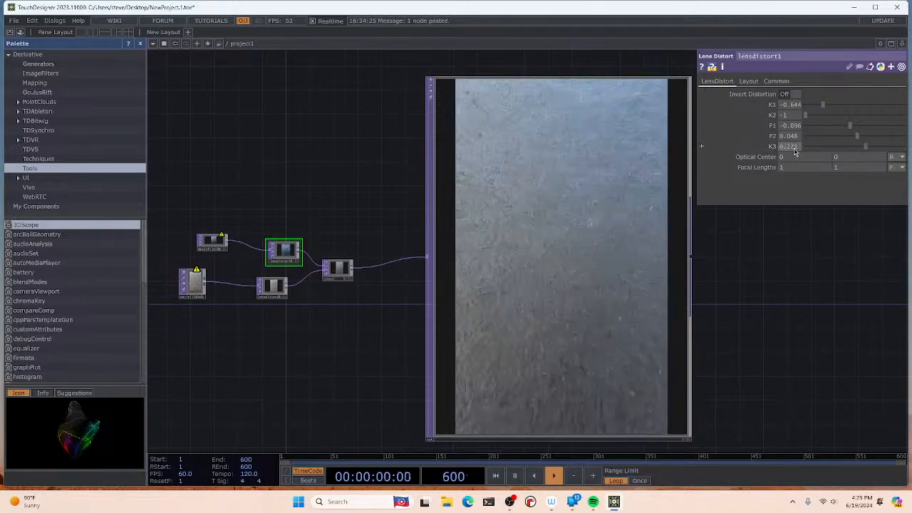
Step: Set lensdistort2's K1 to -0.99, K2 to -0.635, P1 to -0.173 and P2 to 0.029
click(271, 287)
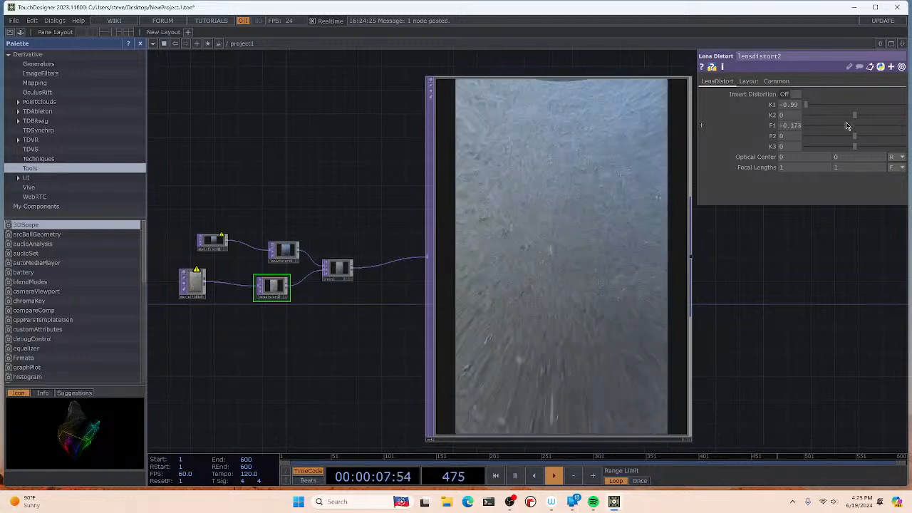
drag(855, 115, 834, 139)
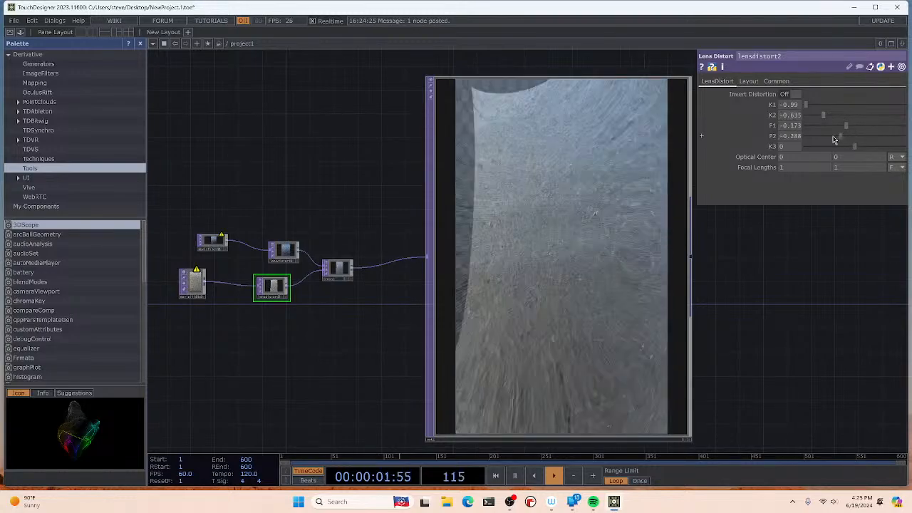
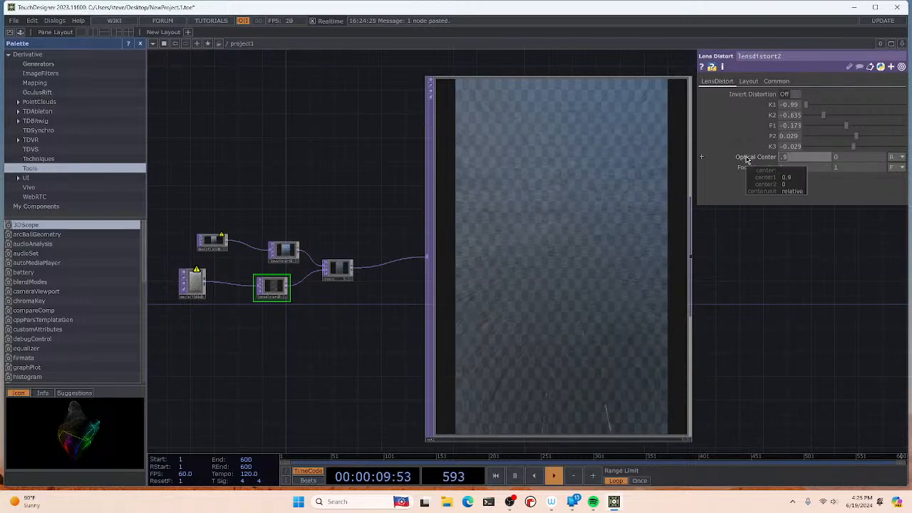
Step: Reset lensdistort2's first Optical Center value to 0
text(0)
key(Return)
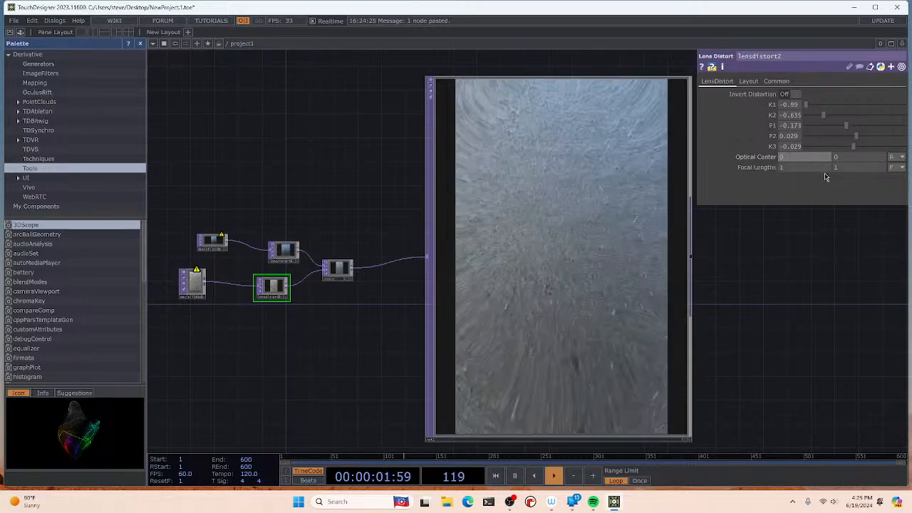
Step: Try 2, 10 and 0.5 as lensdistort2's first Focal Length, and restore it to 1
click(793, 169)
text(2)
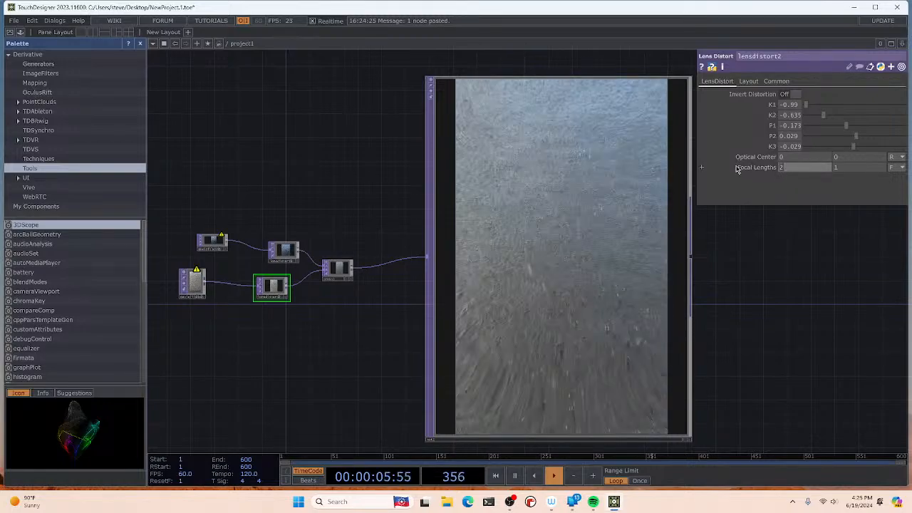
text(10)
key(Return)
click(742, 169)
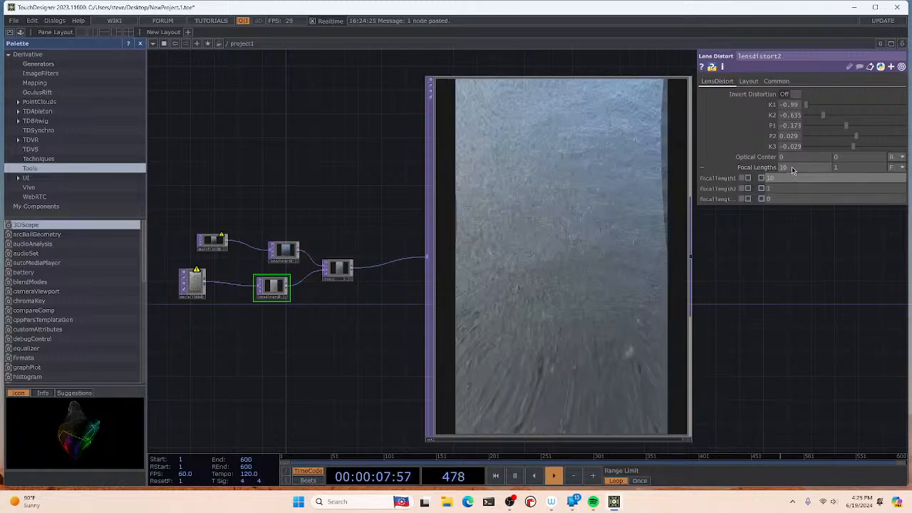
drag(793, 169, 751, 160)
text(.5)
key(Return)
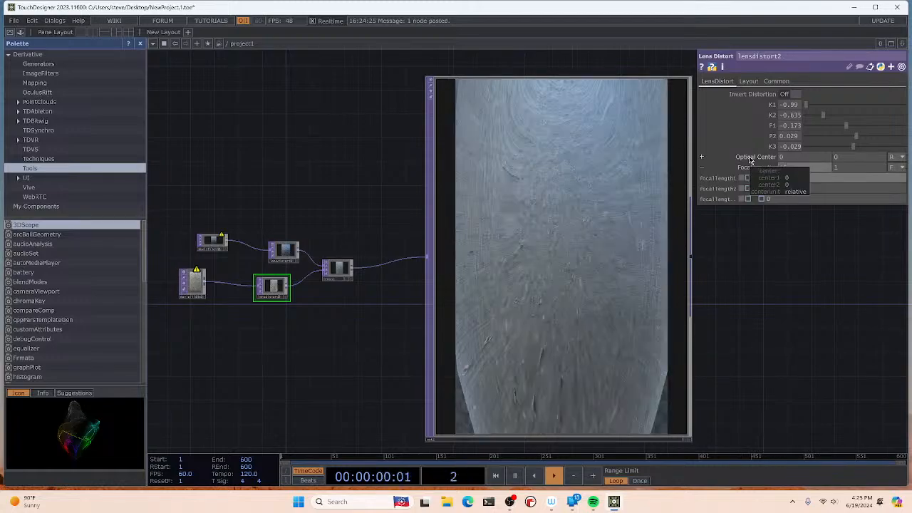
click(702, 167)
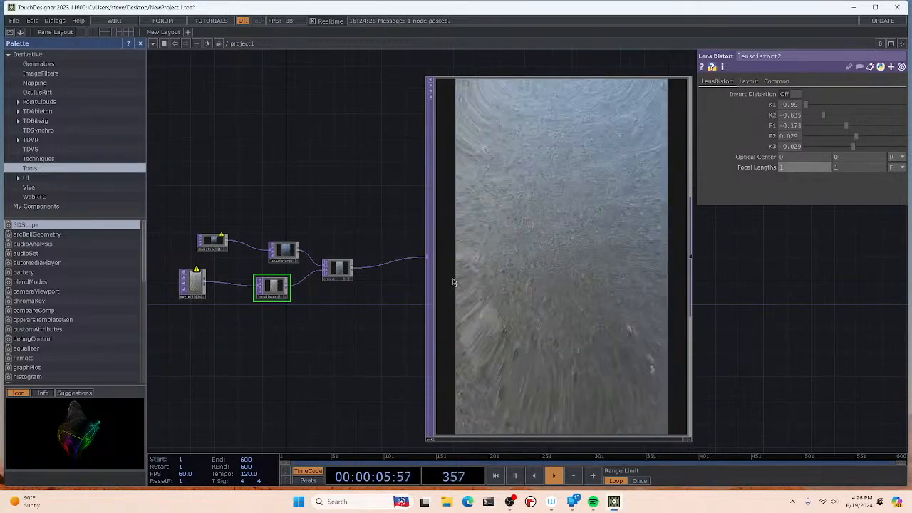
Step: Insert a Mirror TOP between cross1 and the output, and rewire it so cross1 feeds the mirror
right_click(382, 283)
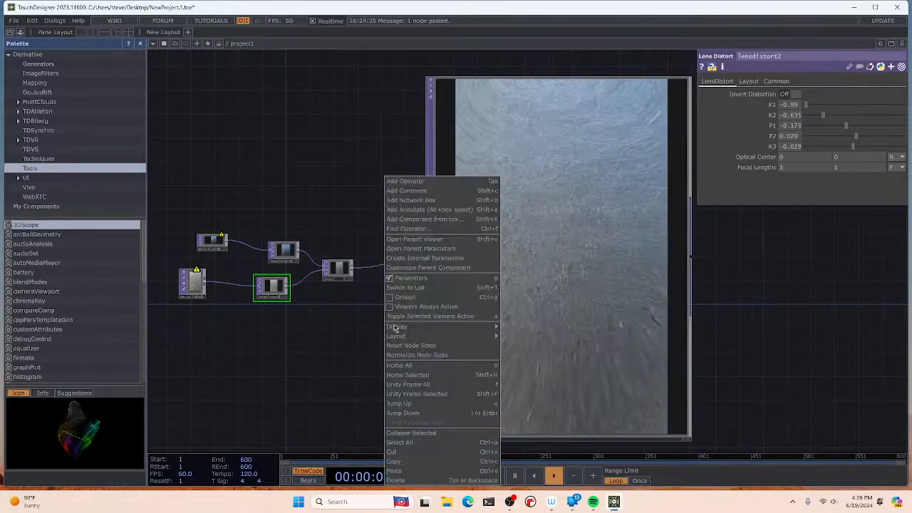
click(410, 181)
click(315, 268)
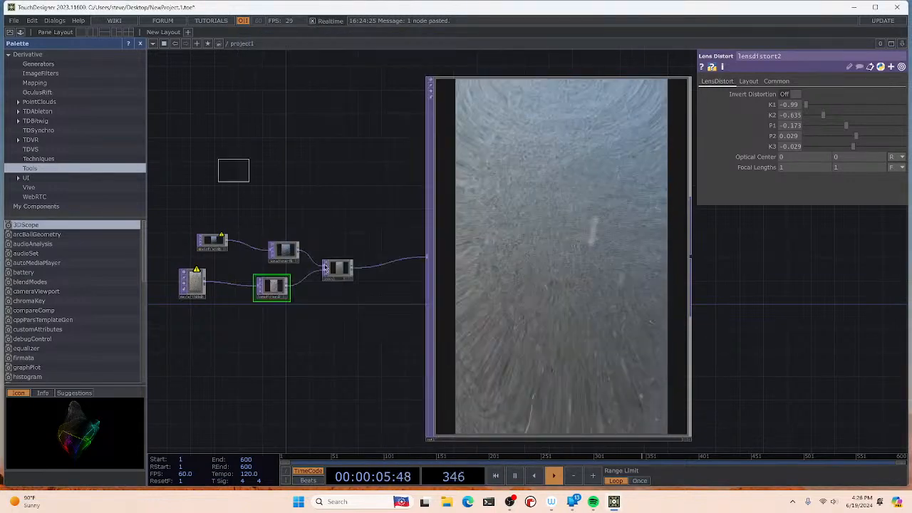
click(396, 268)
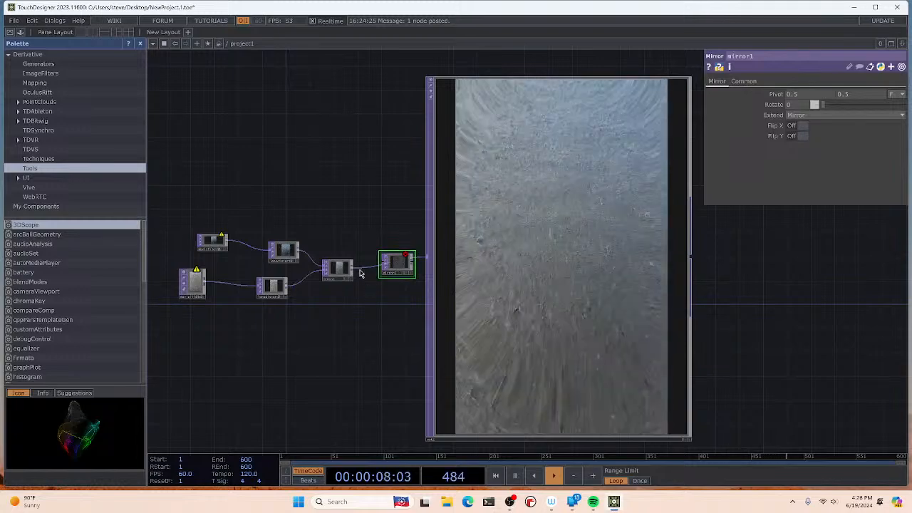
right_click(363, 270)
click(374, 291)
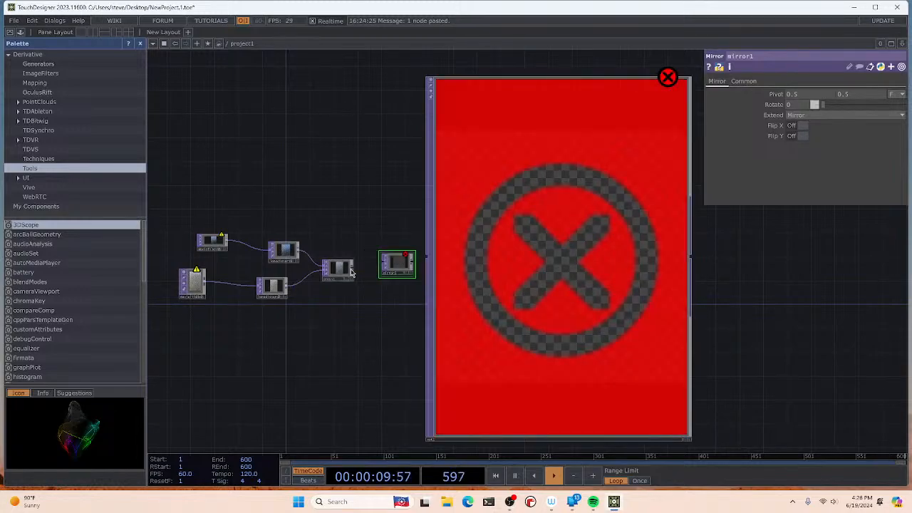
drag(352, 271, 428, 258)
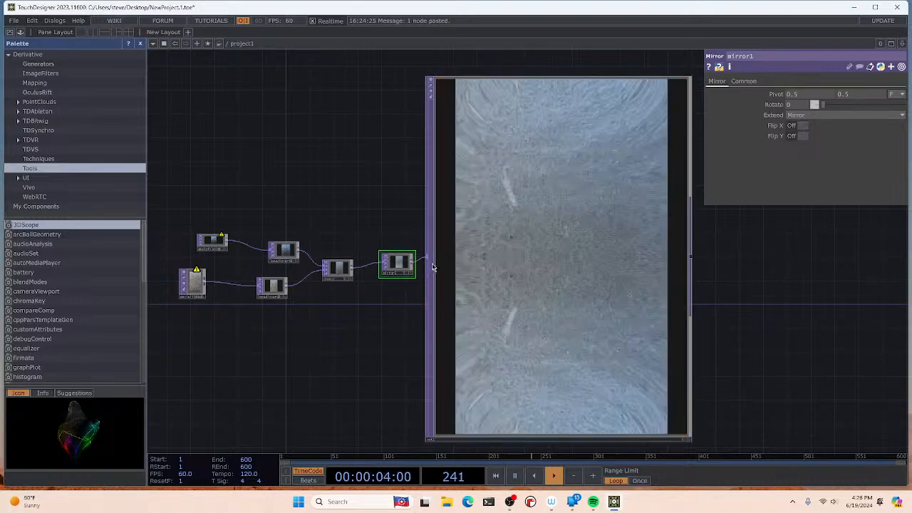
Step: Set lensdistort2's K1 to -0.981 and adjust the mirror1 node in the network
click(278, 288)
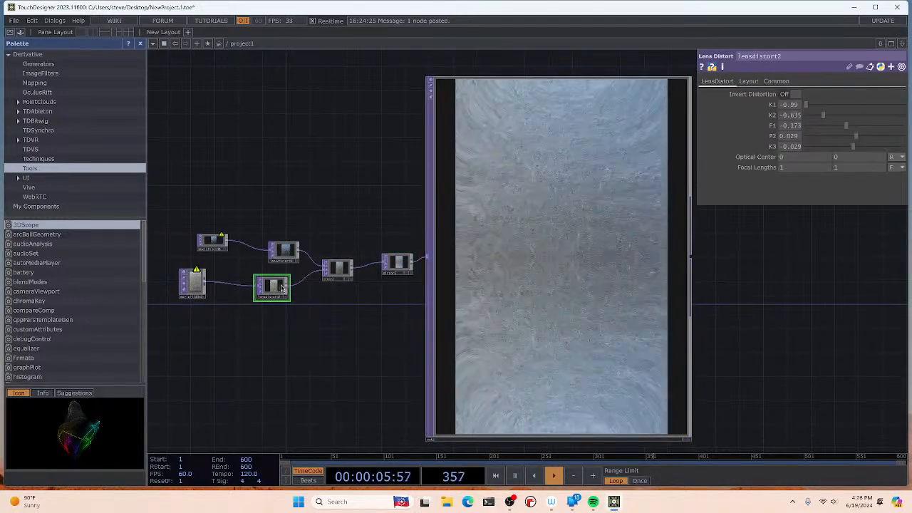
drag(832, 108, 755, 117)
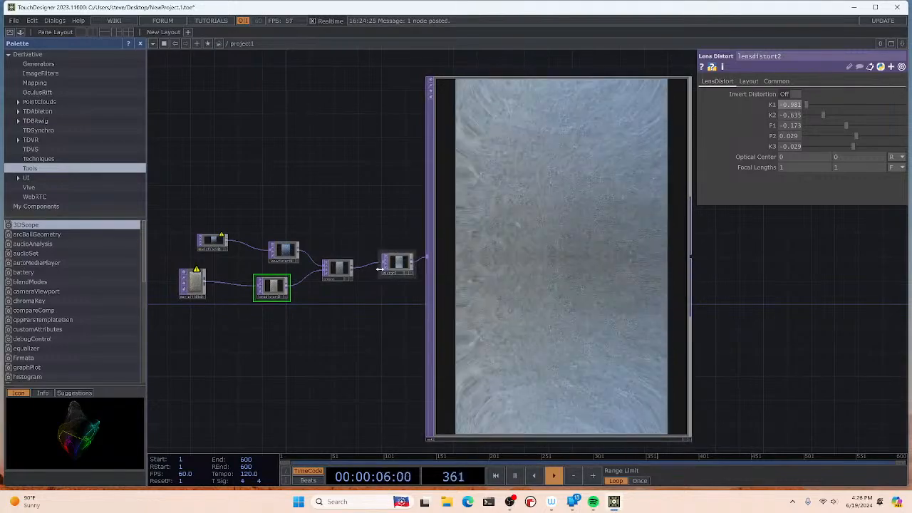
mouse_move(379, 270)
mouse_down()
mouse_move(362, 275)
mouse_move(381, 271)
mouse_up()
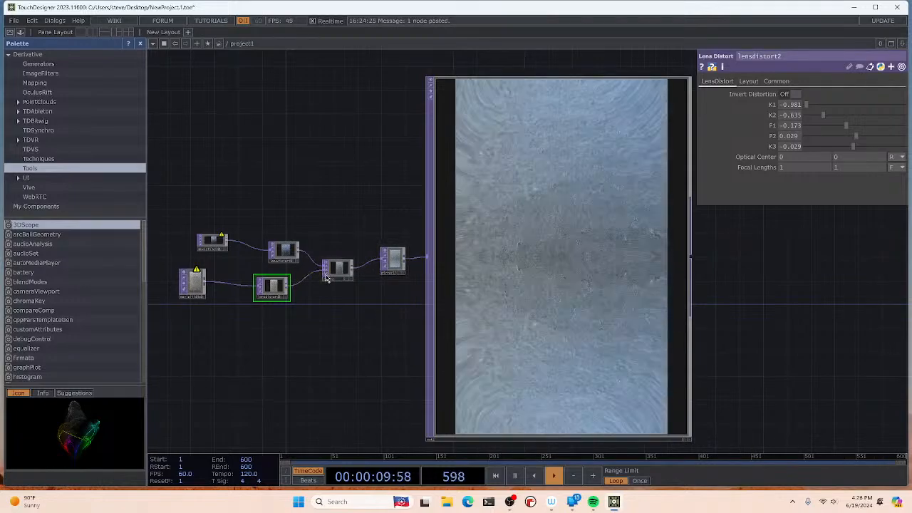
Step: Make room beside cross1 and place a Noise TOP on the wire between cross1 and mirror1
drag(327, 273, 315, 273)
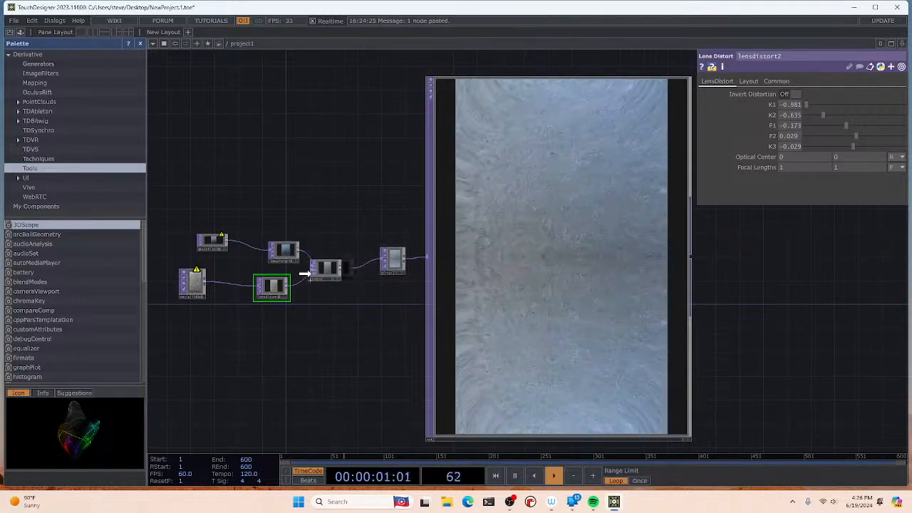
right_click(363, 282)
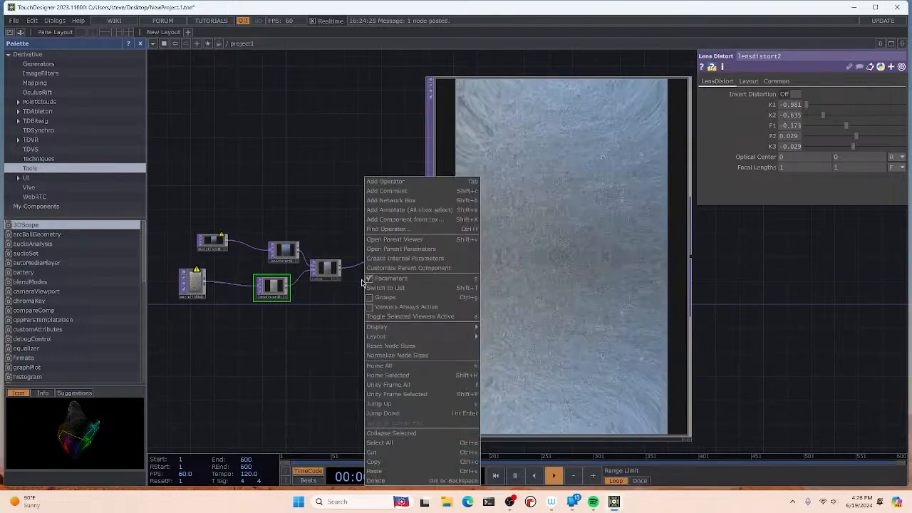
click(399, 181)
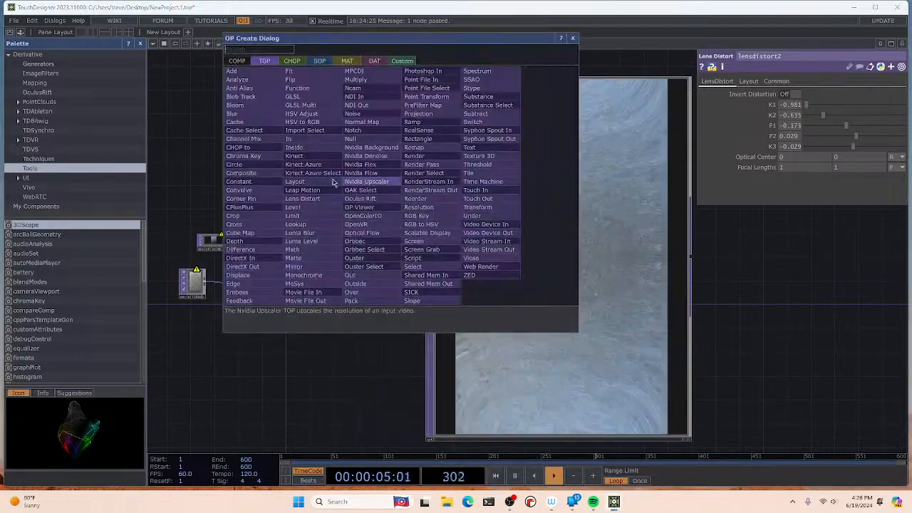
click(360, 114)
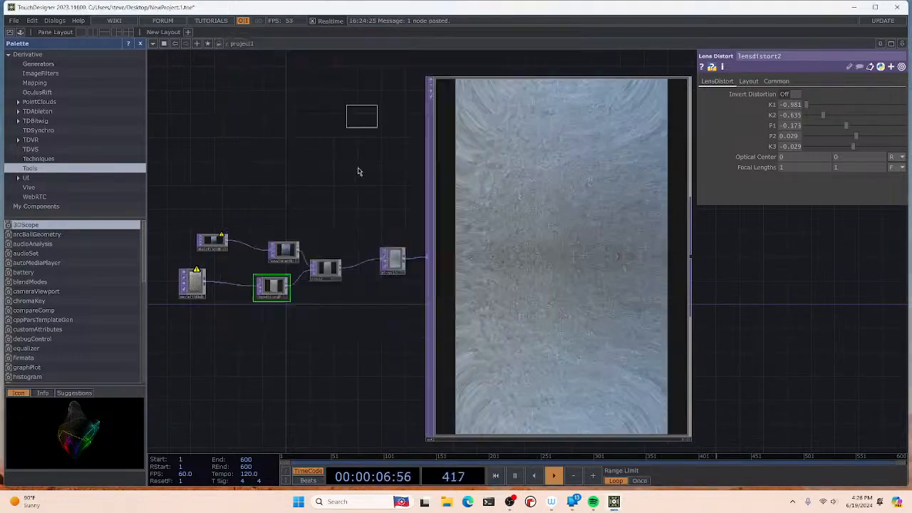
click(361, 270)
scroll(363, 283, up, 2)
scroll(363, 283, up, 3)
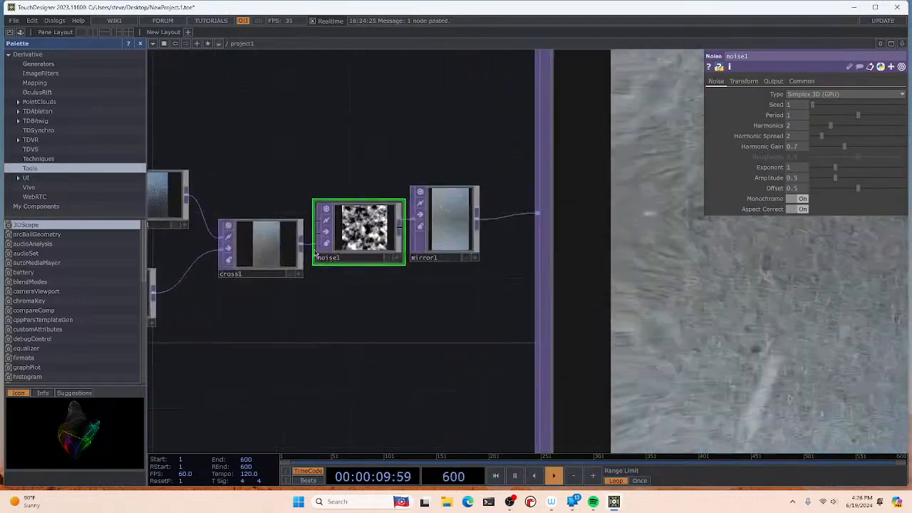
Step: Try feeding cross1 into noise1, disconnect it and delete noise1, moving cross1 closer to mirror1
drag(308, 247, 316, 229)
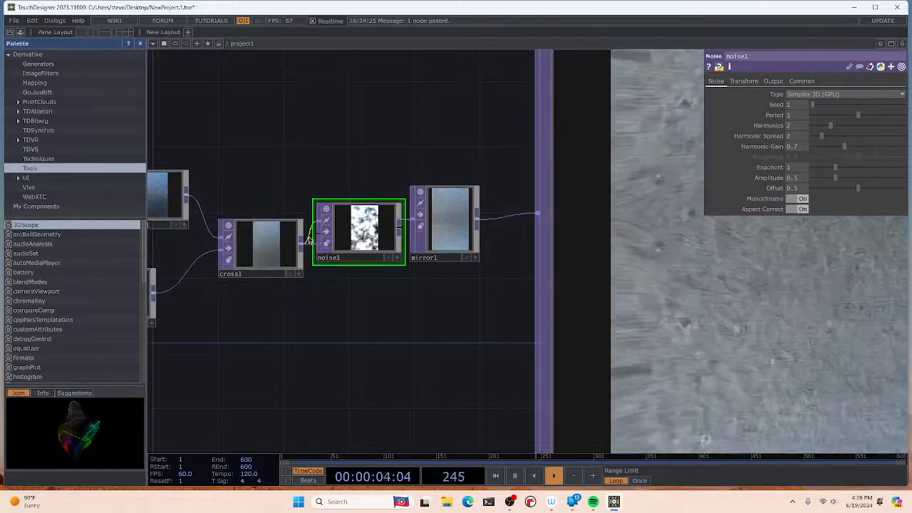
right_click(309, 240)
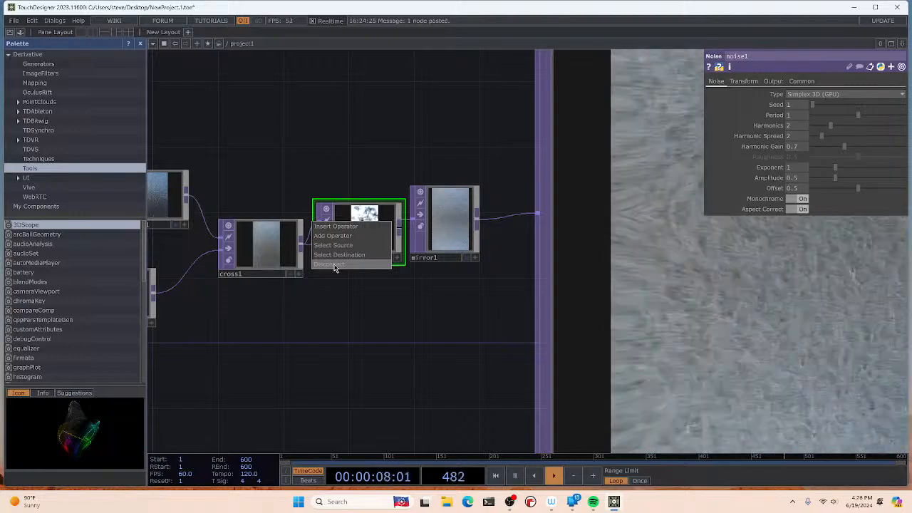
click(335, 265)
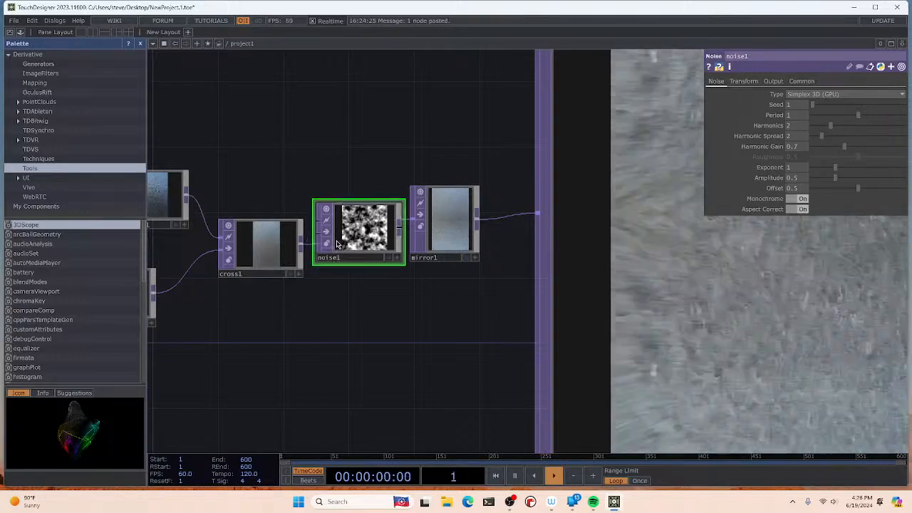
right_click(338, 242)
click(335, 311)
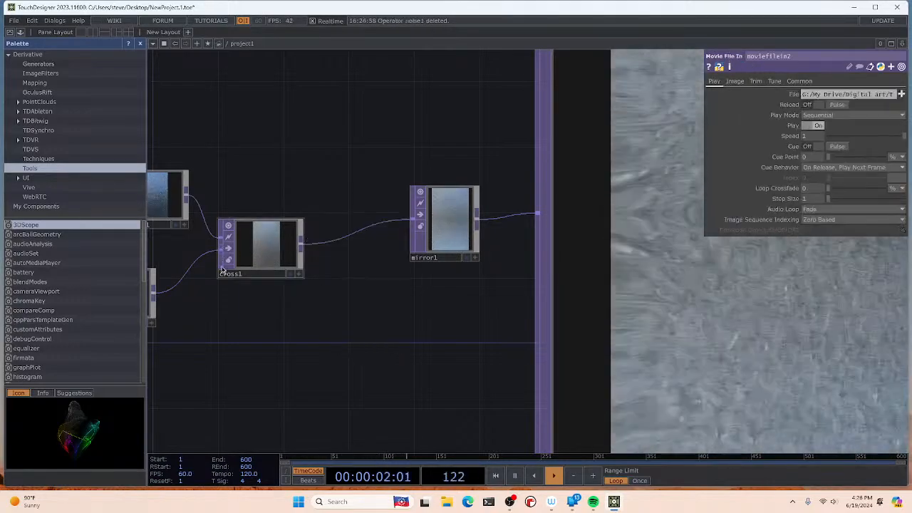
drag(242, 265, 292, 265)
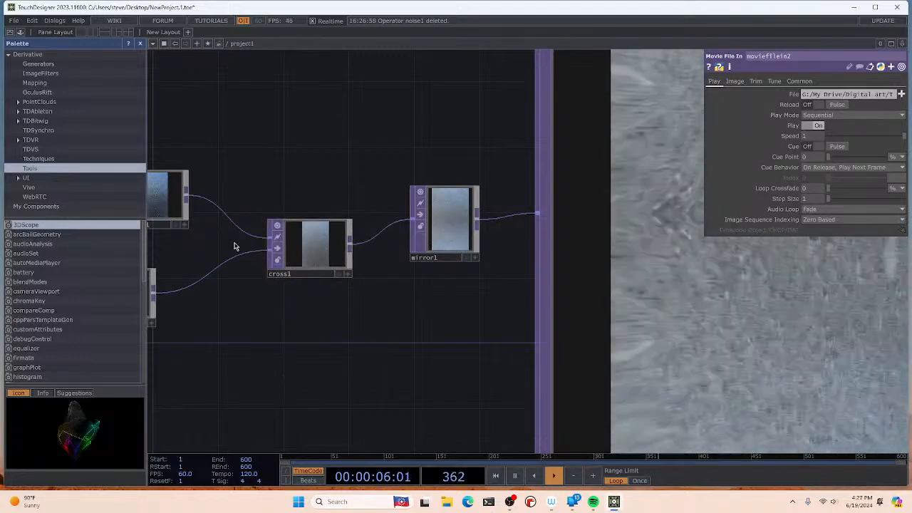
Step: Try a Noise TOP on the wire between moviefilein2 and lensdistort2, and delete it again
scroll(235, 247, down, 3)
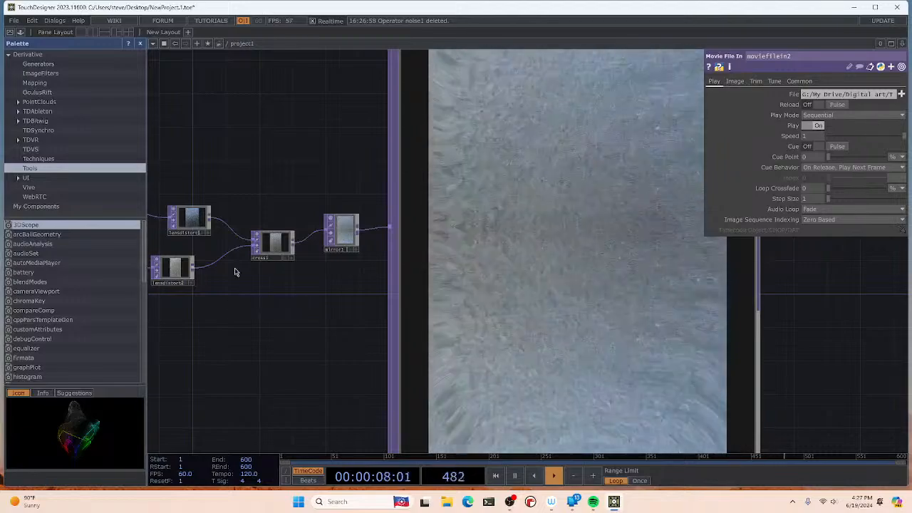
drag(244, 321, 362, 317)
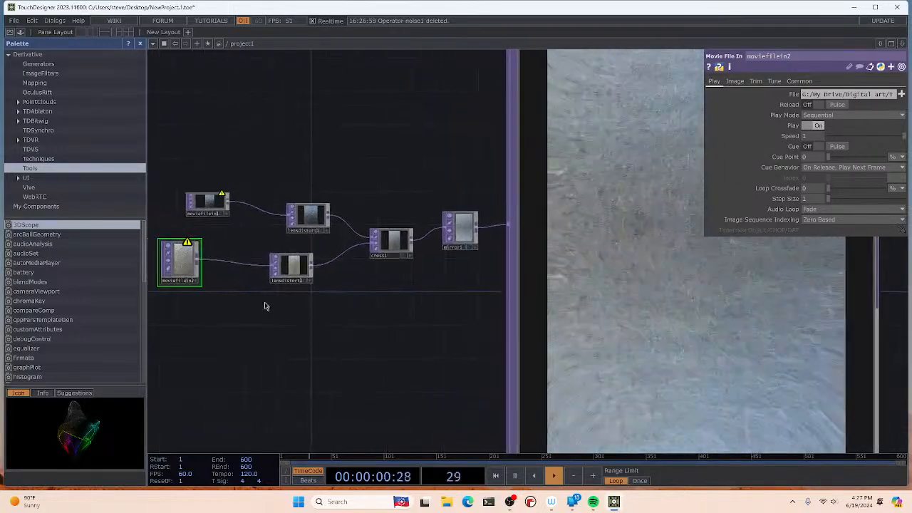
right_click(232, 275)
click(257, 176)
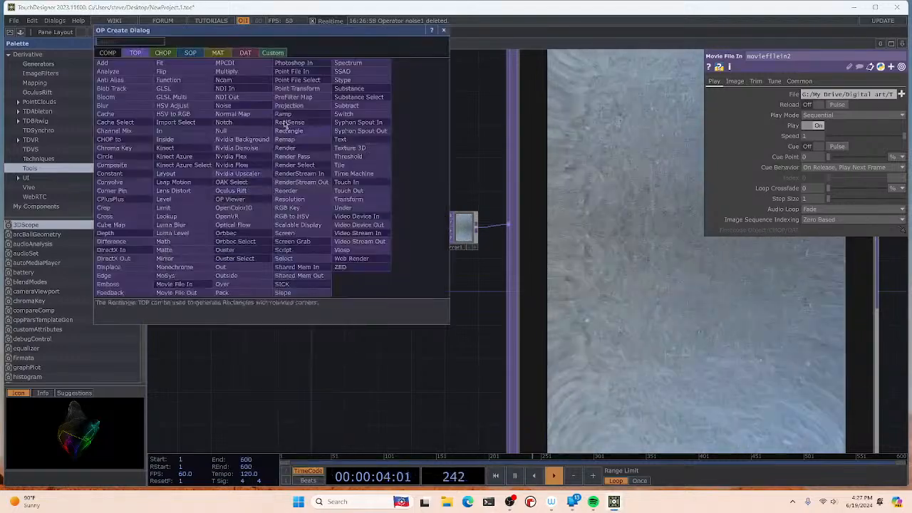
click(223, 106)
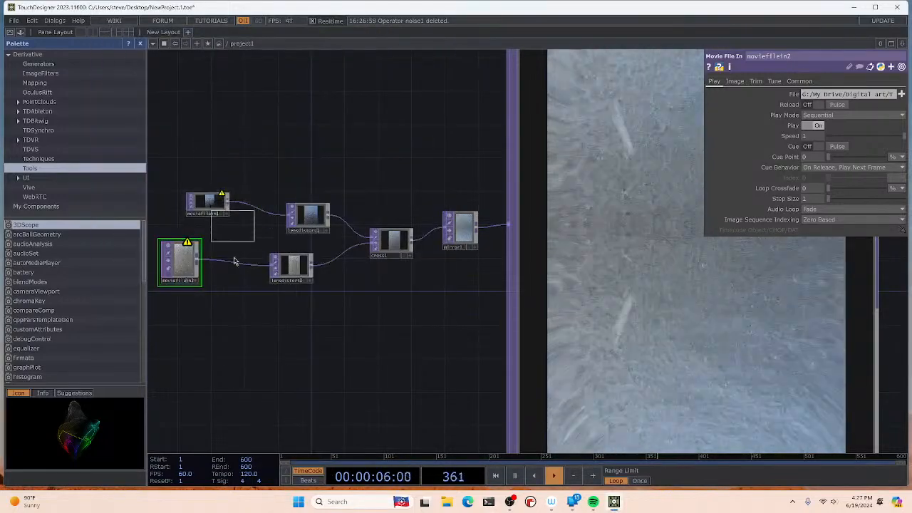
click(233, 282)
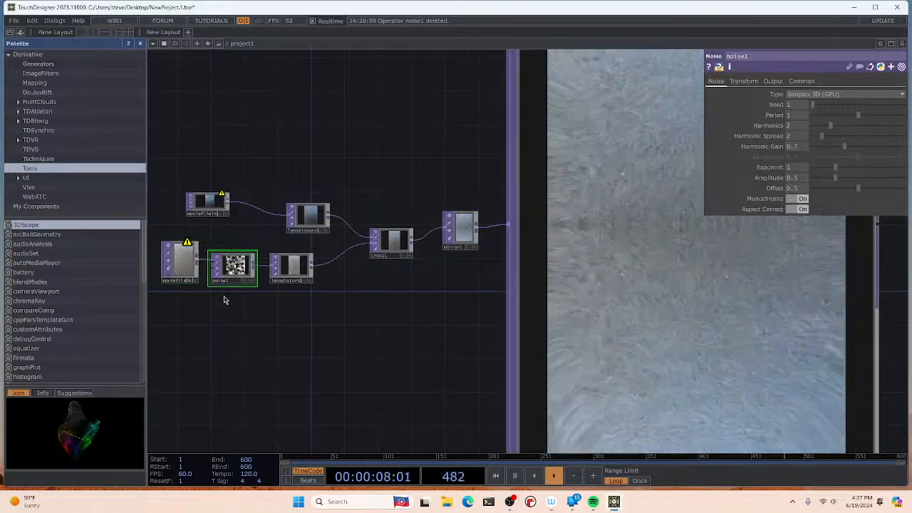
right_click(234, 266)
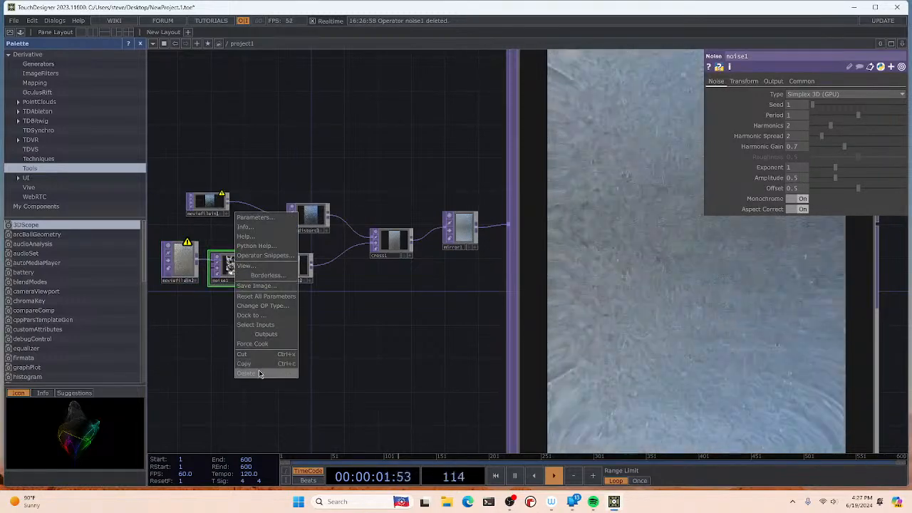
click(259, 373)
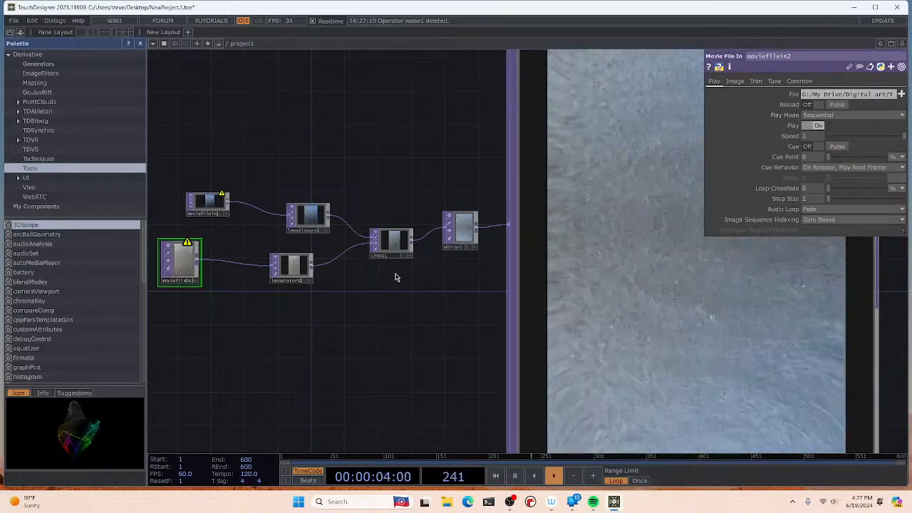
Step: Delete the lensdistort2 operator from the network
click(285, 274)
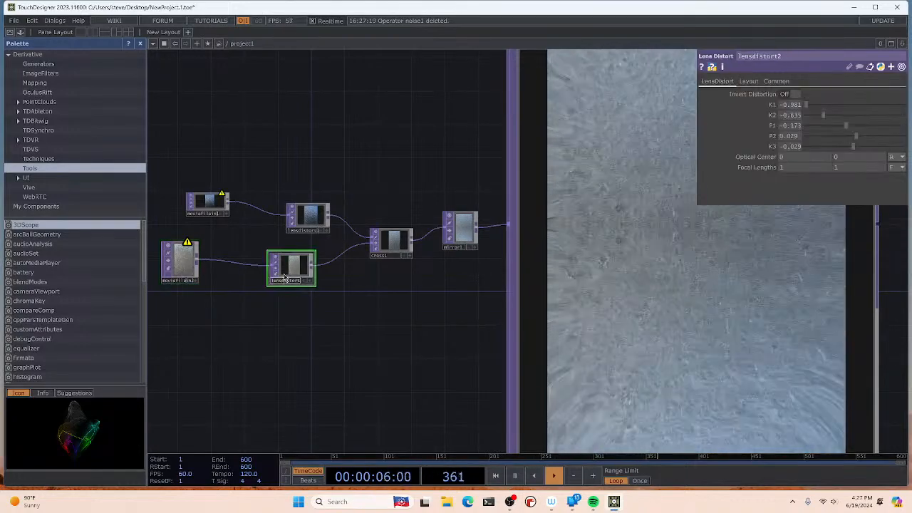
right_click(285, 280)
click(299, 383)
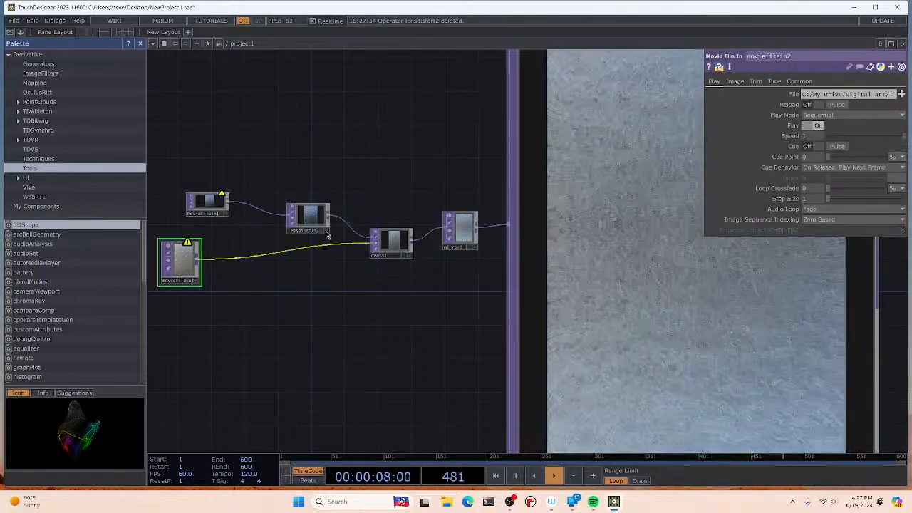
Step: Disconnect moviefilein2 from cross1 and moviefilein1 from lensdistort1
click(313, 230)
right_click(288, 252)
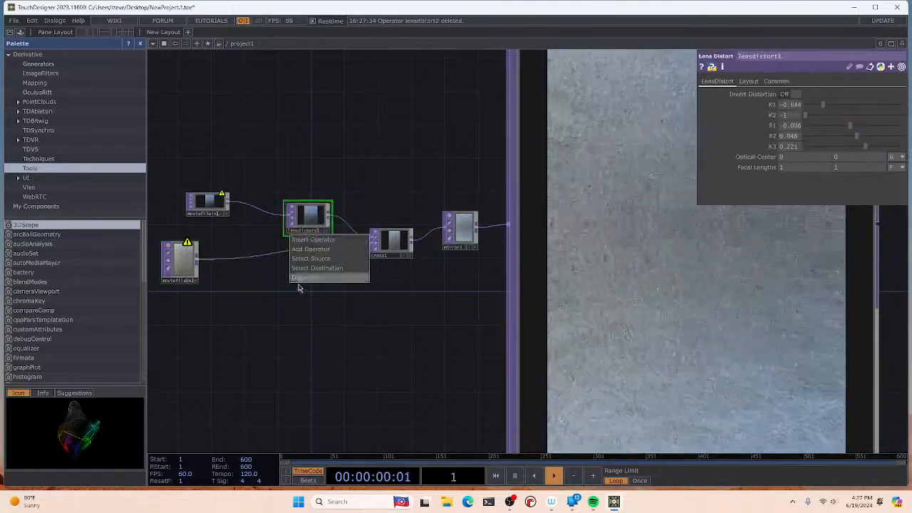
click(301, 280)
drag(199, 258, 267, 274)
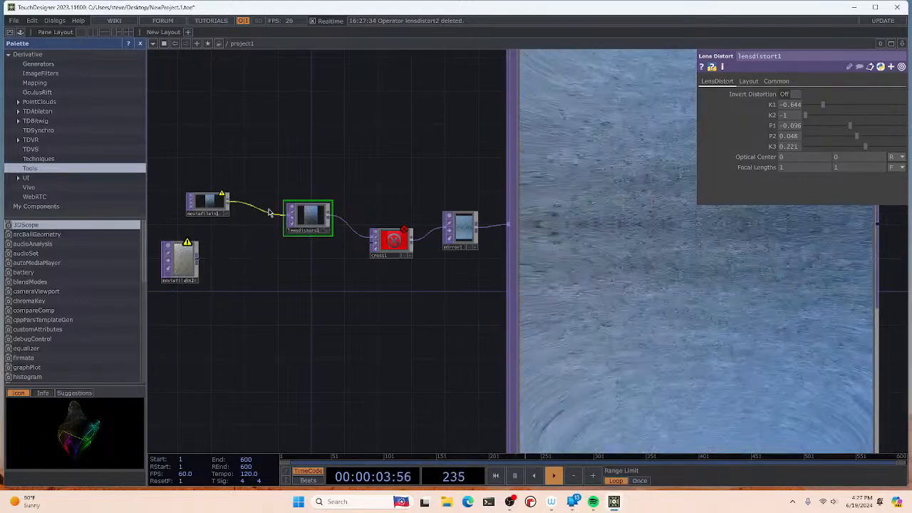
right_click(270, 216)
click(285, 239)
right_click(250, 265)
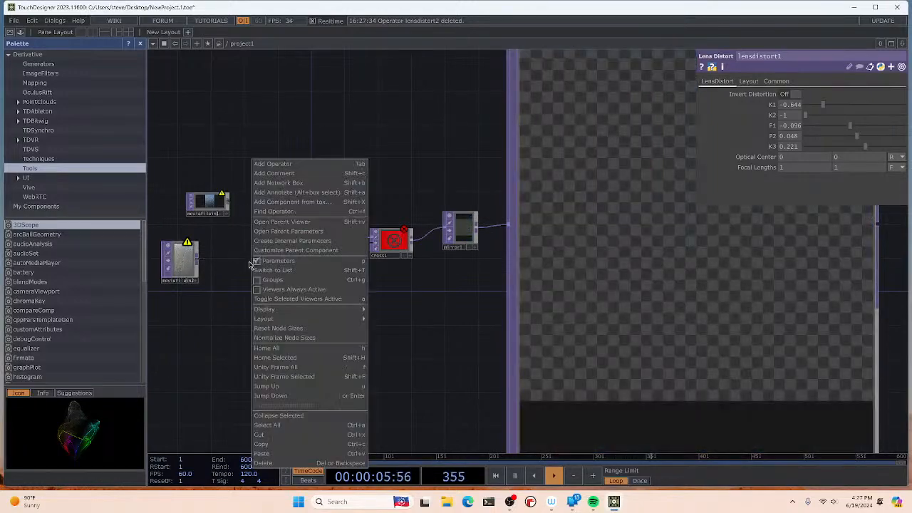
click(276, 174)
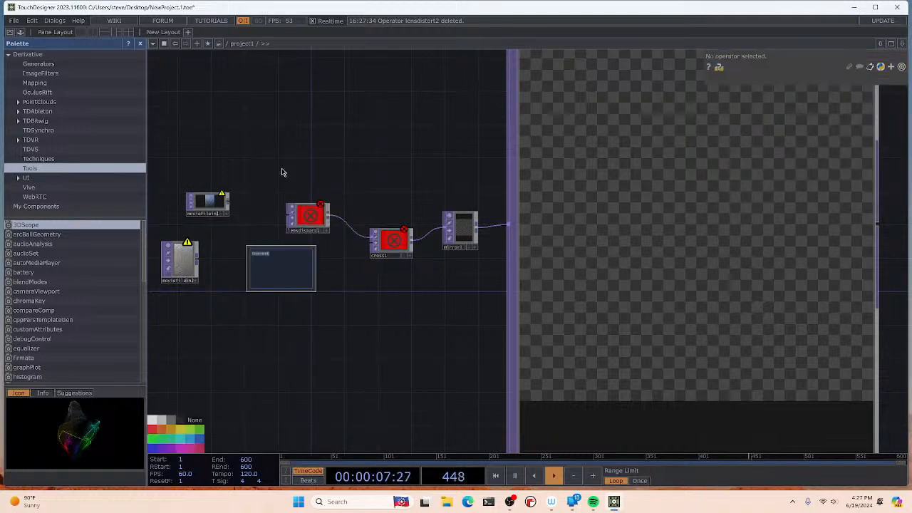
right_click(268, 276)
click(249, 302)
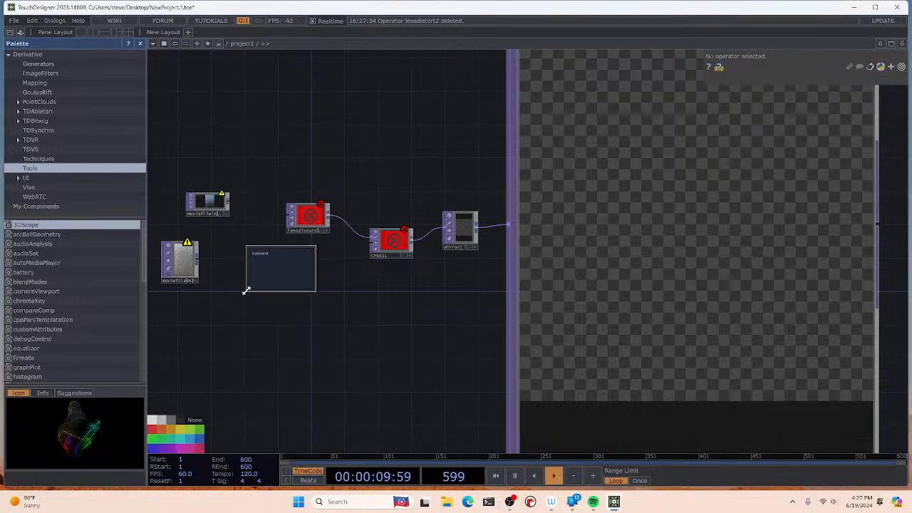
right_click(251, 282)
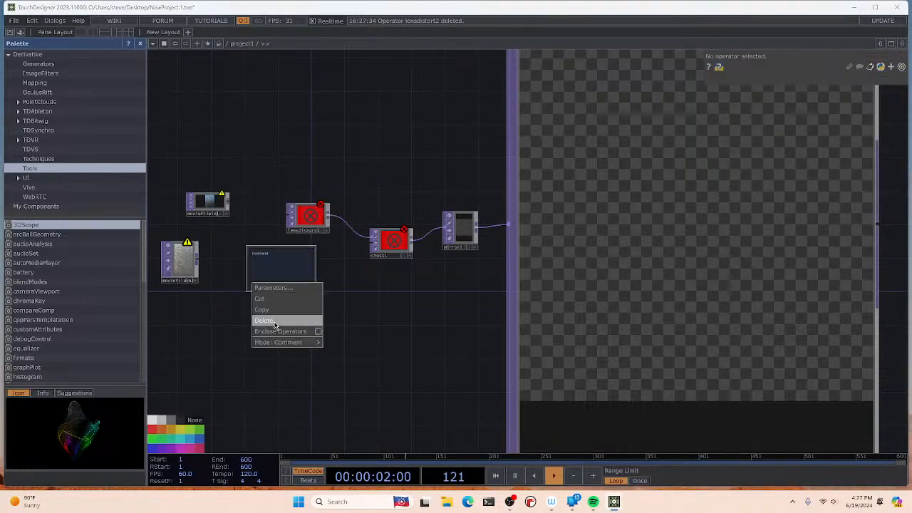
click(275, 320)
Step: Add a Noise TOP between the movie inputs and lensdistort1, feeding moviefilein1 and moviefilein2 into it and its output into lensdistort1
right_click(250, 266)
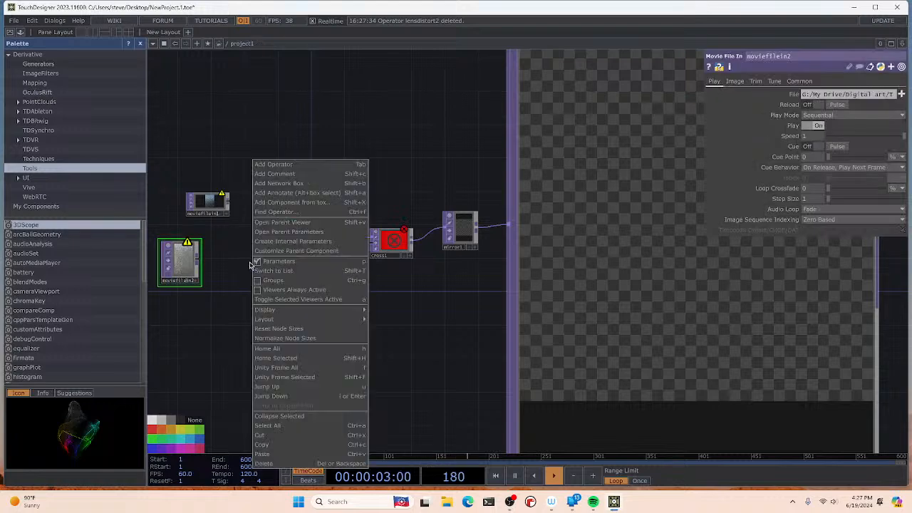
click(278, 166)
click(238, 93)
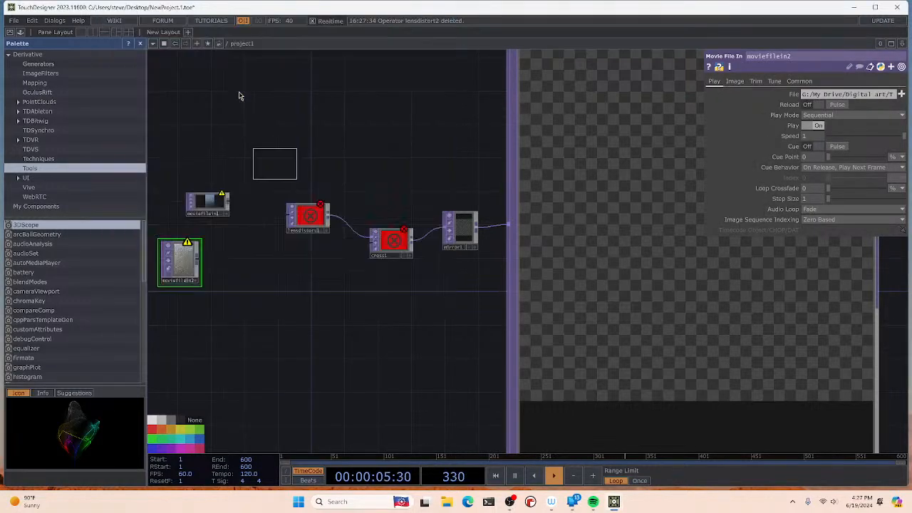
click(260, 248)
drag(230, 203, 289, 213)
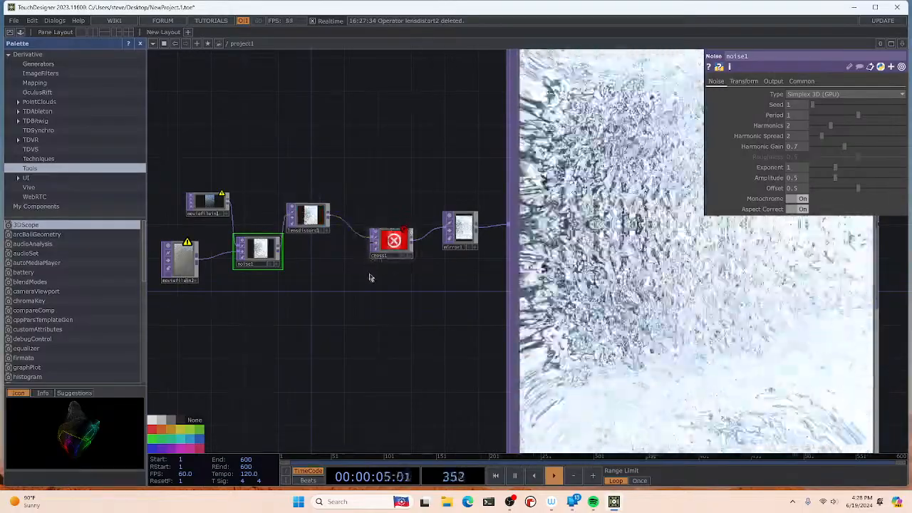
Step: Delete the cross1 operator and move lensdistort1 and noise1 closer to mirror1 so the chain lines up
right_click(389, 252)
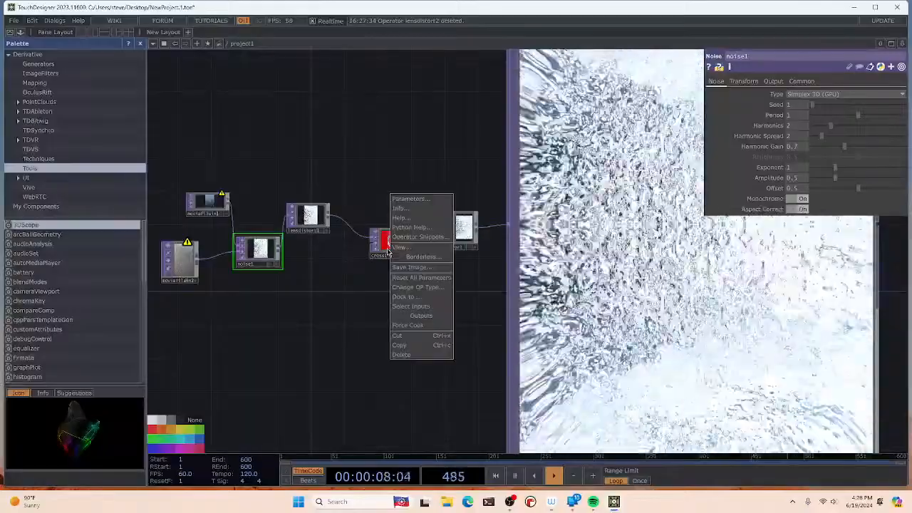
click(401, 355)
scroll(418, 263, down, 3)
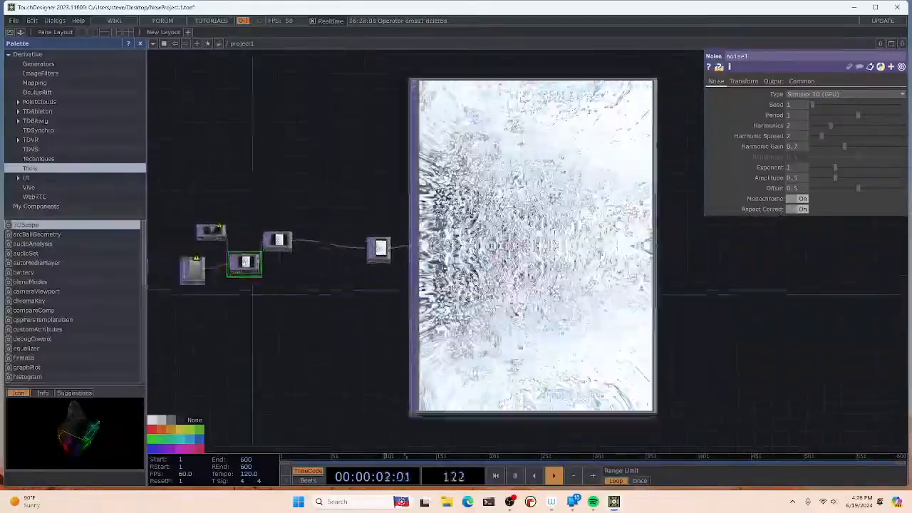
scroll(684, 249, up, 2)
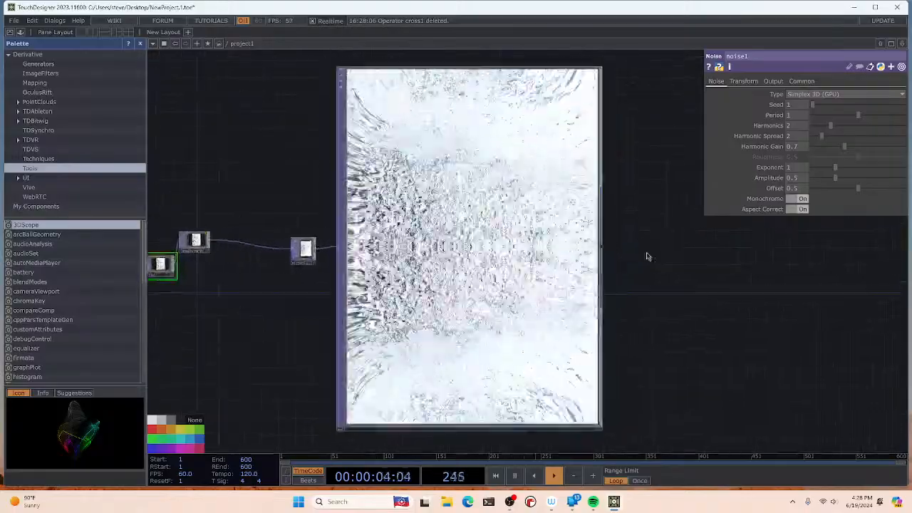
drag(683, 257, 700, 256)
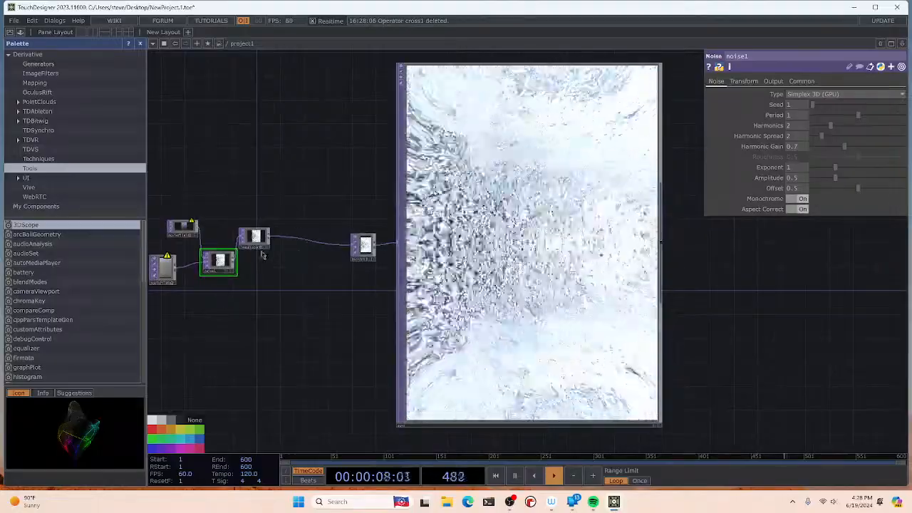
drag(258, 245, 285, 258)
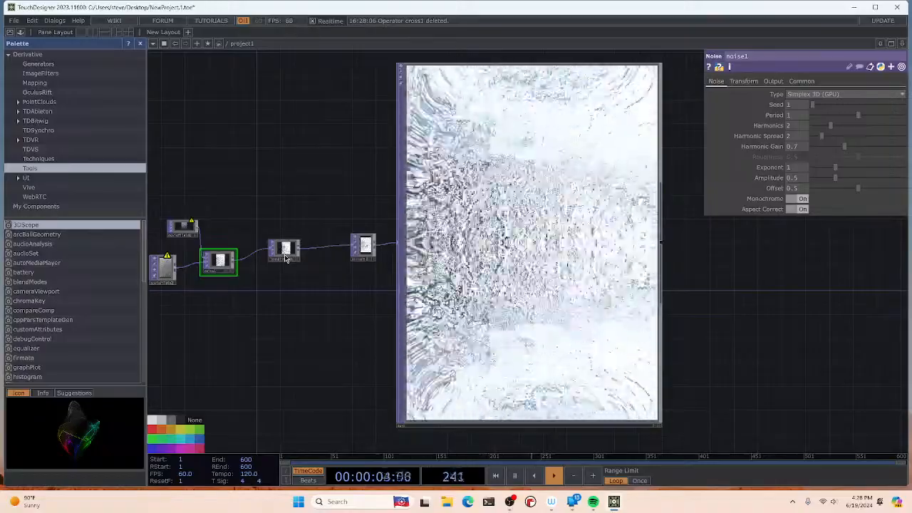
drag(220, 261, 238, 256)
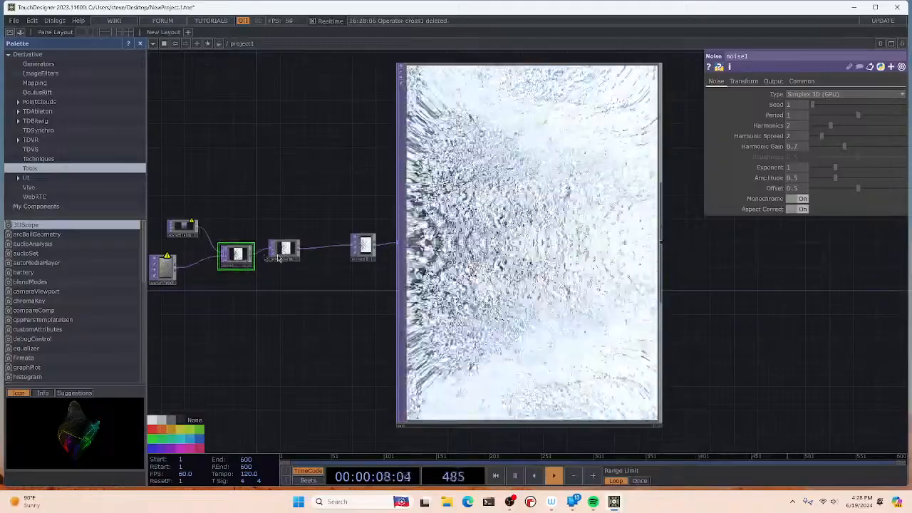
Step: Try the Random, Simplex 2D and Perlin 2D types on noise1, ending with Simplex 2D (GPU)
click(822, 97)
click(814, 155)
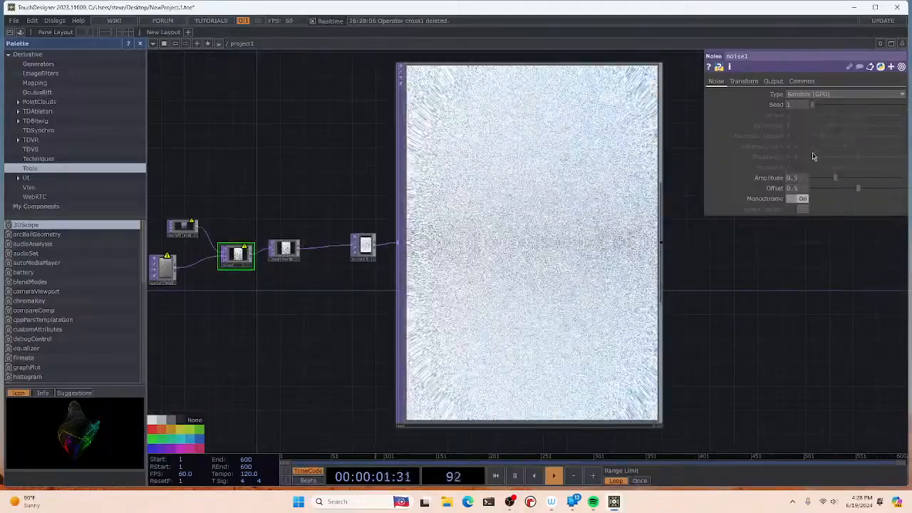
click(819, 96)
click(819, 126)
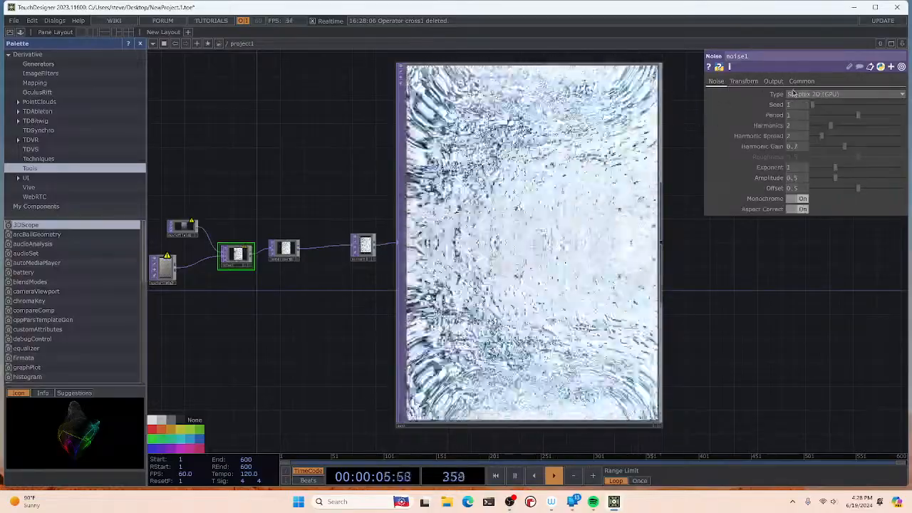
click(813, 95)
click(808, 104)
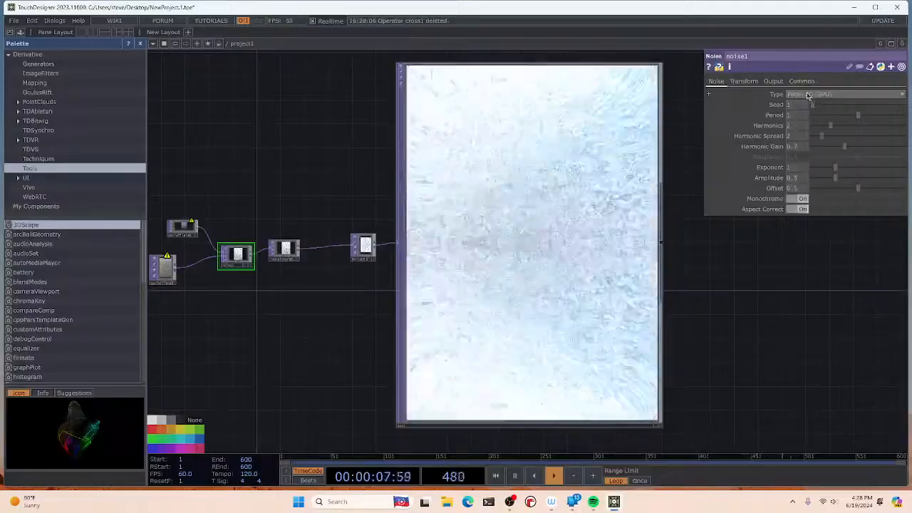
click(809, 95)
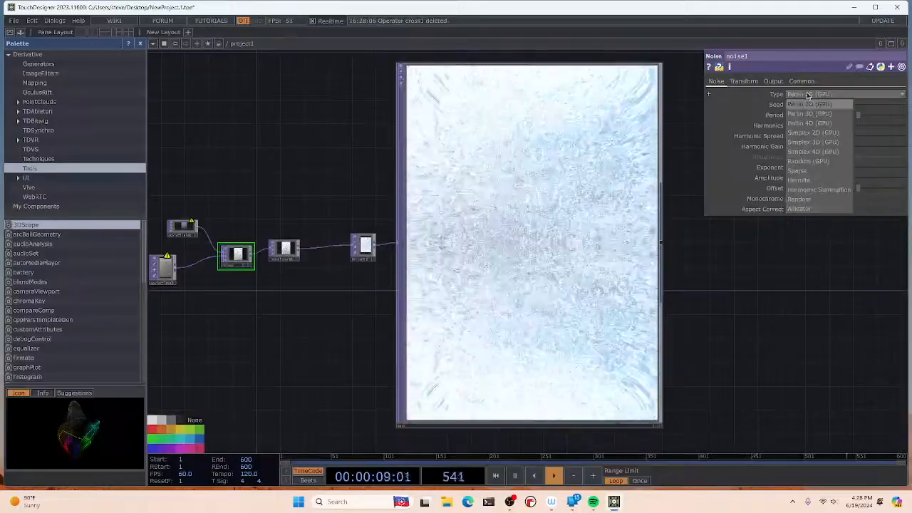
click(805, 134)
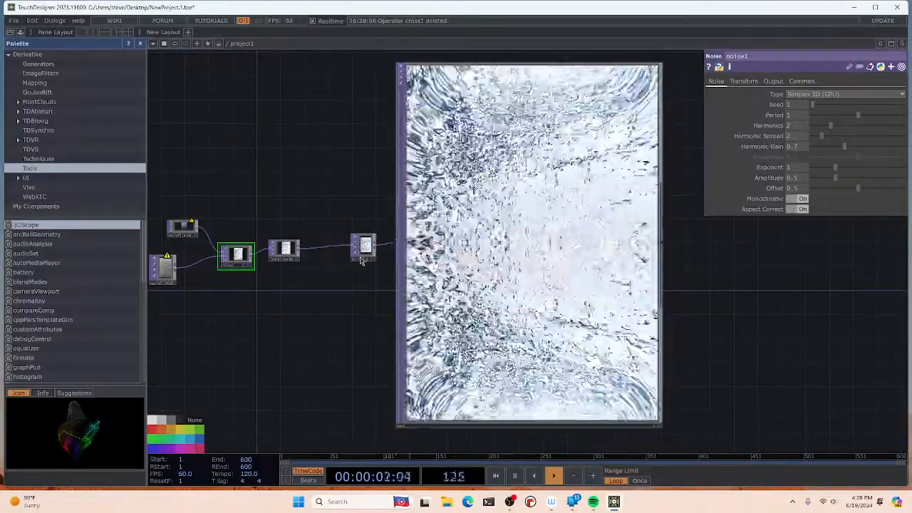
Step: Set lensdistort1's K1 to -1, P1 to 0.625, P2 to 0.01 and K3 to -0.99, and pause the timeline playback
click(284, 248)
right_click(289, 250)
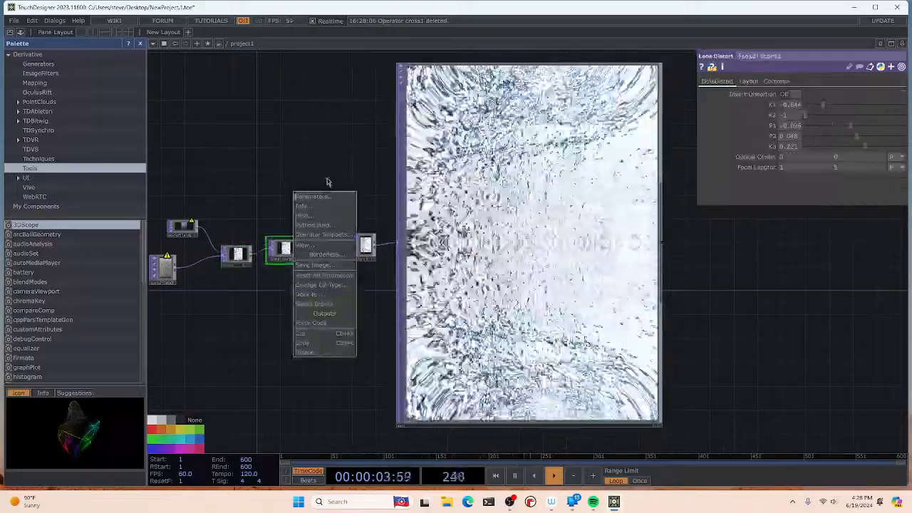
click(326, 157)
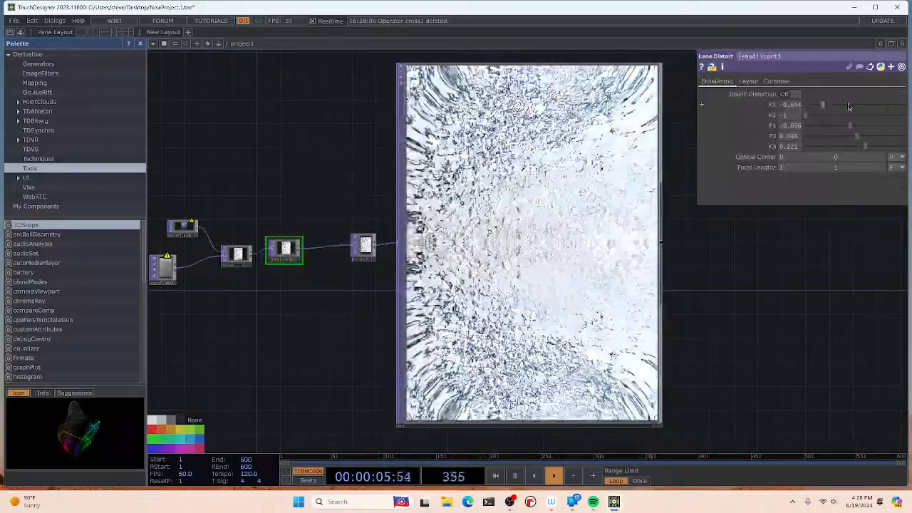
drag(848, 106, 768, 114)
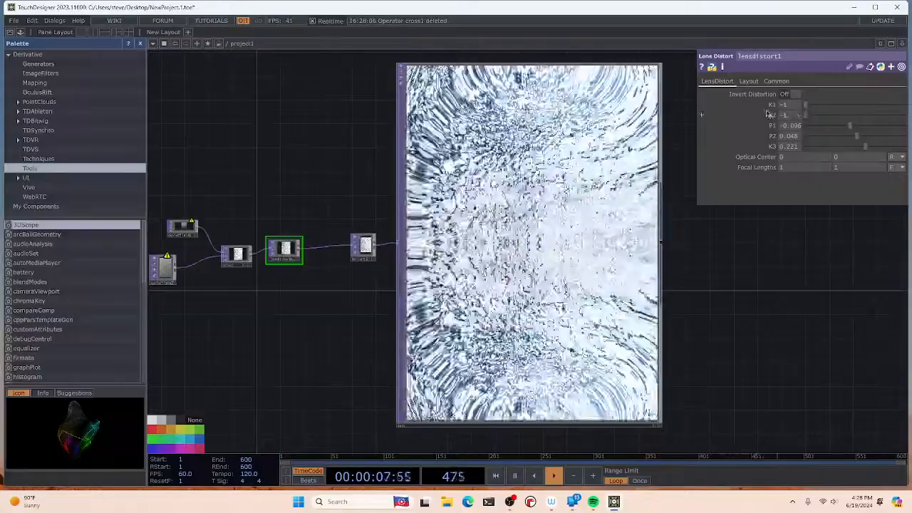
drag(849, 127, 760, 152)
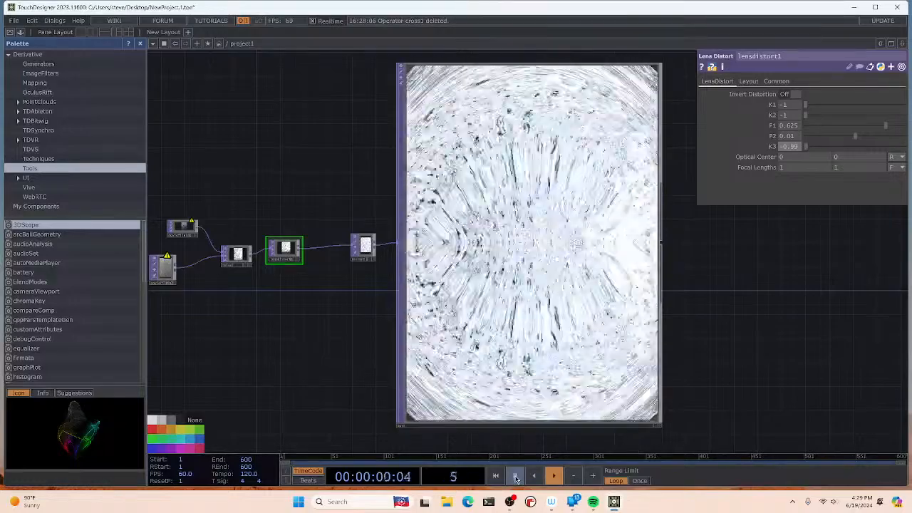
click(516, 479)
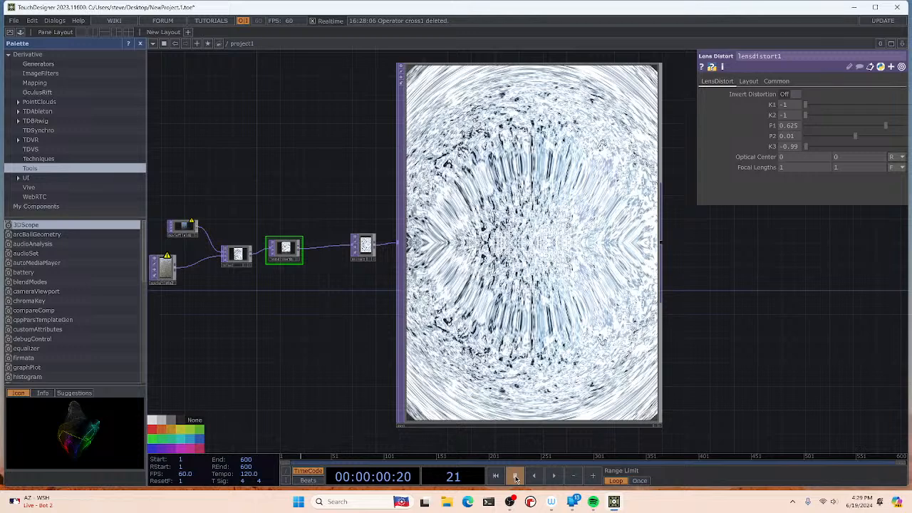
Step: Review the list of available TOP operators and examine the network from the movie inputs through noise1, lensdistort1 and mirror1 to out1
right_click(323, 196)
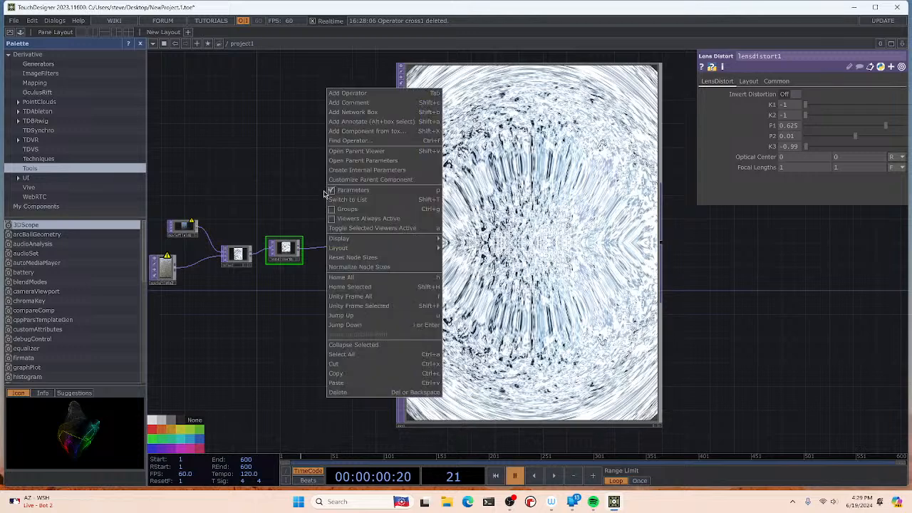
click(349, 96)
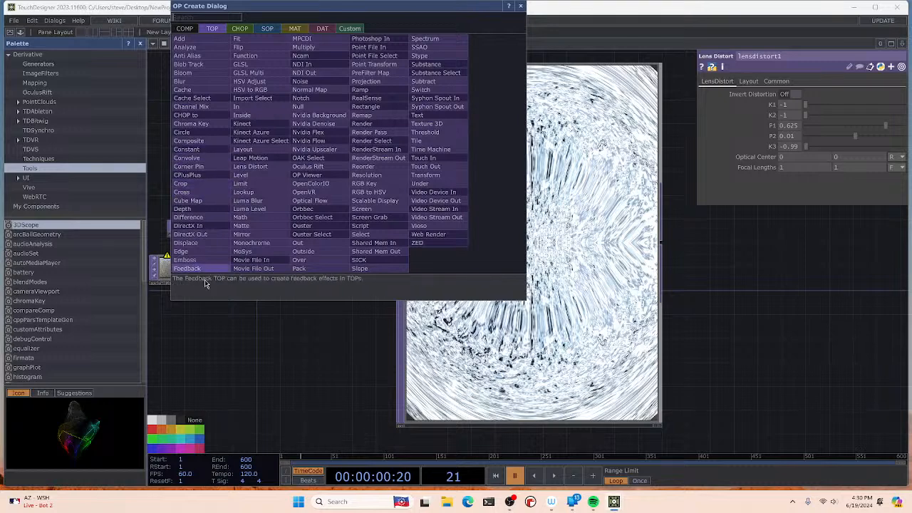
click(249, 360)
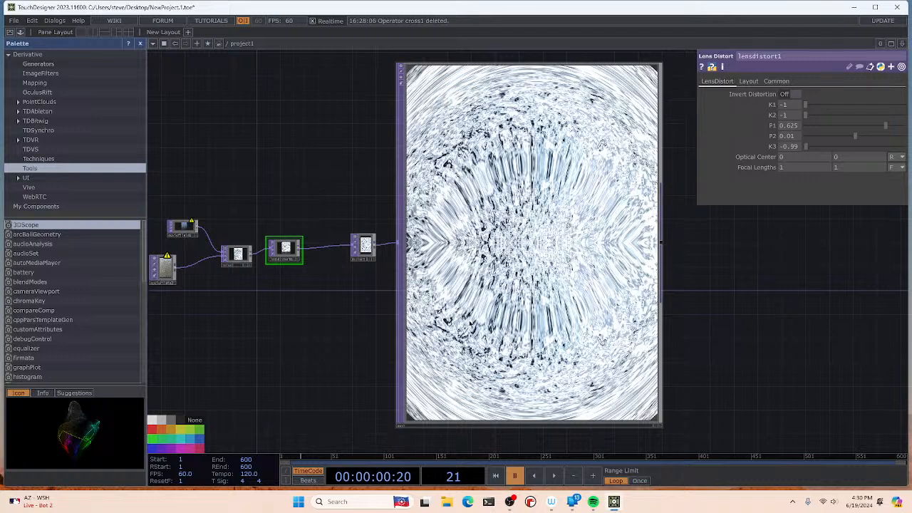
scroll(405, 438, up, 3)
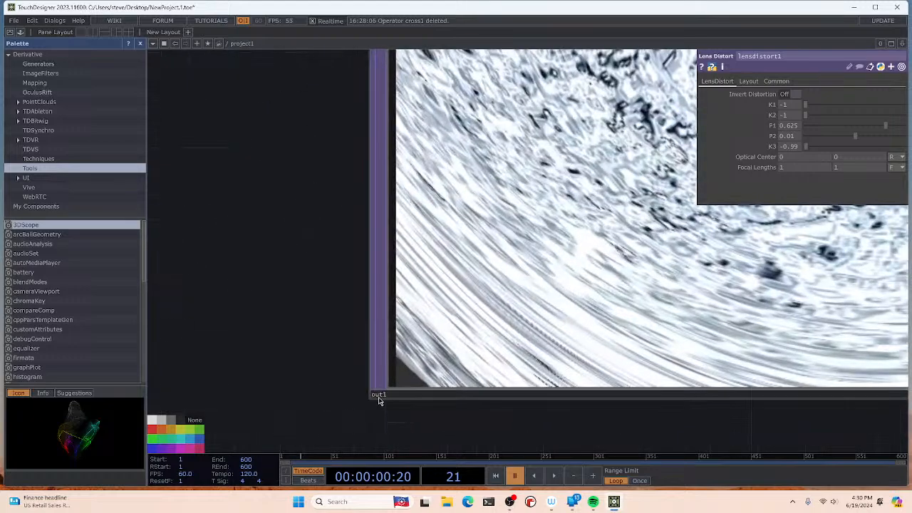
scroll(378, 395, down, 5)
scroll(302, 295, up, 2)
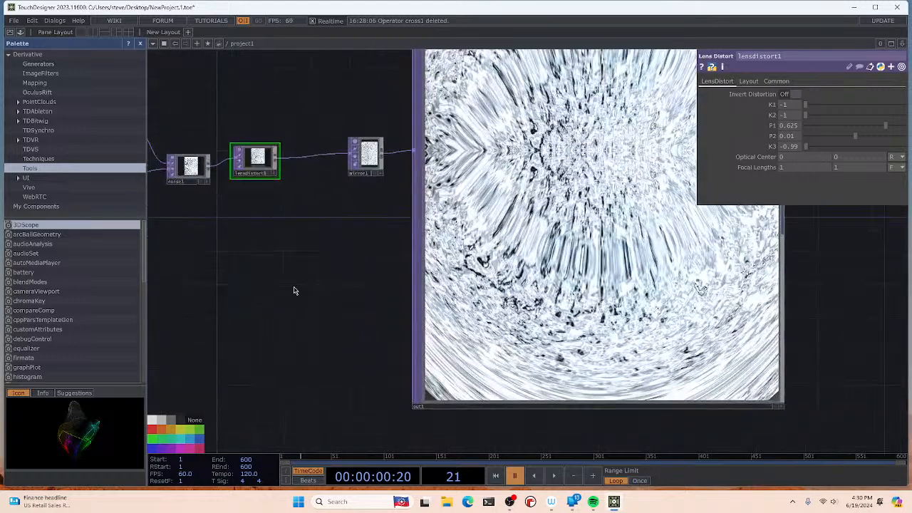
scroll(360, 294, down, 3)
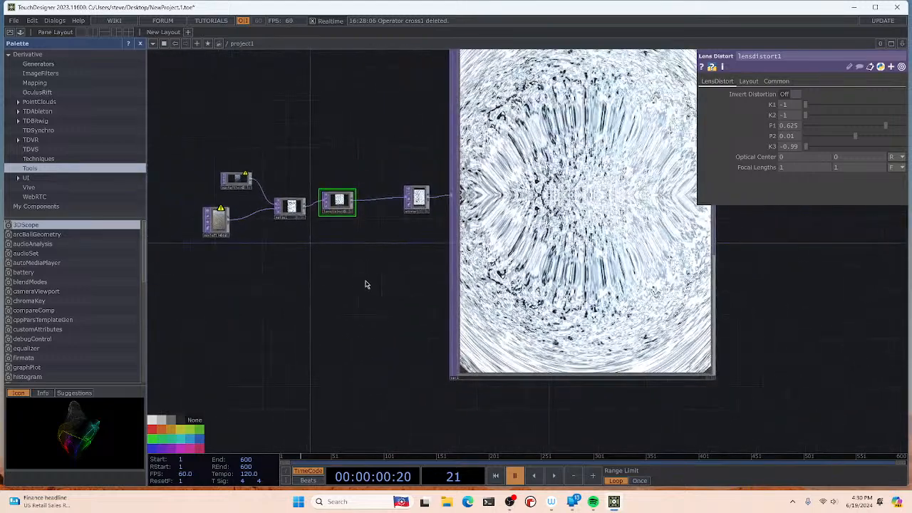
right_click(366, 259)
click(392, 170)
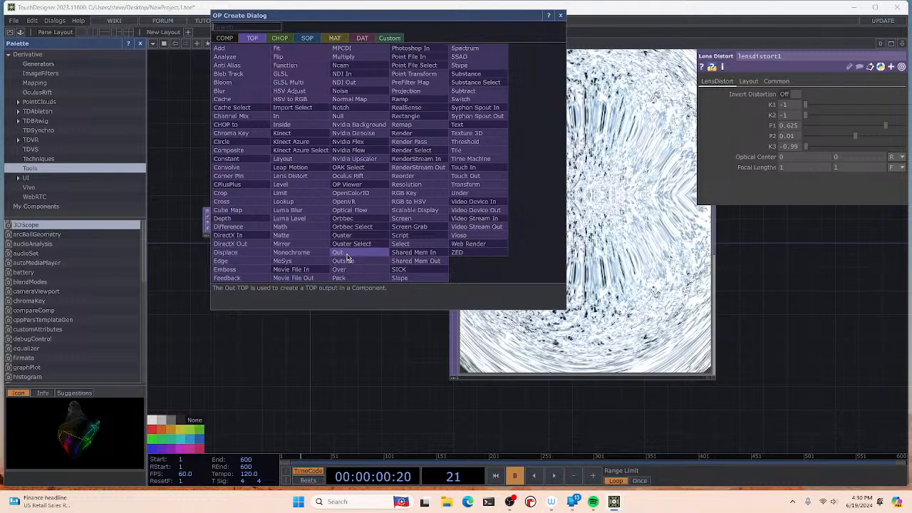
click(373, 383)
scroll(576, 145, down, 3)
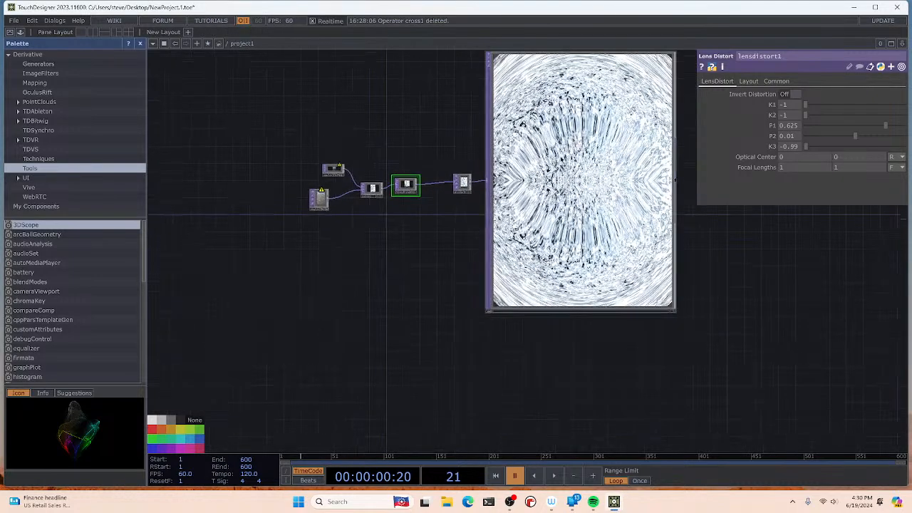
scroll(558, 145, up, 3)
drag(403, 264, 373, 309)
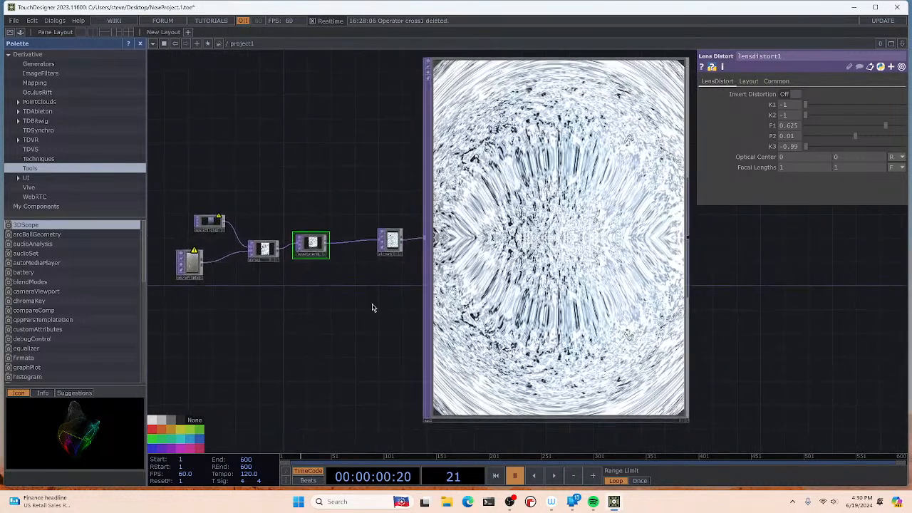